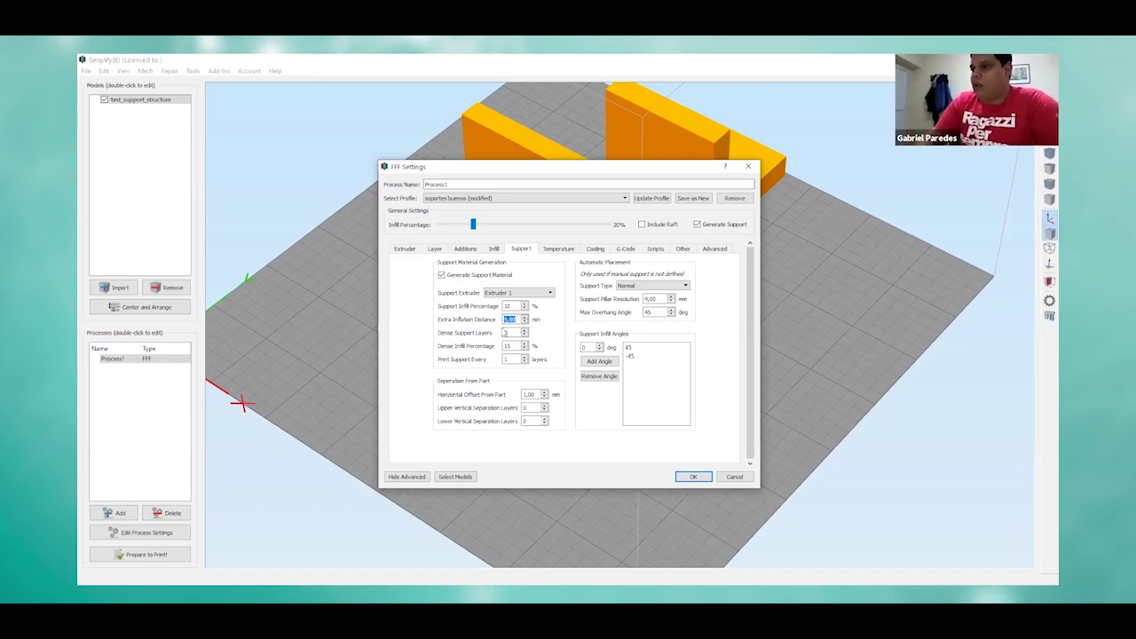
Step: Apply the current support settings, generate the print preview and inspect the inflated support pillars beneath the overhanging plate
left_click(676, 477)
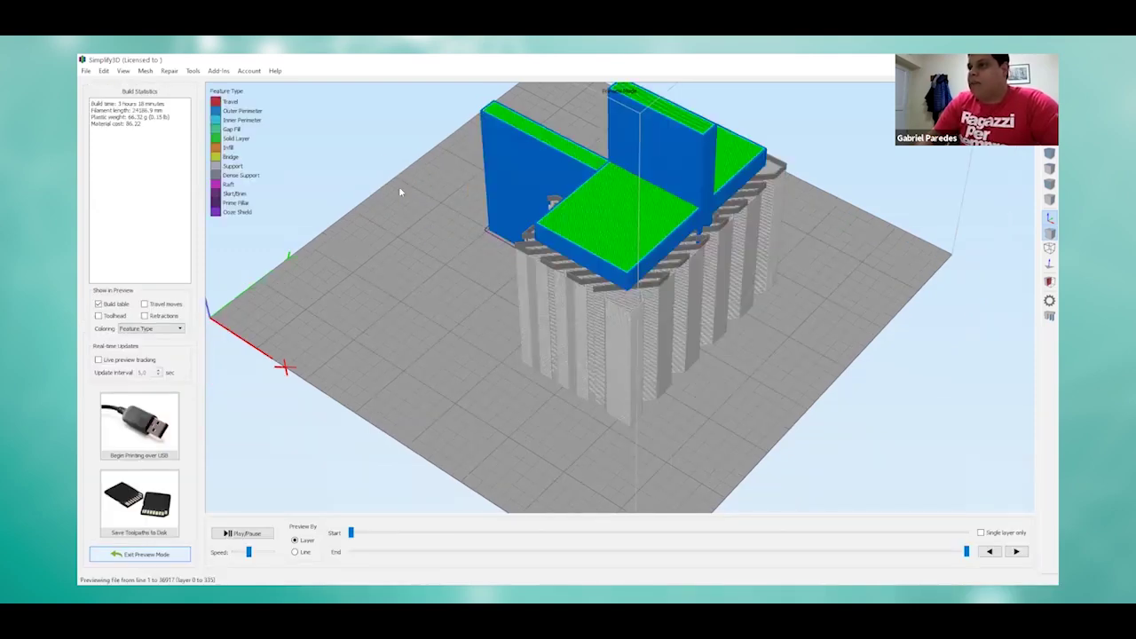
scroll(399, 189, "up", 5)
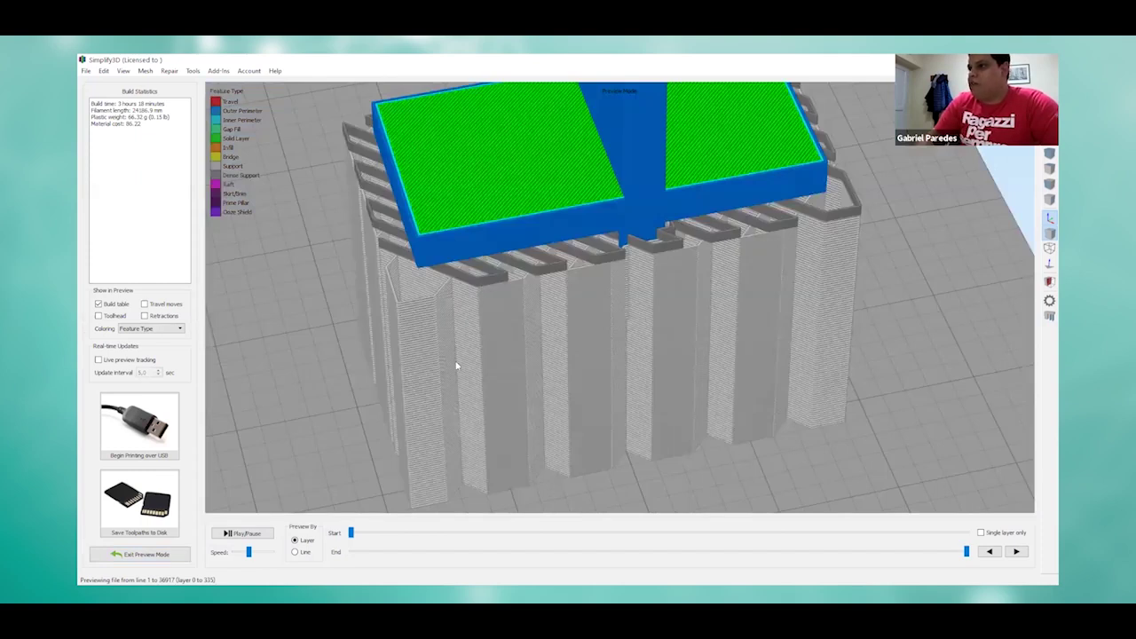
left_click_drag(465, 382, 507, 389)
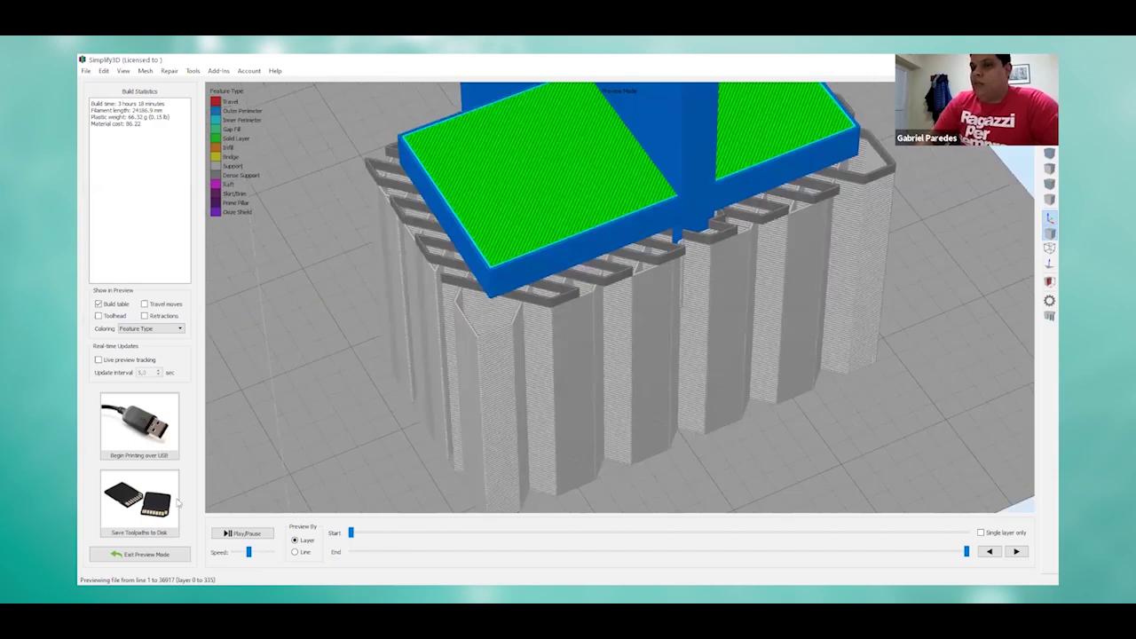
Step: Set the support's extra inflation distance to 0,00 mm in the process settings and regenerate the print preview
key("ctrl+0")
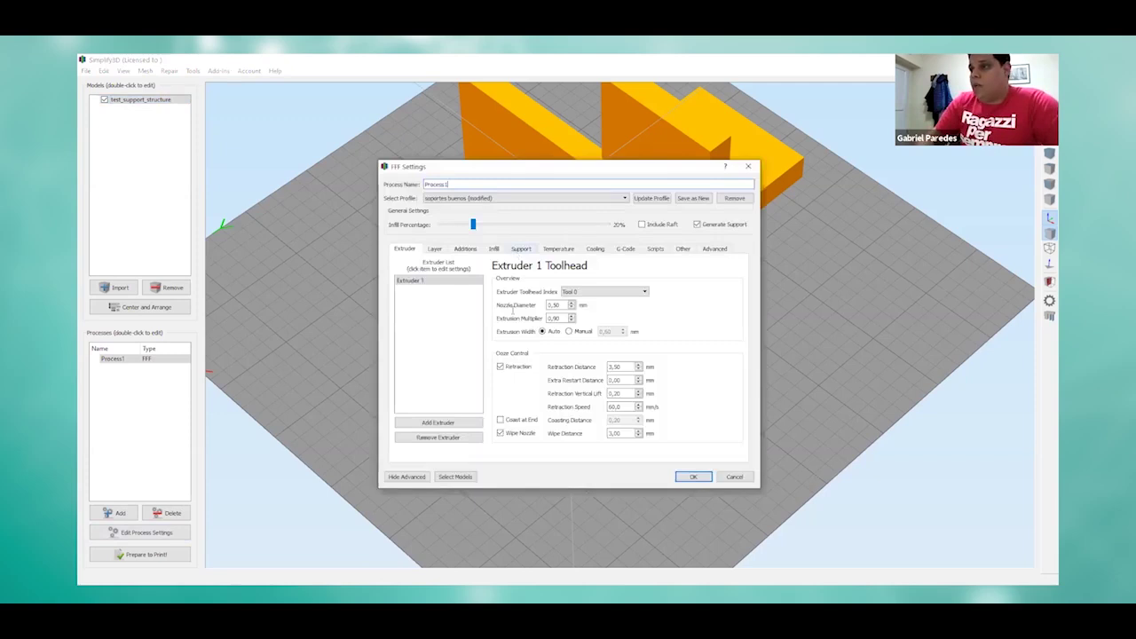
left_click(521, 250)
double_click(525, 323)
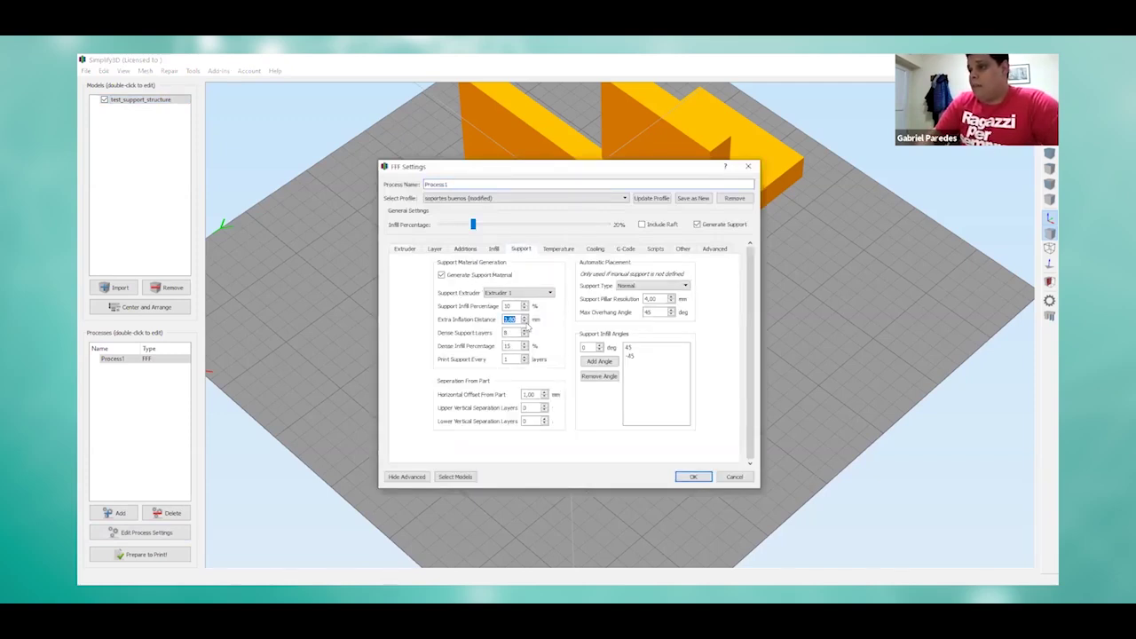
left_click(684, 481)
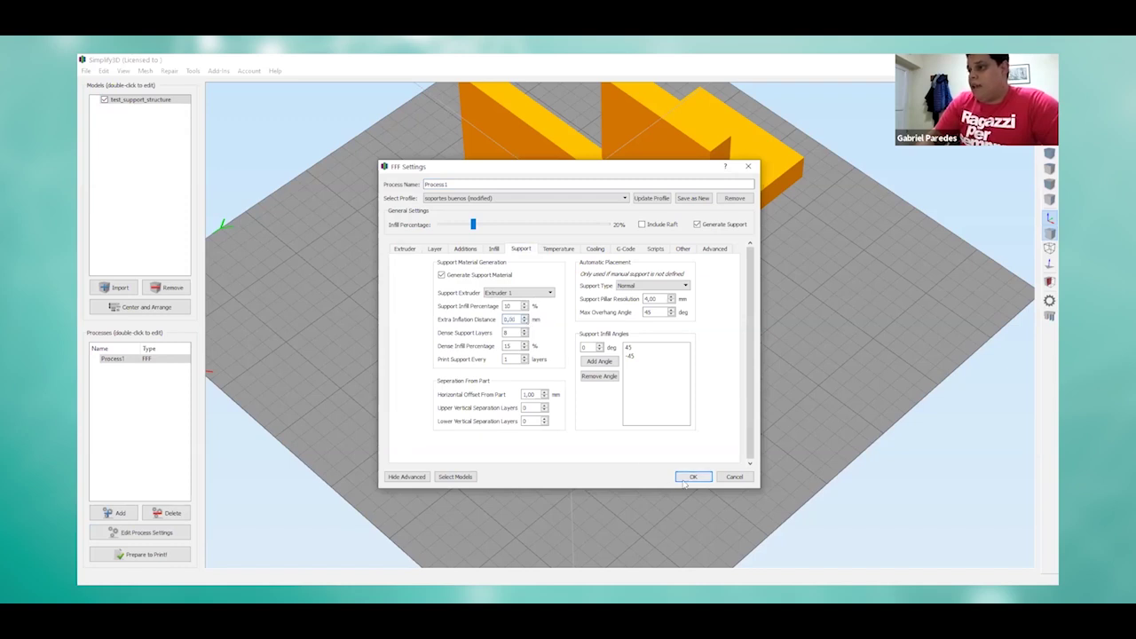
left_click(177, 560)
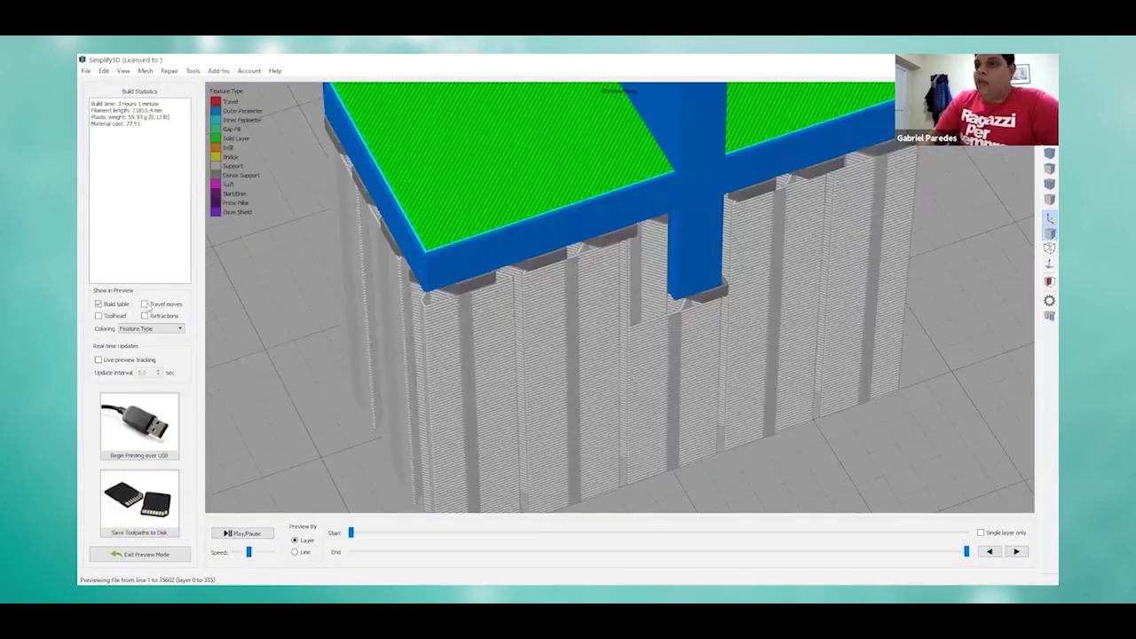
Step: Set the extra inflation distance to 1,40 mm and the dense support layers to 6, and regenerate the print preview
key("Escape")
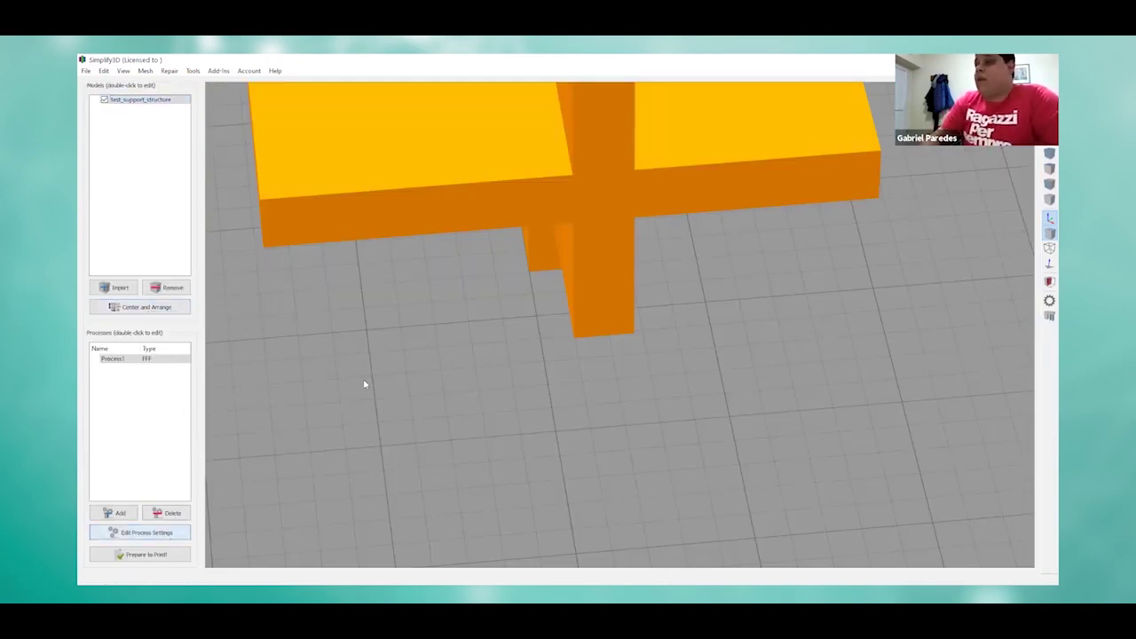
left_click(520, 250)
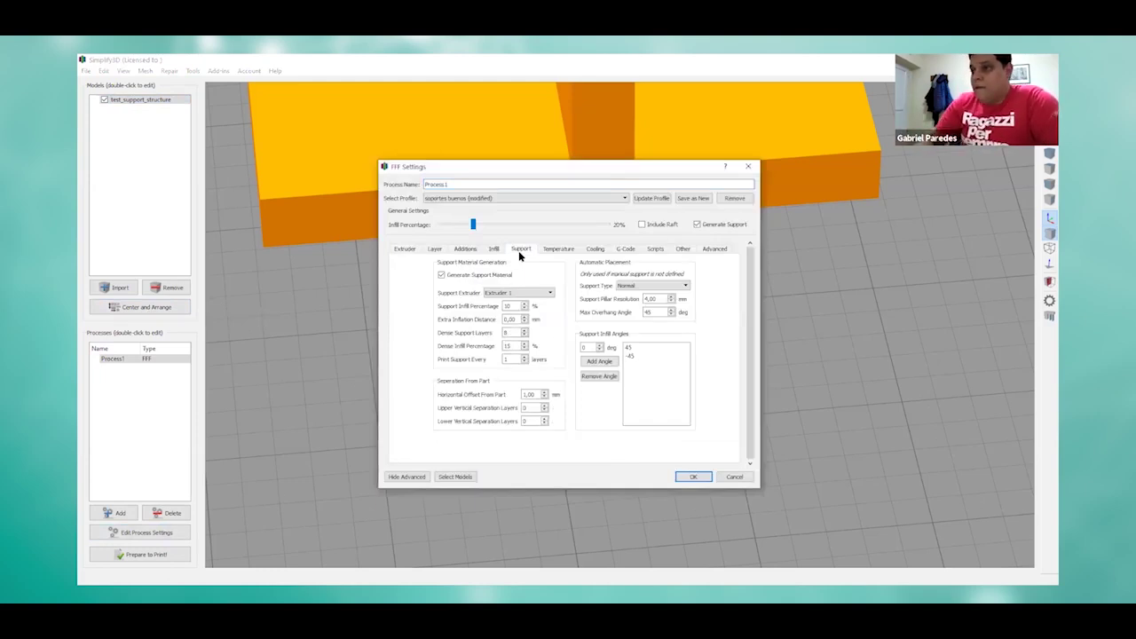
left_click(525, 323)
left_click(525, 322)
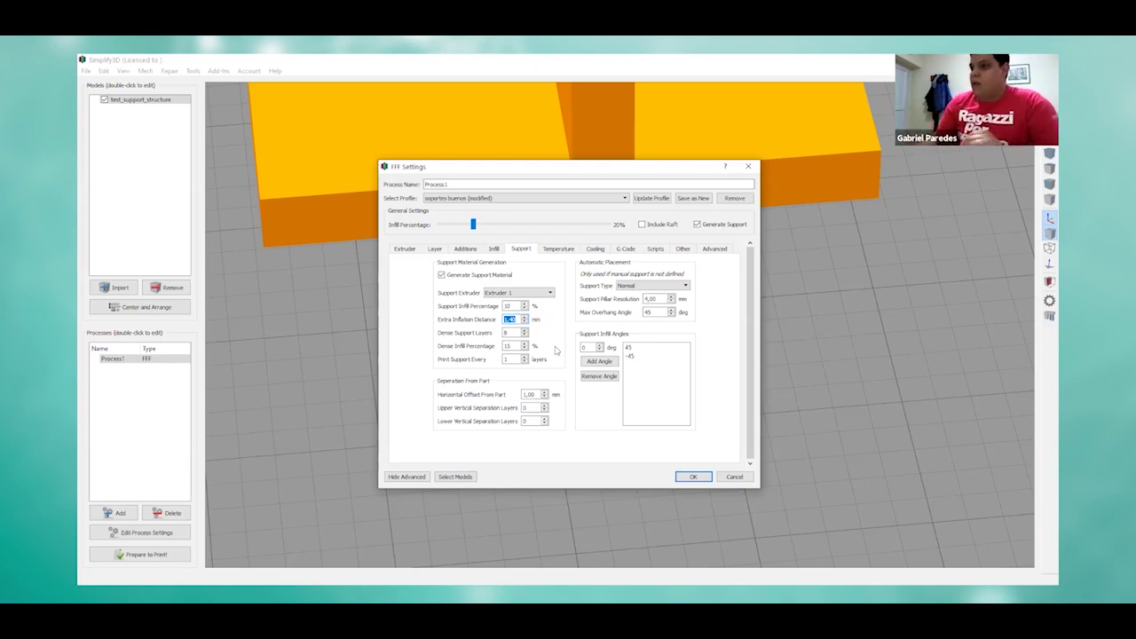
key("Tab")
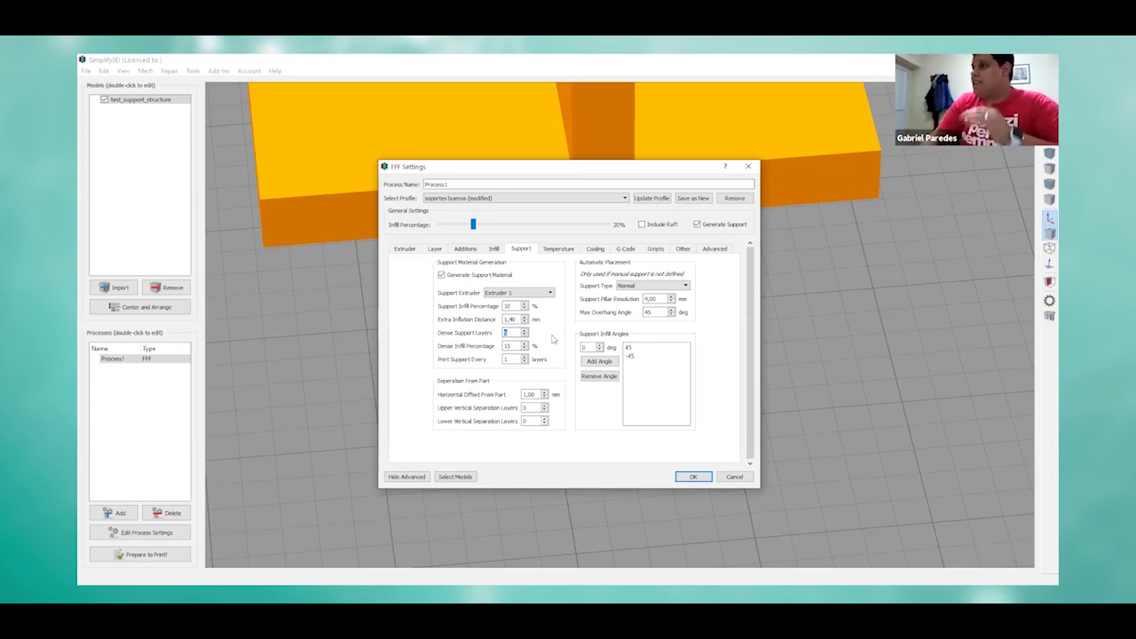
left_click(691, 477)
left_click(161, 555)
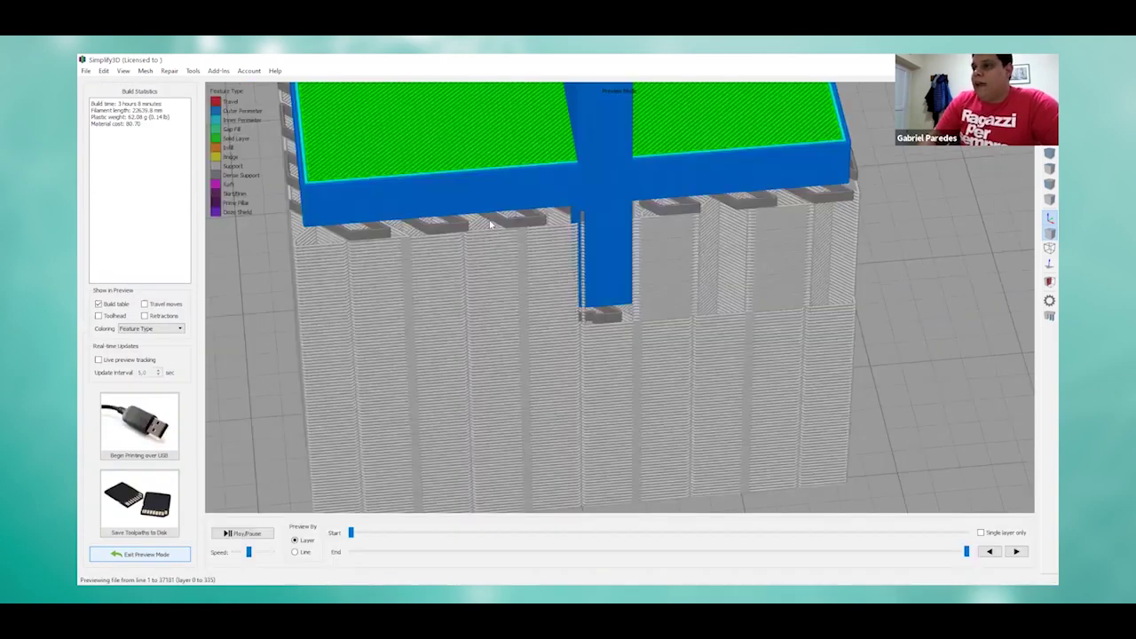
Step: Examine the dense support layers and support pillars under the overhanging plate's corner, up close and from the side
left_click_drag(507, 245, 504, 240)
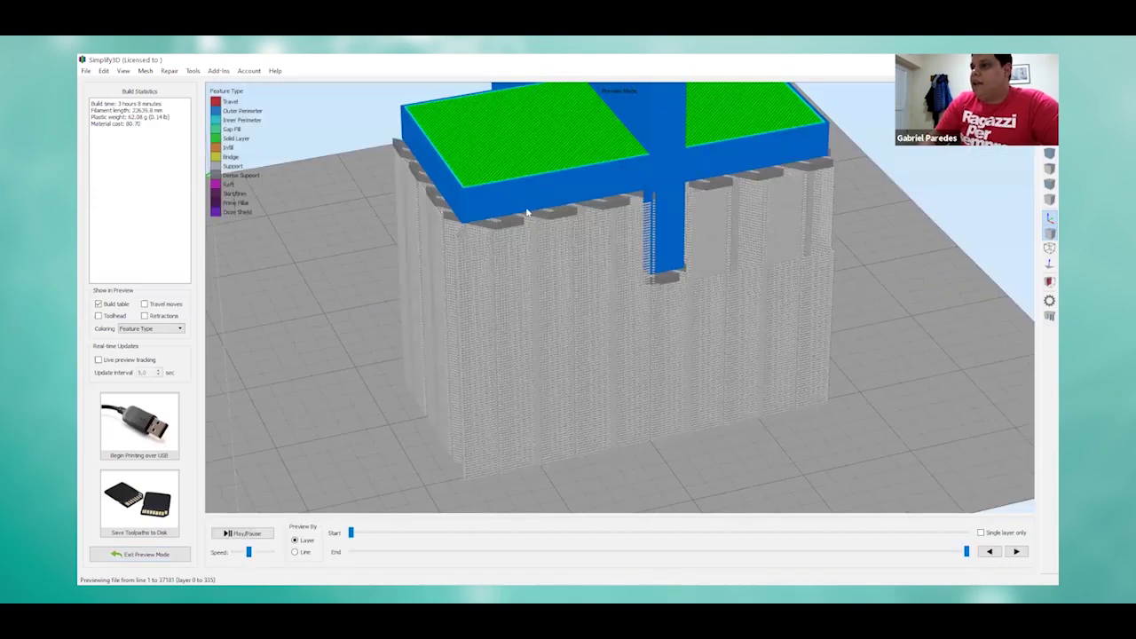
scroll(521, 229, "up", 3)
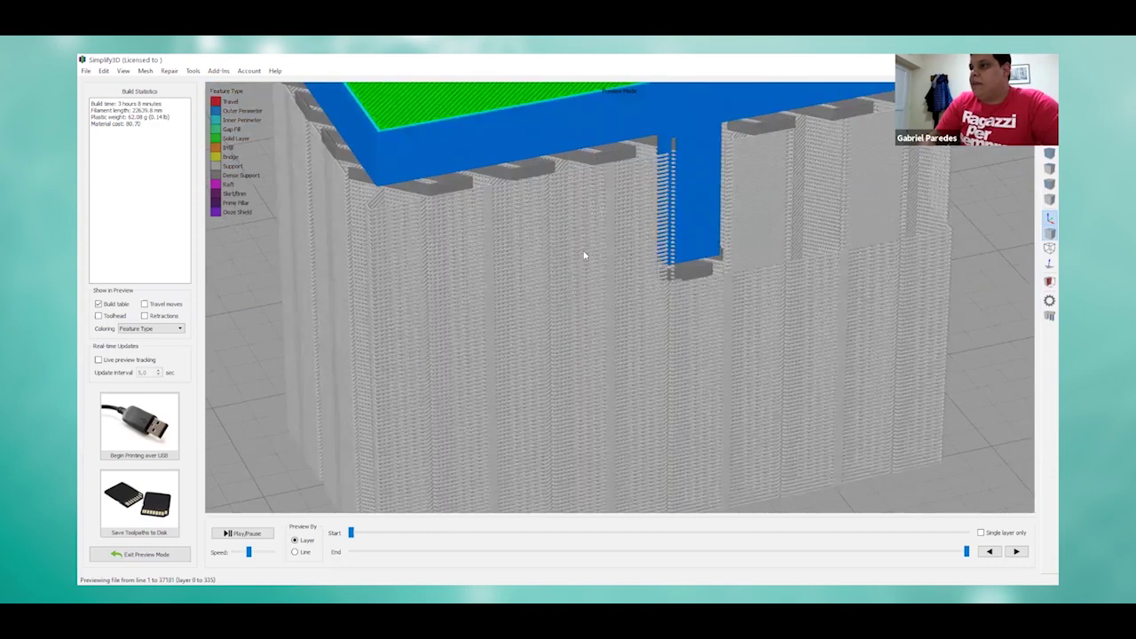
scroll(590, 209, "up", 2)
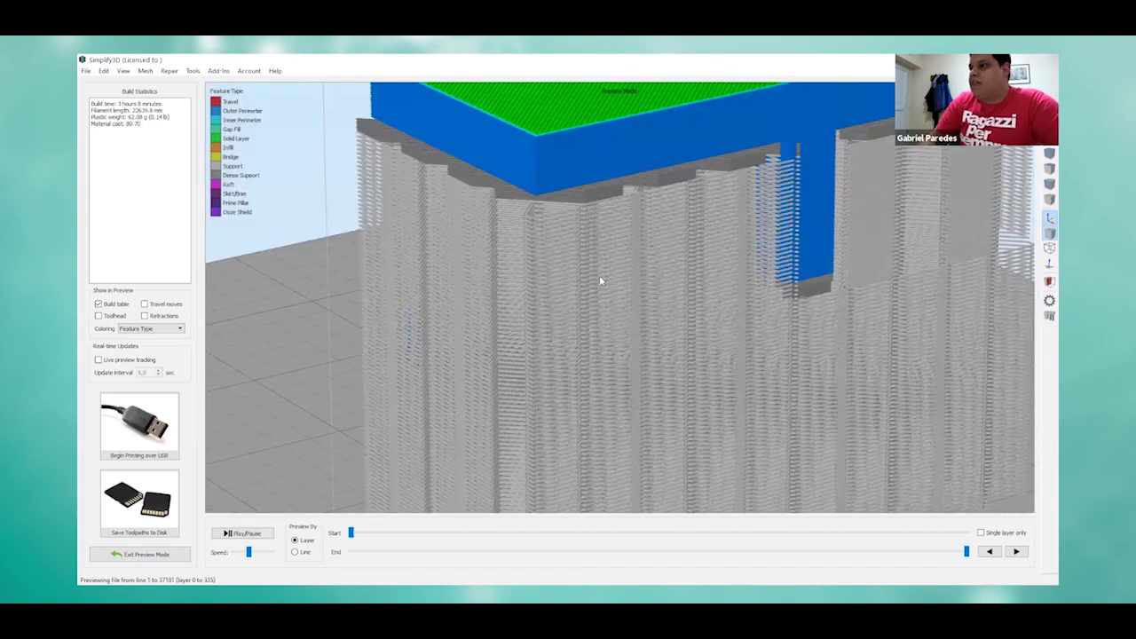
scroll(640, 395, "up", 3)
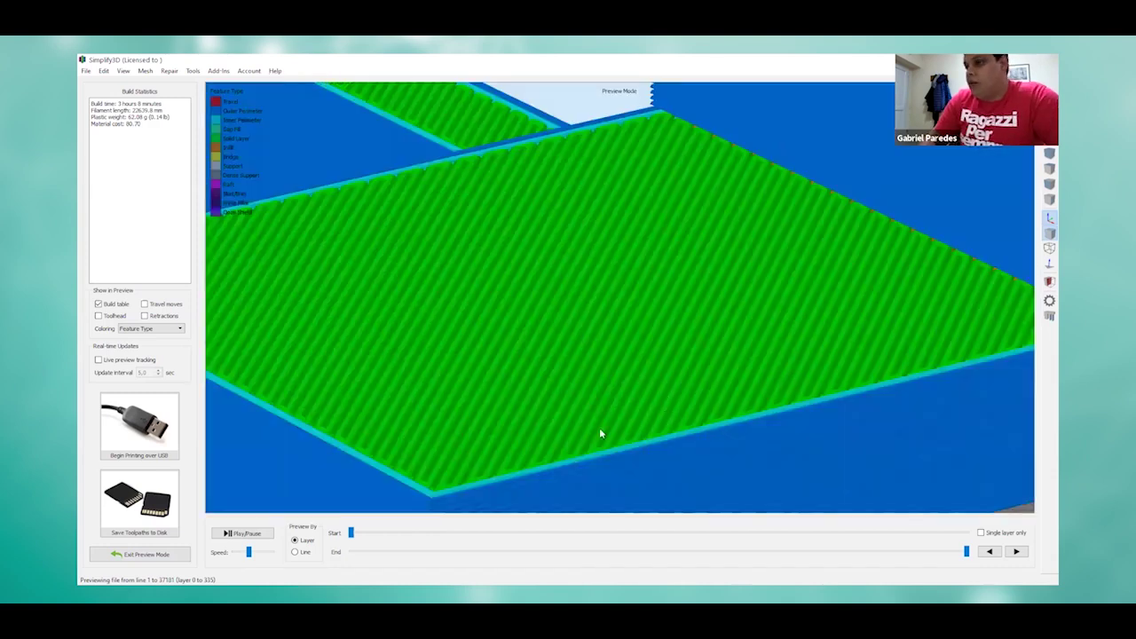
scroll(606, 399, "down", 3)
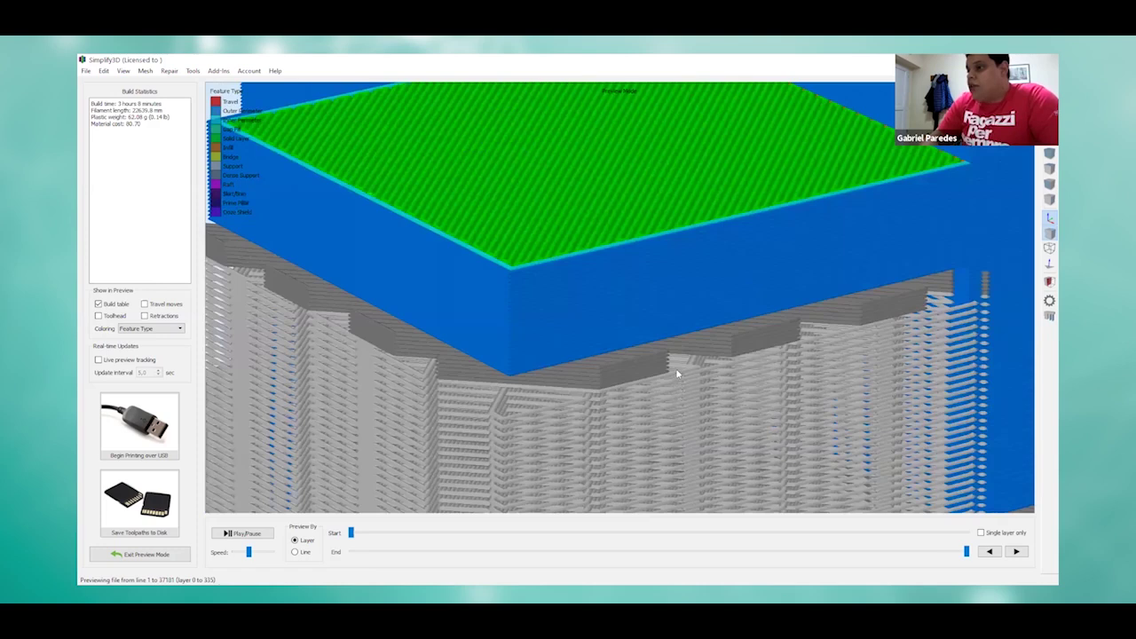
scroll(676, 369, "up", 1)
scroll(659, 357, "up", 1)
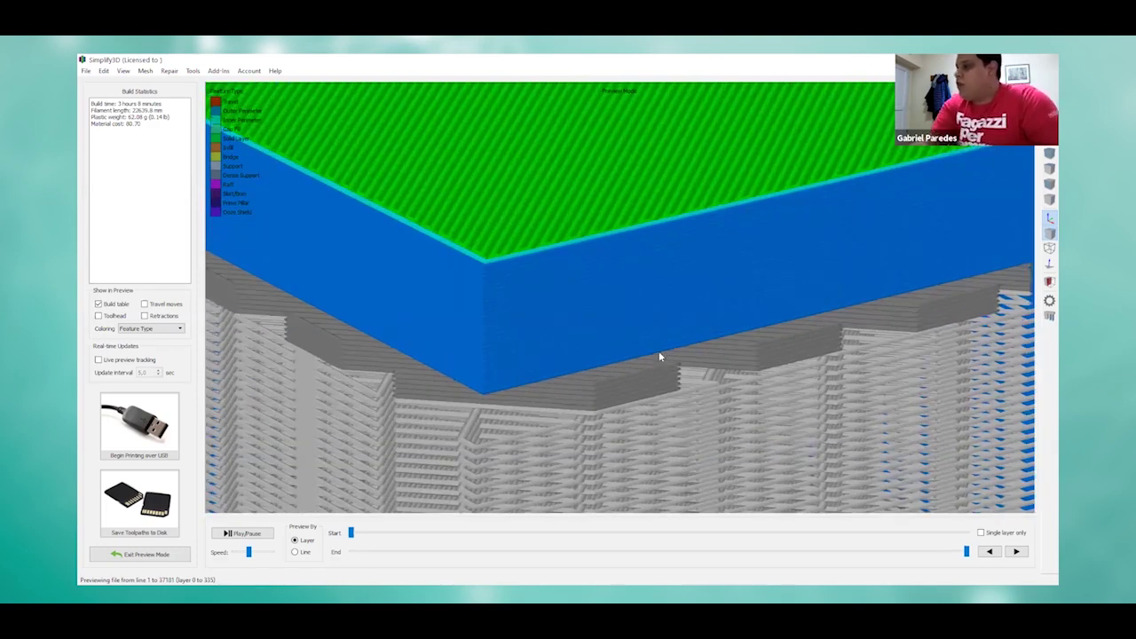
scroll(659, 357, "down", 1)
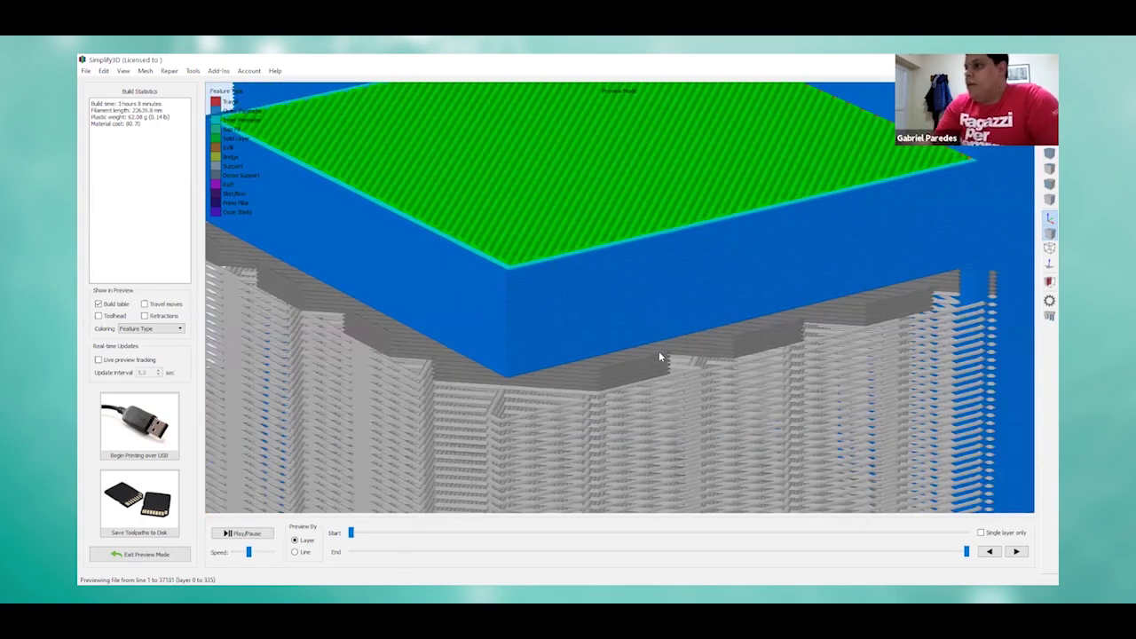
scroll(464, 348, "down", 5)
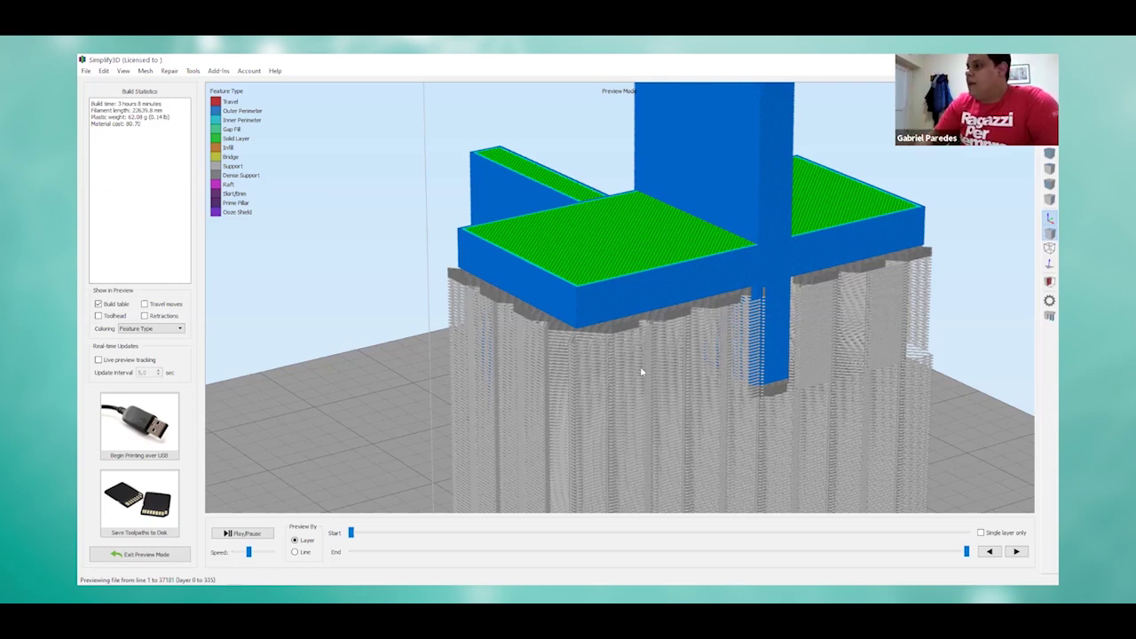
scroll(640, 363, "up", 3)
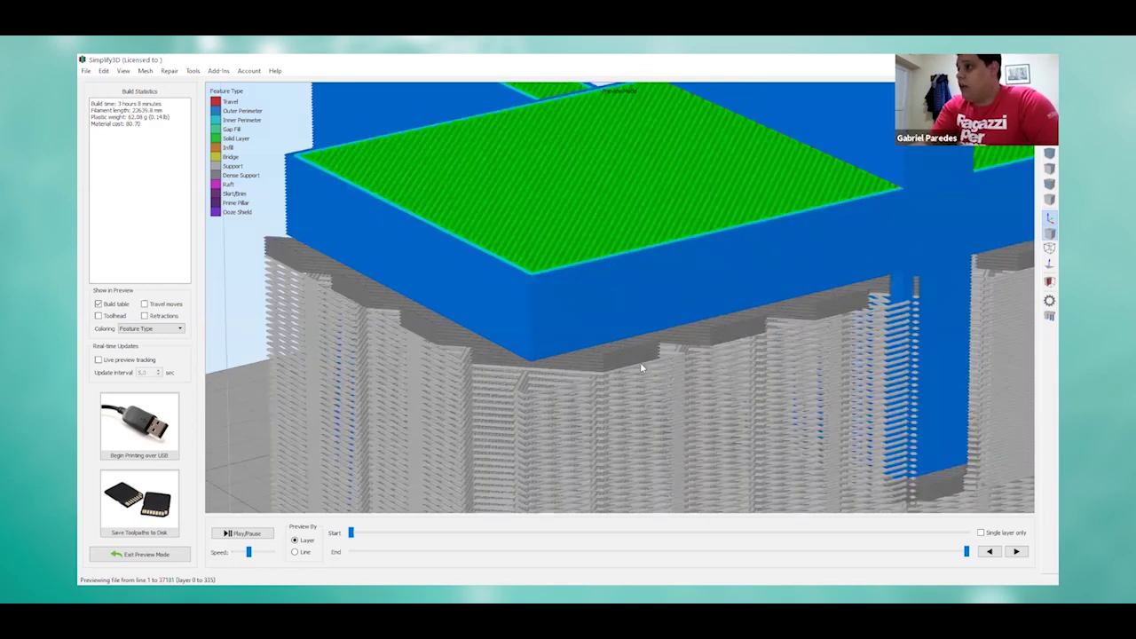
scroll(640, 363, "up", 2)
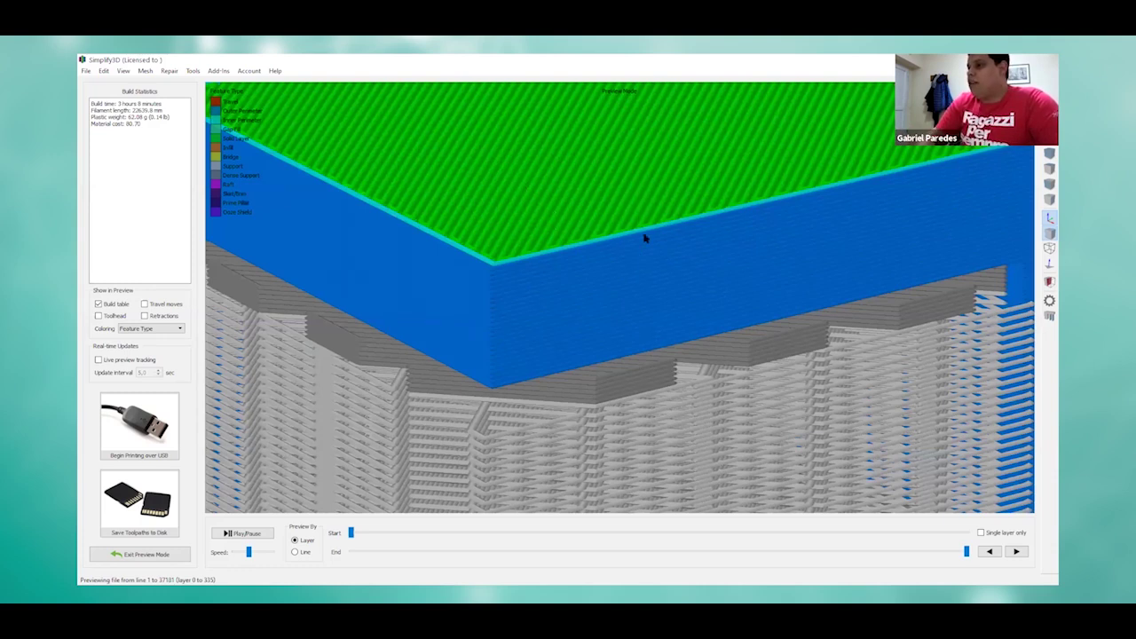
scroll(641, 257, "down", 3)
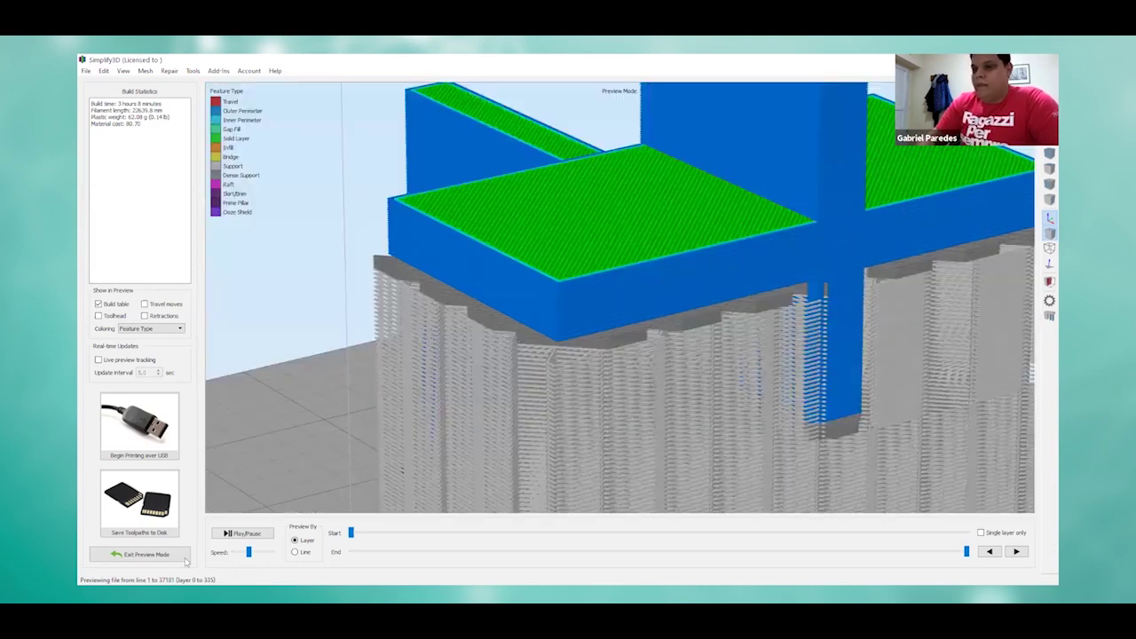
key("ctrl+3")
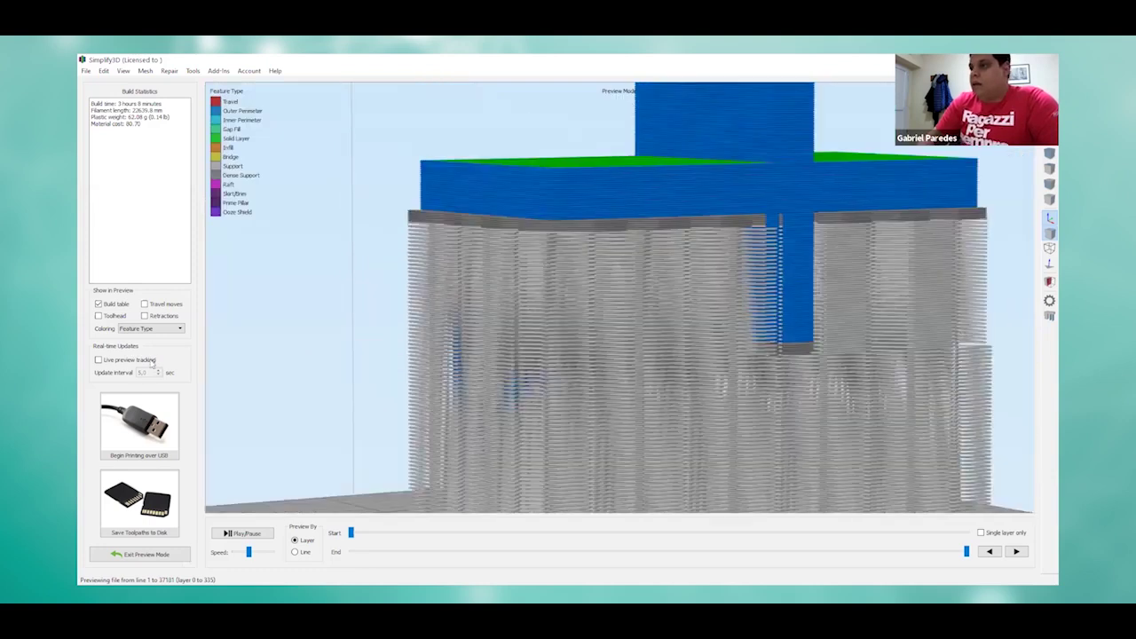
scroll(520, 247, "down", 2)
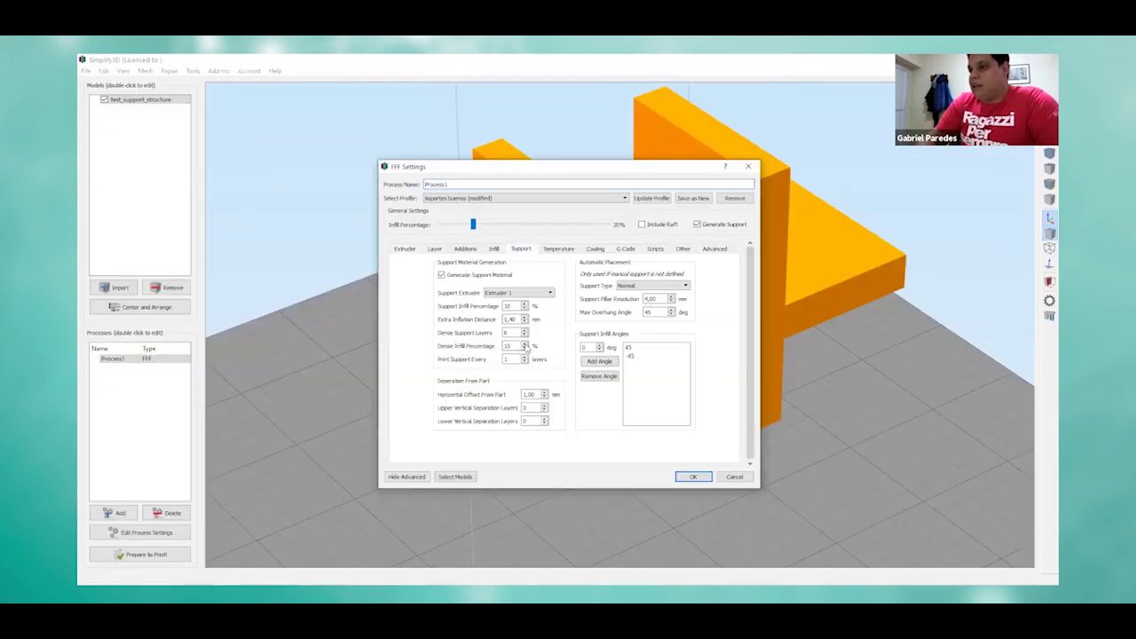
Step: Set the dense infill percentage of the supports to 40 % and regenerate the print preview
left_click(525, 348)
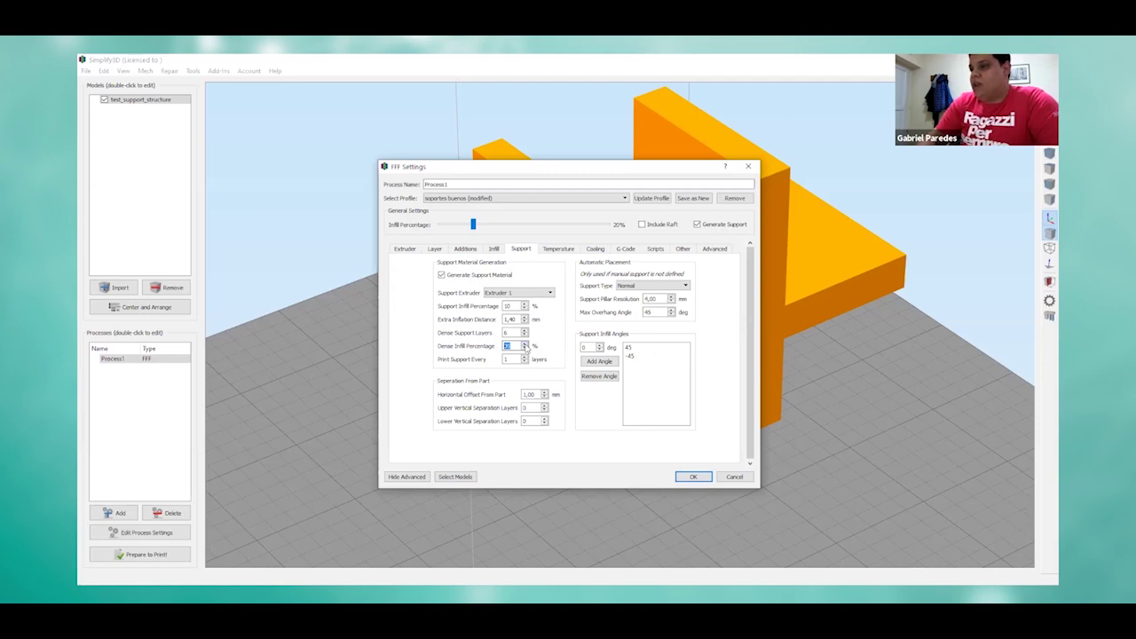
type("40")
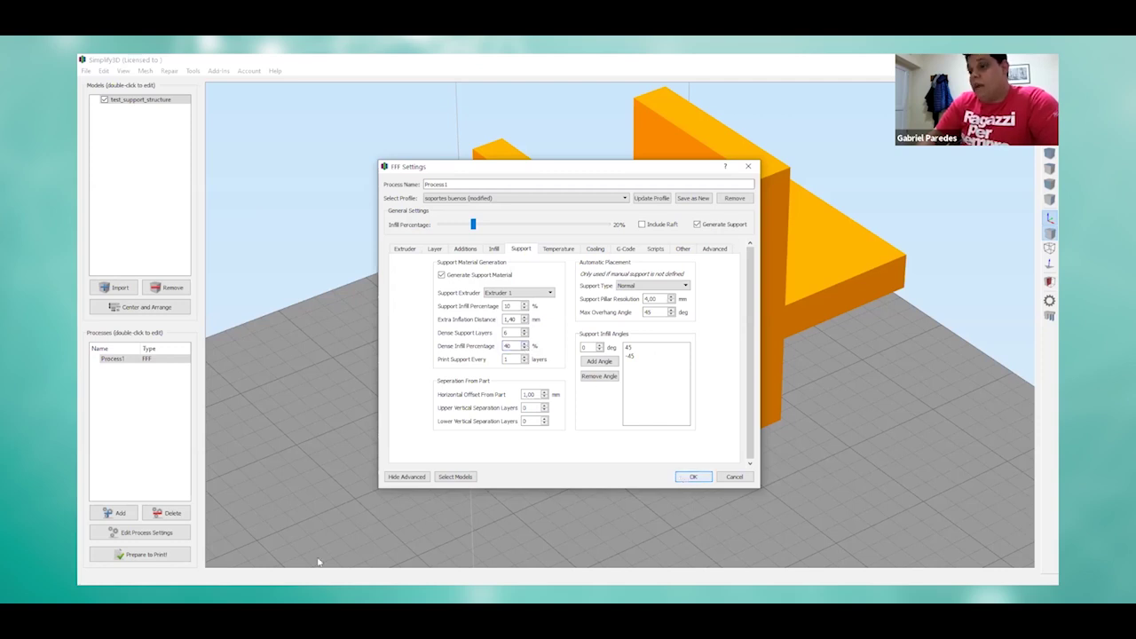
key("Return")
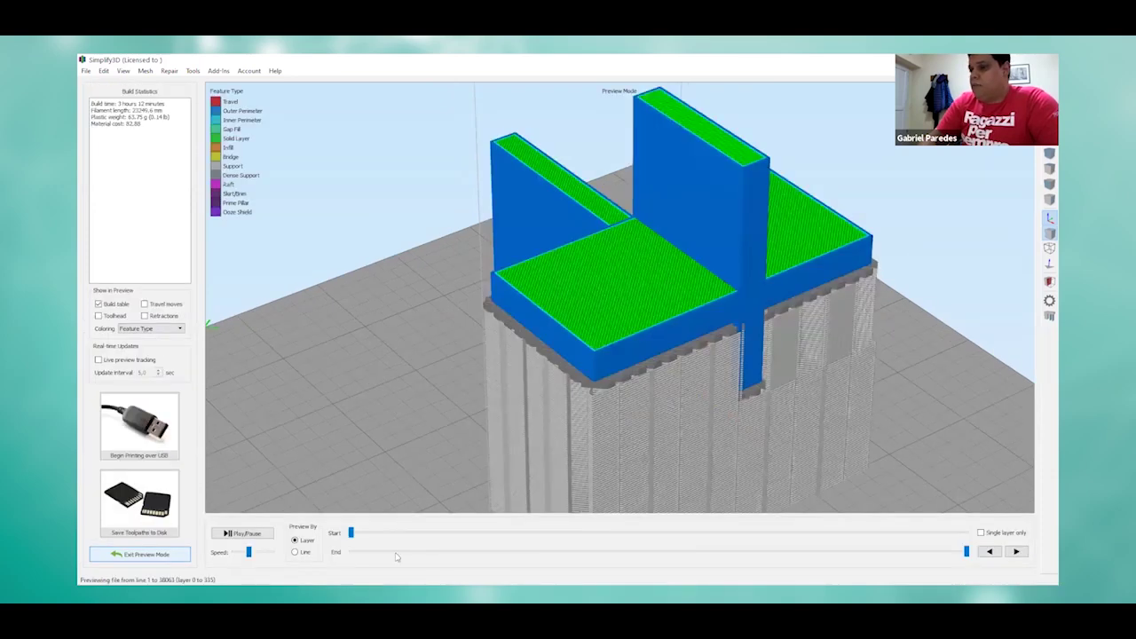
Step: Step the preview's end layer up from the first layers to the dense support layers just below the overhanging plate
left_click(471, 551)
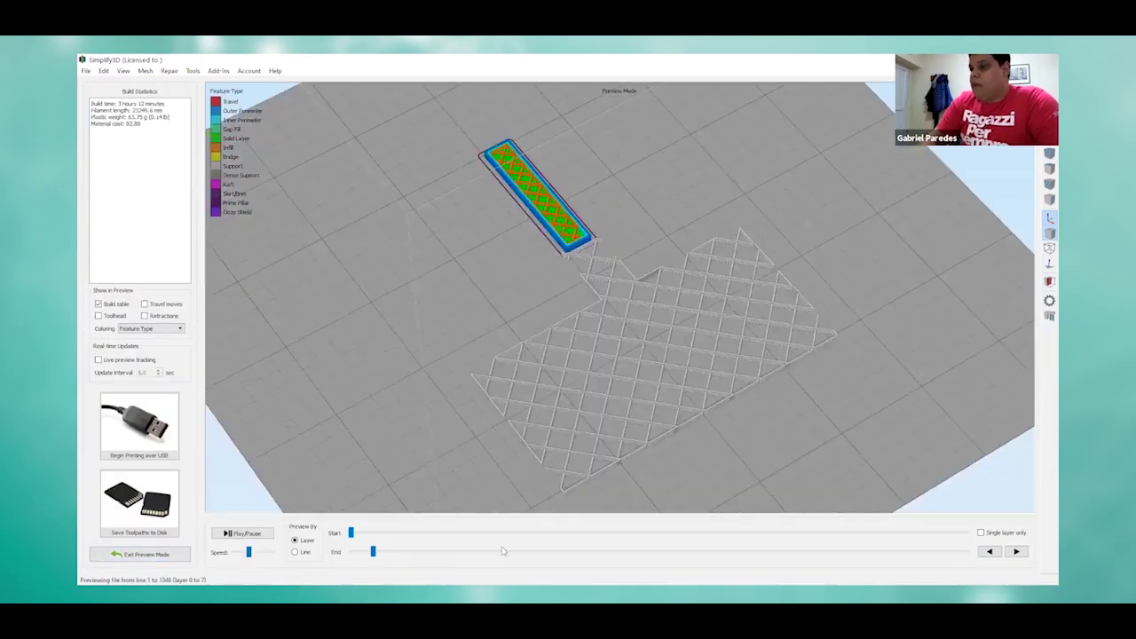
left_click(530, 551)
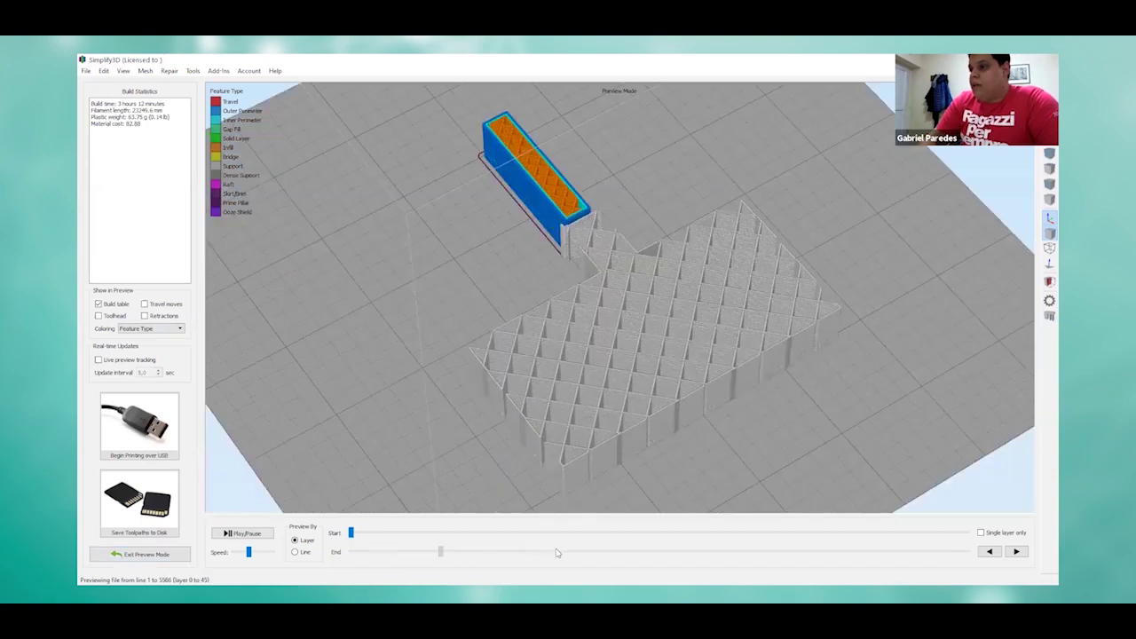
left_click(595, 551)
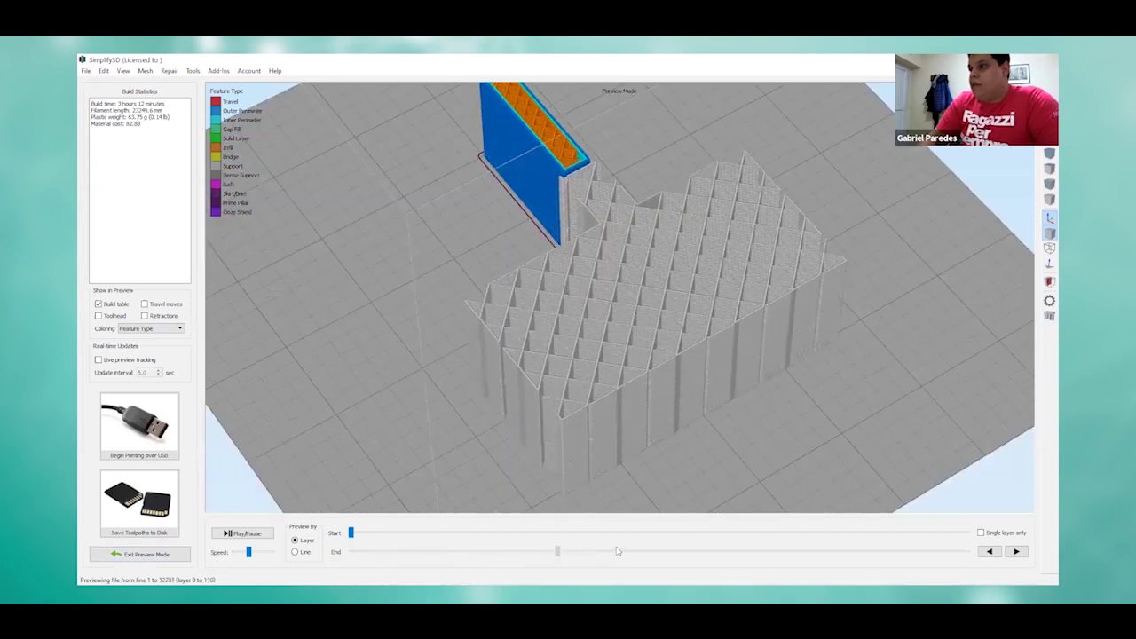
left_click(685, 551)
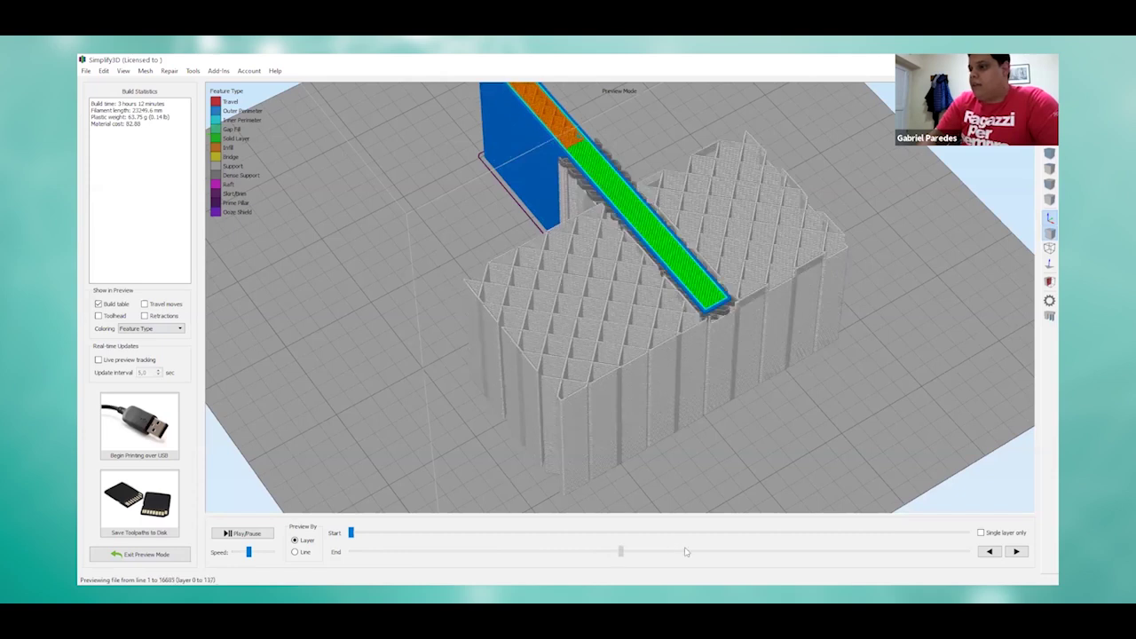
left_click(697, 552)
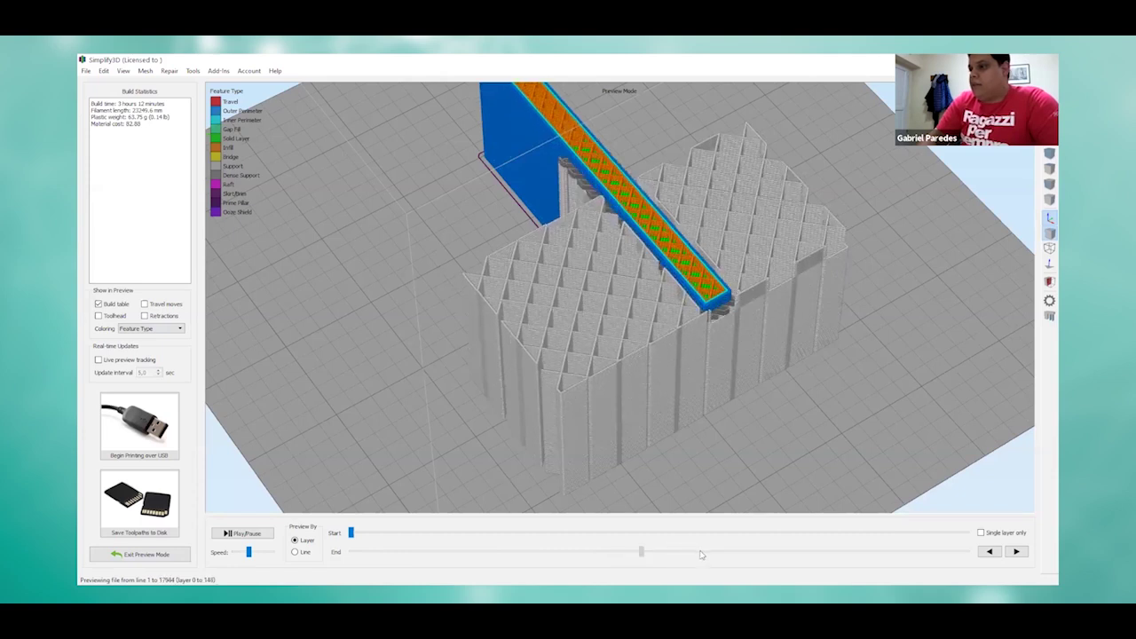
left_click(716, 553)
left_click(740, 558)
left_click(749, 559)
left_click(759, 560)
left_click(765, 559)
left_click(764, 558)
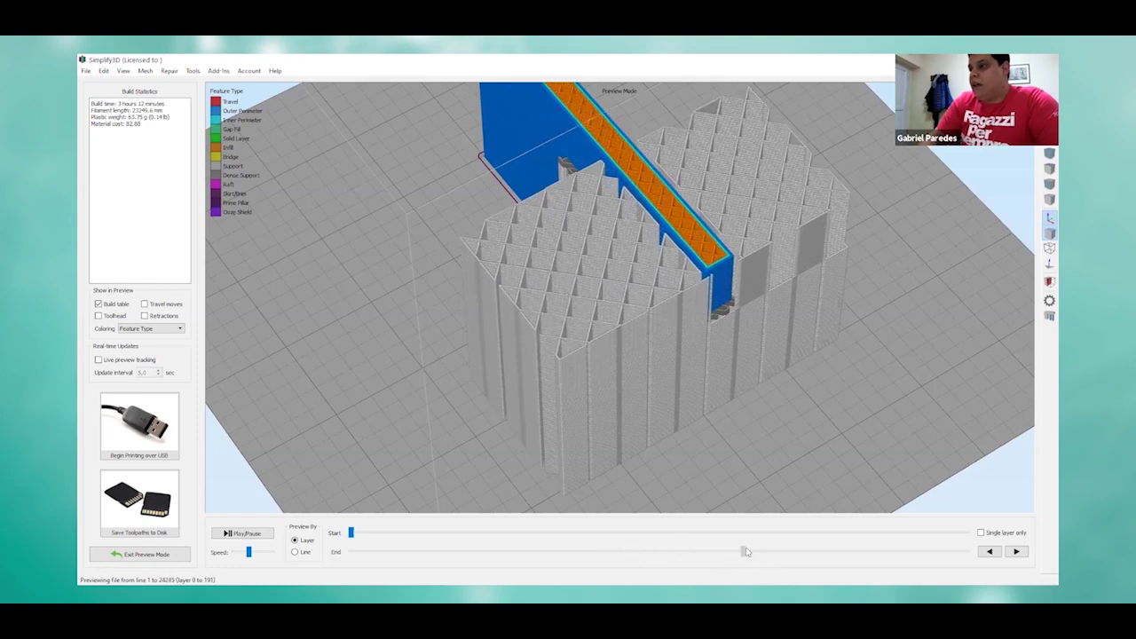
left_click(750, 550)
left_click(745, 551)
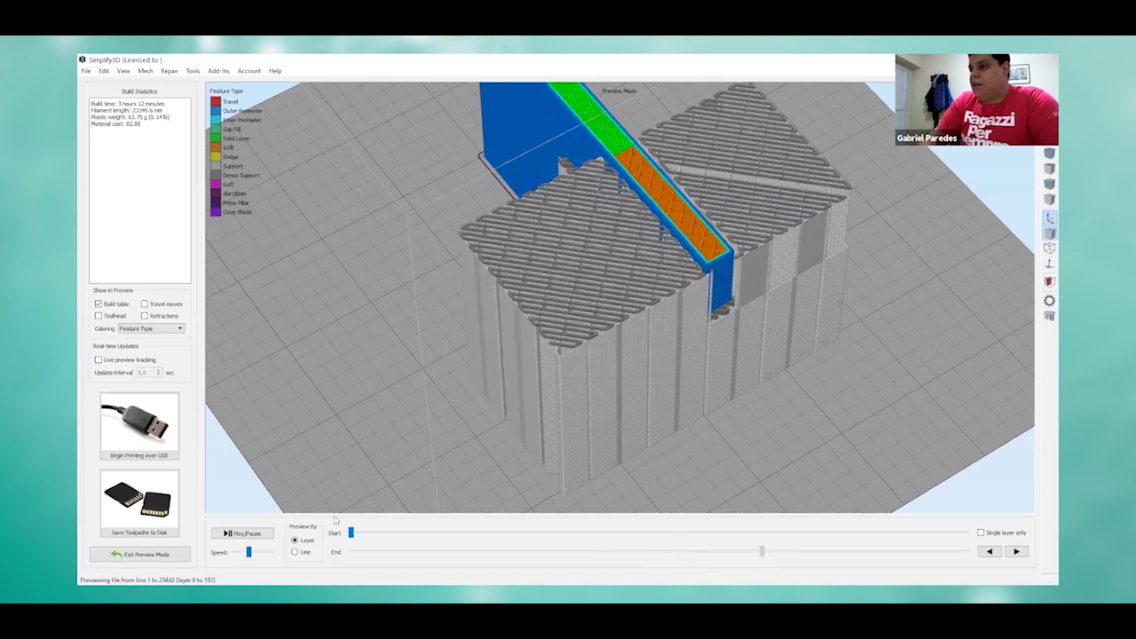
Step: Examine the dense support layers beneath the overhanging plate up close and at an angle from above
left_click(269, 537)
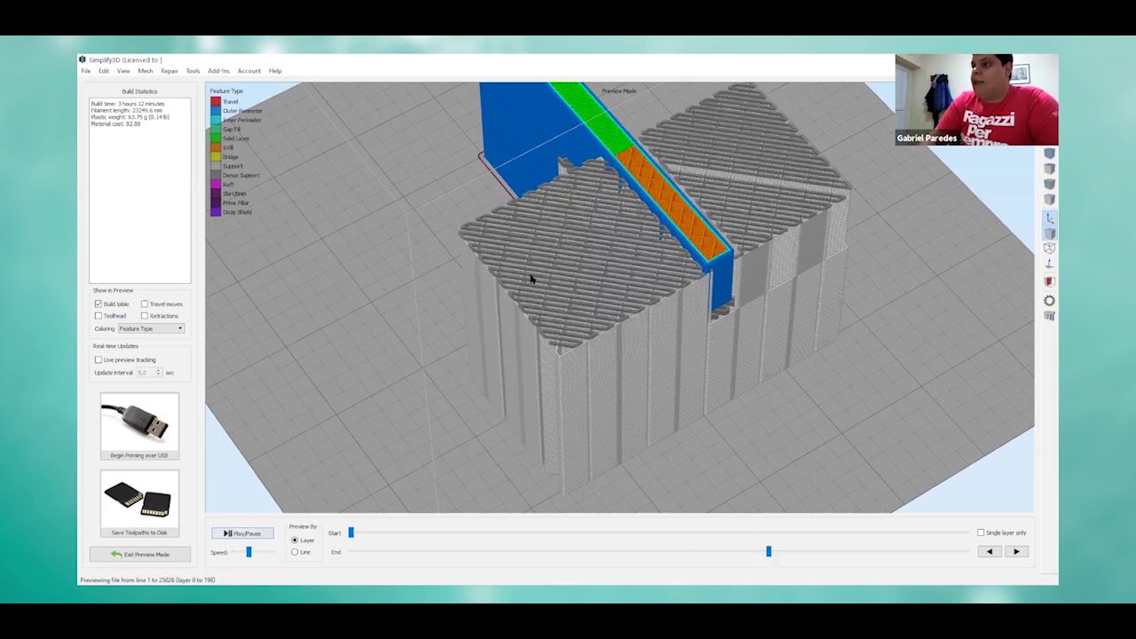
scroll(530, 230, "up", 3)
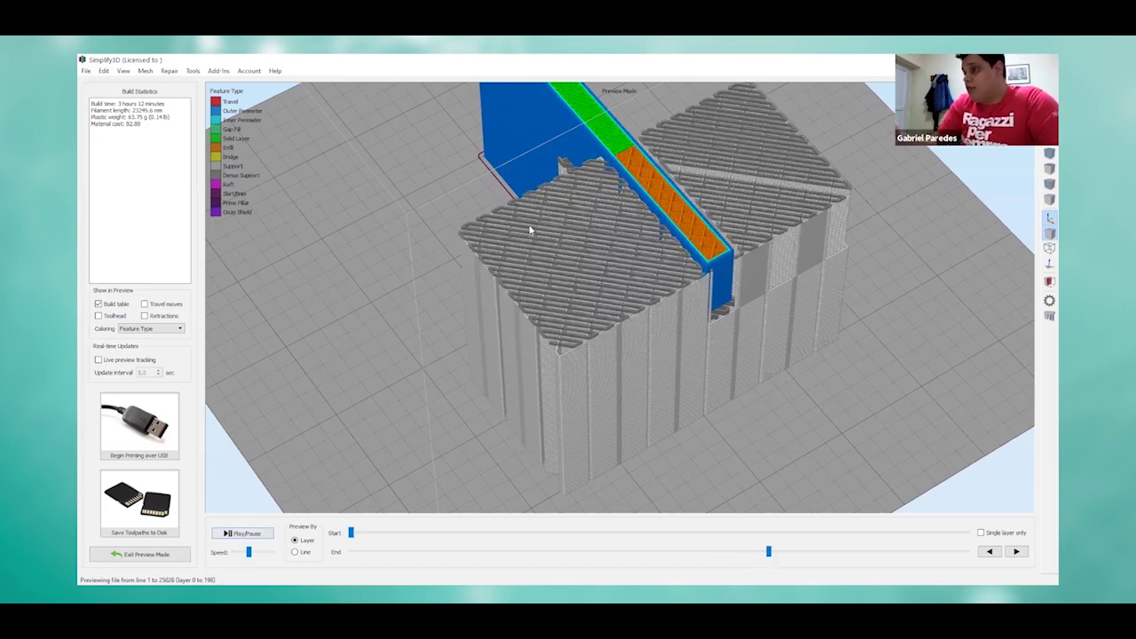
scroll(530, 230, "up", 2)
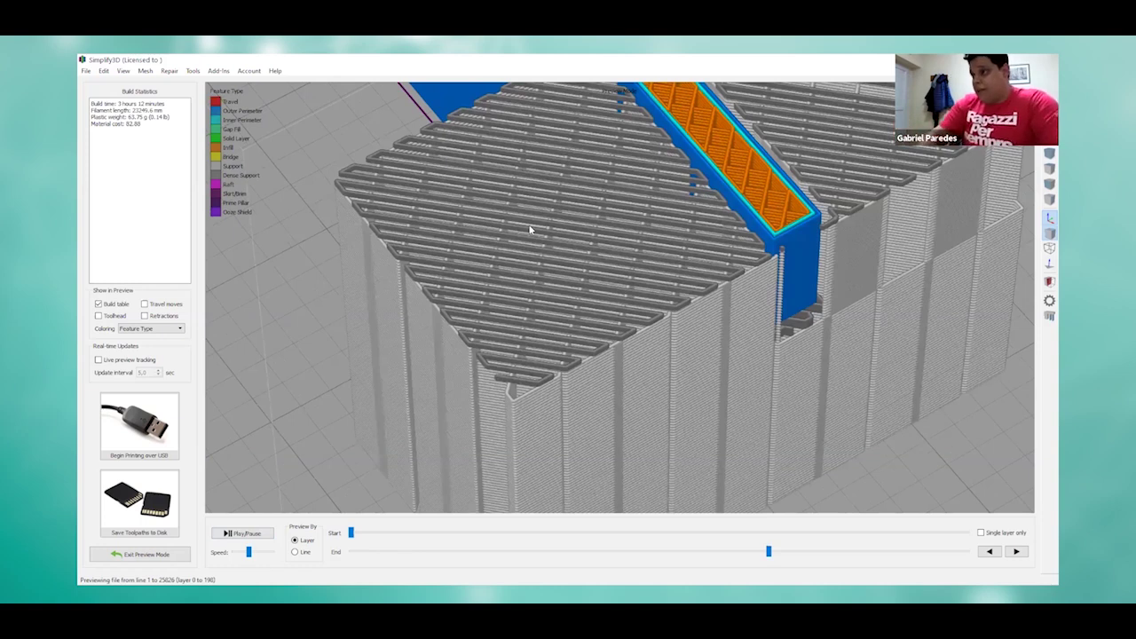
left_click_drag(530, 230, 577, 290)
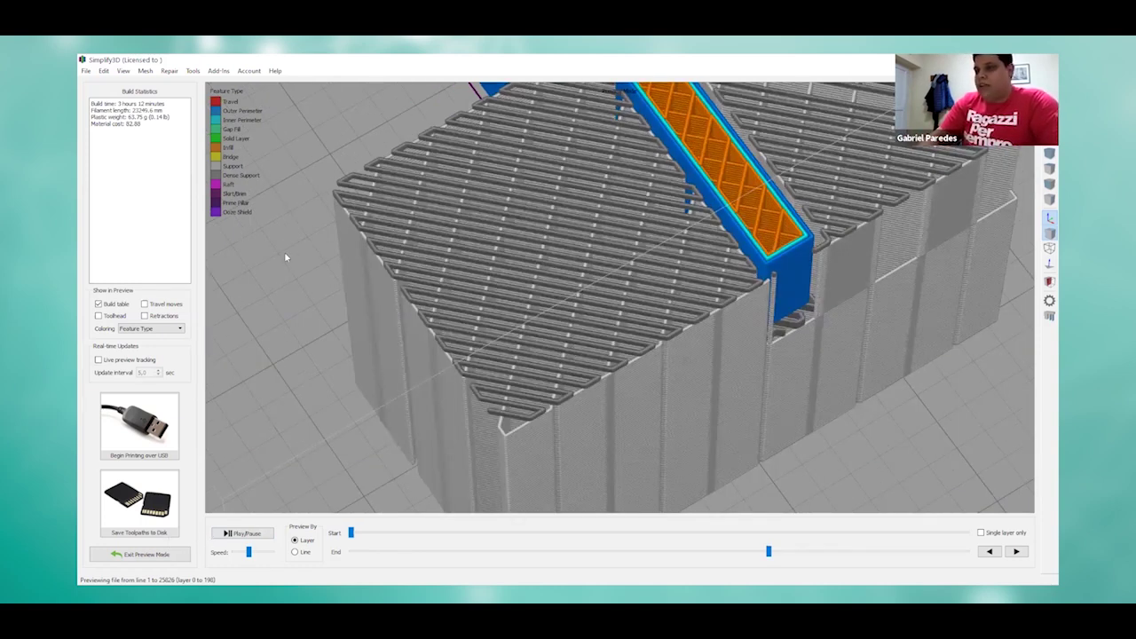
scroll(410, 289, "down", 2)
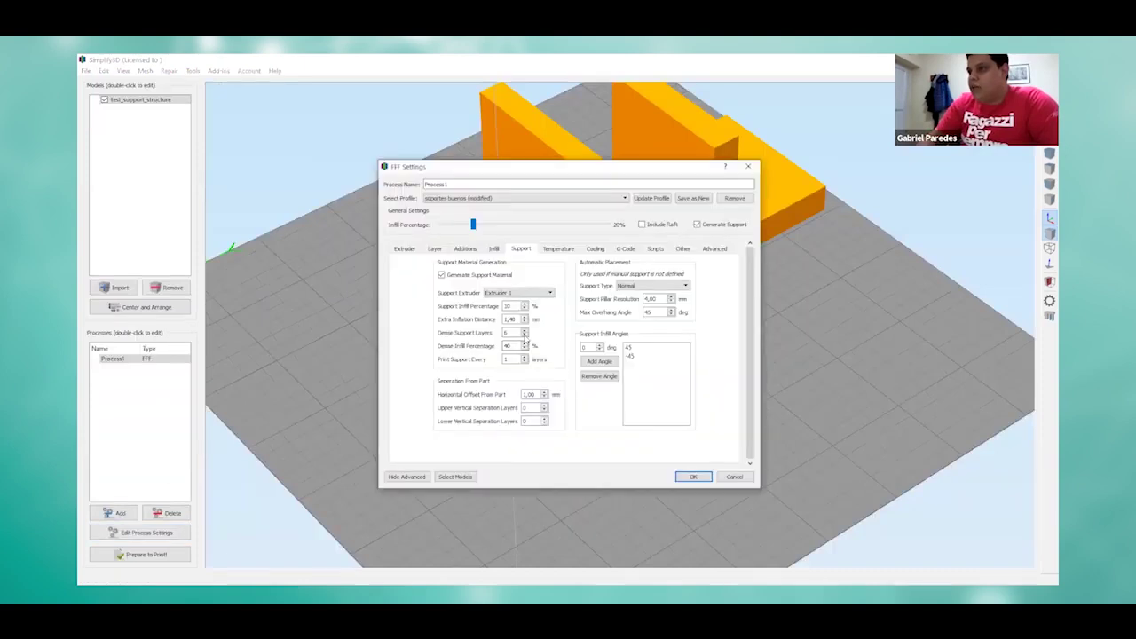
Step: Set the dense support layers to 3 and the dense infill percentage to 25 %, keep the horizontal offset at 1,00 mm, and regenerate the print preview
left_click(524, 336)
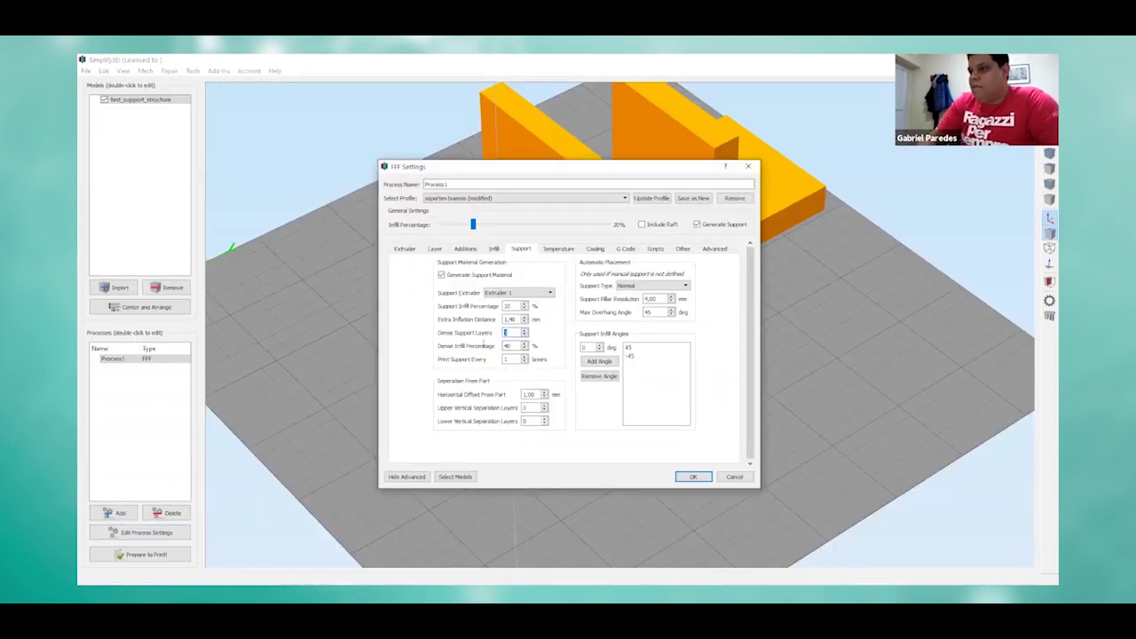
key("Tab")
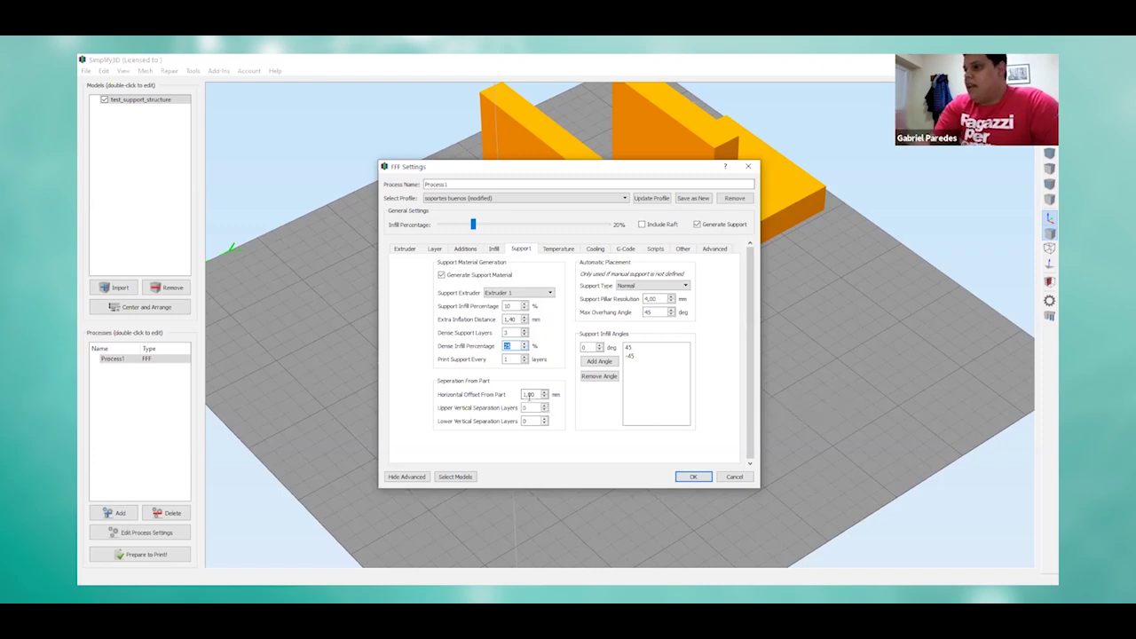
left_click(544, 394)
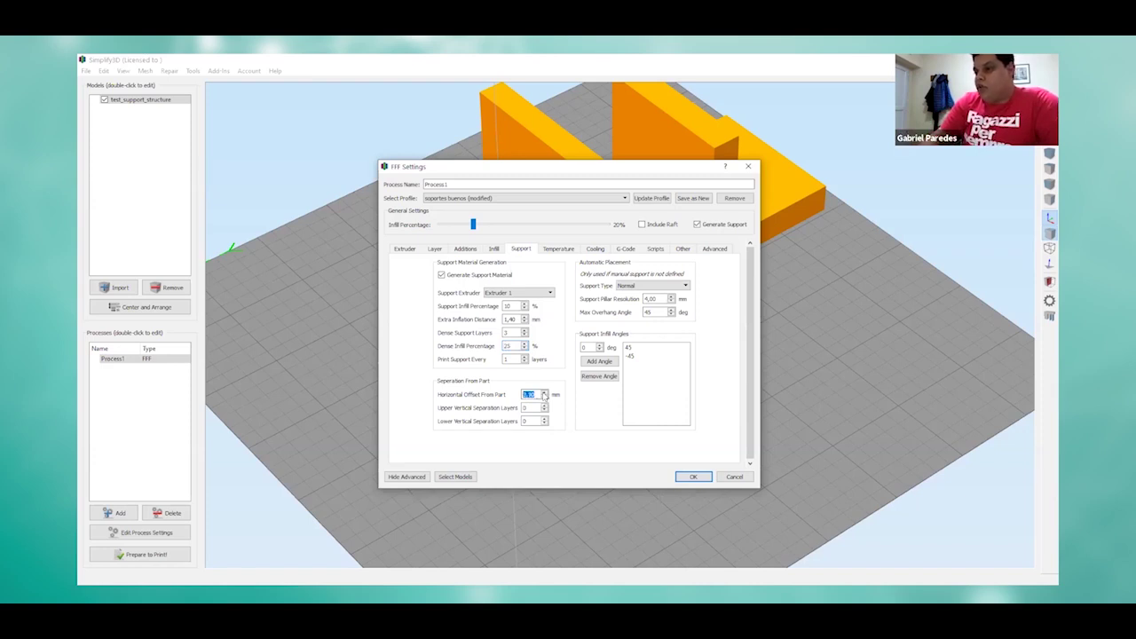
left_click(544, 394)
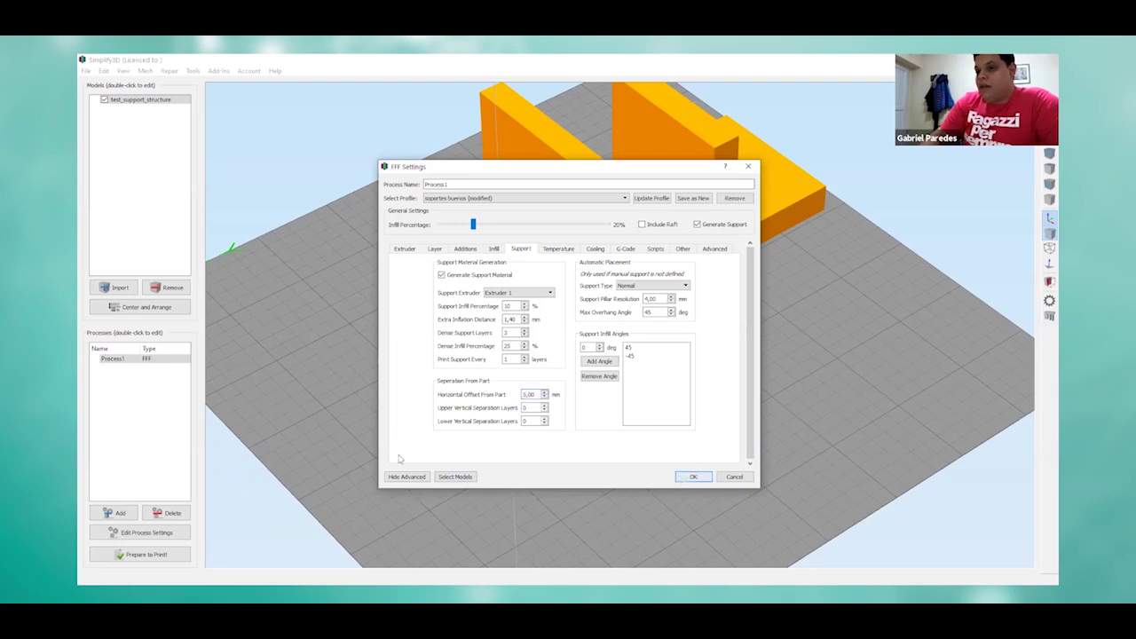
key("Return")
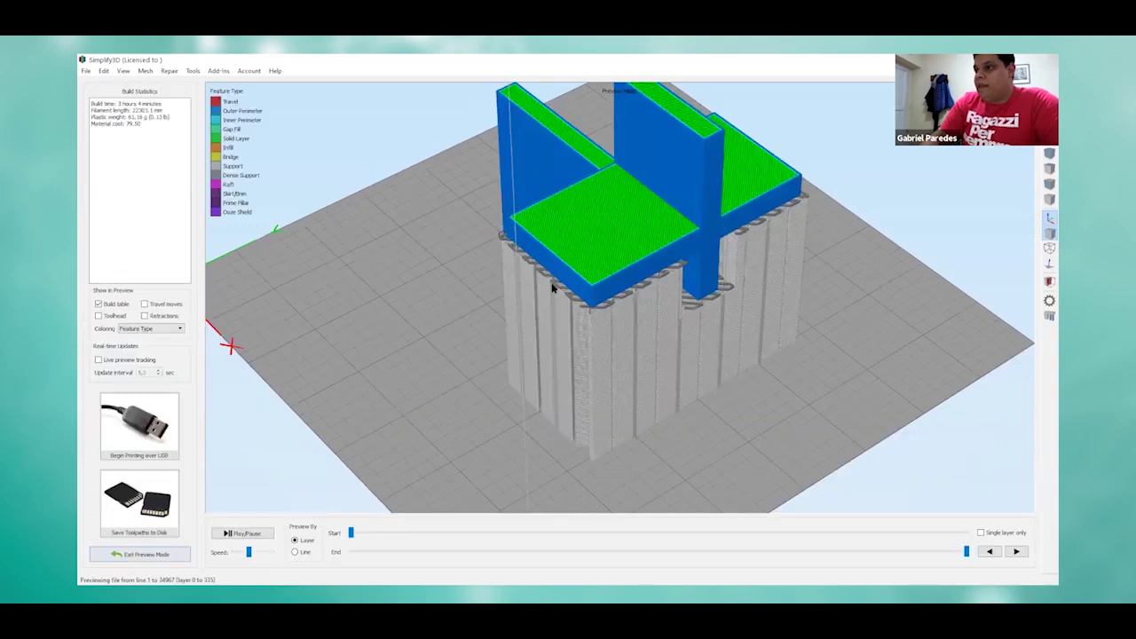
Step: View the gap between part and supports from the front, set the horizontal offset from part to 2,00 mm and regenerate the print preview
key("ctrl+2")
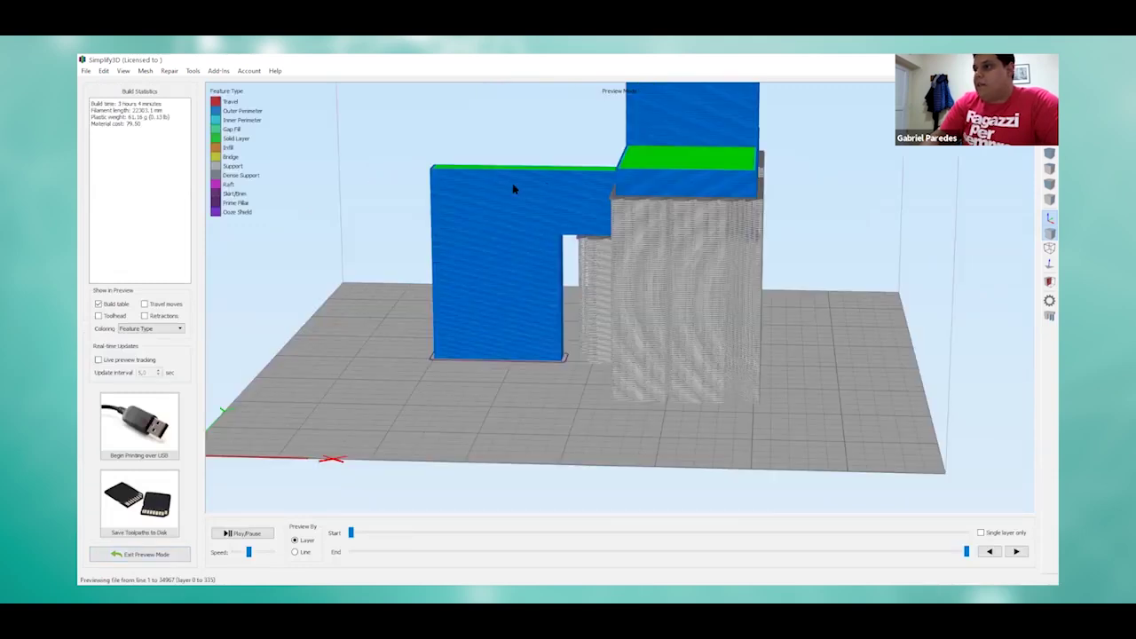
scroll(544, 197, "up", 5)
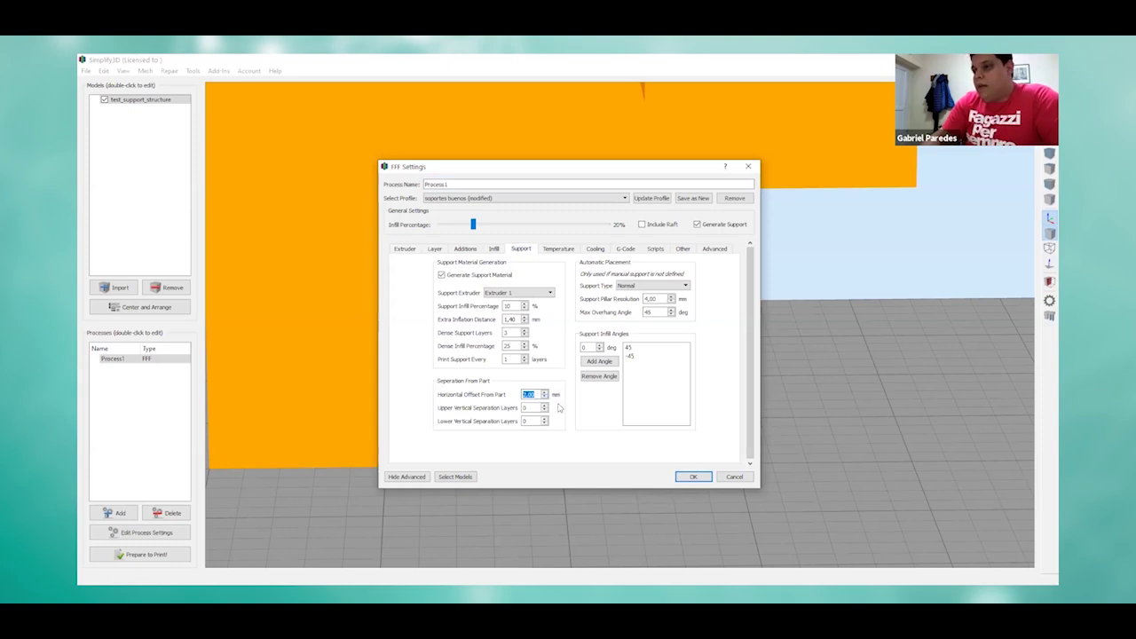
left_click(697, 480)
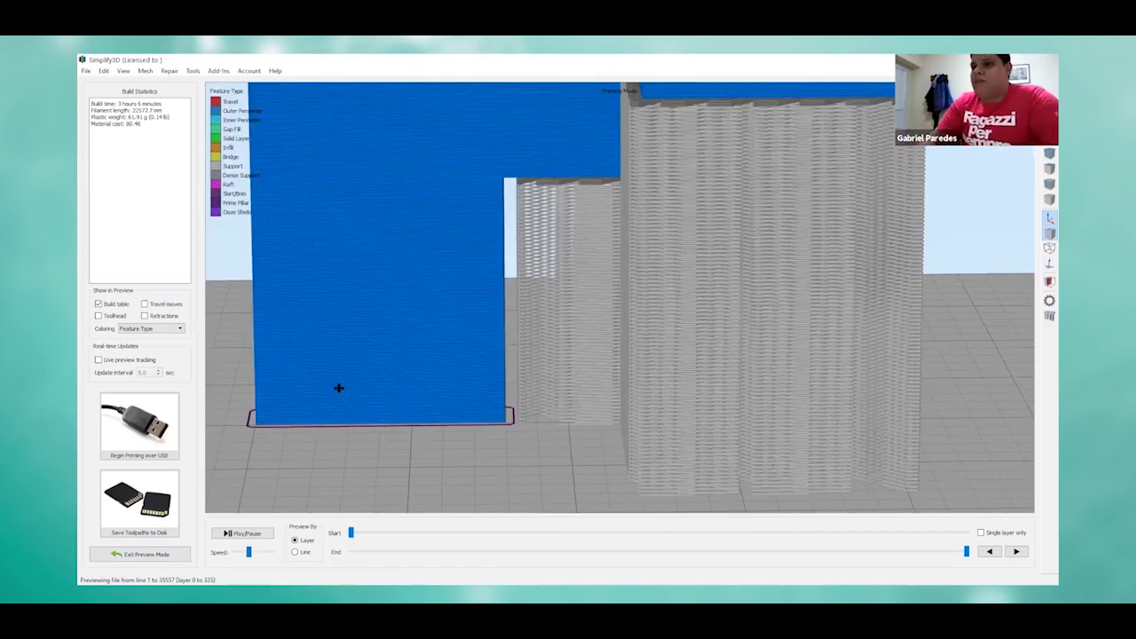
Step: Set the upper vertical separation layers of the supports to 10 and regenerate the print preview
left_click(141, 554)
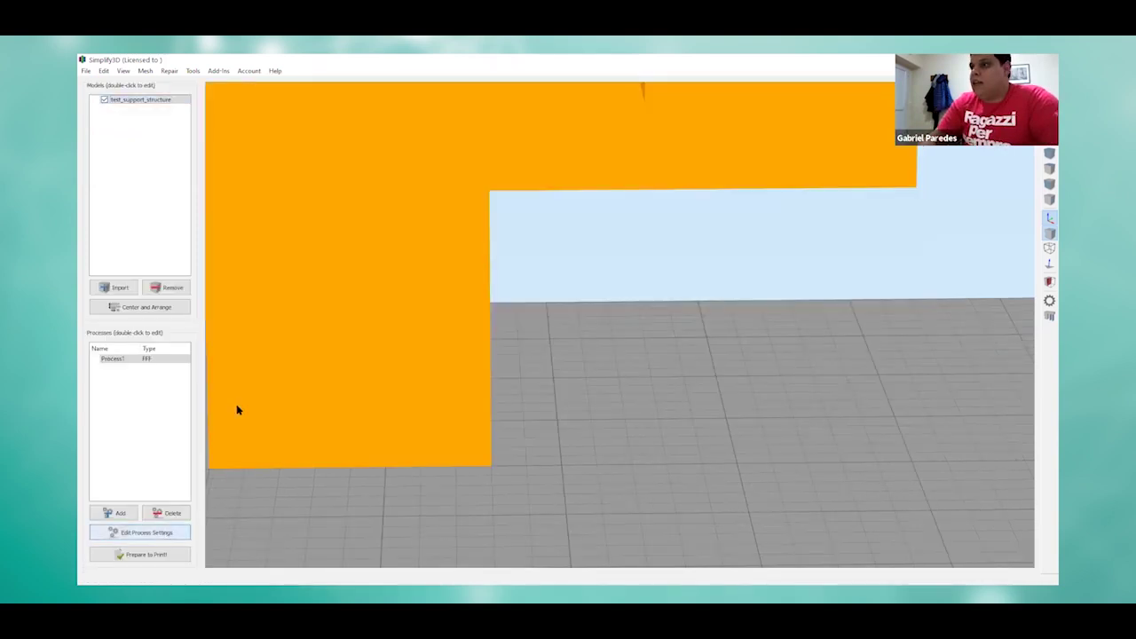
left_click(521, 248)
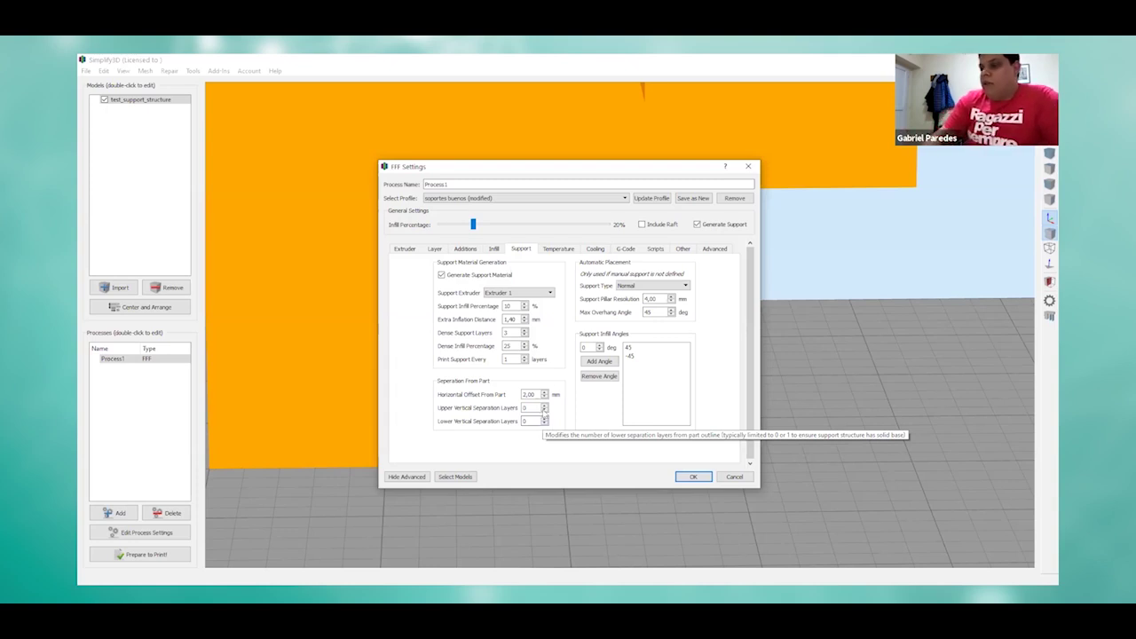
left_click(546, 408)
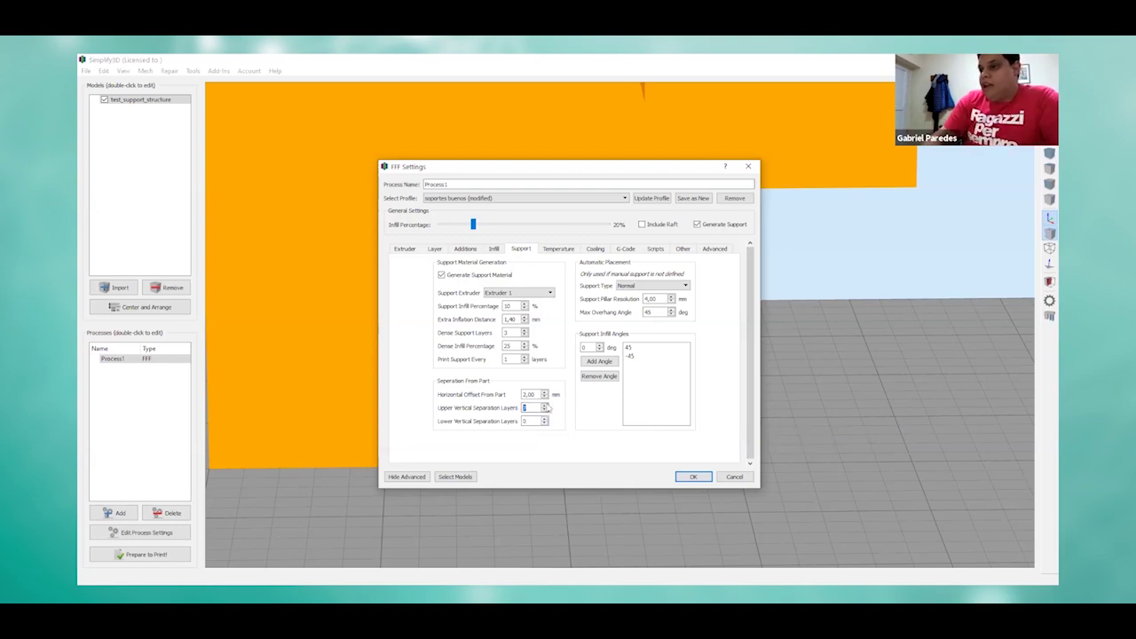
type("10")
left_click(691, 477)
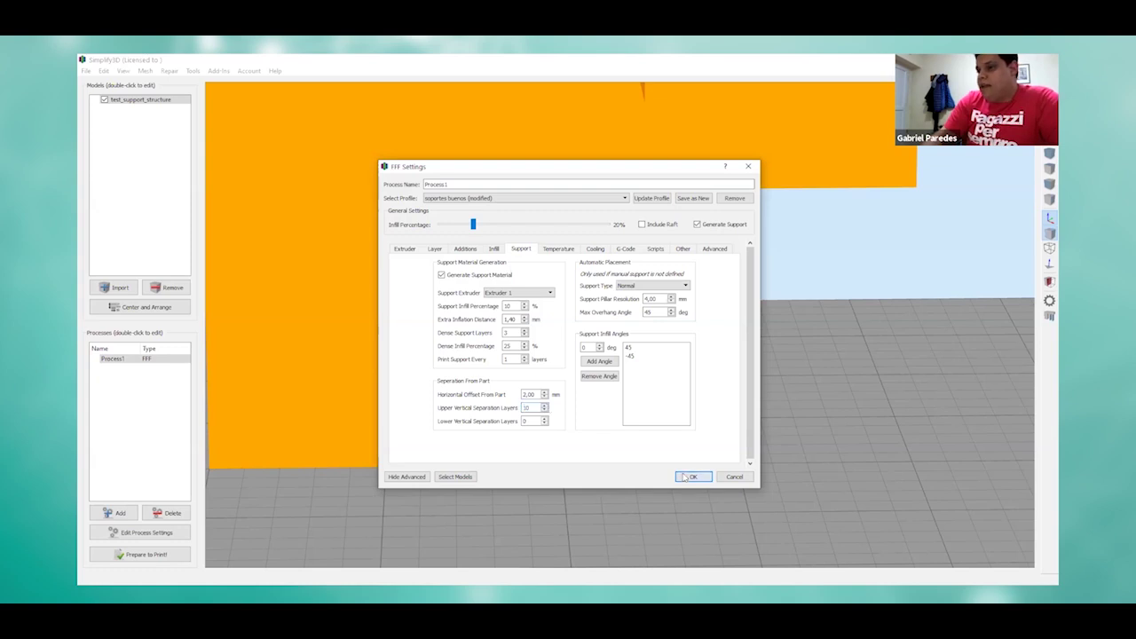
left_click(182, 557)
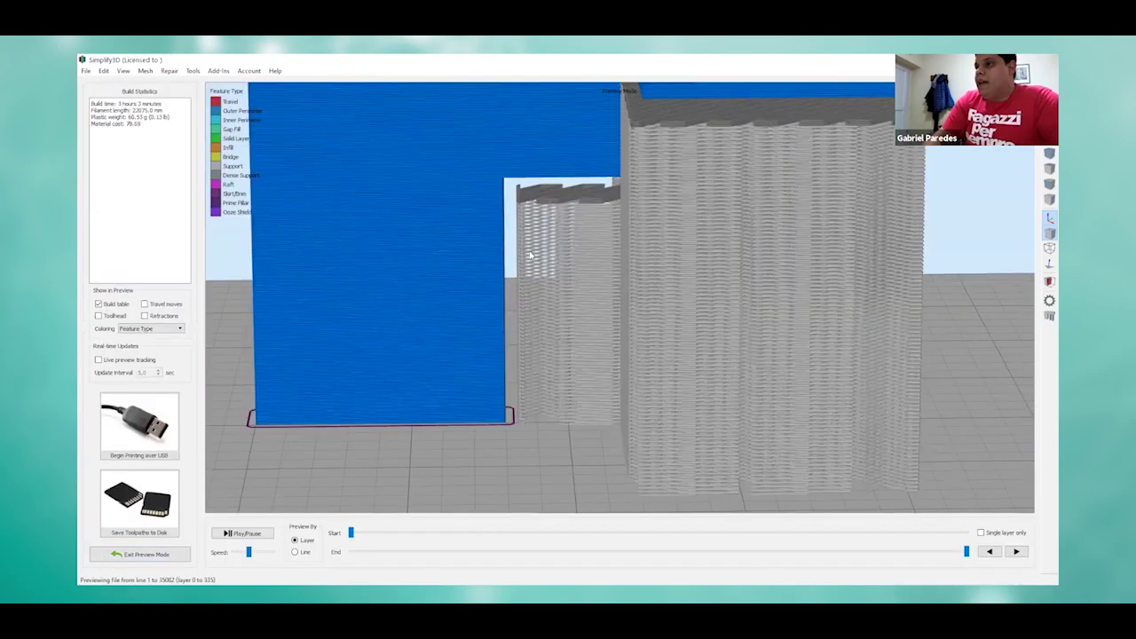
Step: Examine the vertical gap between the supports and the overhangs' undersides, up close from the front and from below
scroll(531, 287, "up", 2)
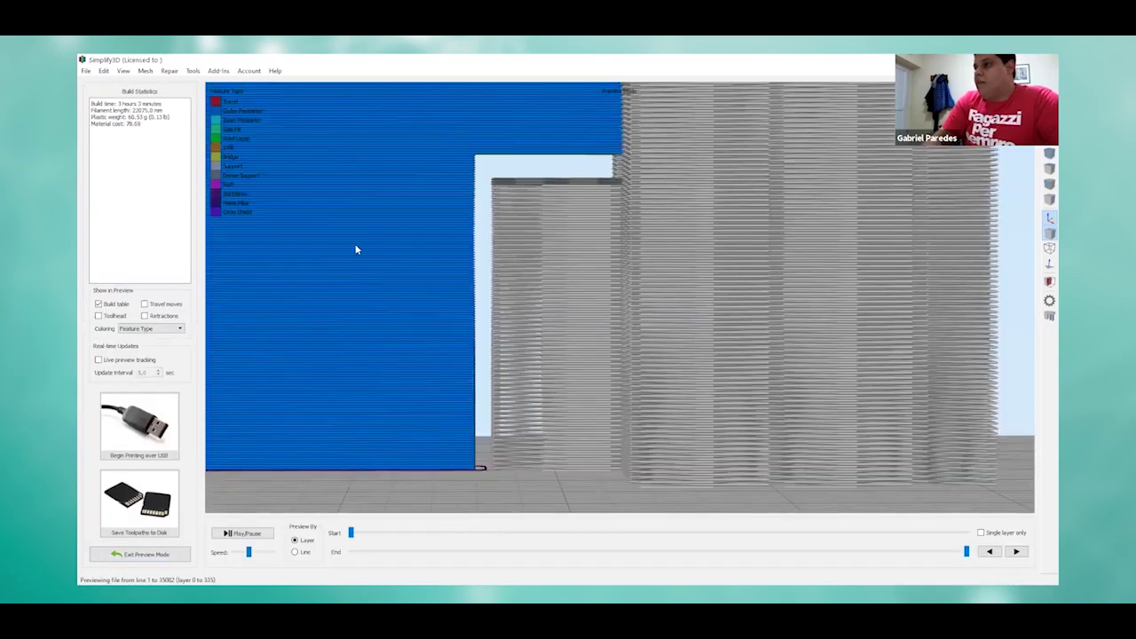
scroll(360, 248, "up", 2)
scroll(347, 251, "down", 1)
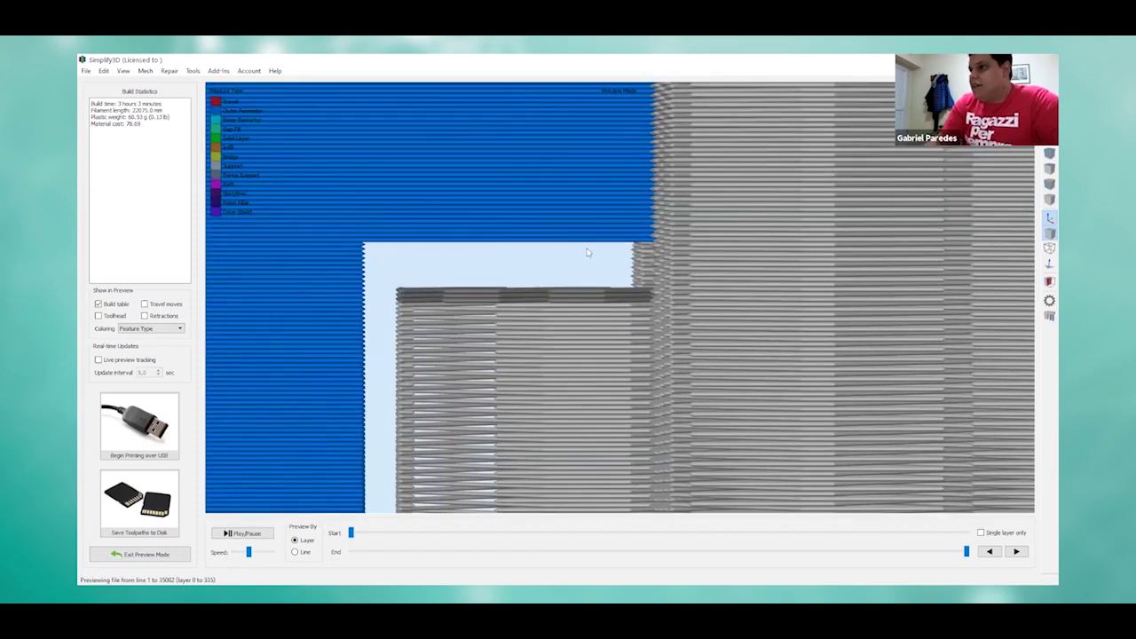
scroll(590, 325, "down", 1)
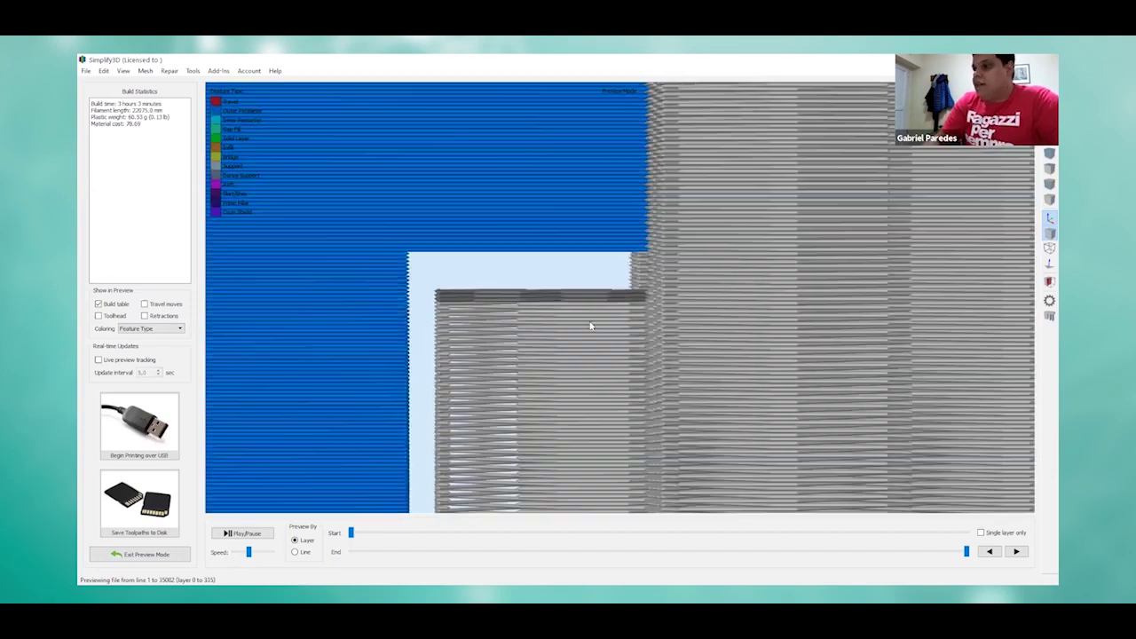
scroll(719, 182, "down", 1)
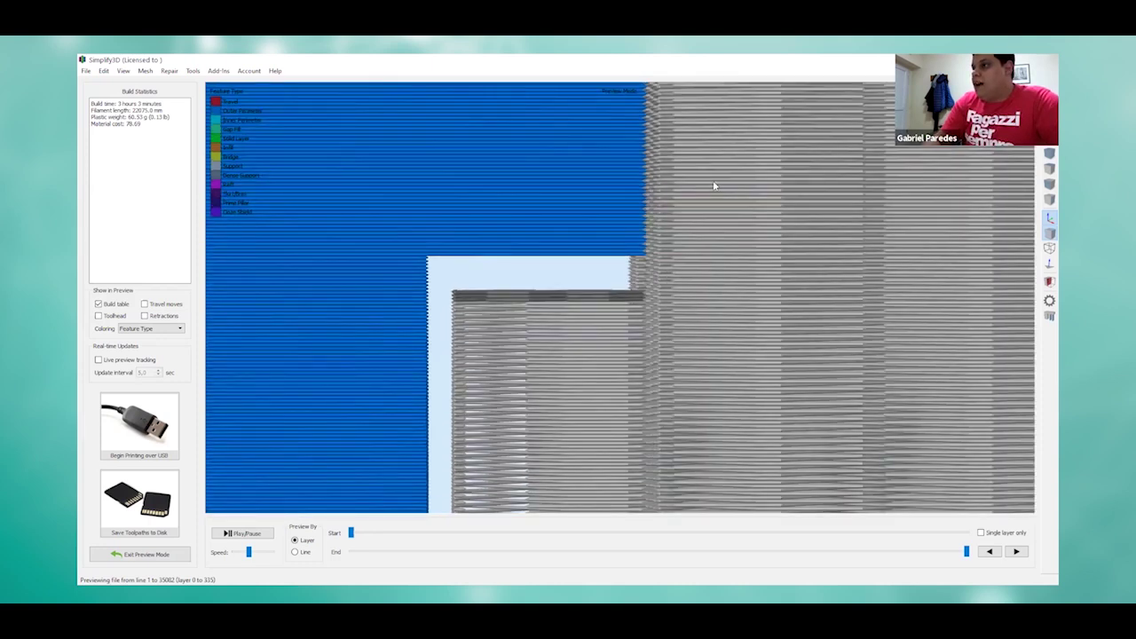
scroll(714, 186, "down", 2)
scroll(660, 178, "down", 1)
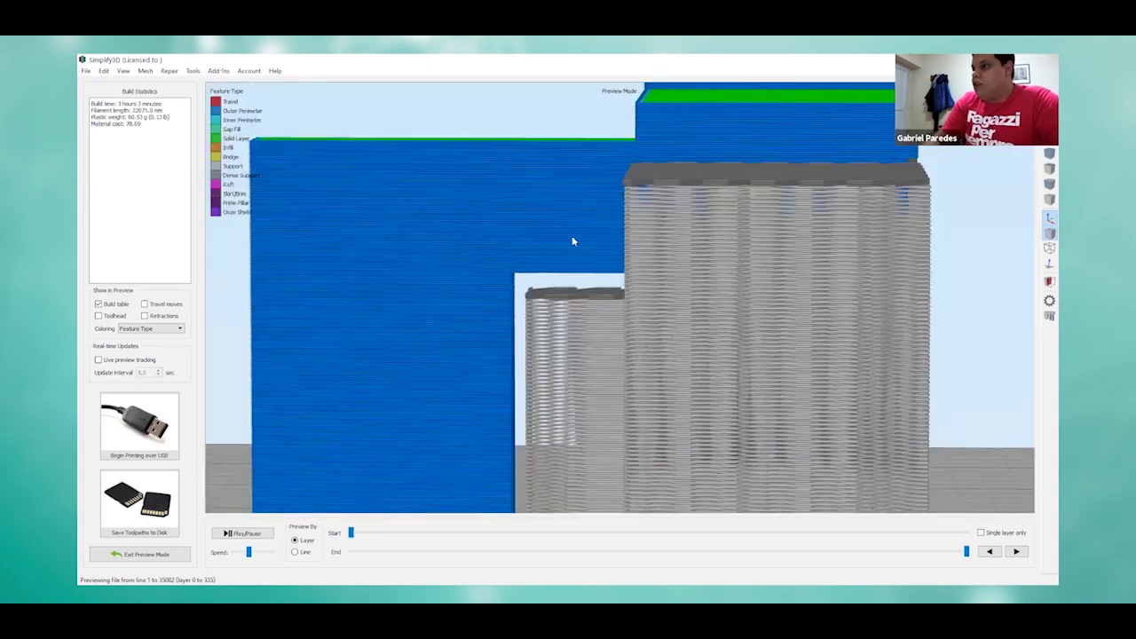
scroll(559, 244, "down", 2)
left_click_drag(649, 249, 644, 310)
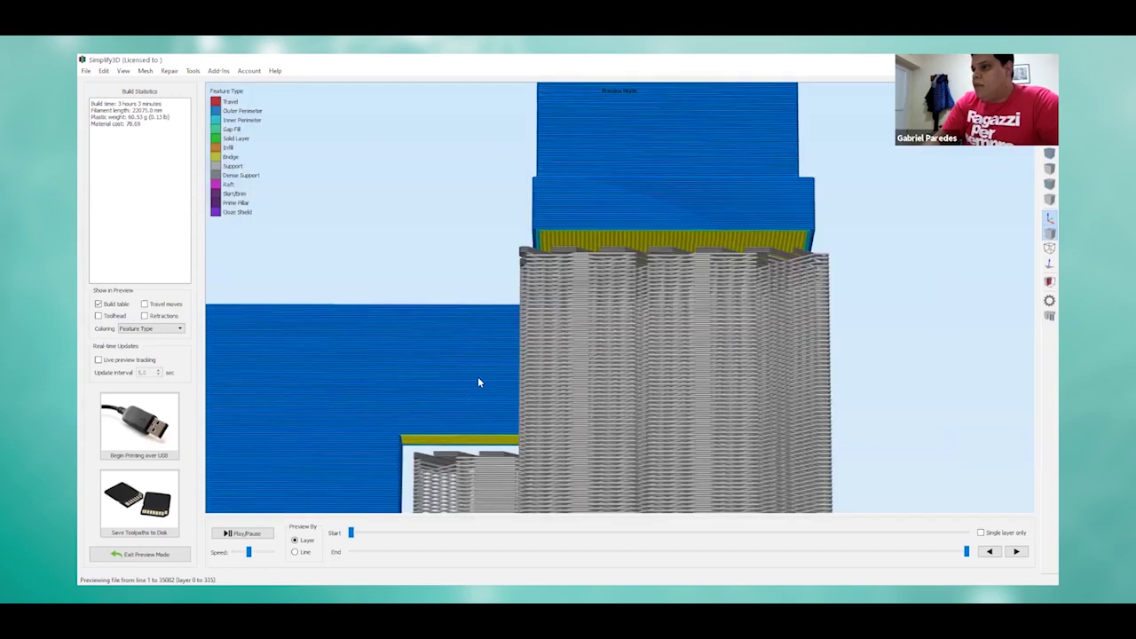
scroll(477, 381, "down", 2)
Step: Set both the upper and lower vertical separation layers of the supports to 1 and regenerate the print preview
left_click(145, 555)
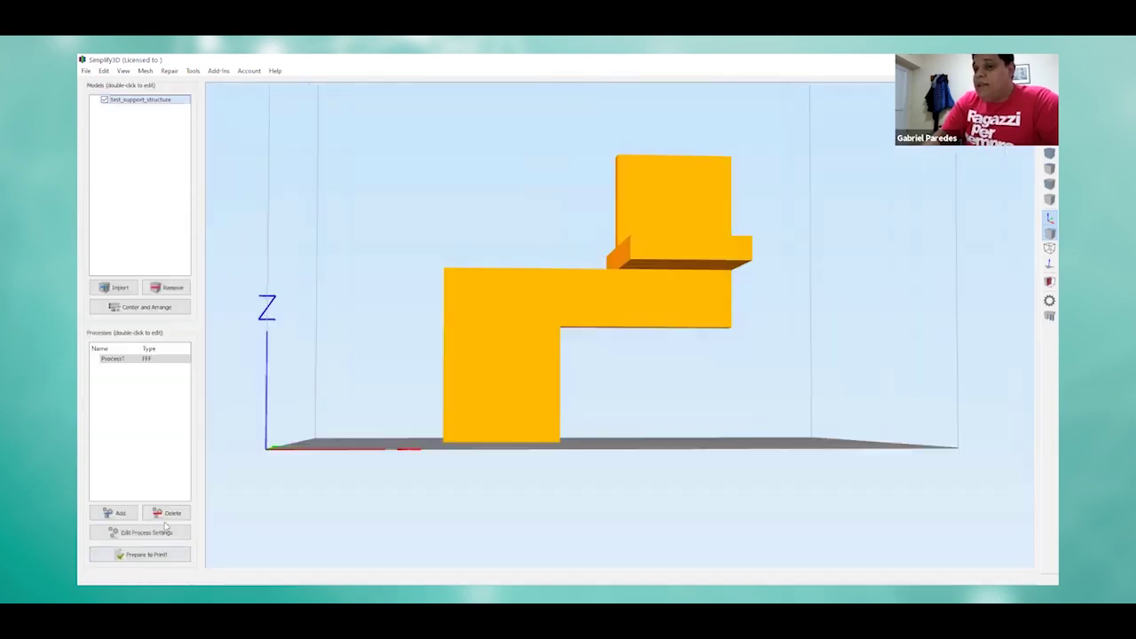
double_click(497, 255)
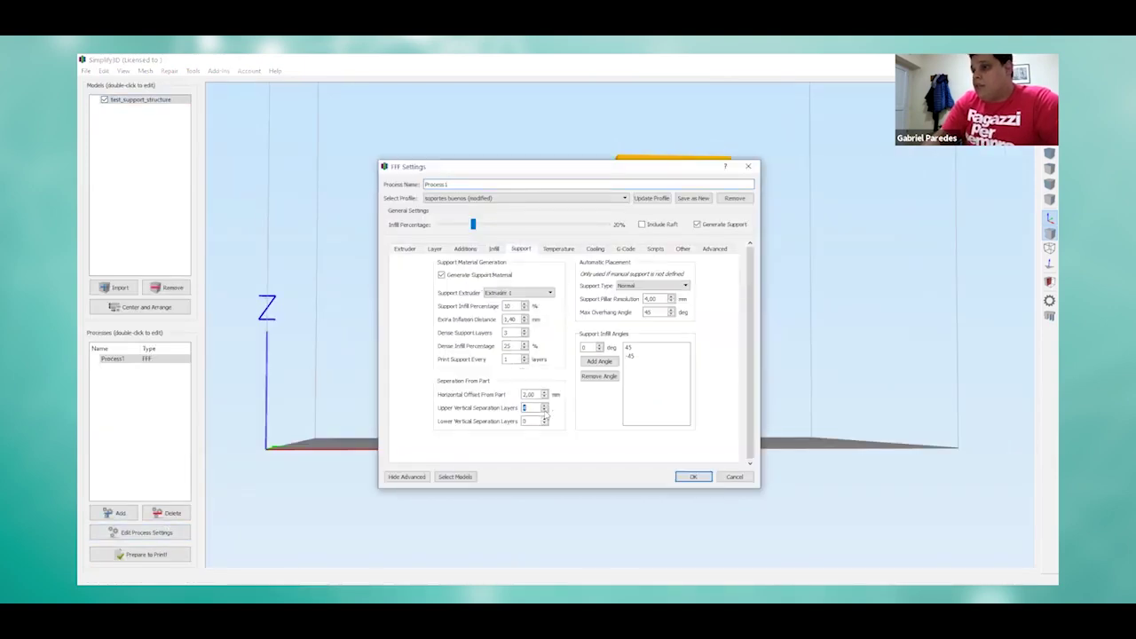
type("1")
left_click(544, 418)
left_click(697, 477)
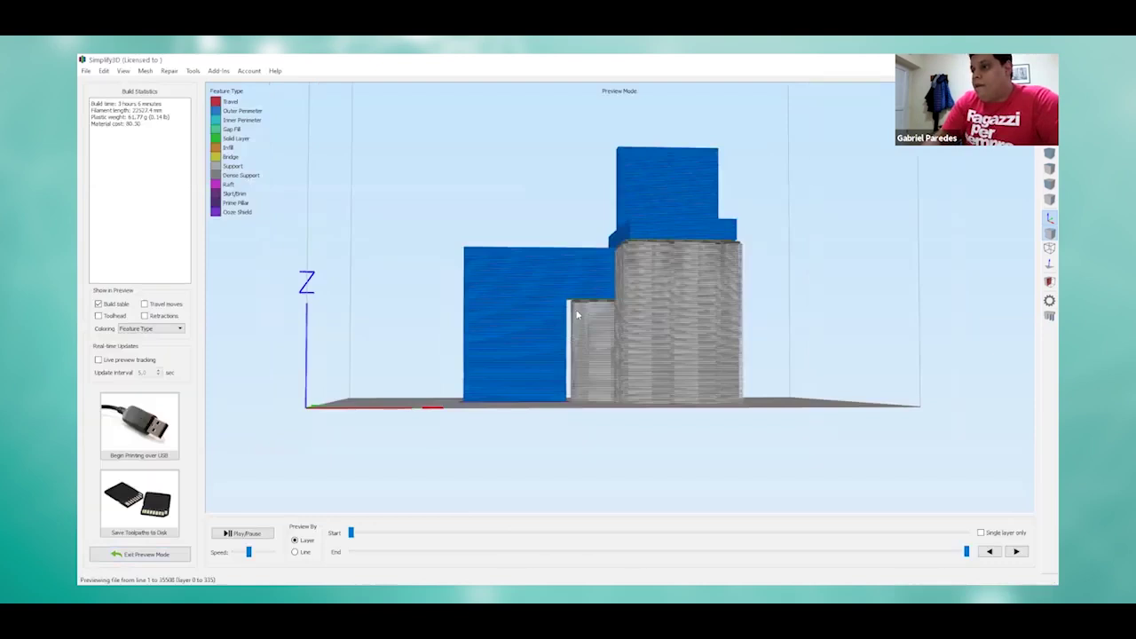
Step: Examine the vertical gap between the arm's underside and the supports in the regenerated preview, up close and as a whole
scroll(556, 335, "up", 2)
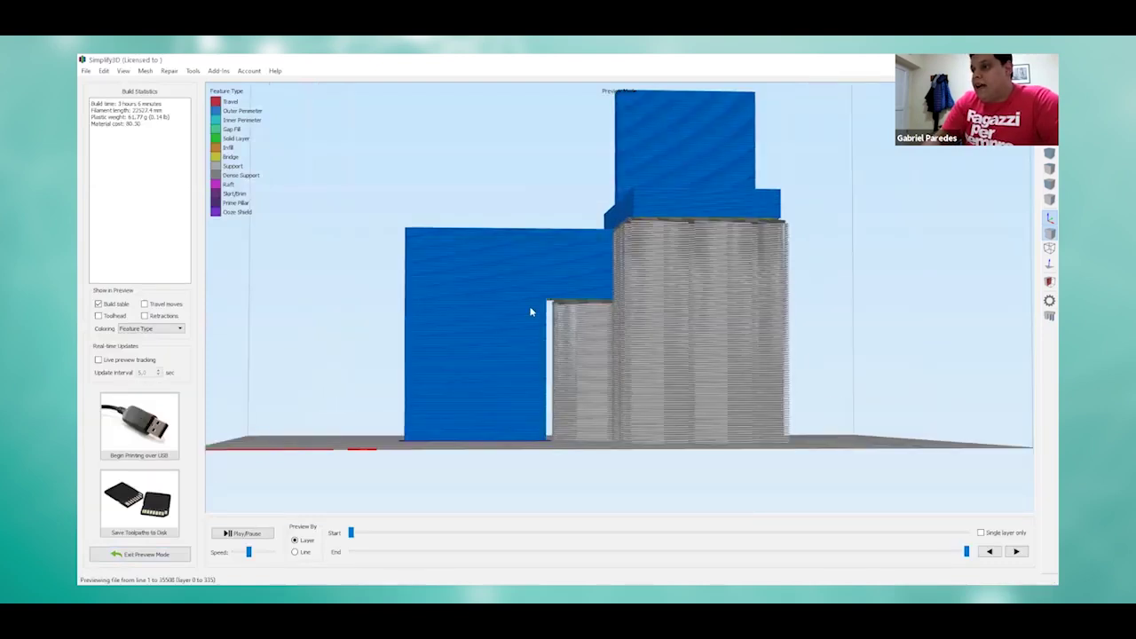
scroll(528, 304, "up", 3)
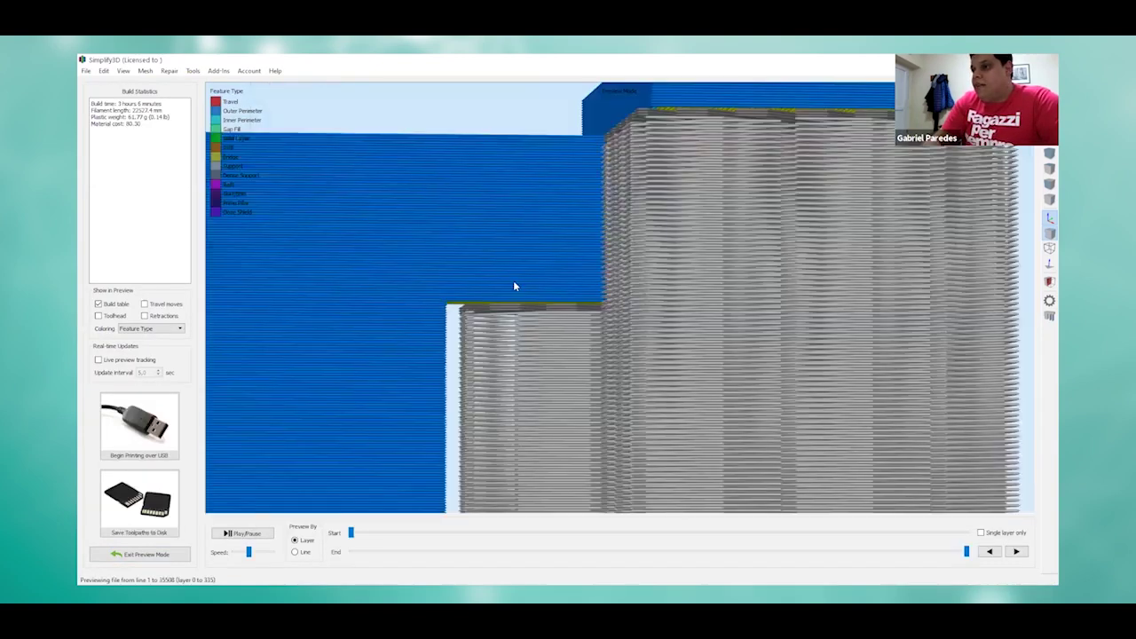
scroll(470, 267, "up", 2)
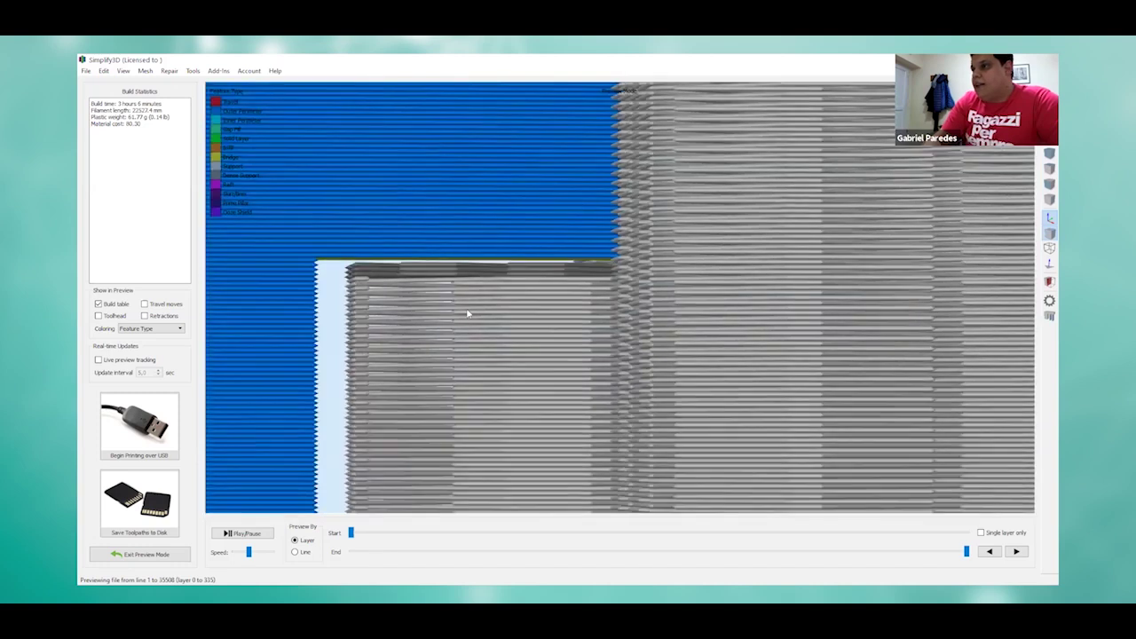
scroll(468, 313, "down", 2)
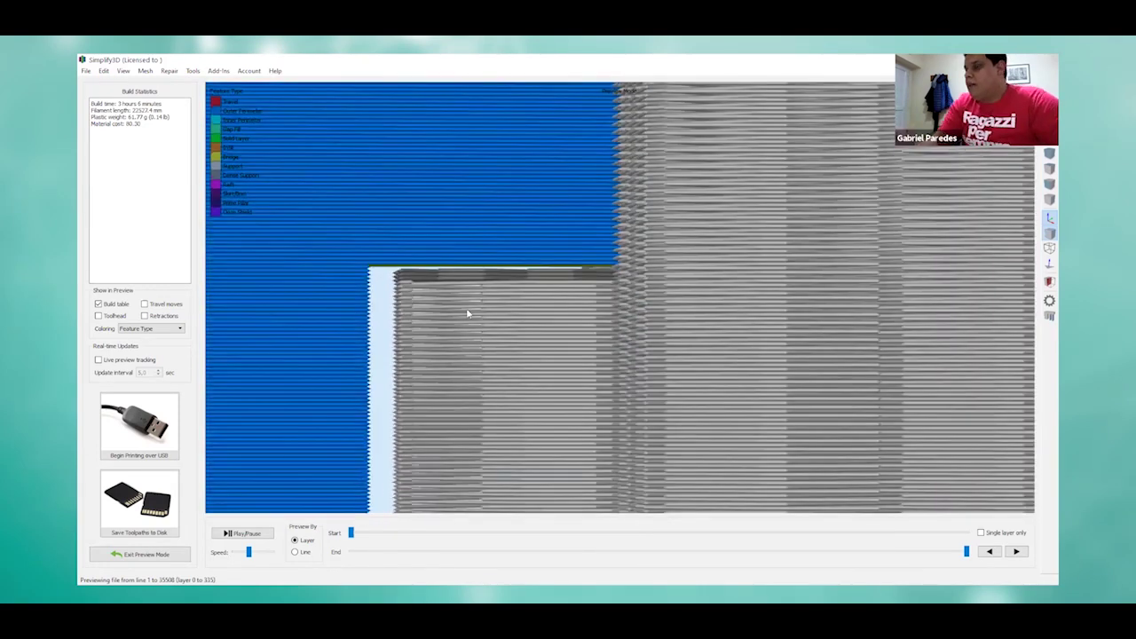
scroll(468, 313, "down", 2)
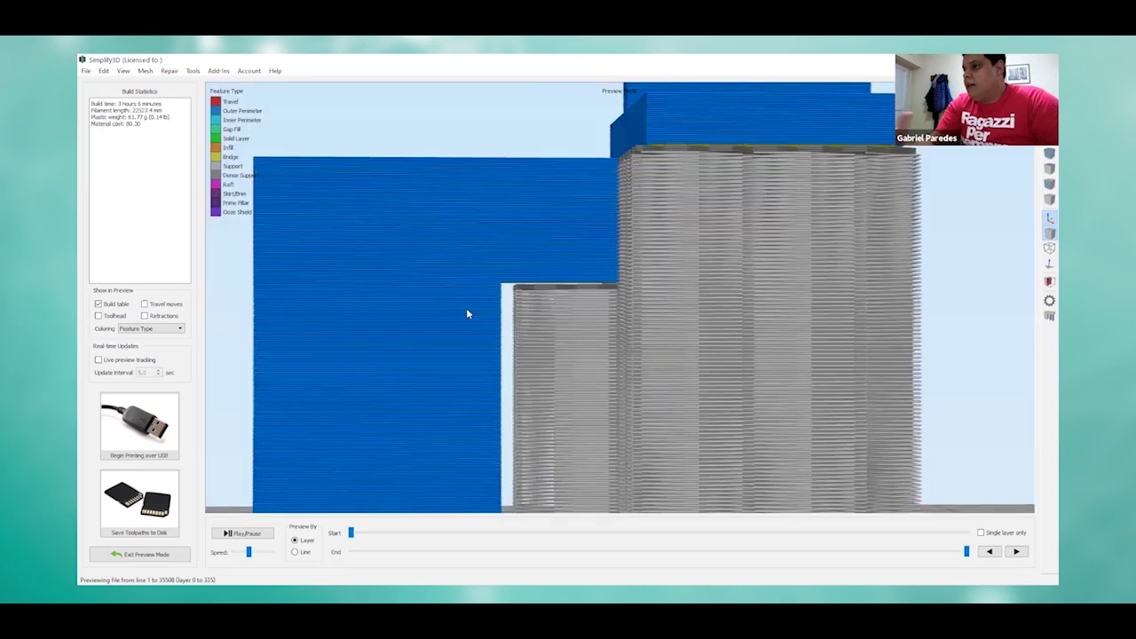
scroll(468, 314, "down", 2)
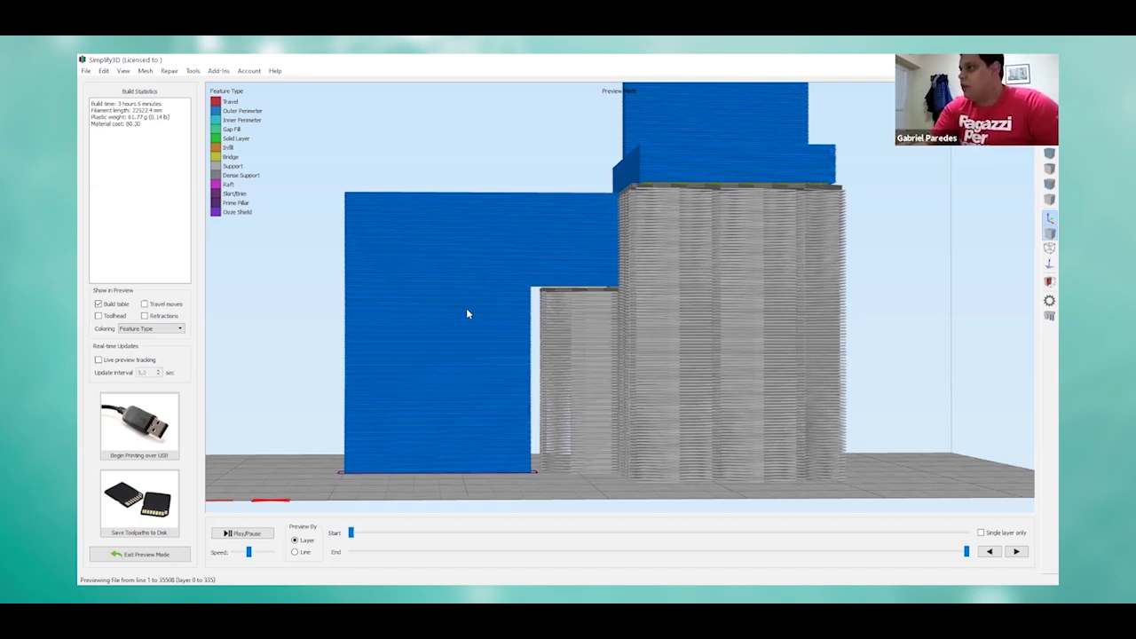
Step: Leave the preview and review the support type options in the process's support settings, keeping Normal
left_click(176, 555)
left_click(171, 538)
left_click(521, 248)
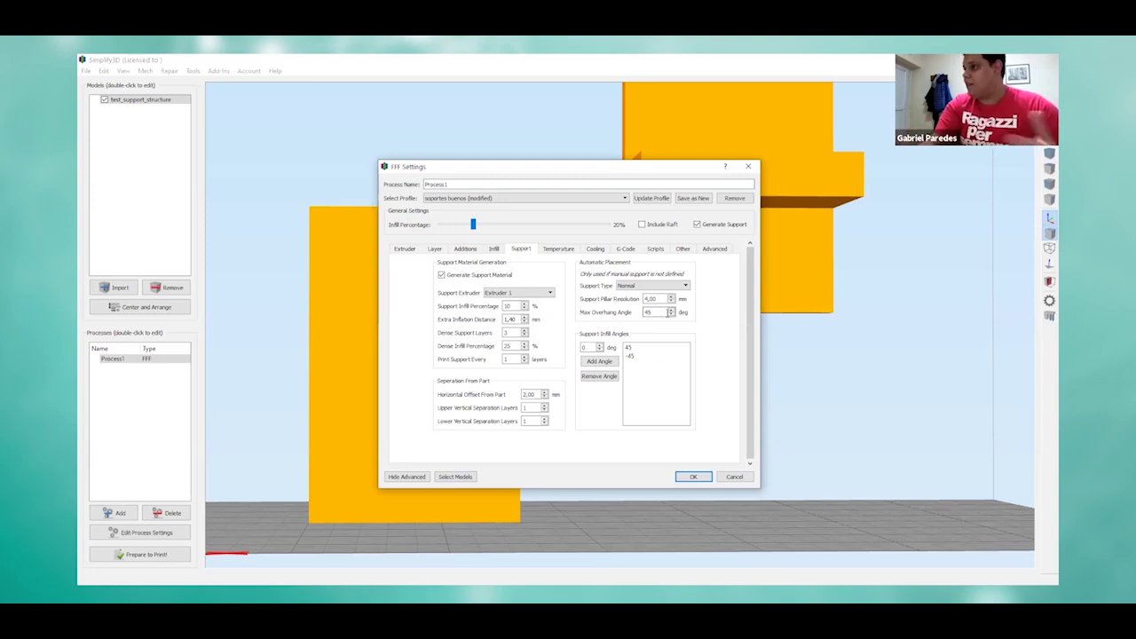
left_click(665, 288)
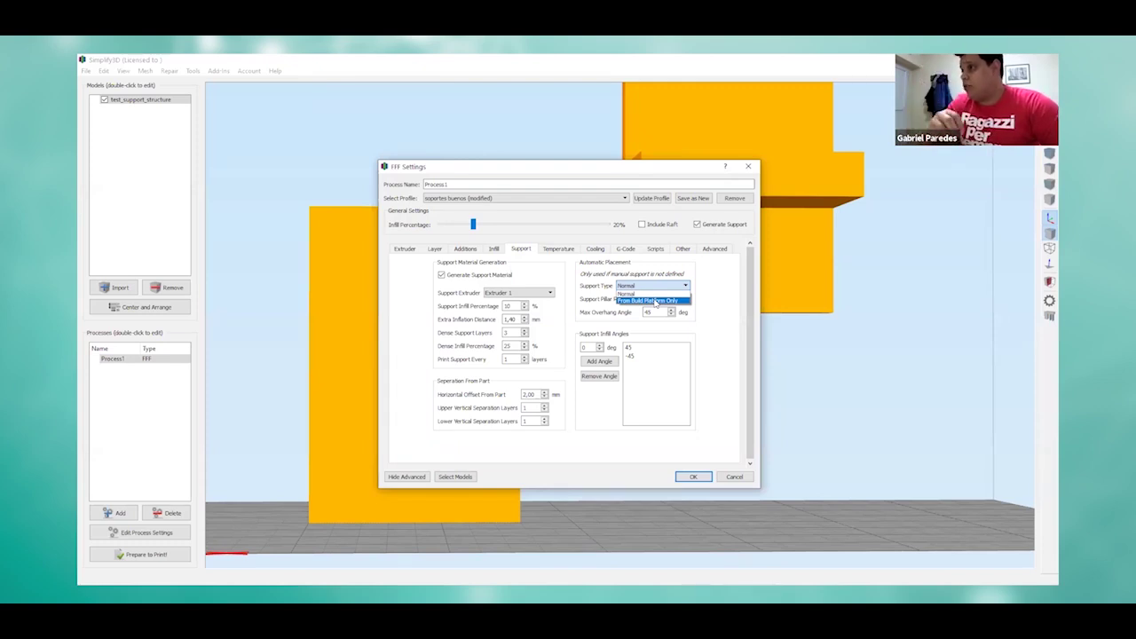
left_click(641, 293)
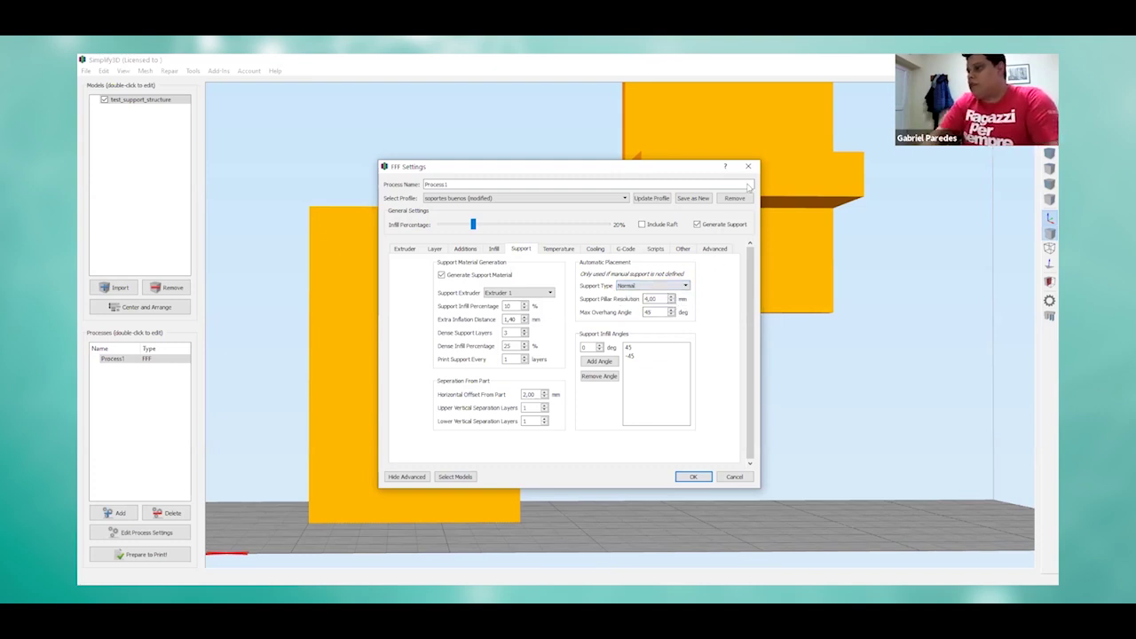
left_click(749, 166)
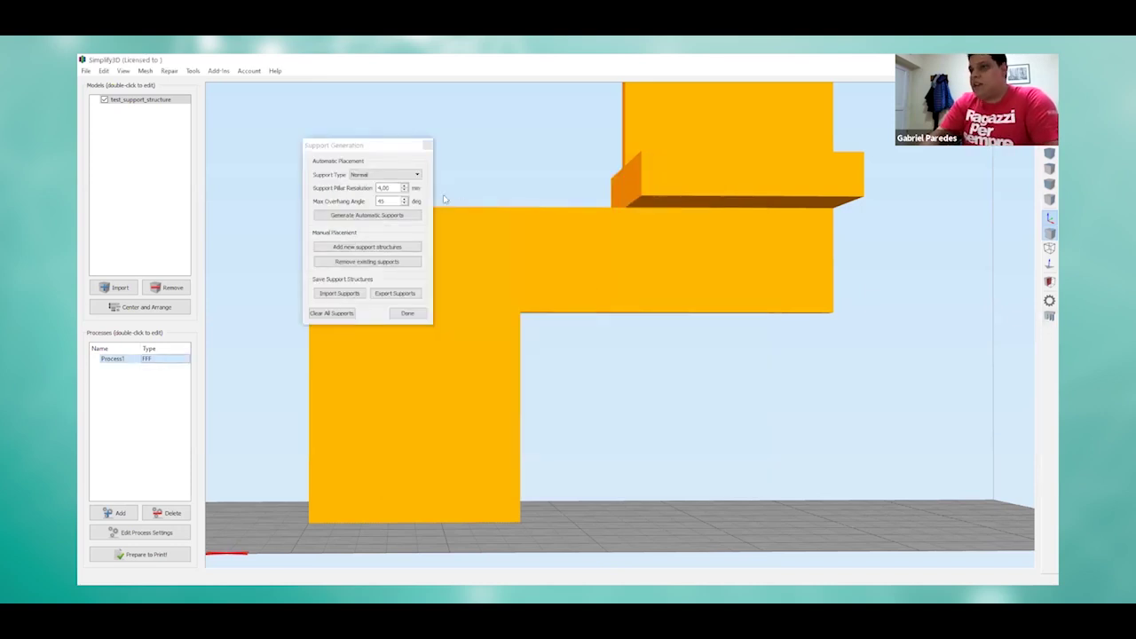
Step: Generate automatic supports with a pillar resolution of 1 mm and inspect the pillars up close and from below
left_click_drag(372, 146, 516, 215)
left_click(549, 256)
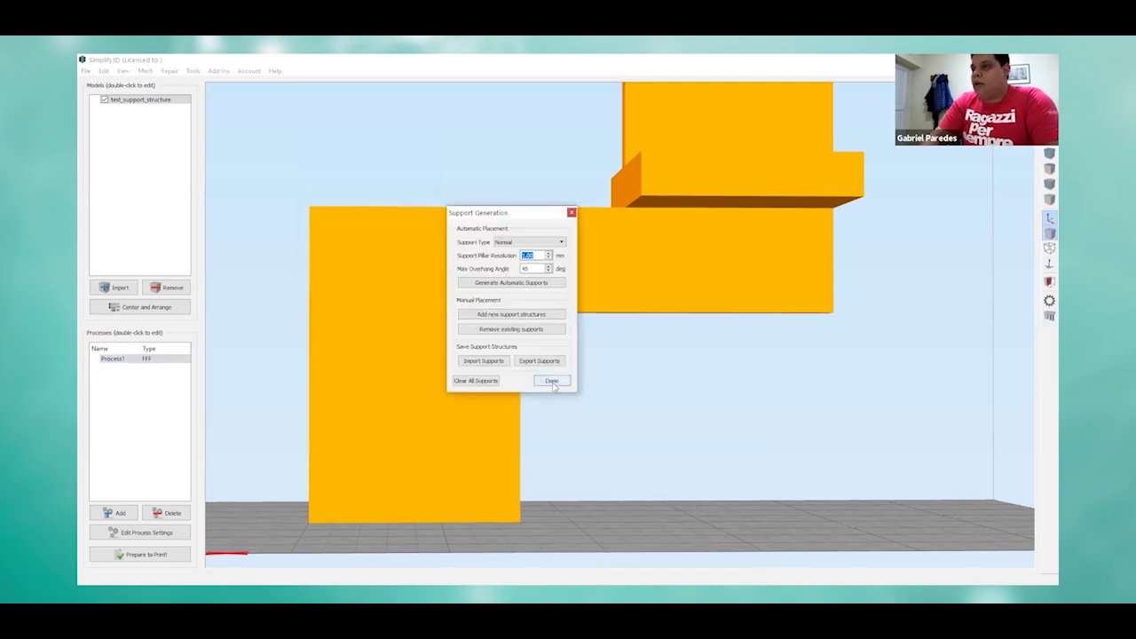
left_click(536, 282)
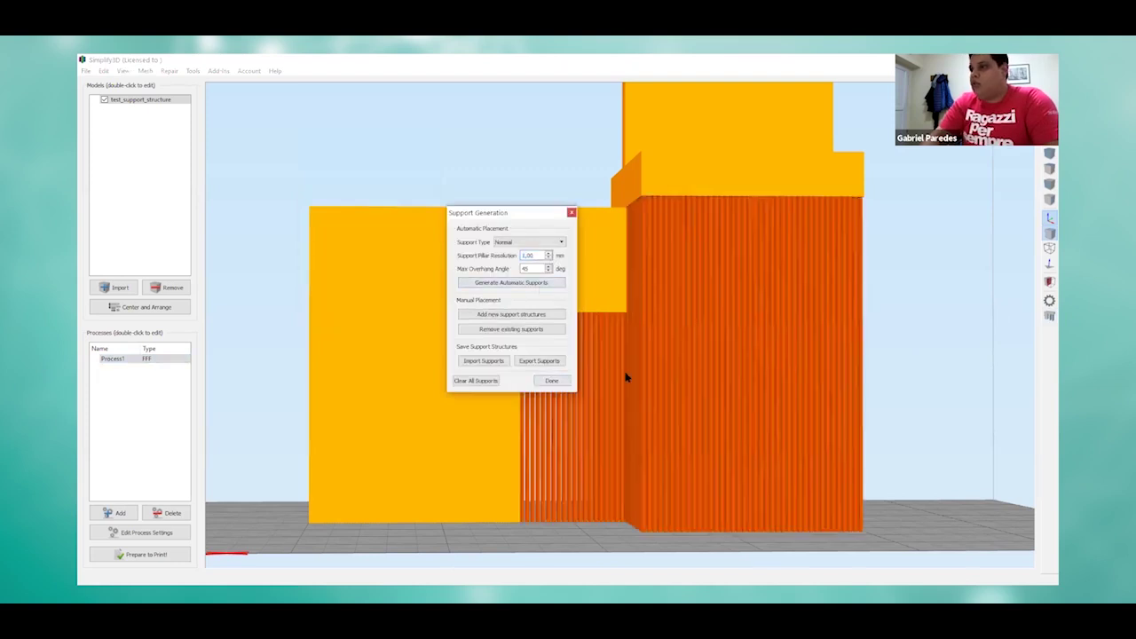
left_click_drag(655, 368, 655, 365)
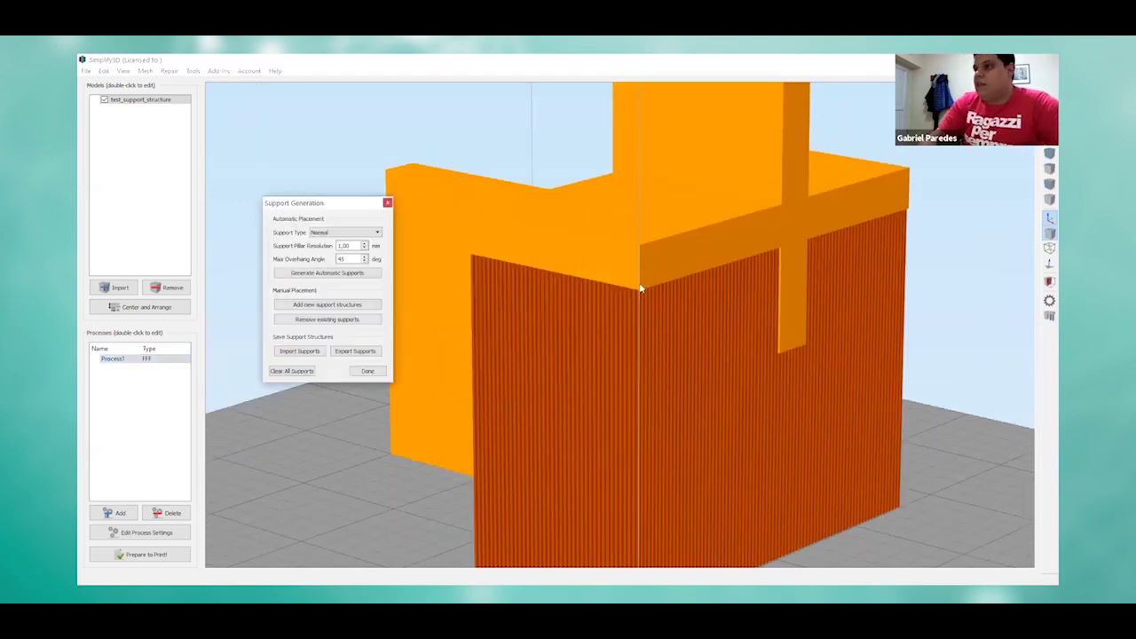
scroll(675, 280, "up", 2)
scroll(675, 233, "up", 2)
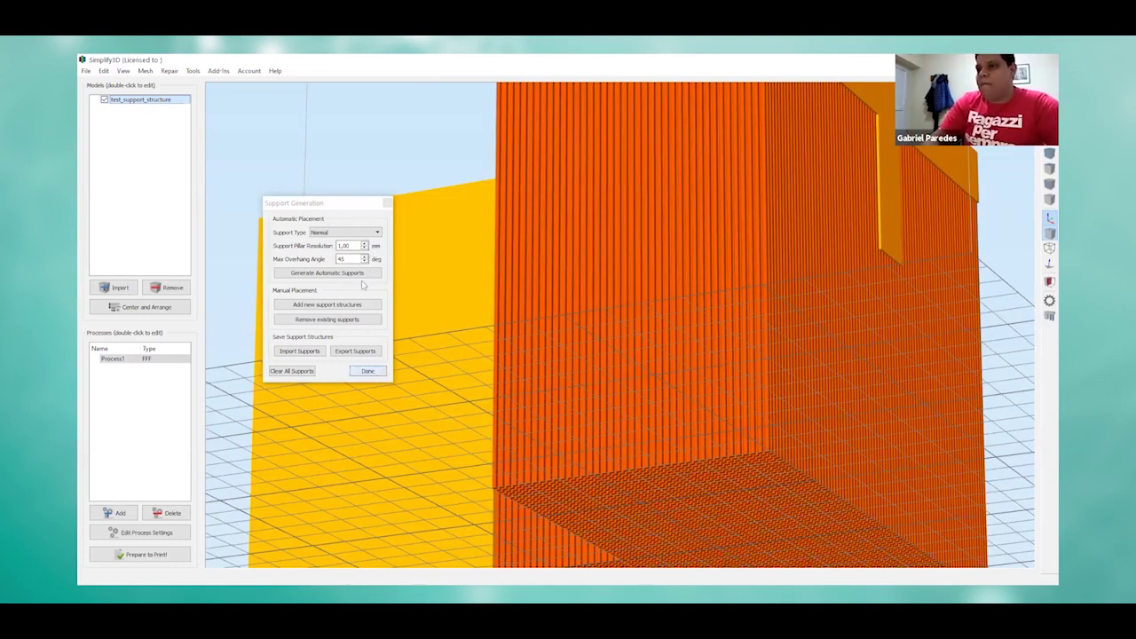
Step: Clear all supports, regenerate them with a pillar resolution of 10 mm, and inspect the wider pillars from several sides
left_click(301, 372)
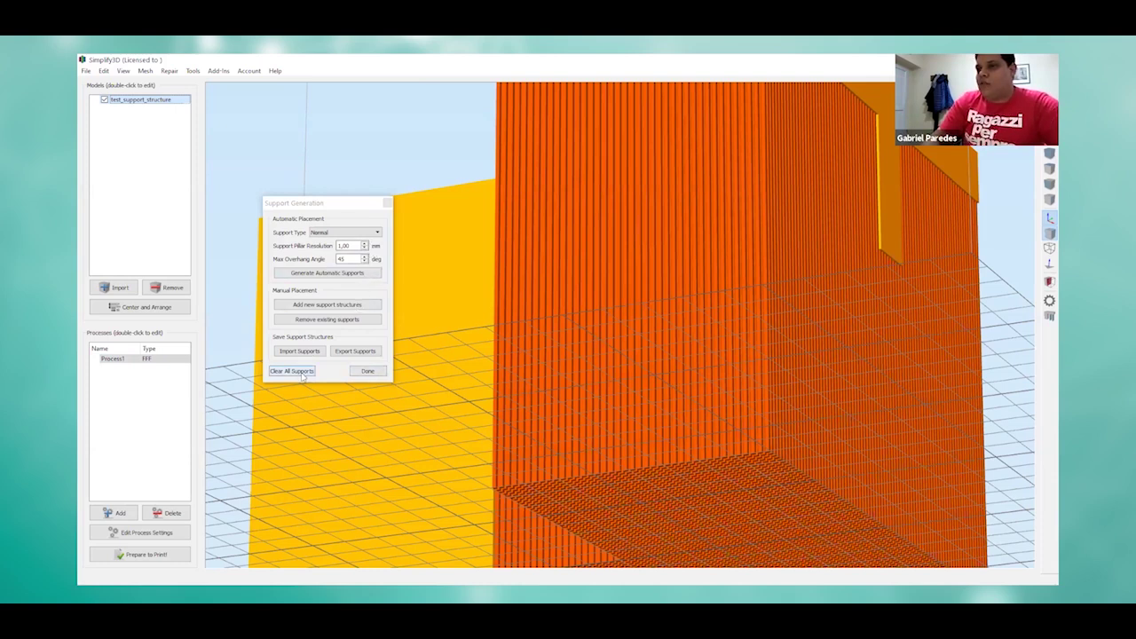
left_click(365, 242)
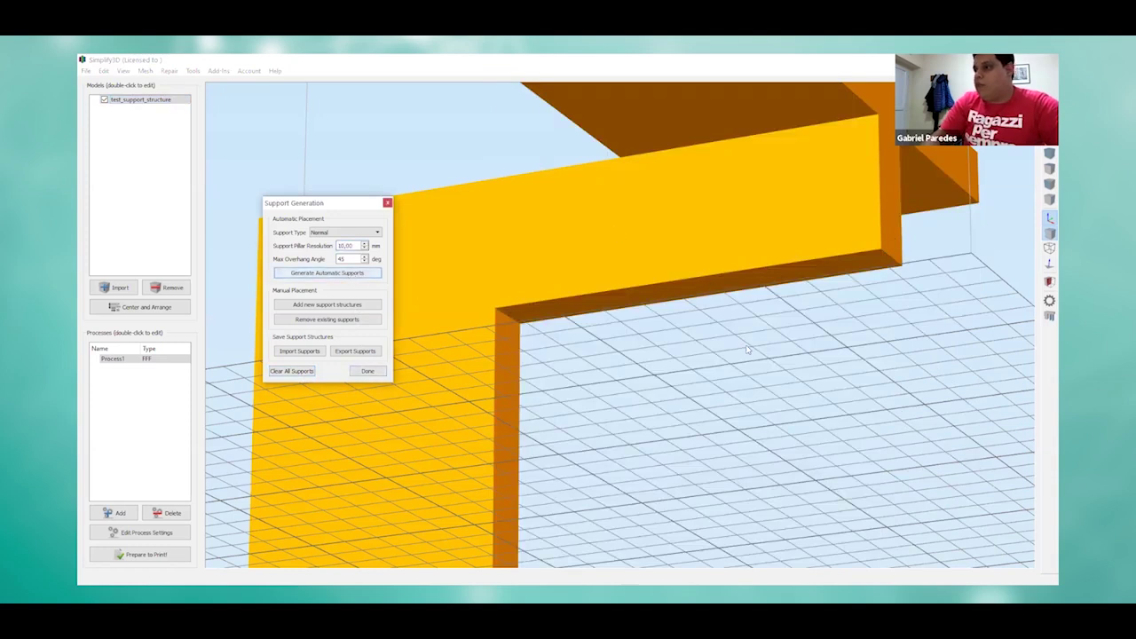
scroll(455, 297, "down", 5)
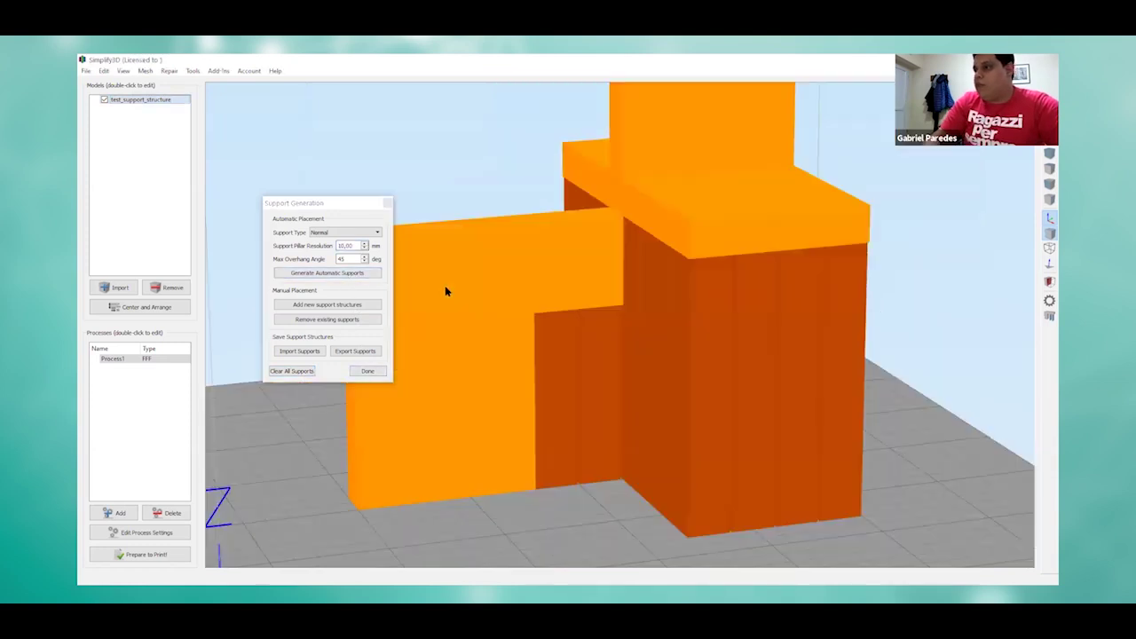
scroll(668, 346, "up", 3)
left_click_drag(670, 367, 719, 309)
left_click_drag(532, 352, 615, 317)
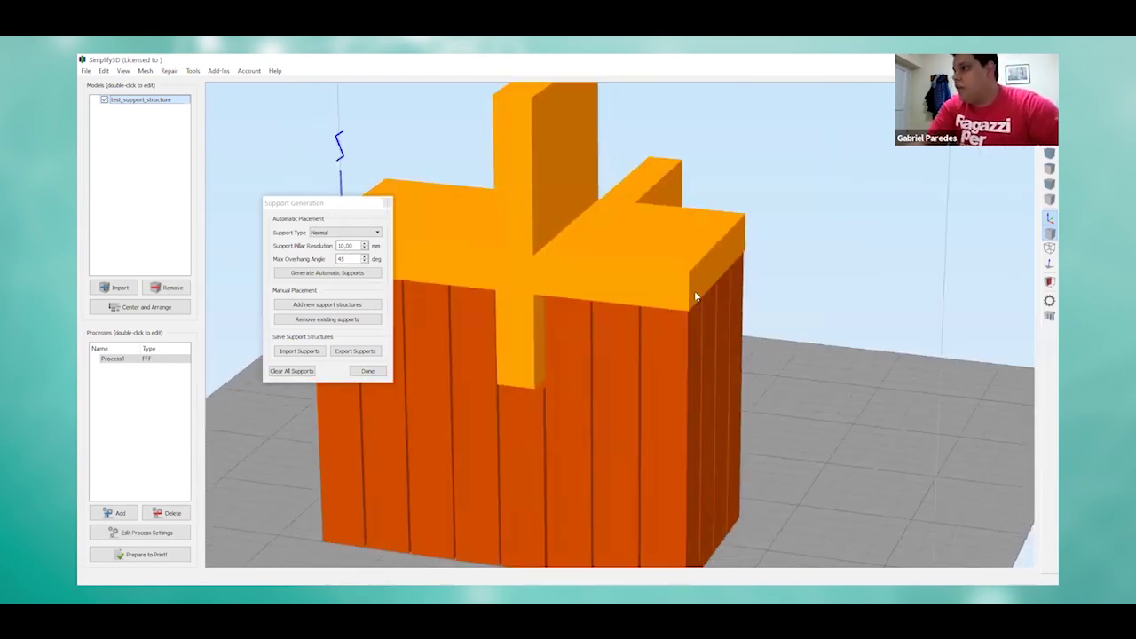
key("2")
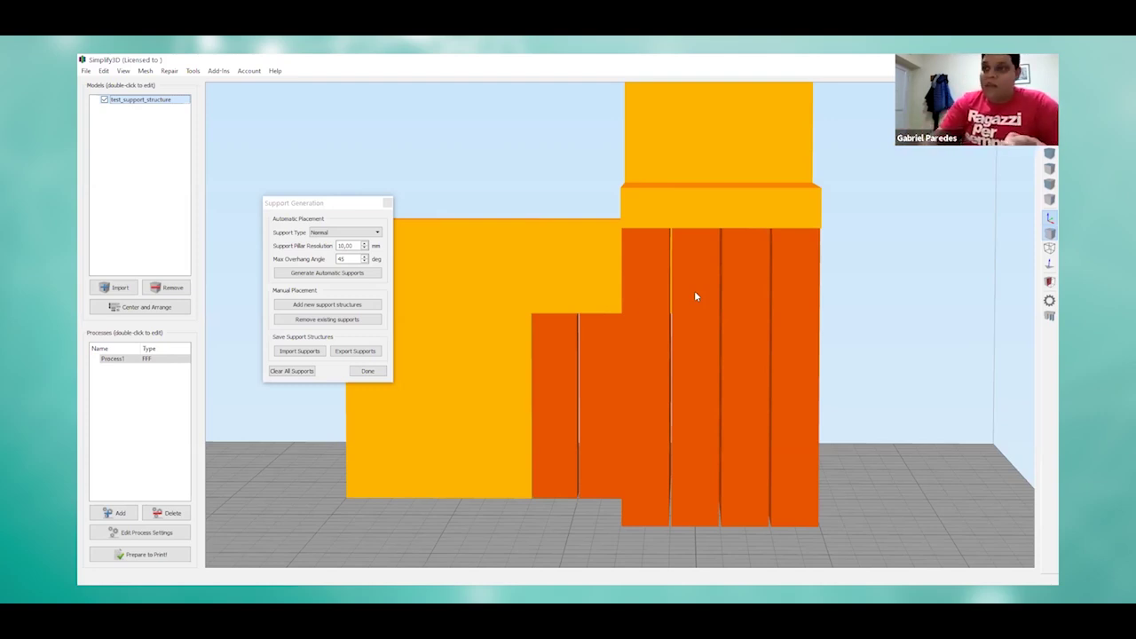
Step: Remove the test support structure from the build plate and import mini_overhang_test.stl
double_click(354, 258)
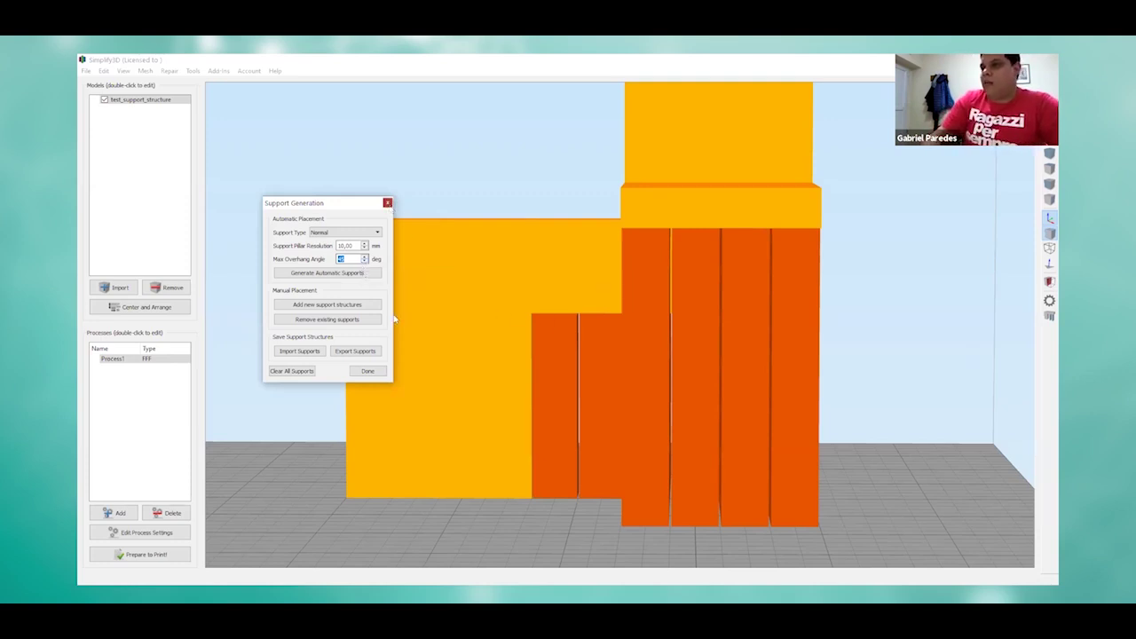
key("Escape")
left_click(170, 288)
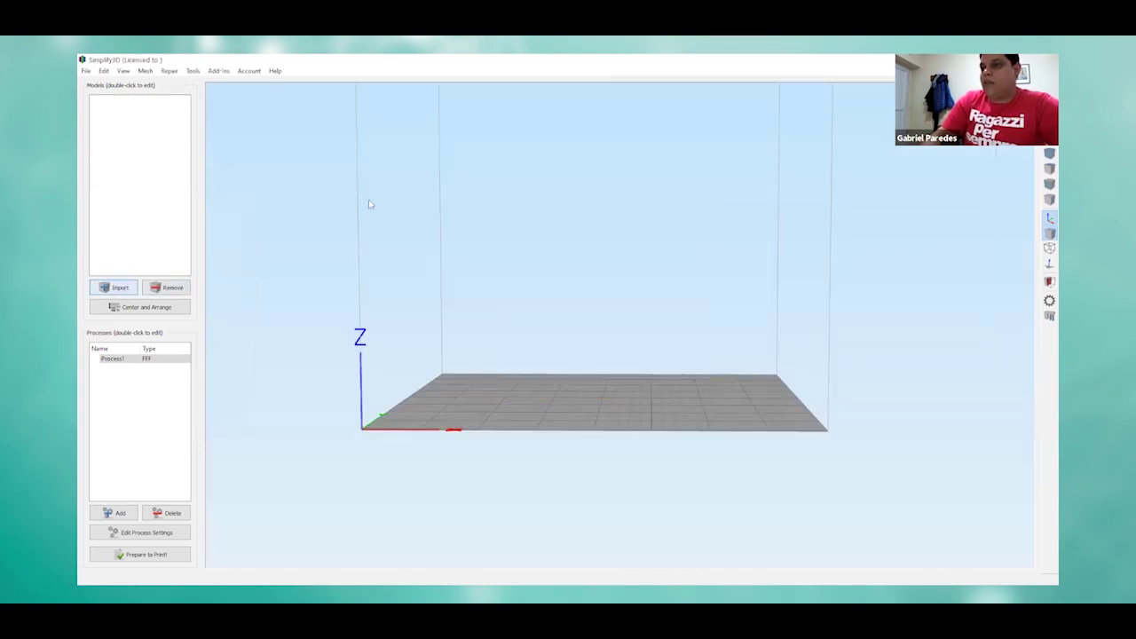
key("ctrl+i")
left_click(284, 147)
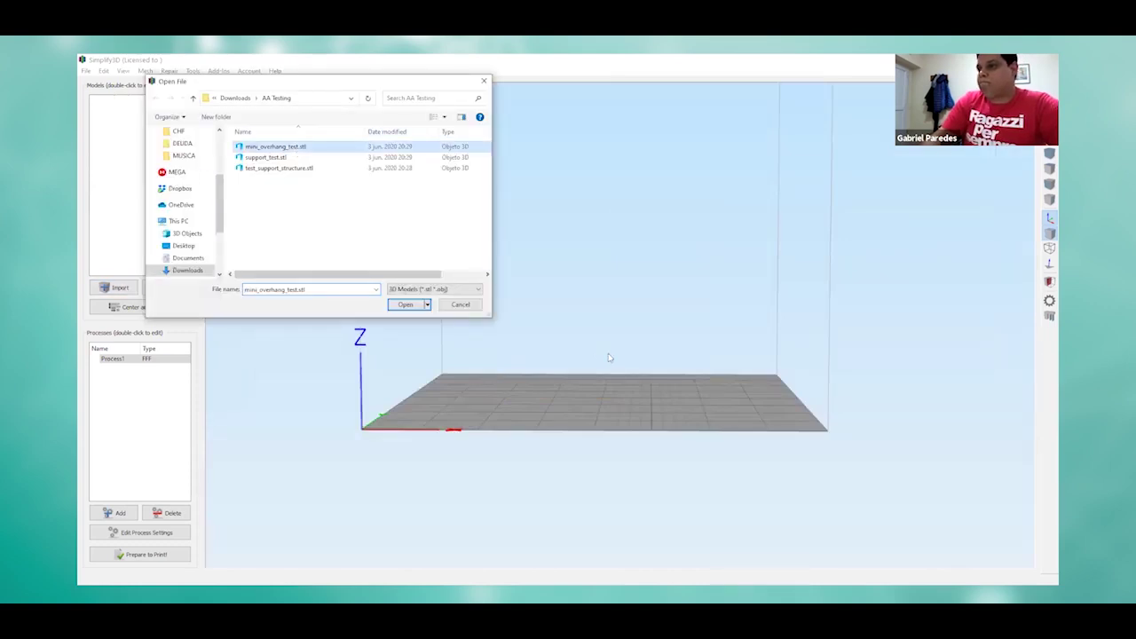
key("Return")
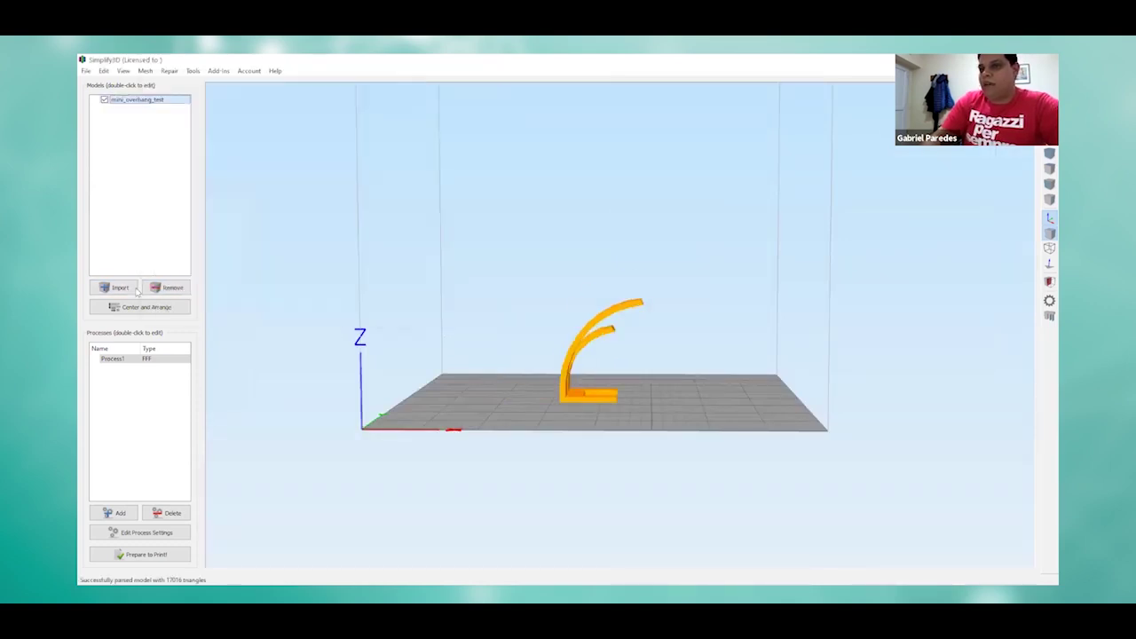
Step: Import mini_overhang_test.stl again onto the emptied build plate and scale it uniformly to 200%
key("ctrl+0")
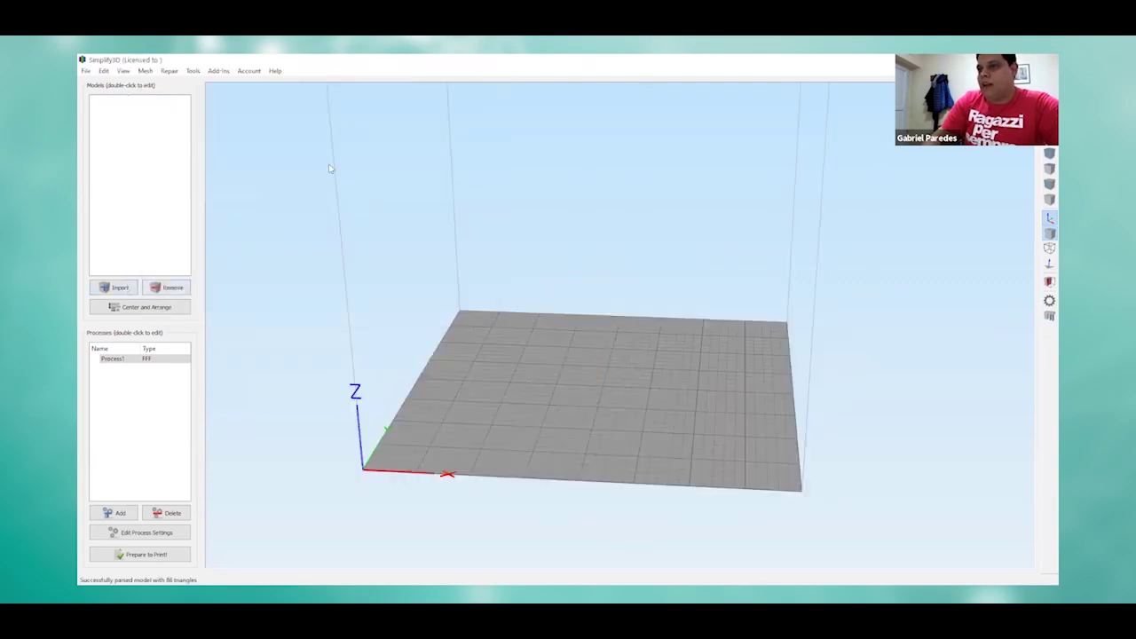
key("ctrl+o")
key("Down")
key("Return")
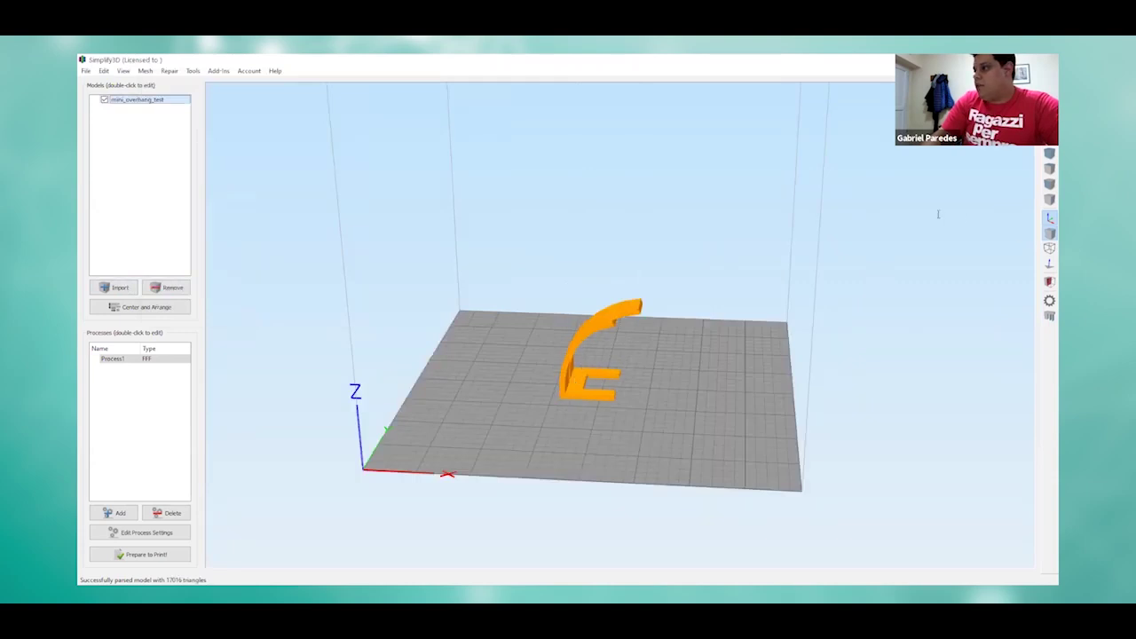
type("200")
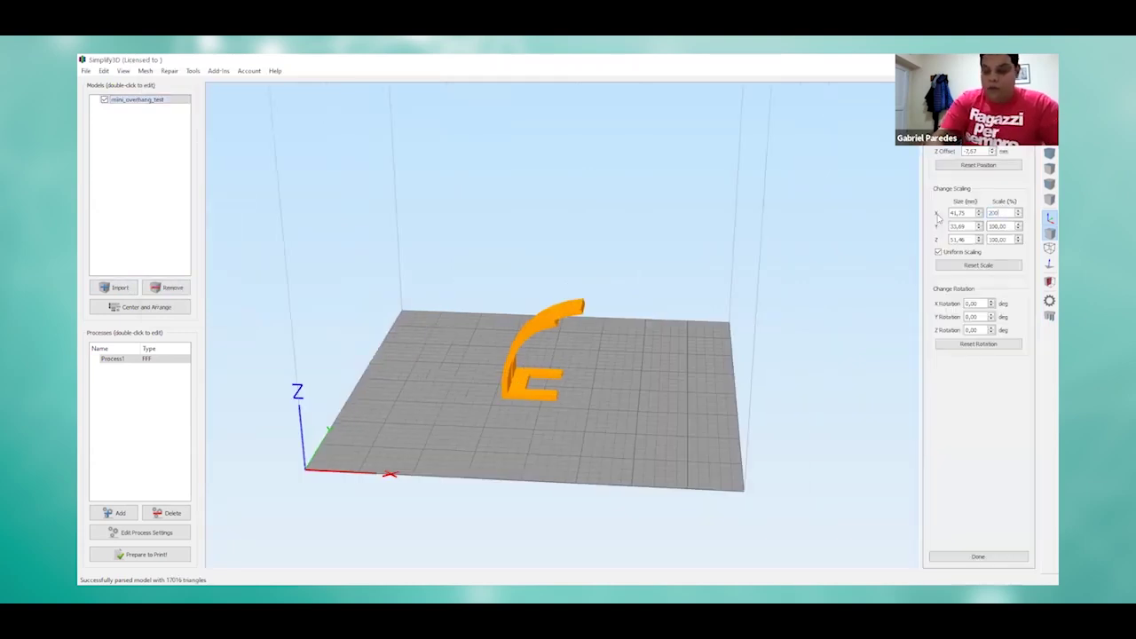
key("Return")
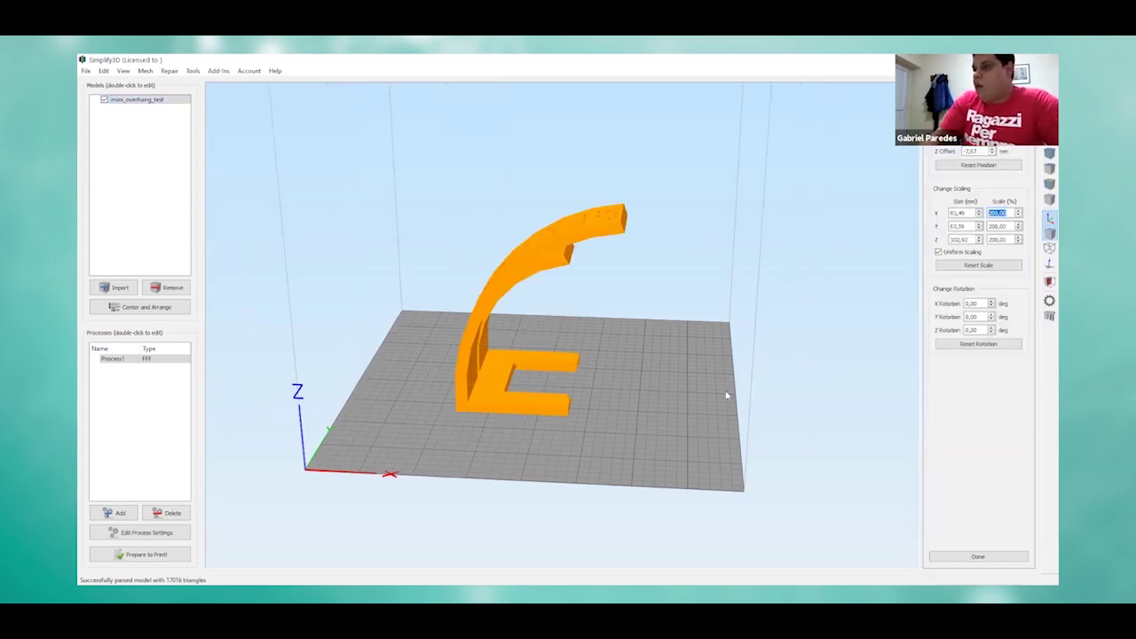
Step: Generate automatic supports for the overhang model with 4 mm pillar resolution and a 45-degree maximum overhang angle, then view them from the front
left_click(1049, 315)
left_click(315, 273)
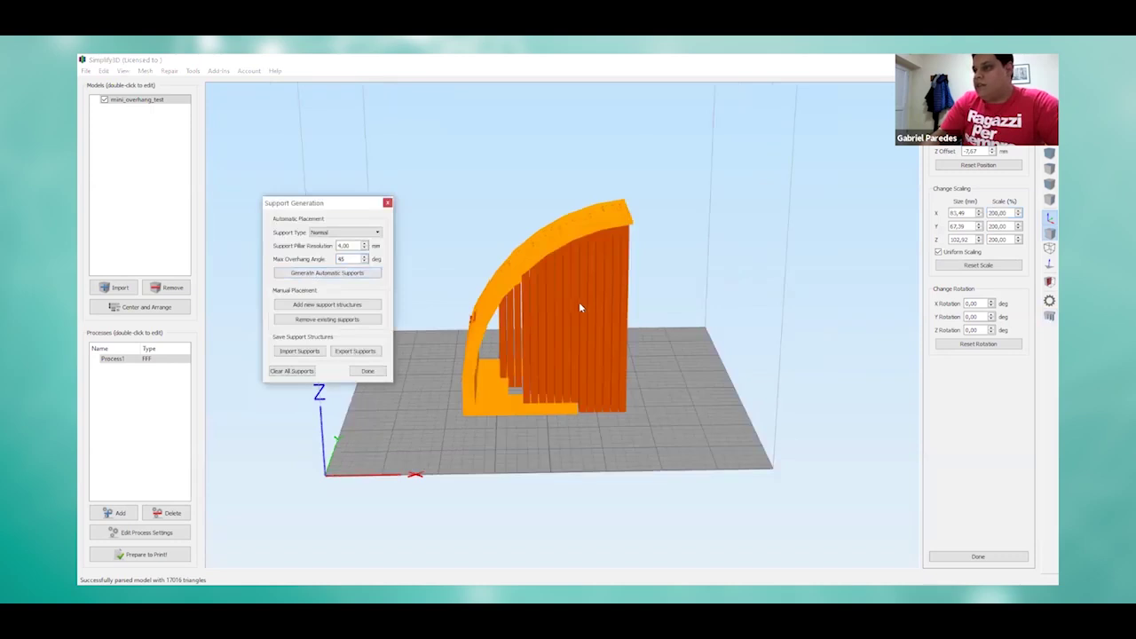
left_click_drag(579, 308, 337, 270)
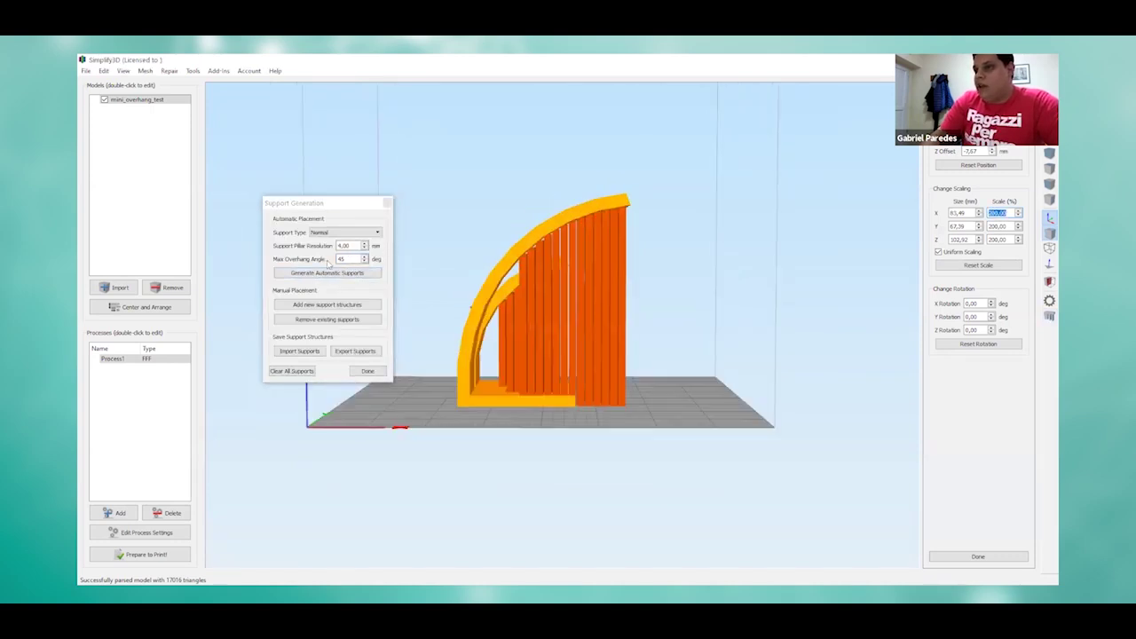
Step: Clear the supports, set the maximum overhang angle to 60 degrees, and regenerate the supports for a closer look
left_click(312, 371)
type("60")
left_click(334, 274)
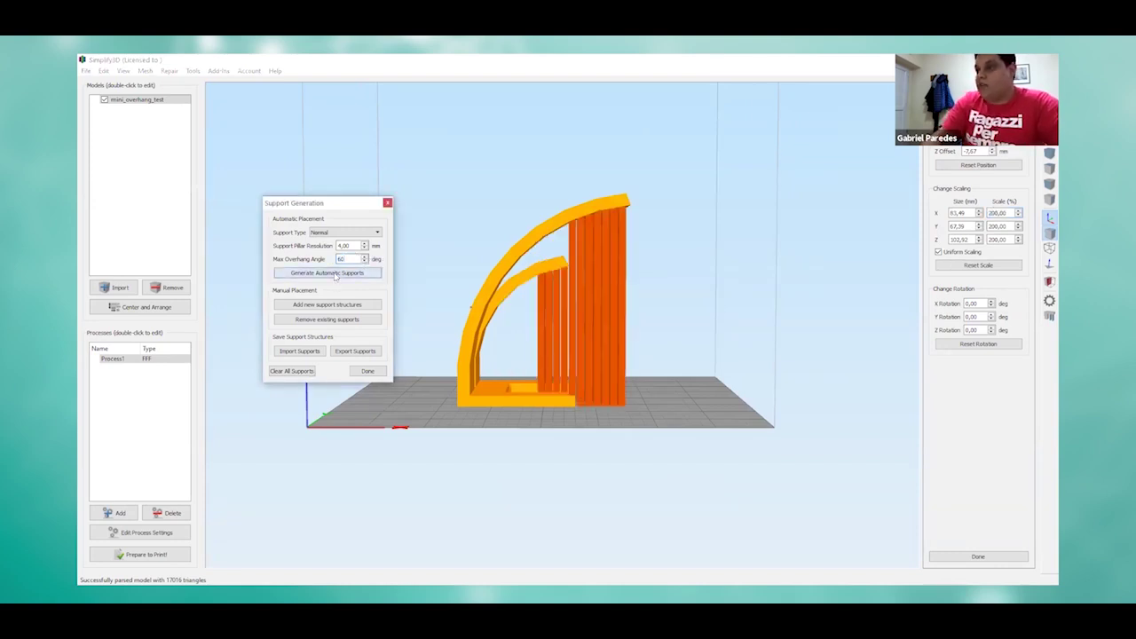
scroll(551, 306, "up", 1)
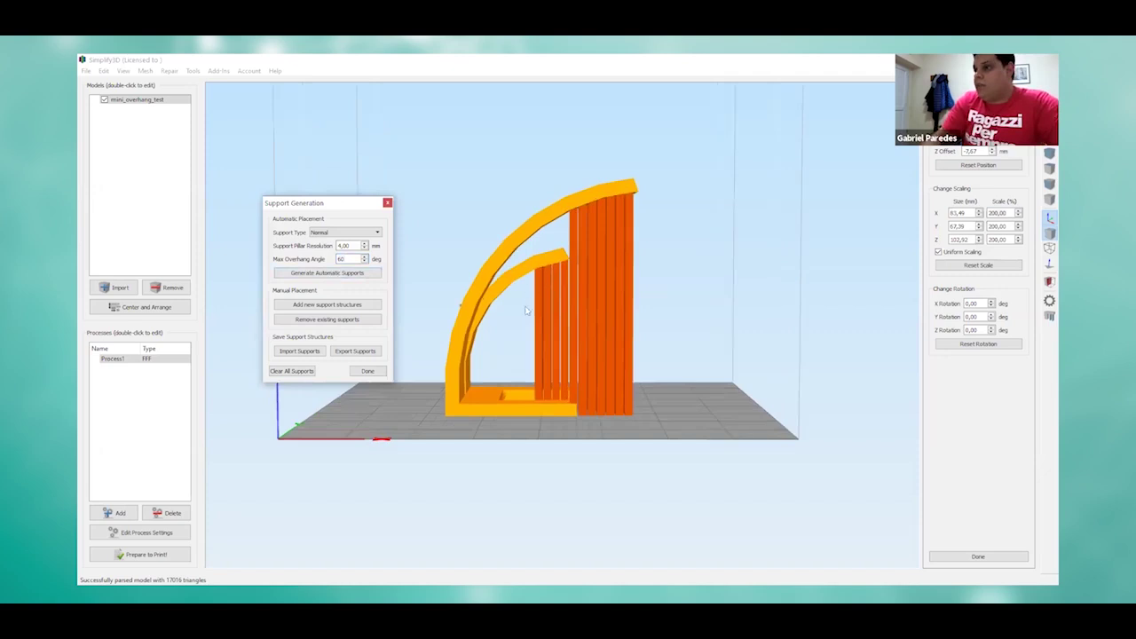
scroll(525, 302, "up", 1)
scroll(551, 284, "up", 1)
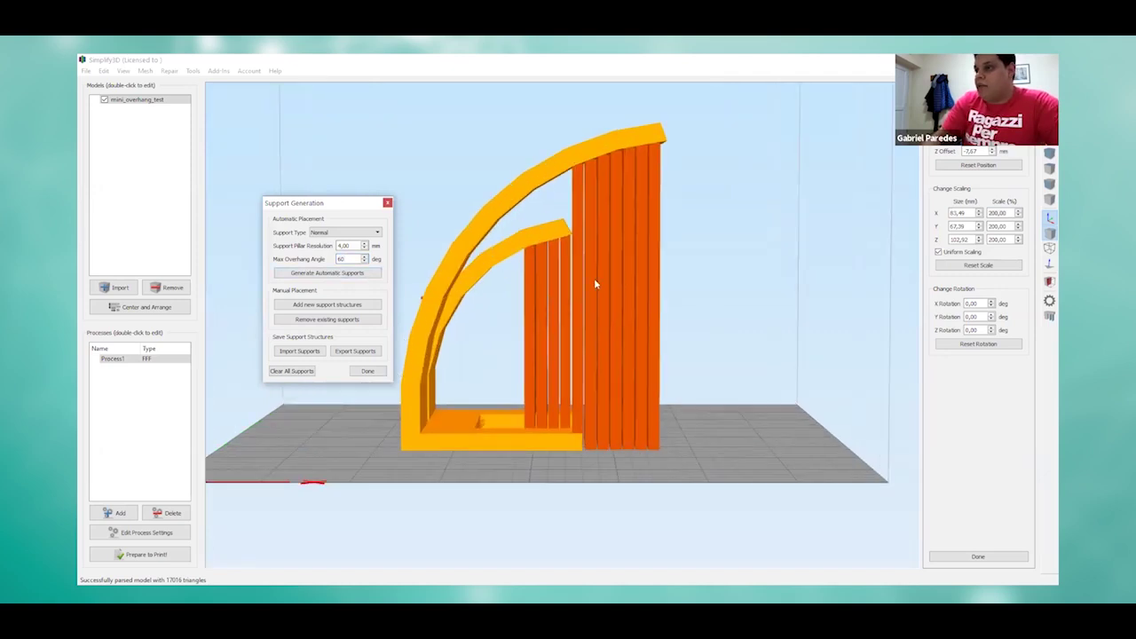
Step: Clear the supports and generate them again with a maximum overhang angle of 80 degrees
double_click(341, 258)
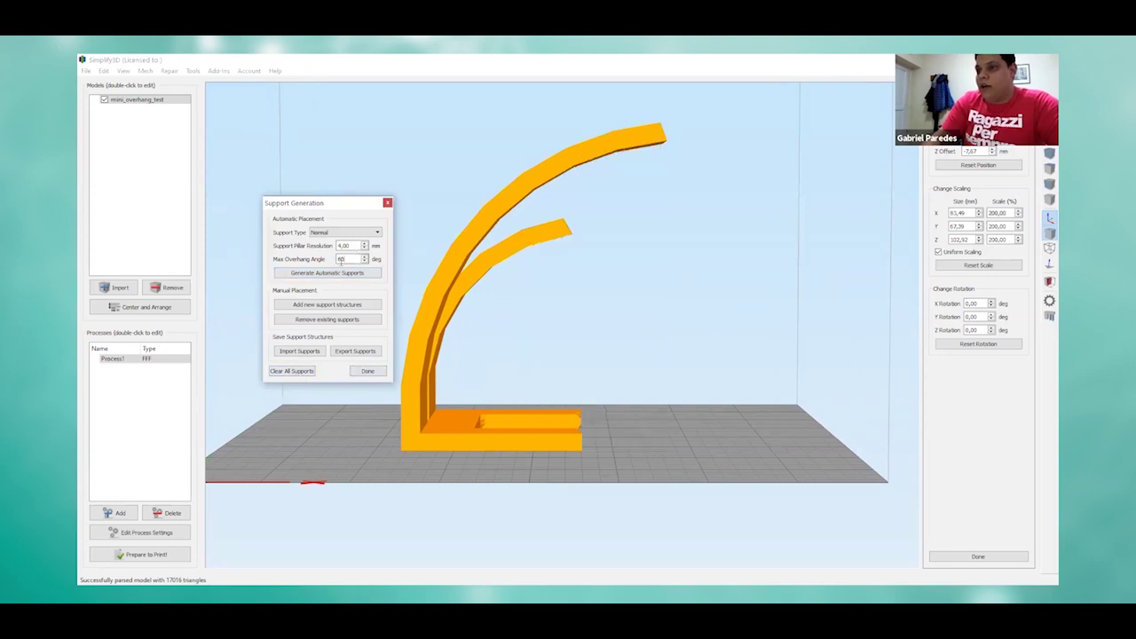
type("80")
left_click(314, 273)
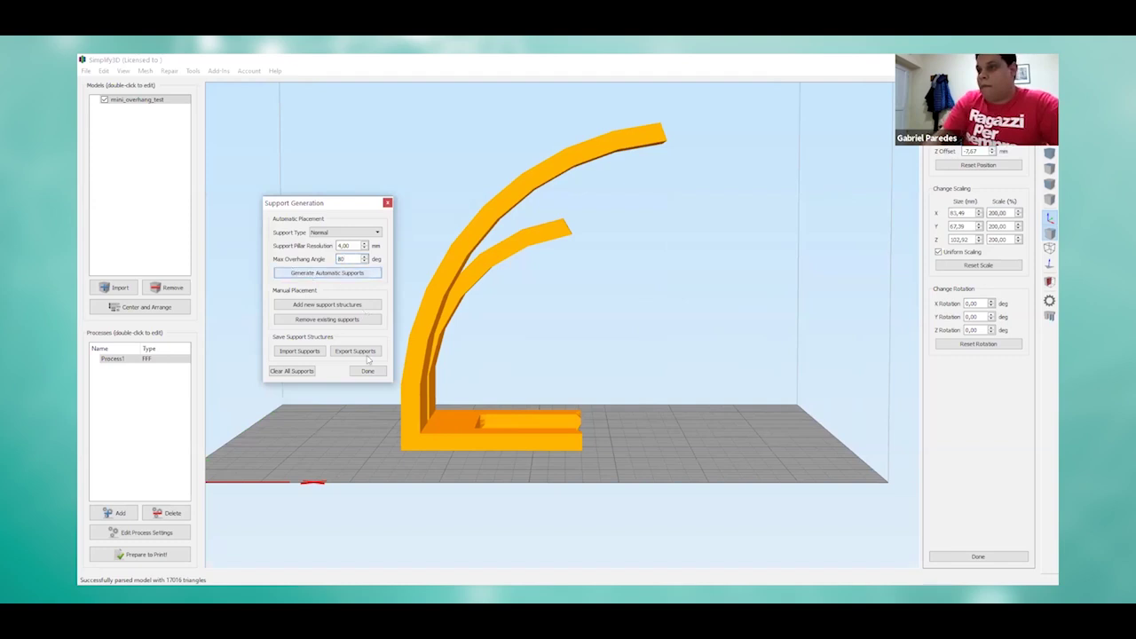
Step: Set the maximum overhang angle to 50 degrees, regenerate the supports, and inspect them under the curved arms
key("shift+Tab")
type("50")
left_click(317, 273)
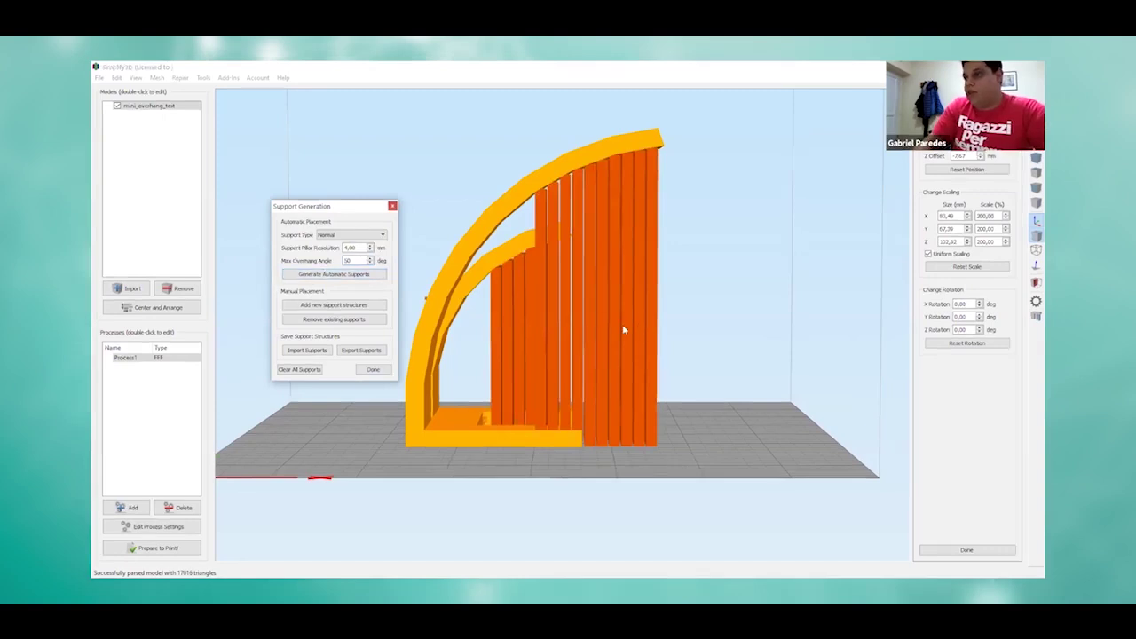
left_click_drag(624, 330, 549, 347)
left_click_drag(412, 344, 389, 305)
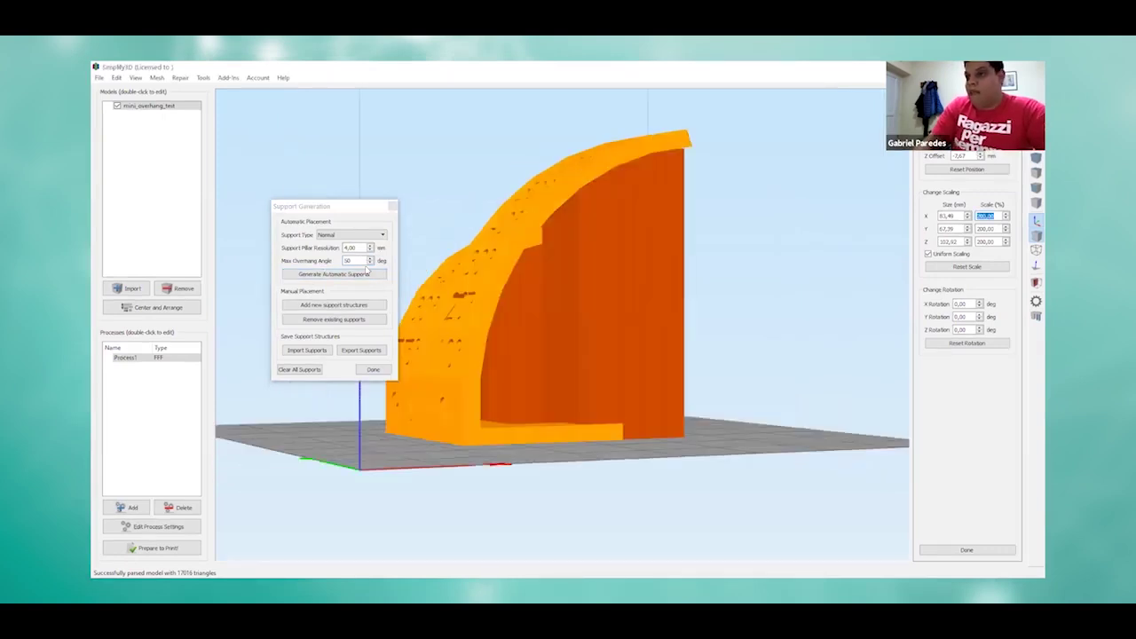
Step: Change the support type to From Build Platform Only, regenerate the supports, and check where they meet the model's base
left_click(356, 234)
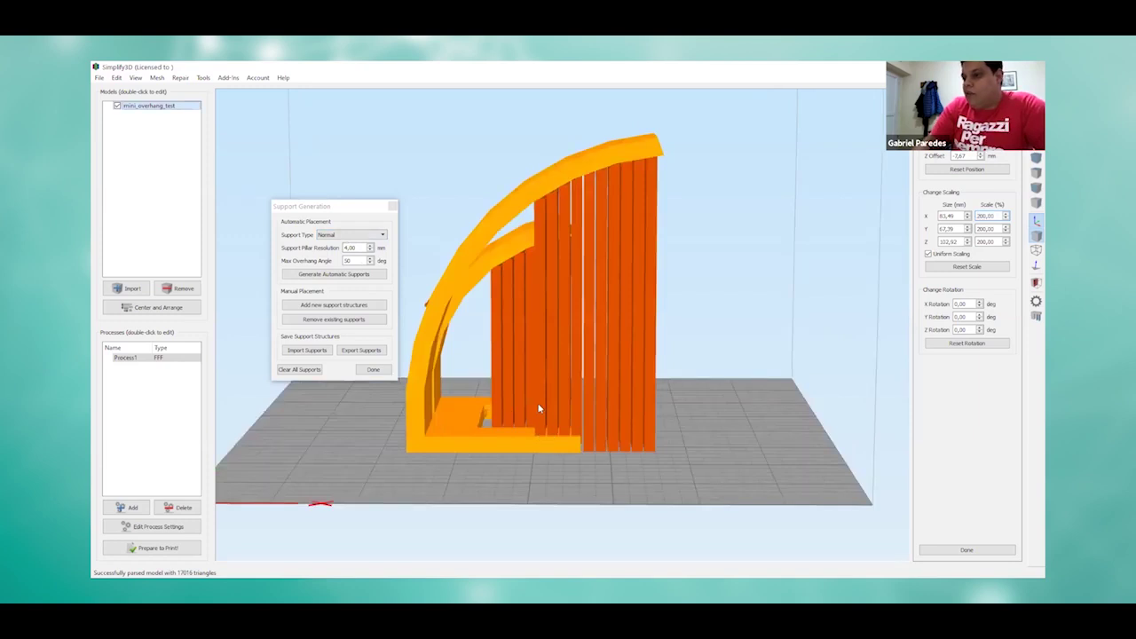
left_click_drag(538, 386, 535, 435)
scroll(523, 410, "up", 3)
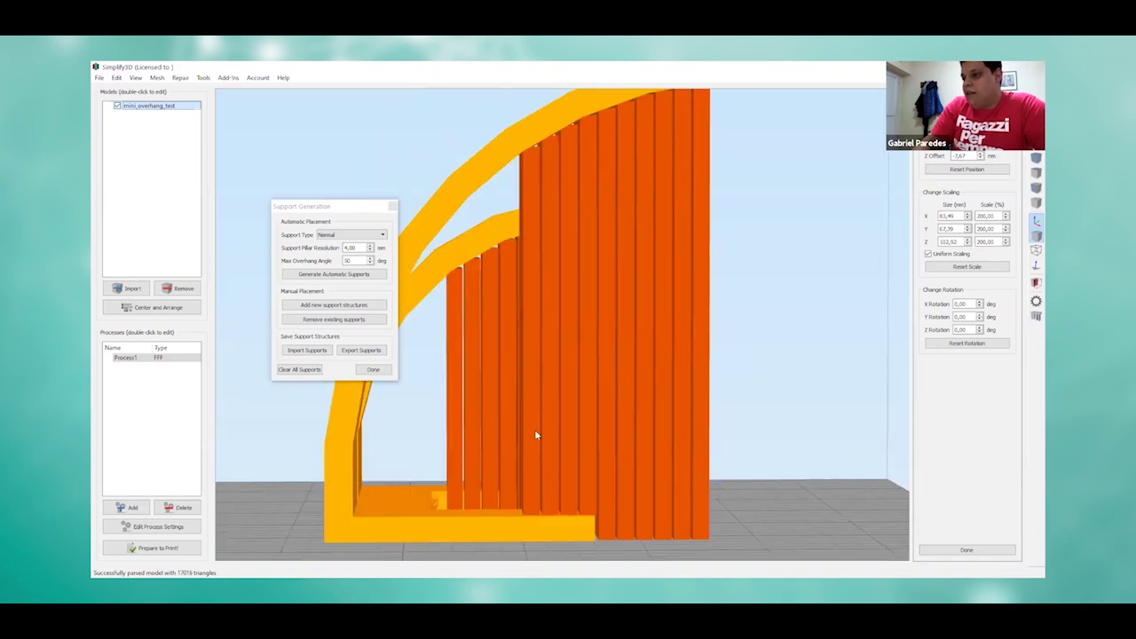
left_click(345, 236)
left_click(347, 252)
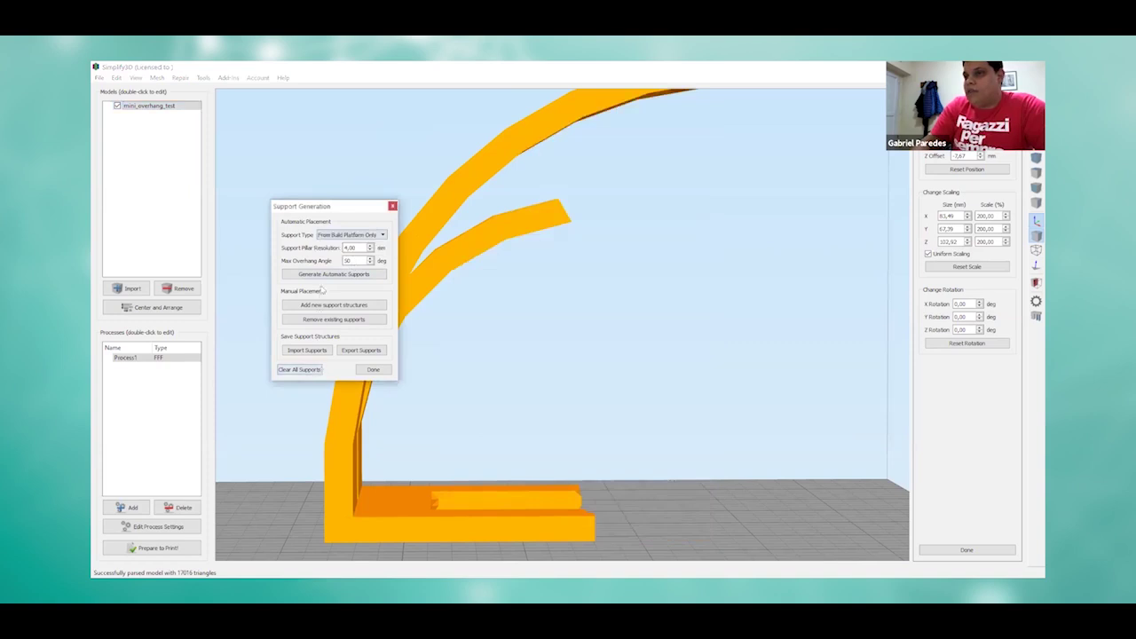
left_click(323, 275)
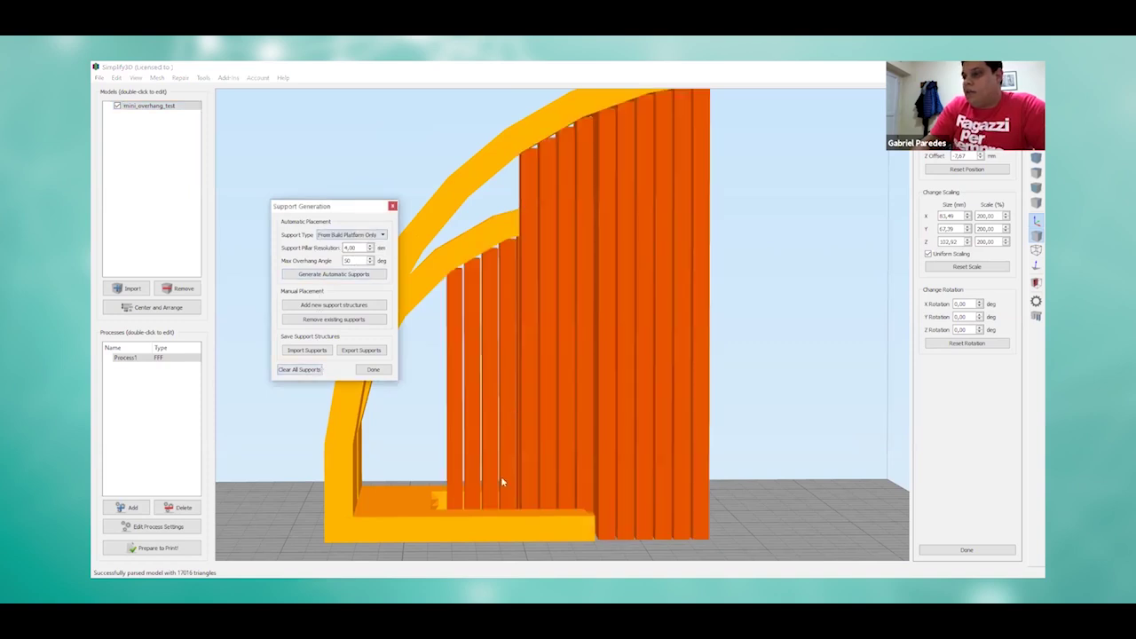
left_click_drag(542, 518, 535, 538)
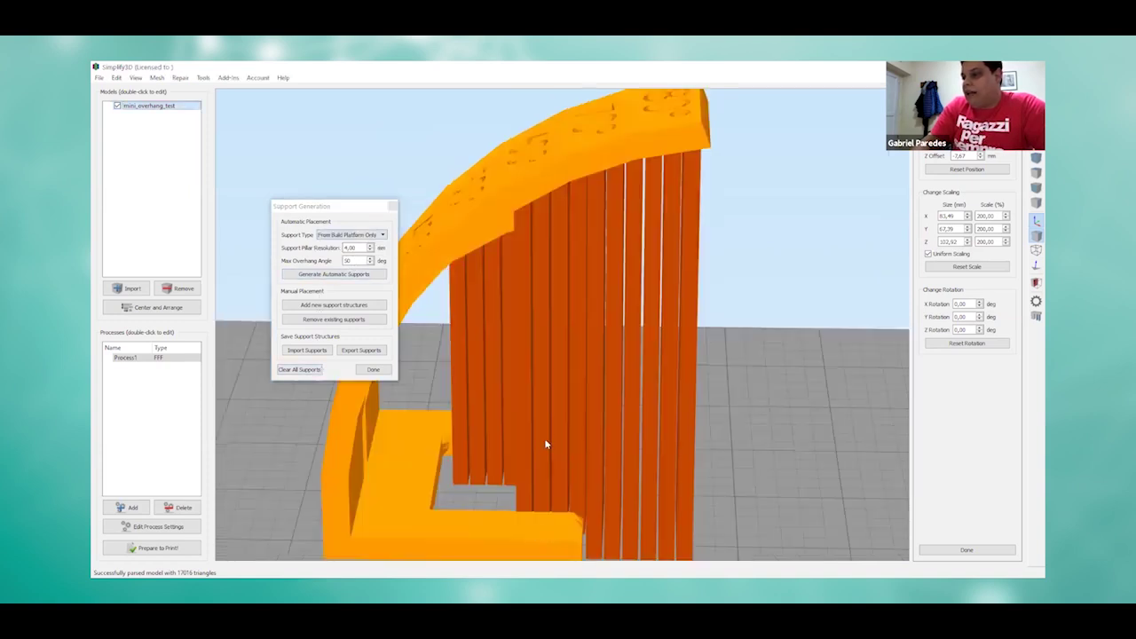
Step: Examine the platform-only supports beneath both curved arms and around the model's base from several angles
left_click_drag(533, 433, 540, 331)
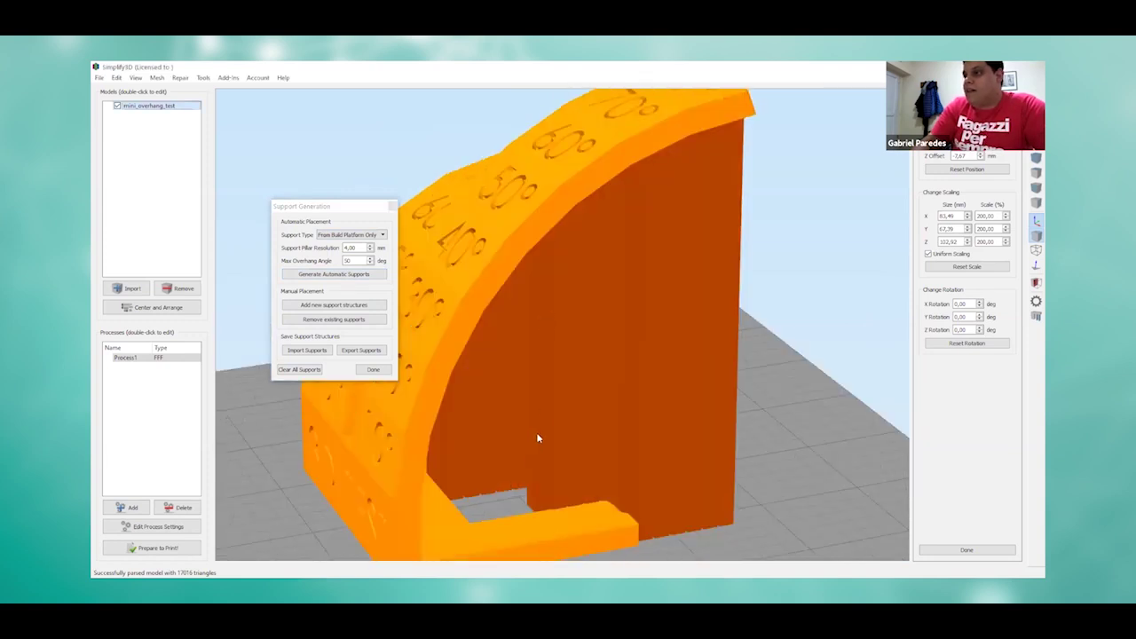
left_click_drag(538, 382, 544, 269)
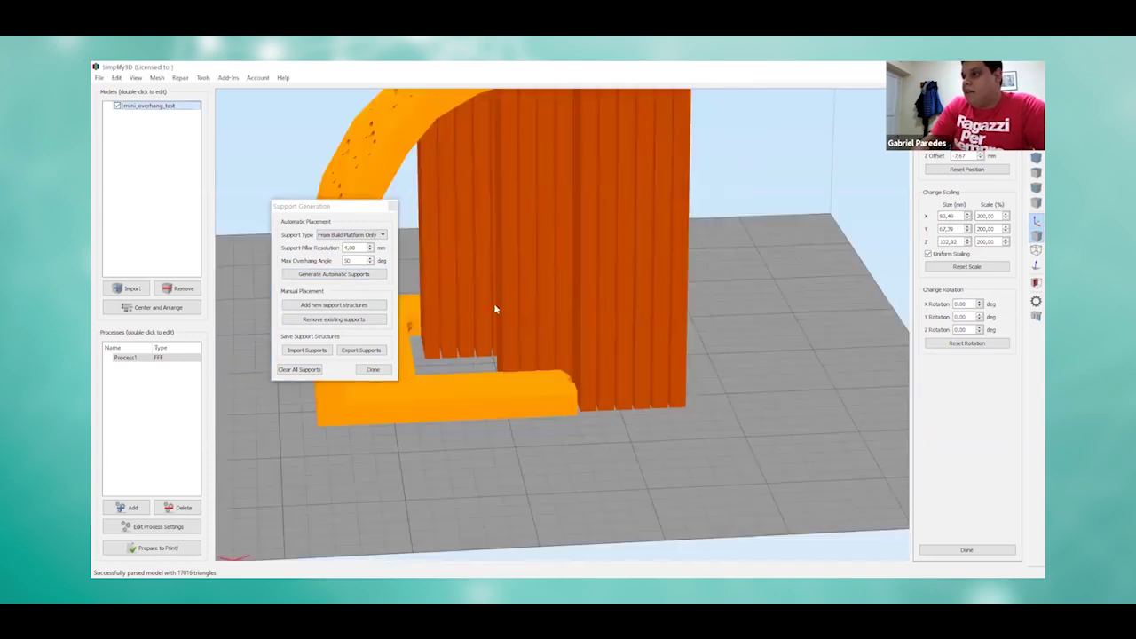
left_click_drag(491, 324, 547, 278)
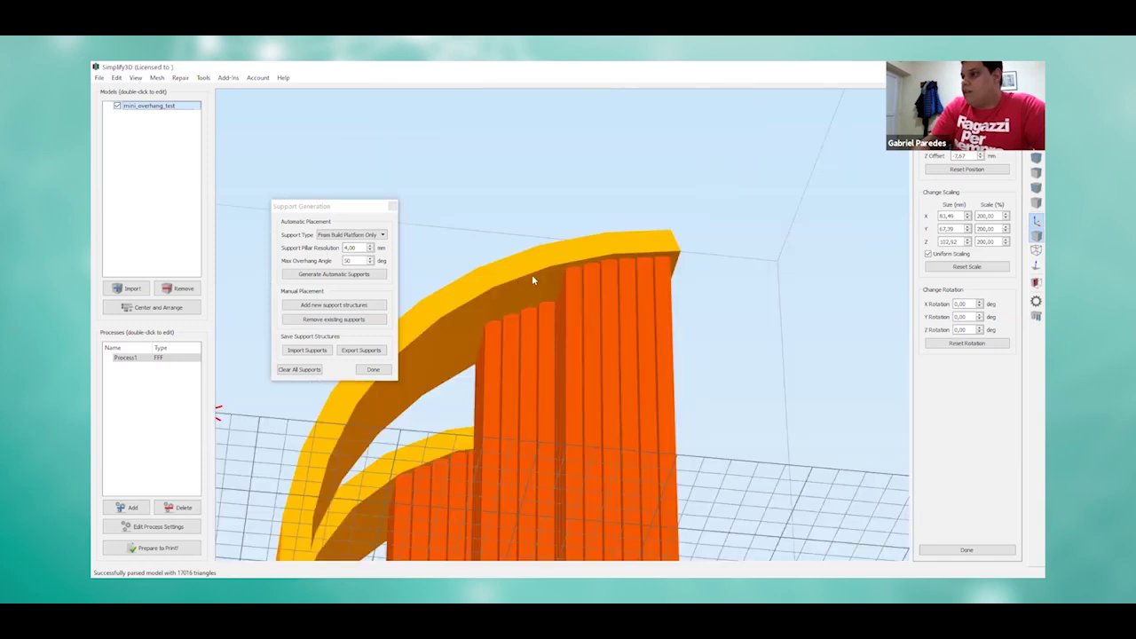
left_click_drag(559, 379, 567, 422)
left_click_drag(609, 388, 581, 333)
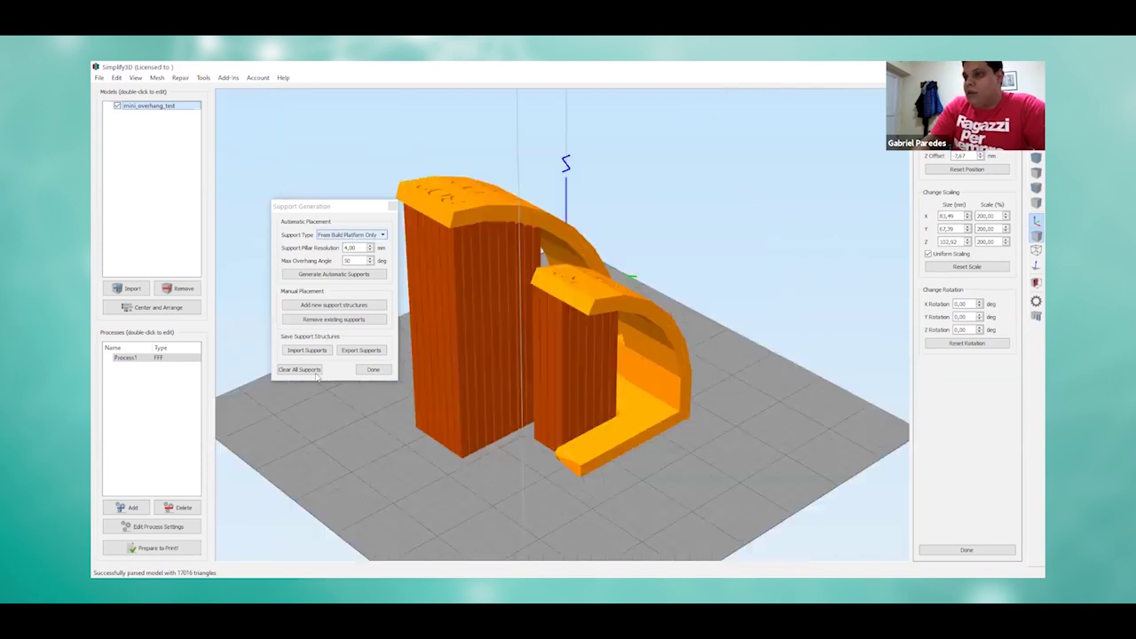
Step: Set the support type to Normal, regenerate the supports, and inspect where they rest on the model's base
left_click(353, 235)
left_click(337, 245)
left_click(334, 273)
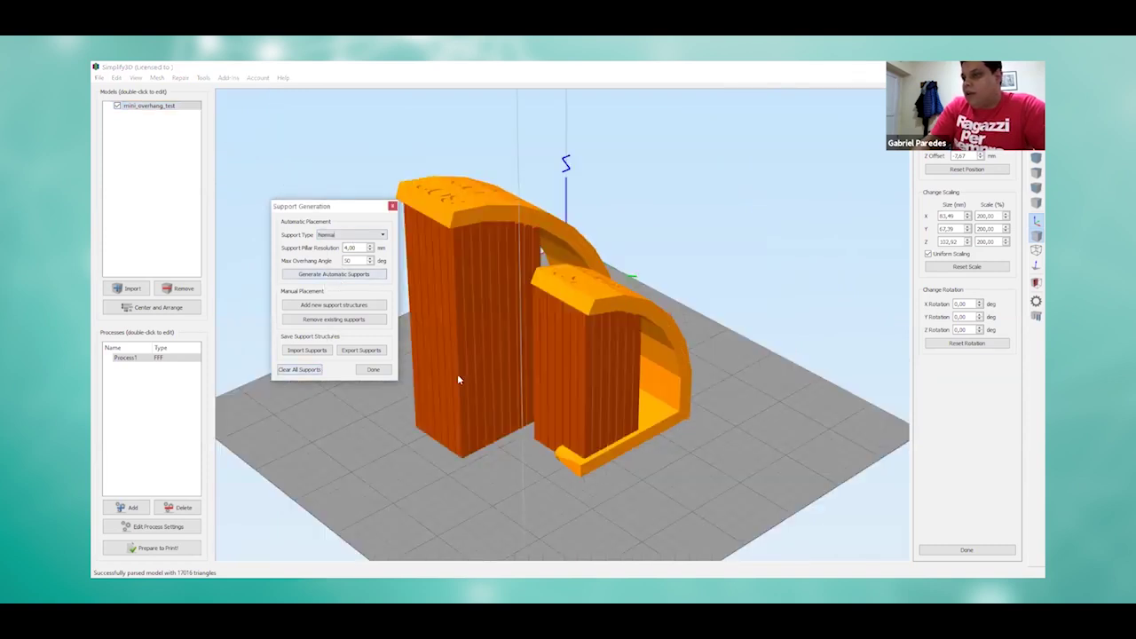
left_click_drag(616, 427, 598, 354)
scroll(599, 400, "up", 3)
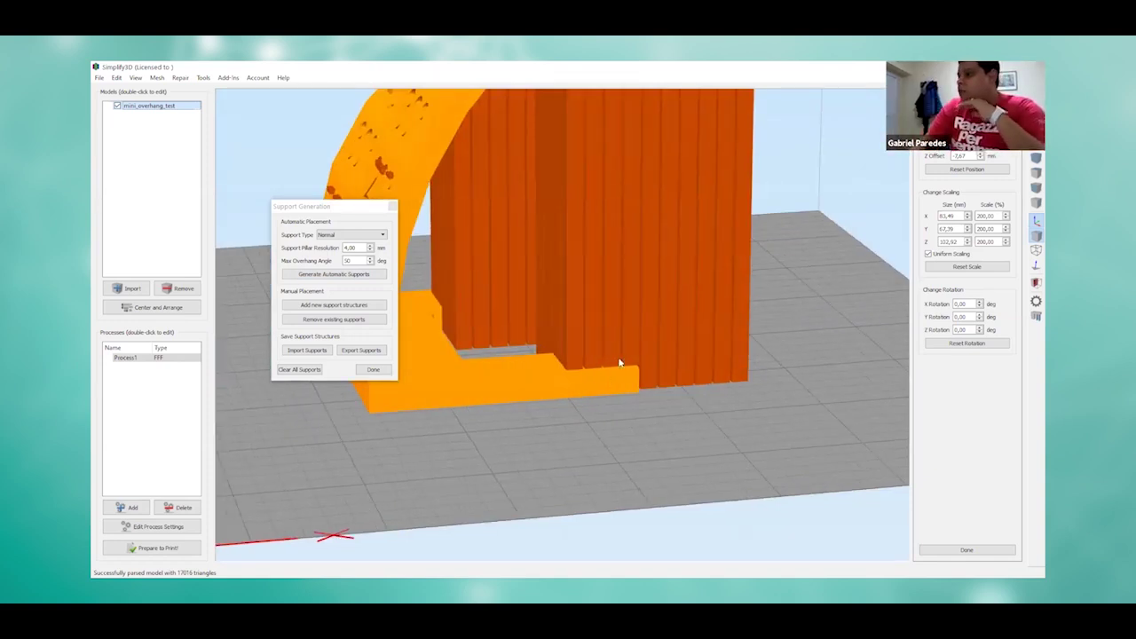
left_click_drag(607, 406, 497, 390)
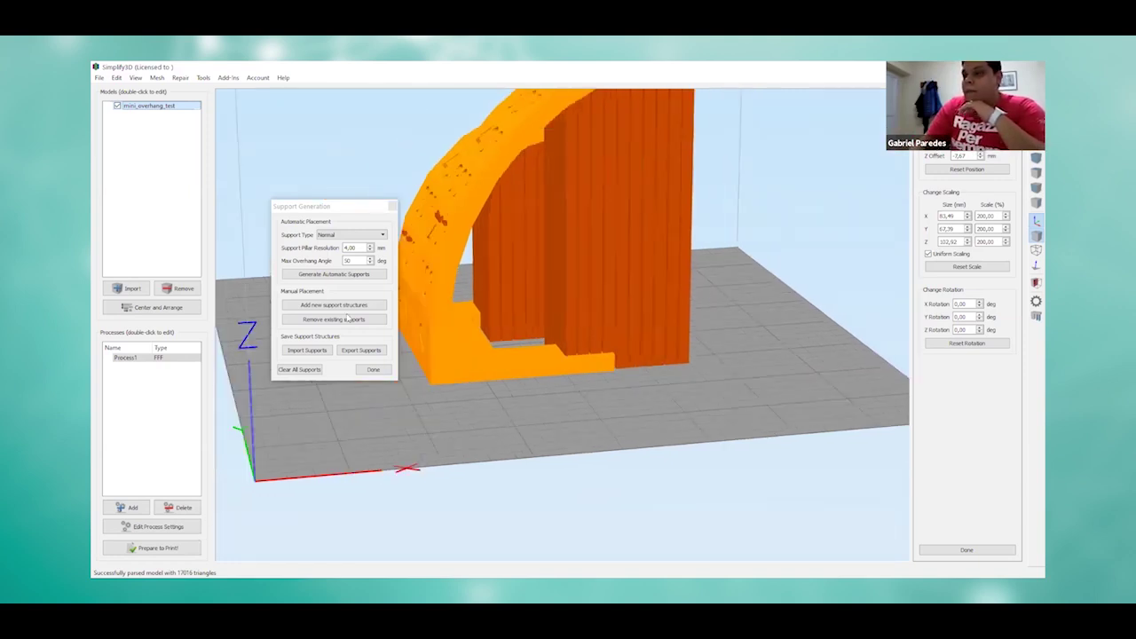
Step: Open the support settings of Process1 for review
left_click_drag(527, 271, 524, 254)
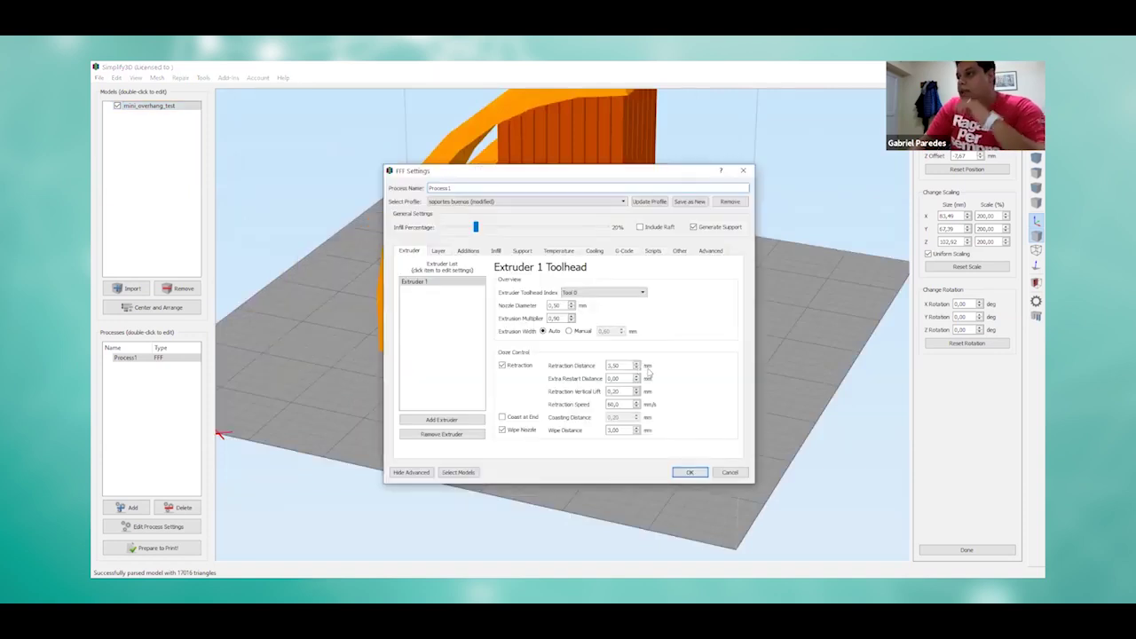
left_click(522, 250)
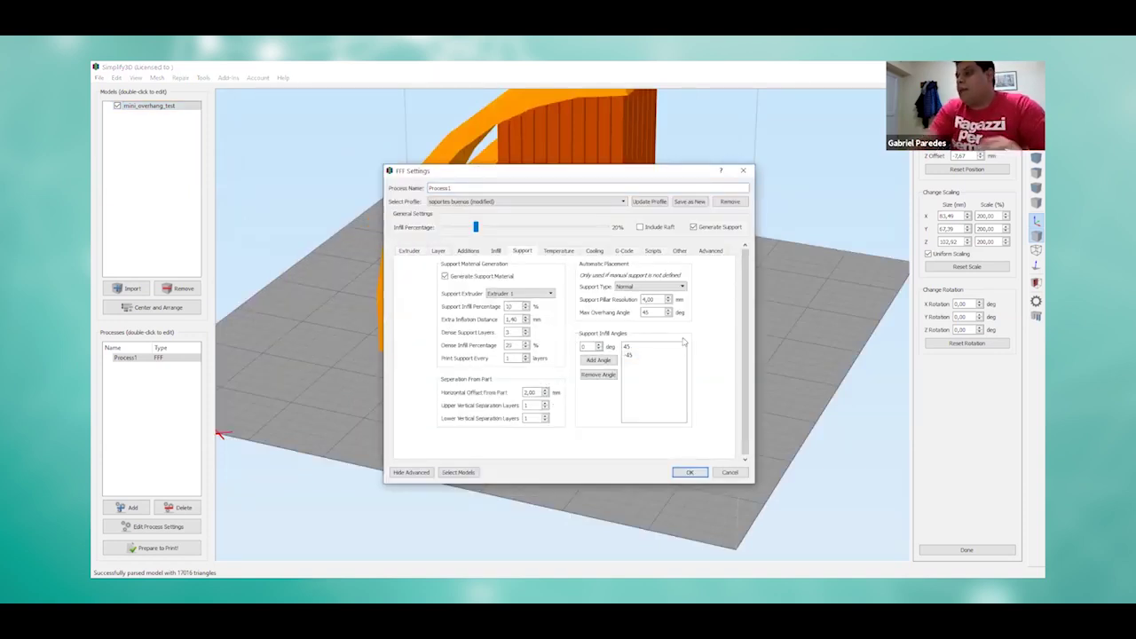
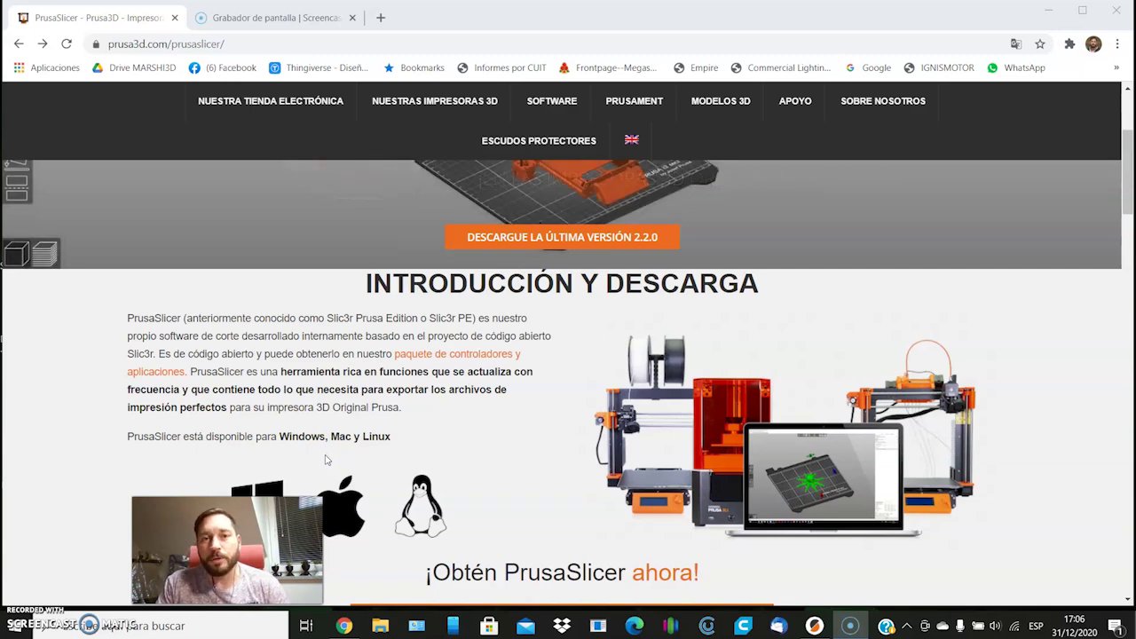
Step: Start the Windows drivers and apps download from the PrusaSlicer web page, and cancel saving the installer
left_click(304, 466)
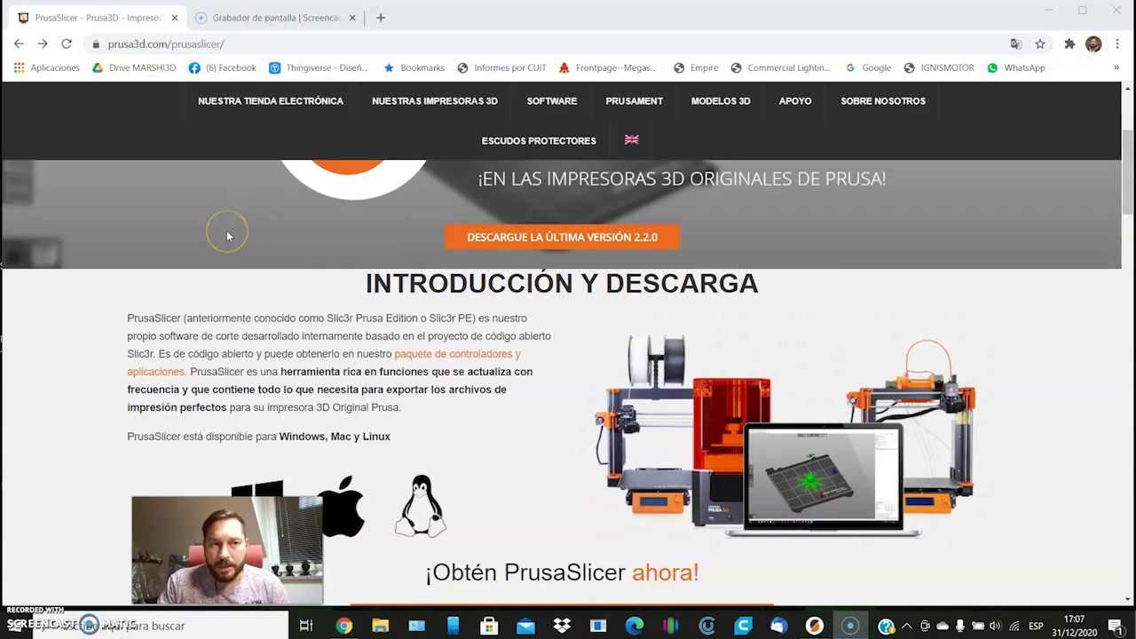
scroll(507, 354, "down", 1)
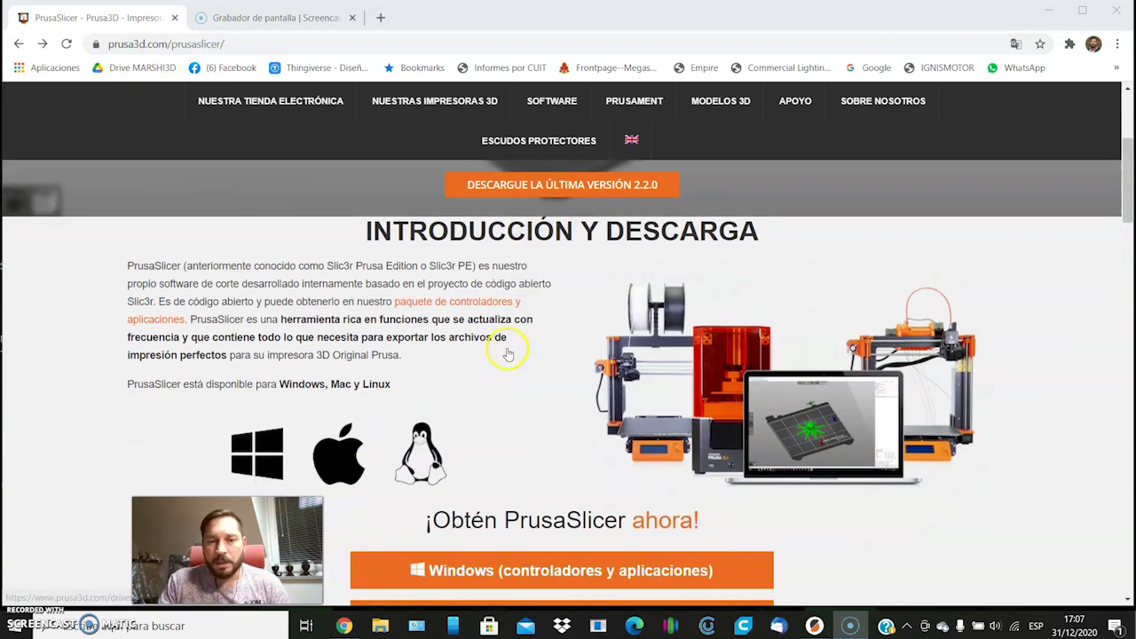
scroll(550, 333, "down", 4)
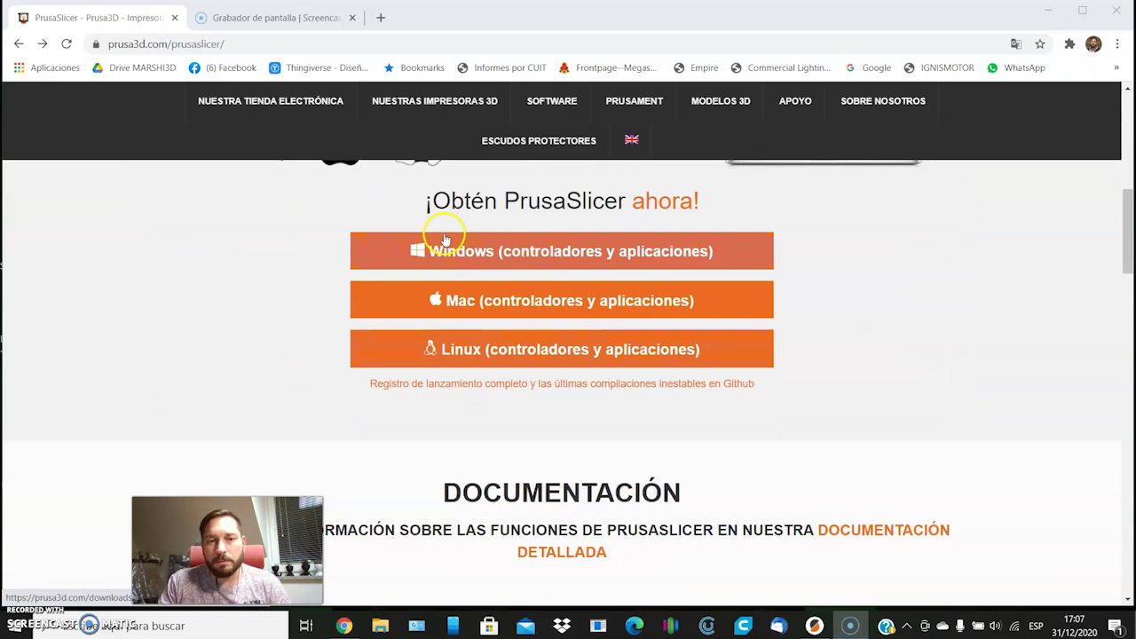
left_click(478, 253)
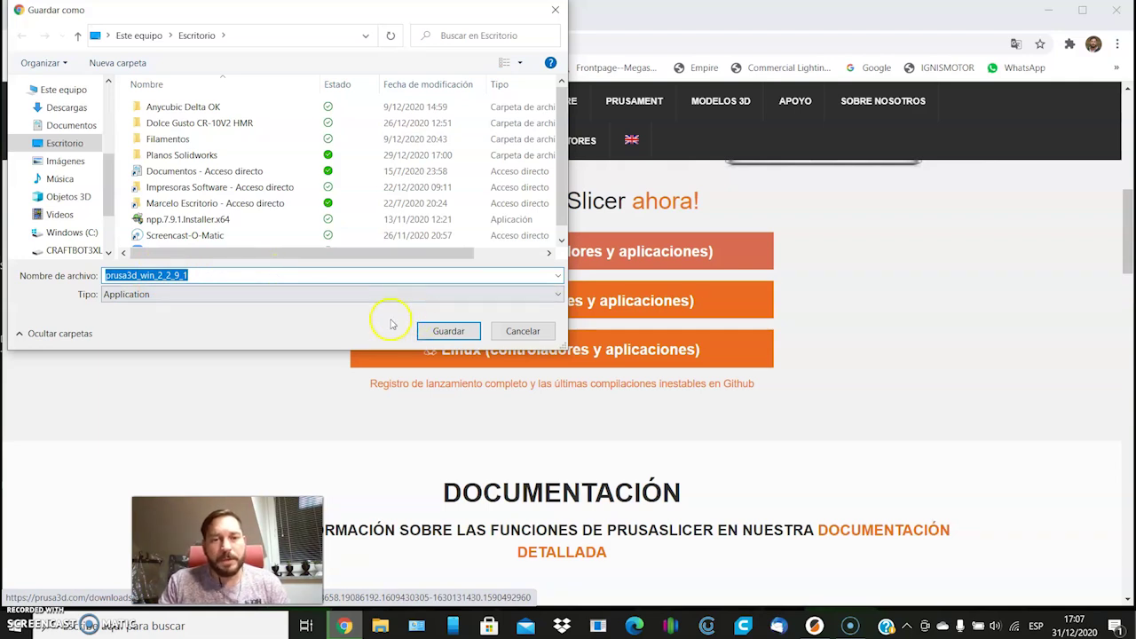
left_click(521, 334)
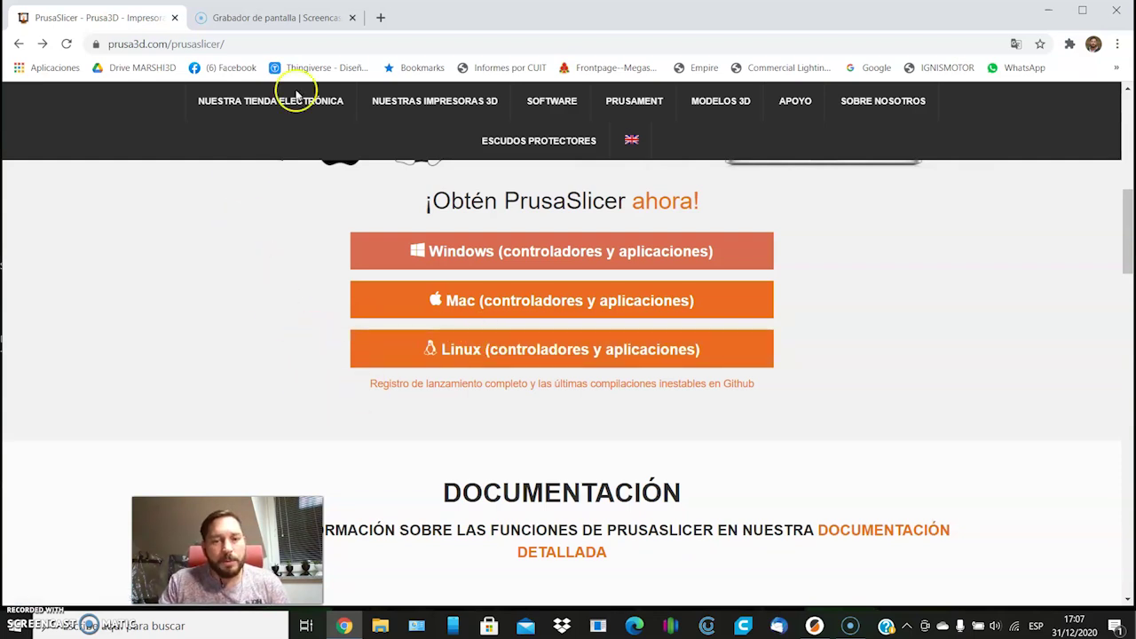
Step: Switch to PrusaSlicer and show the printer settings of the Mega Zero Anycubic profile
left_click(814, 626)
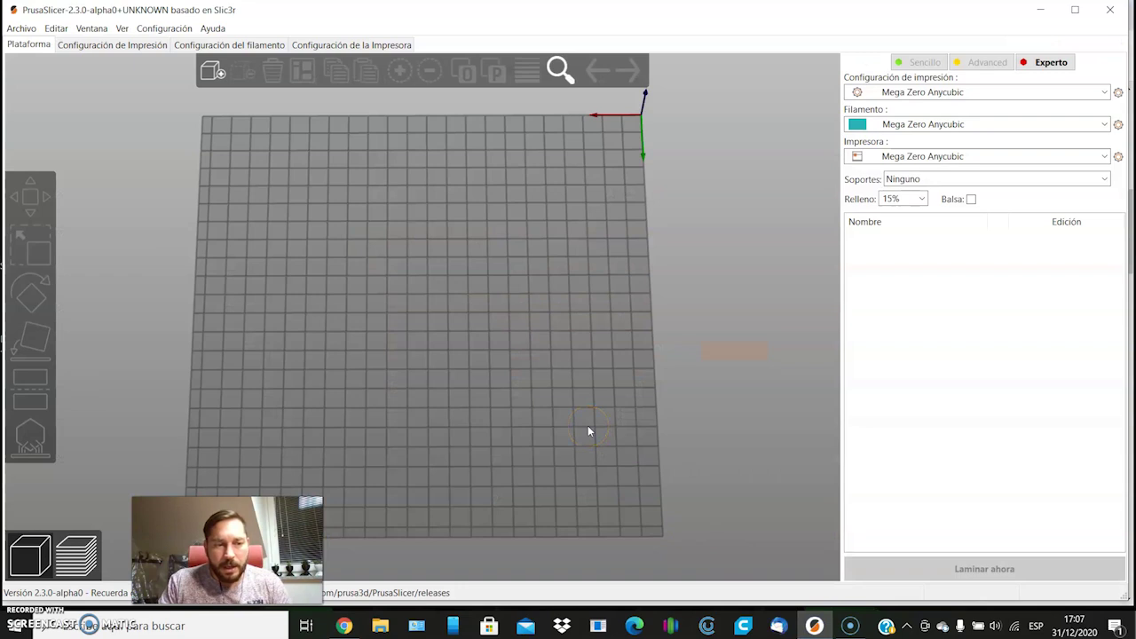
left_click(385, 350)
left_click(521, 259)
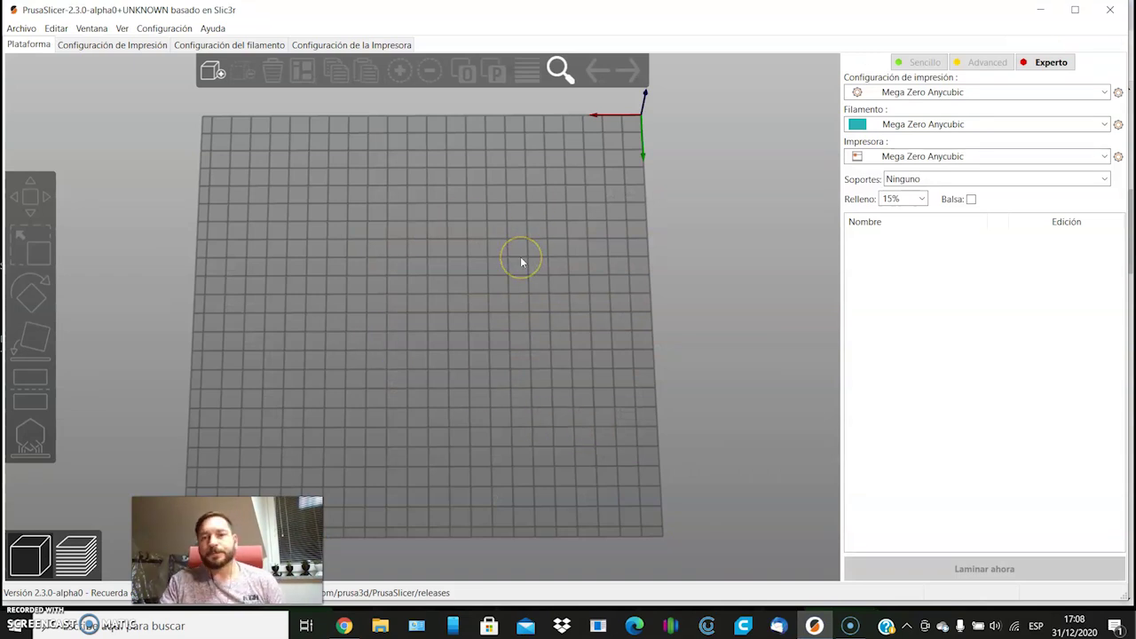
left_click(521, 300)
left_click(426, 264)
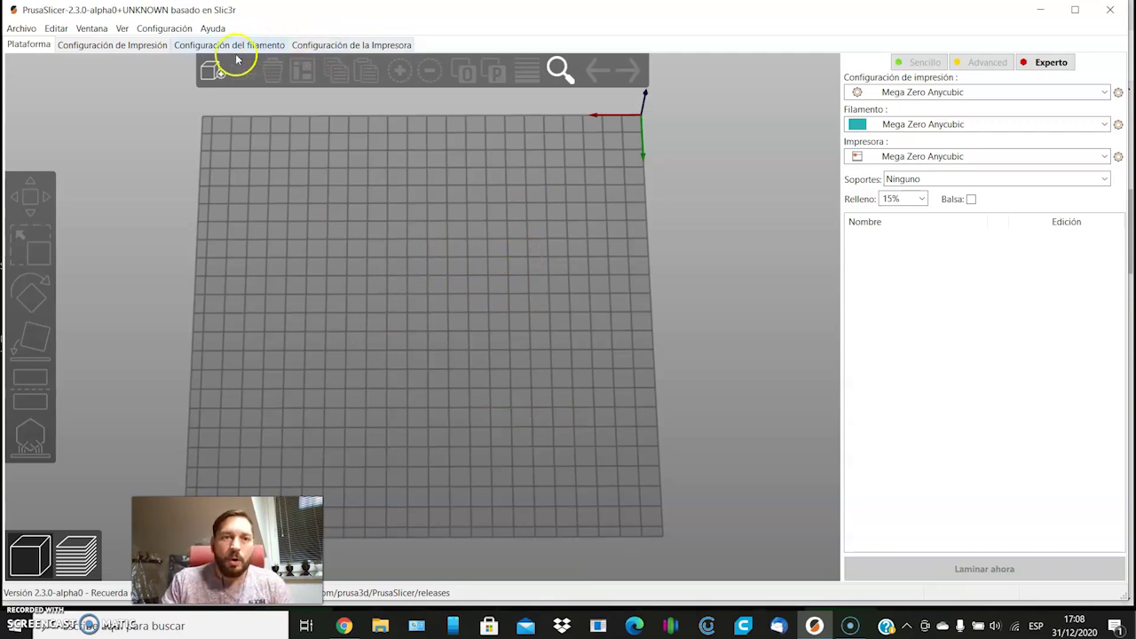
left_click(324, 46)
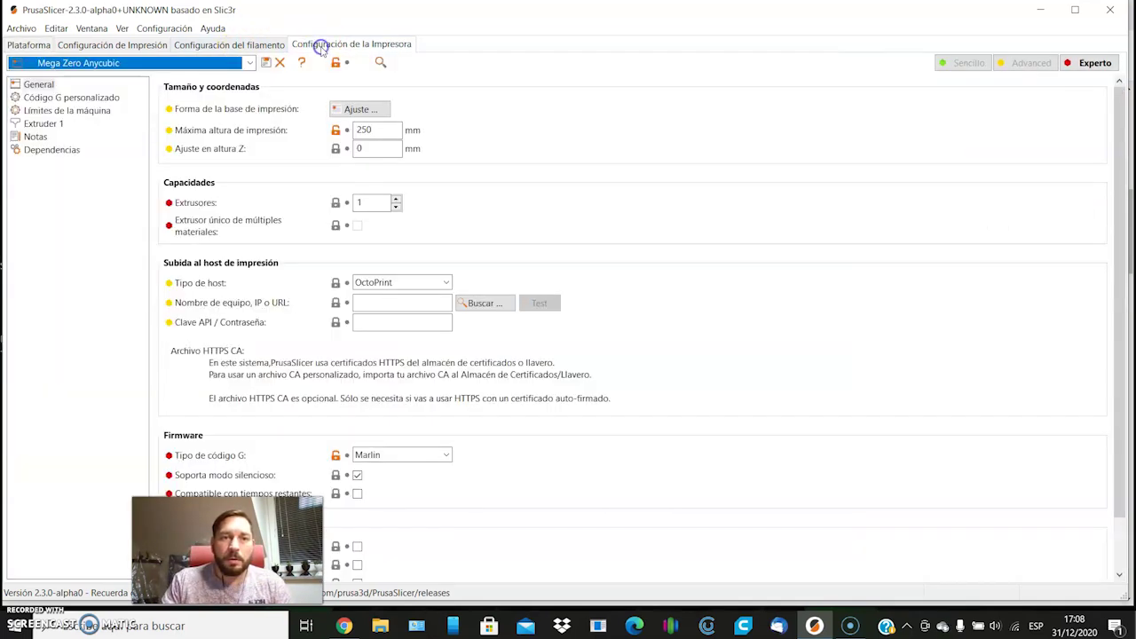
Step: Open the configuration assistant and view the available Creality FFF printers
left_click(210, 29)
mouse_move(185, 31)
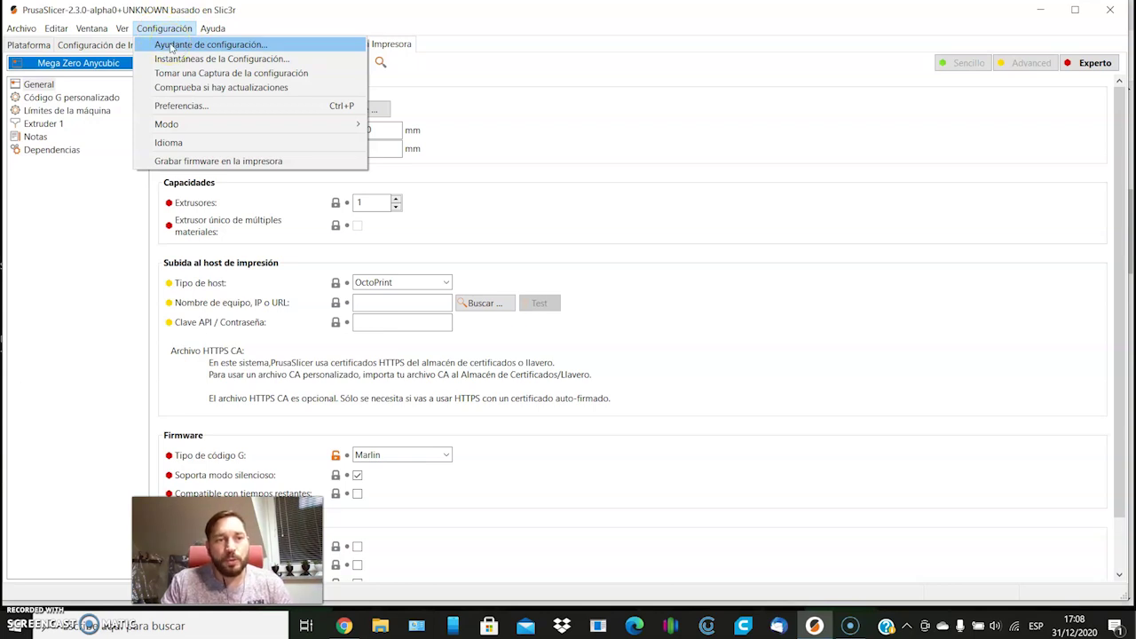
left_click(169, 45)
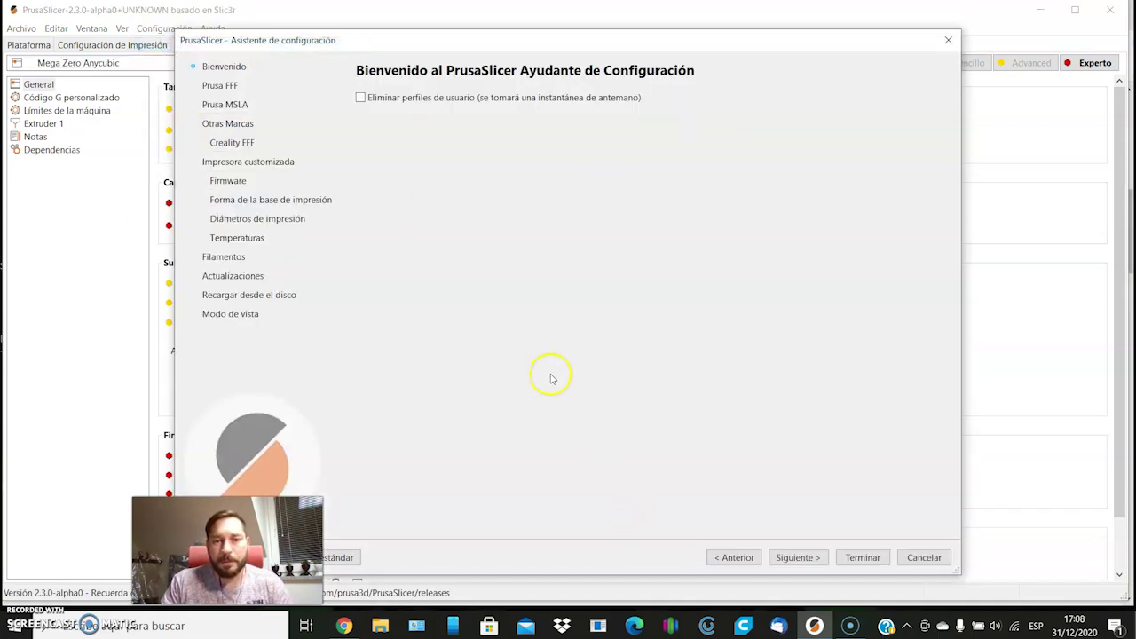
left_click(851, 626)
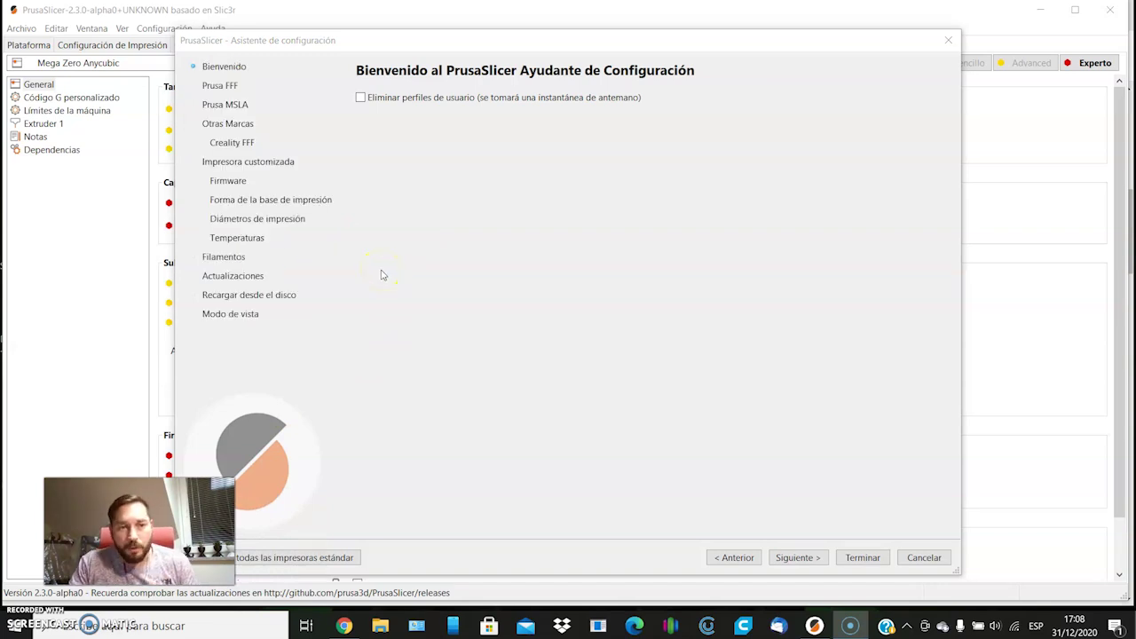
left_click(233, 143)
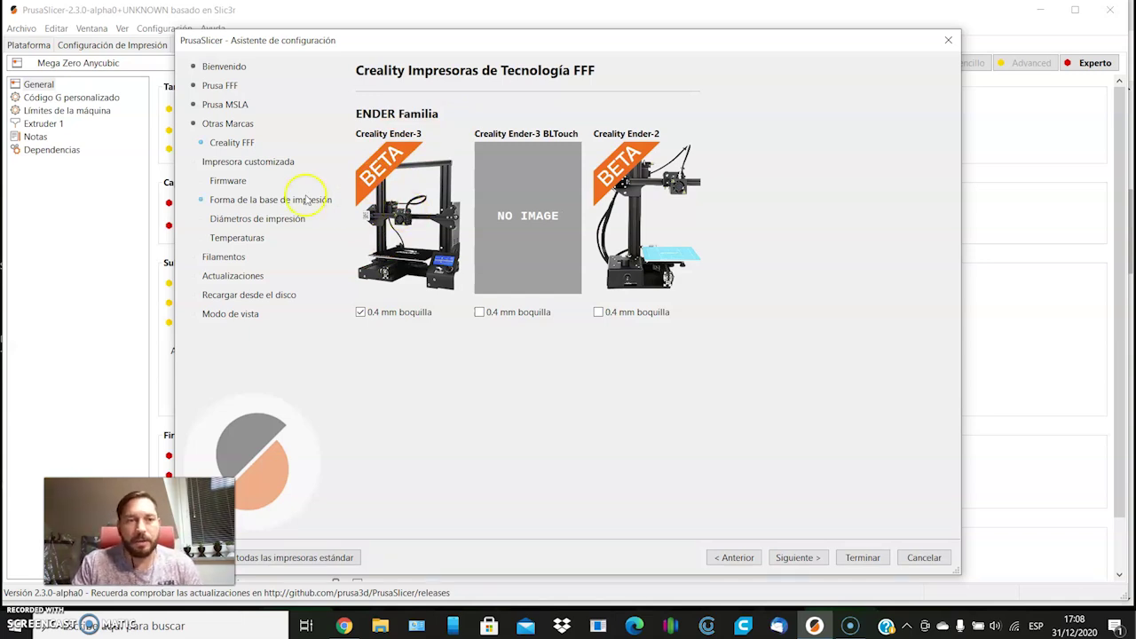
Step: Define a custom printer profile named "Ender3 PRO" and continue to the firmware type
left_click(234, 164)
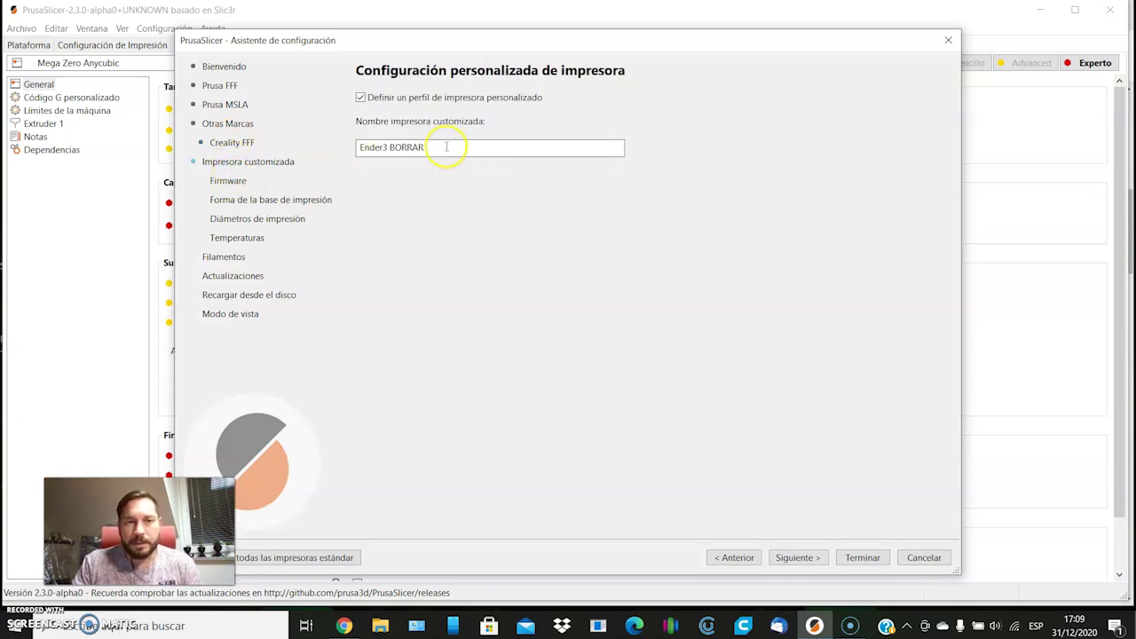
left_click_drag(444, 147, 308, 153)
key("BackSpace")
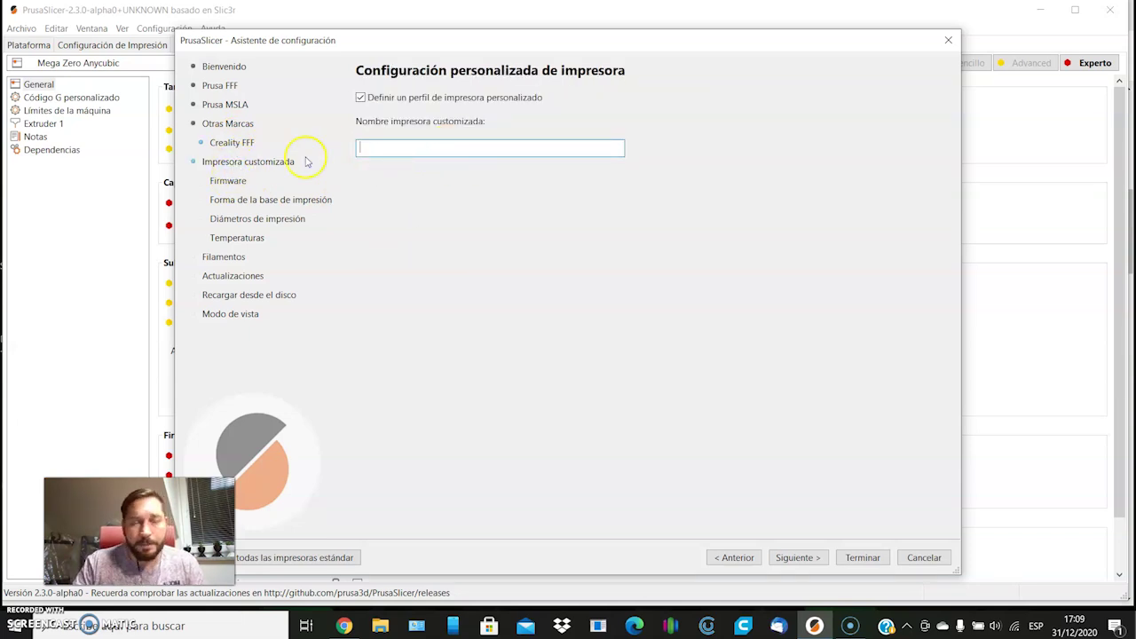
left_click(361, 97)
left_click(362, 99)
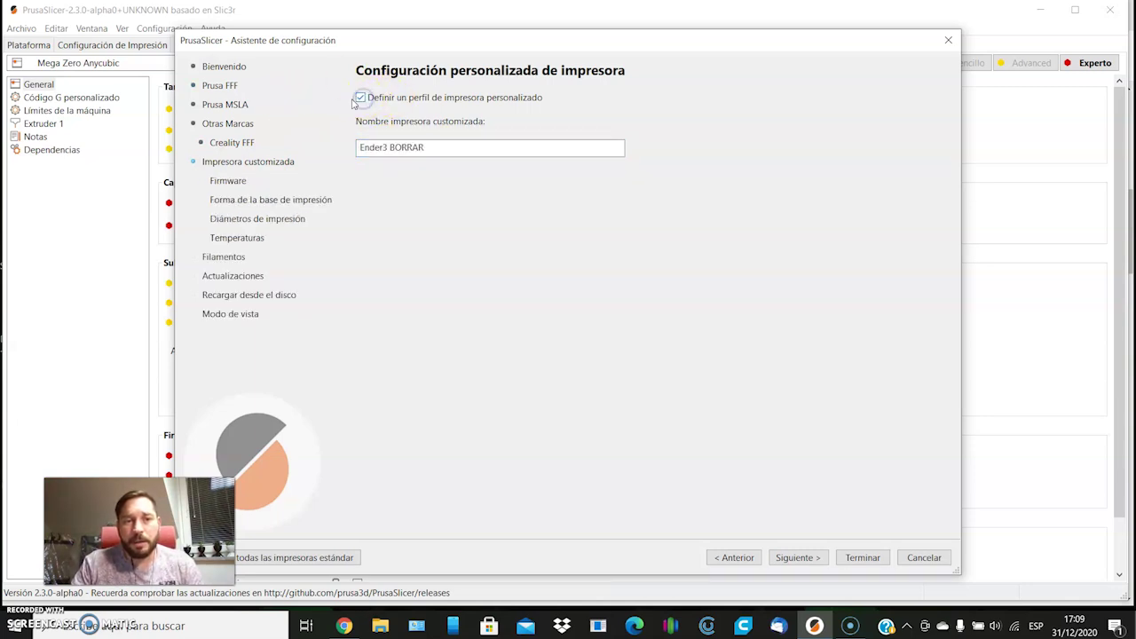
left_click_drag(436, 148, 401, 147)
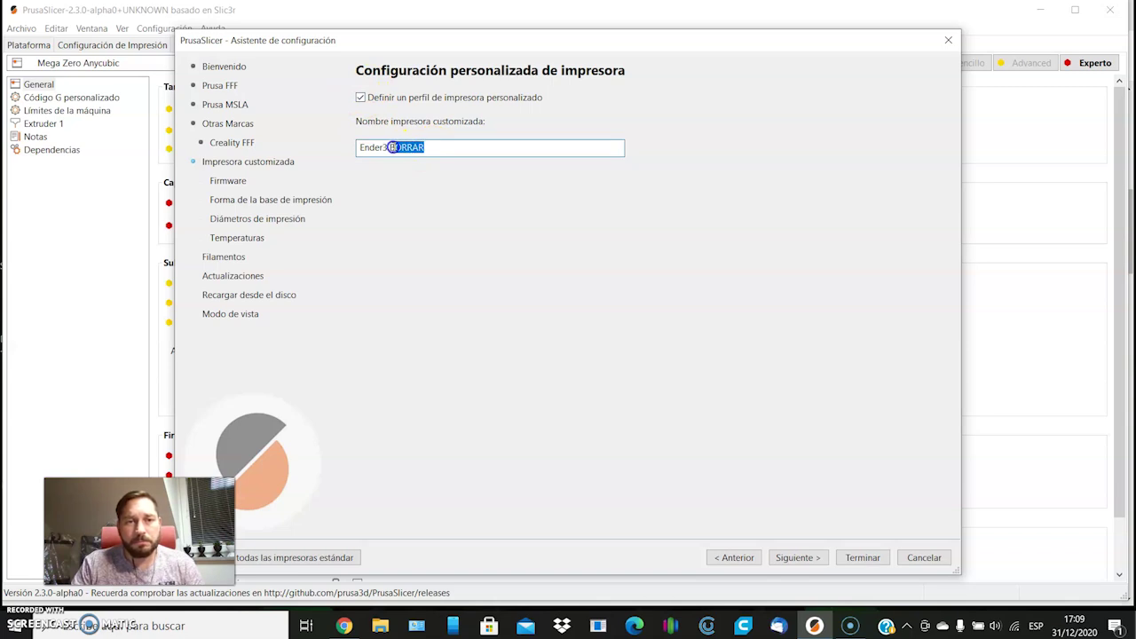
key("BackSpace")
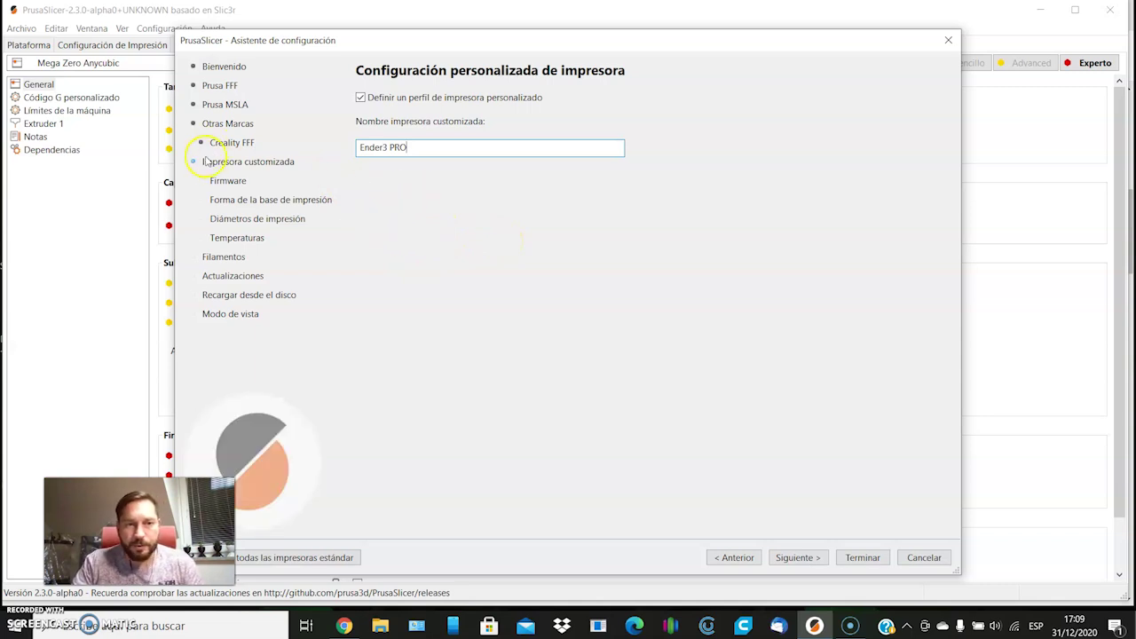
left_click(797, 557)
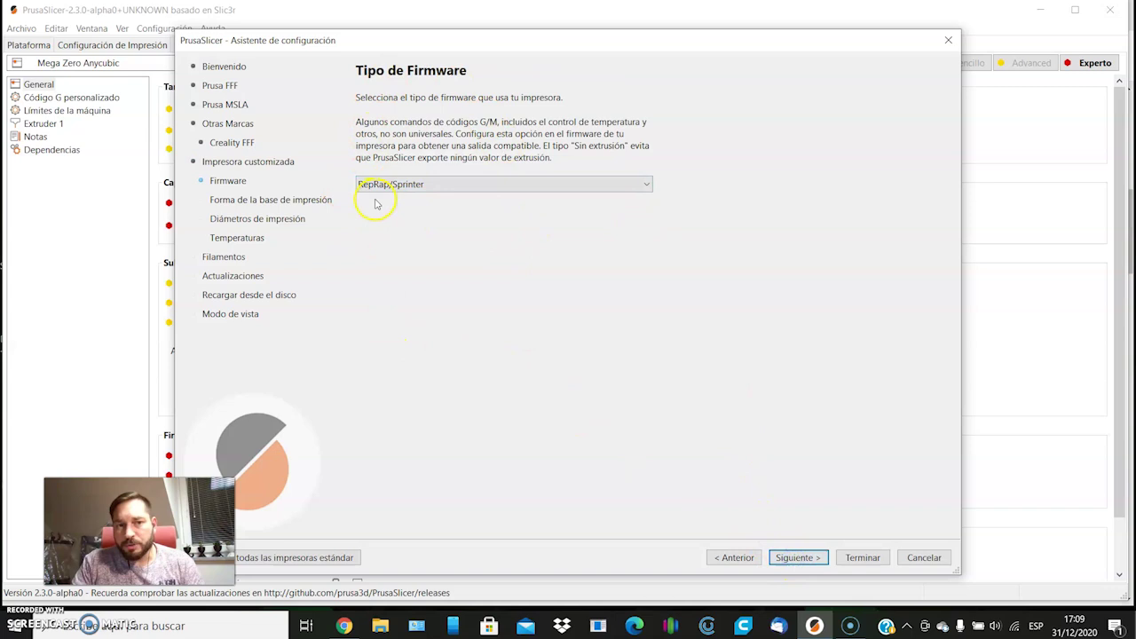
Step: Accept the RepRap/Sprinter firmware and choose the Rectangular shape for the print bed
left_click(804, 559)
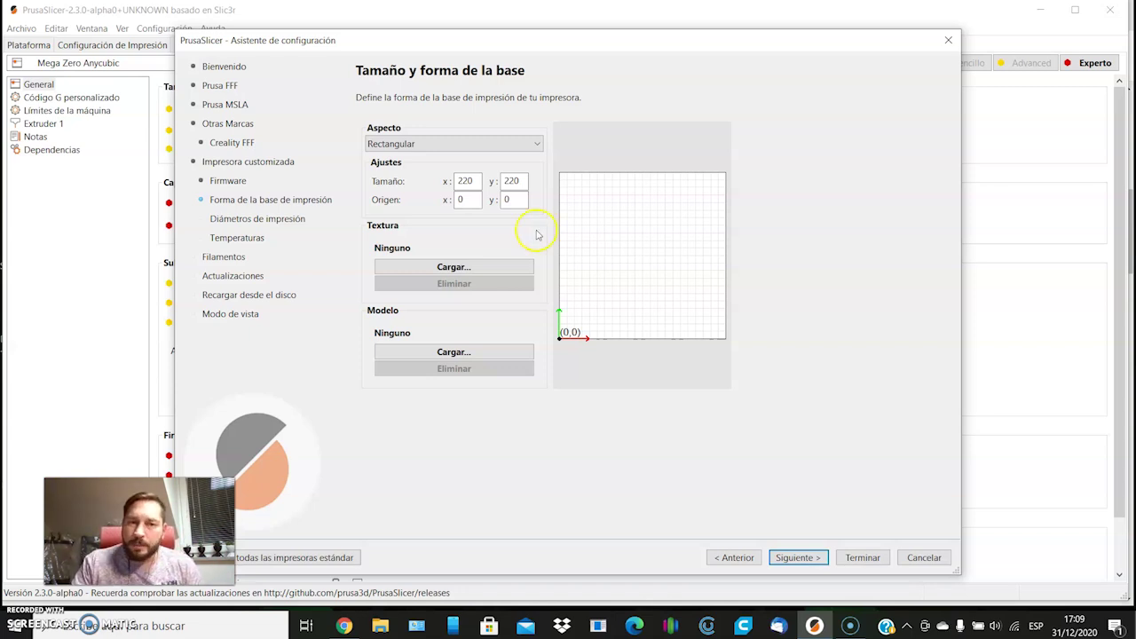
left_click(515, 146)
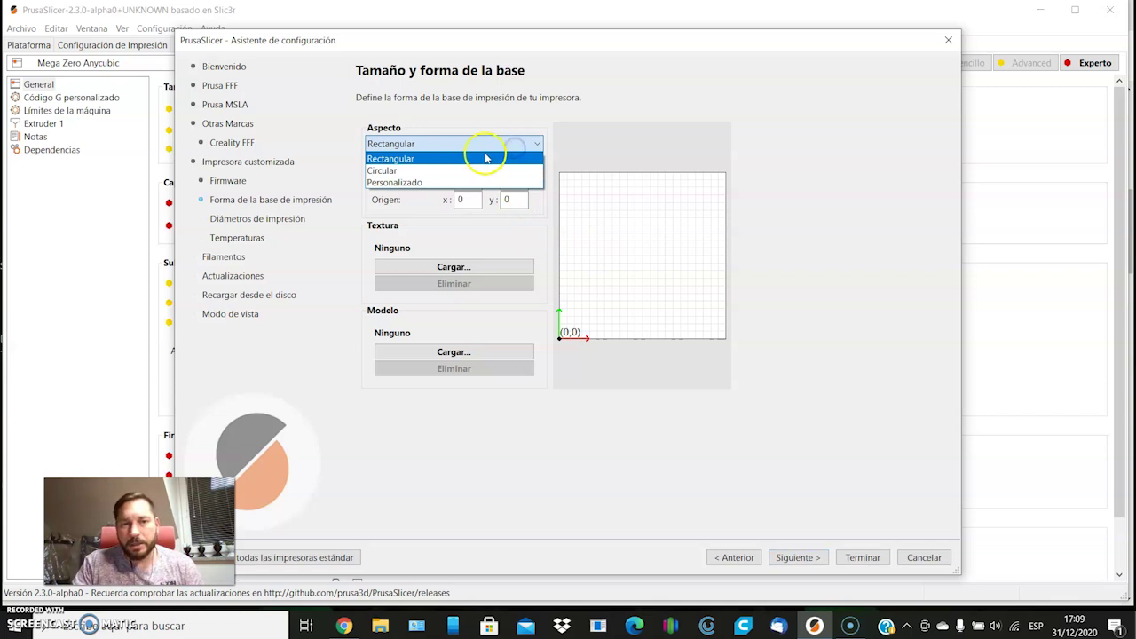
left_click(403, 176)
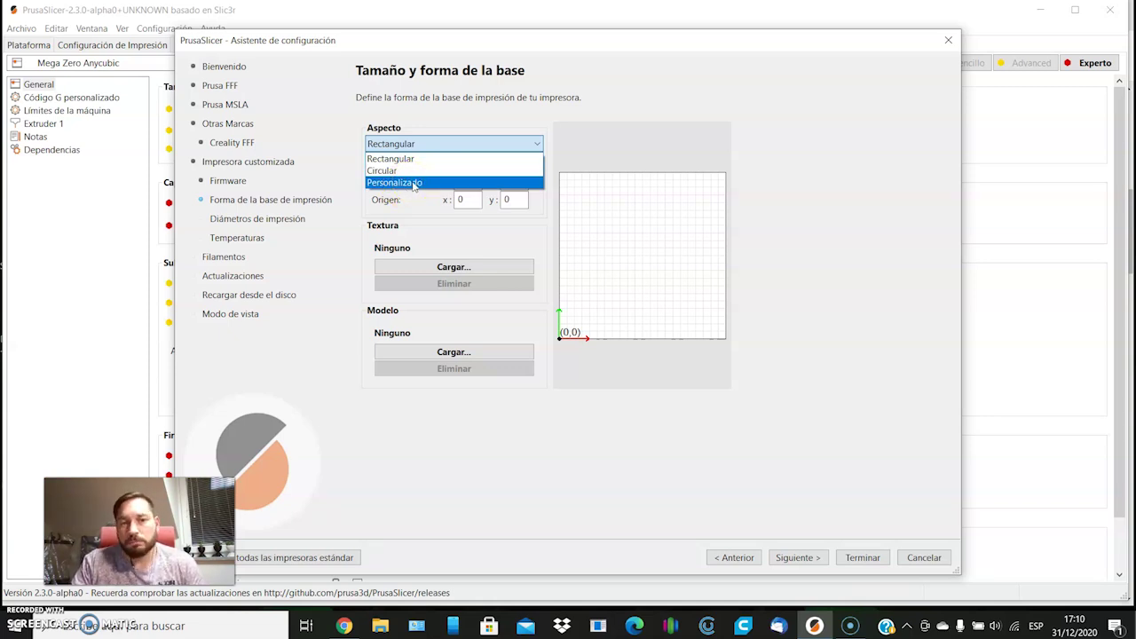
left_click(443, 159)
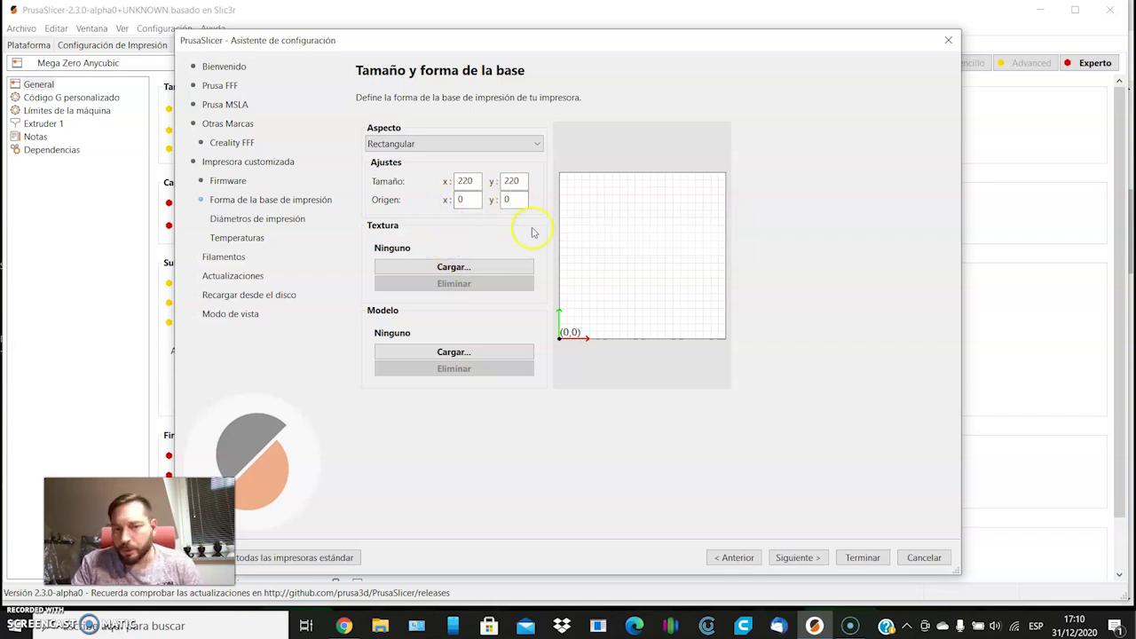
Step: Accept the 220 x 220 print bed, keep the nozzle diameter at 0.40 mm and filament diameter at 1.75 mm, and continue to the temperatures
left_click(792, 559)
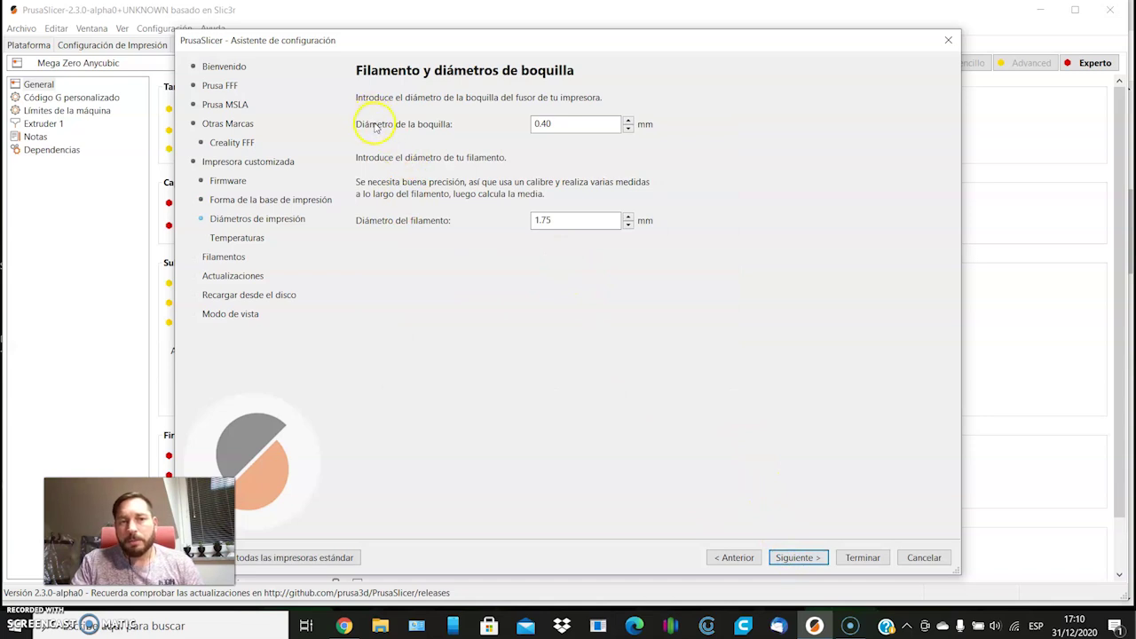
left_click_drag(561, 126, 520, 122)
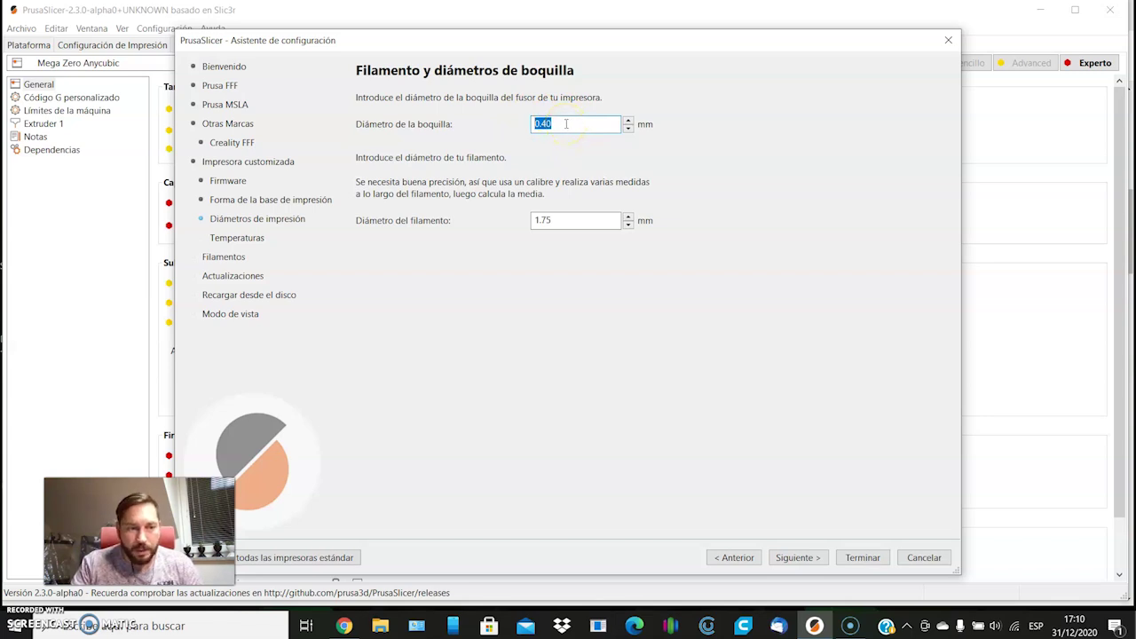
left_click(562, 221)
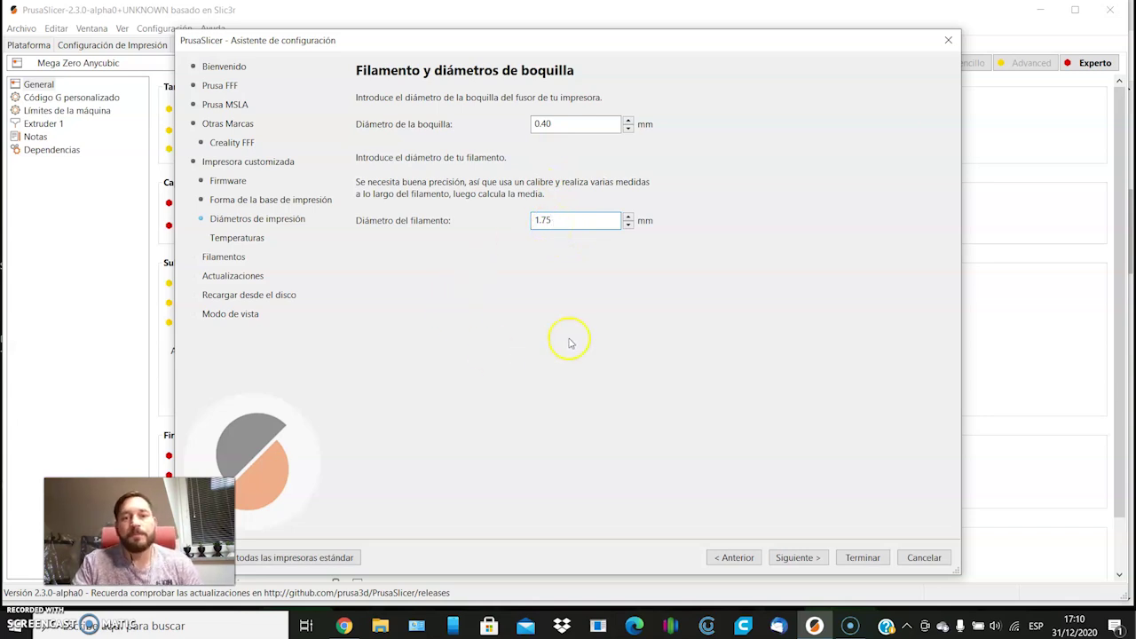
left_click(799, 558)
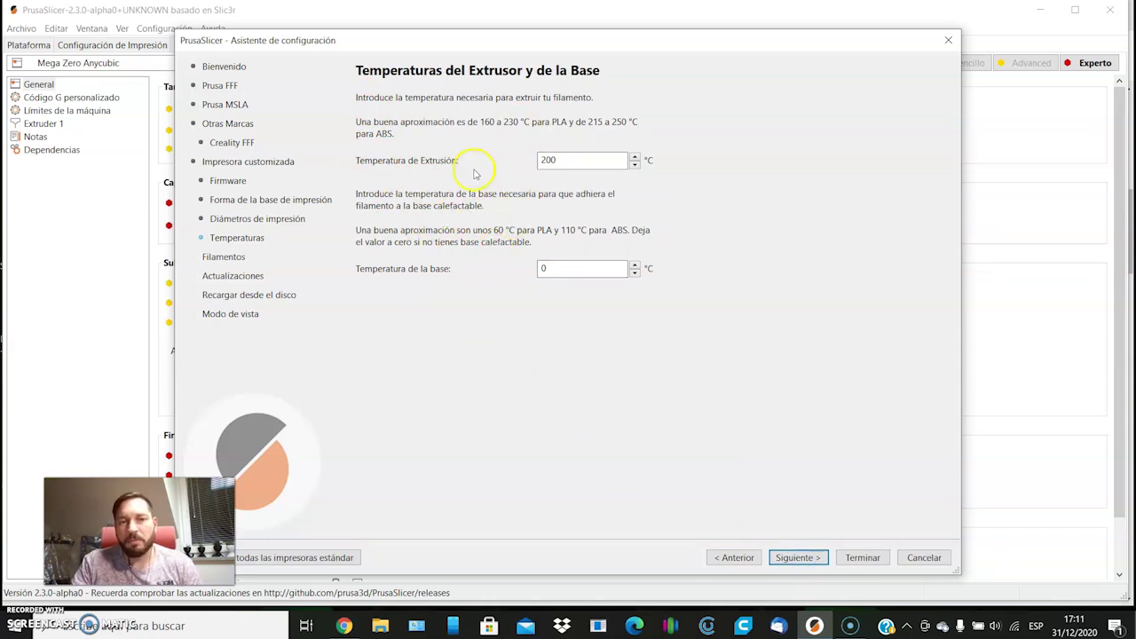
Step: Set the extrusion temperature to 210 °C and the bed temperature to 60 °C, and continue to the filament profiles
left_click_drag(583, 161, 490, 166)
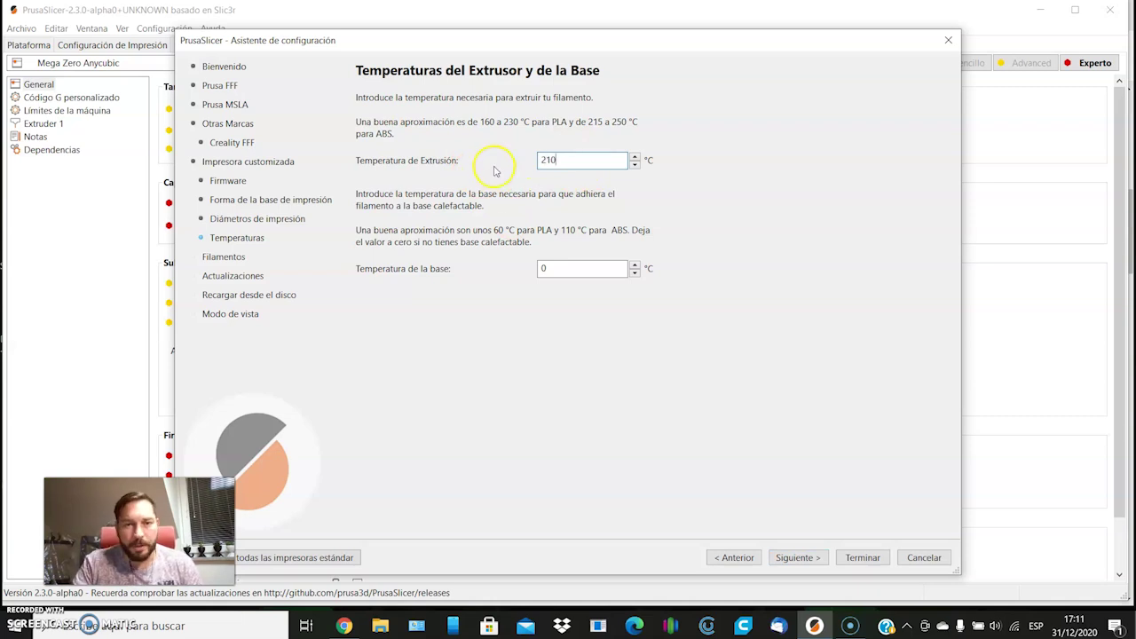
left_click_drag(563, 268, 490, 279)
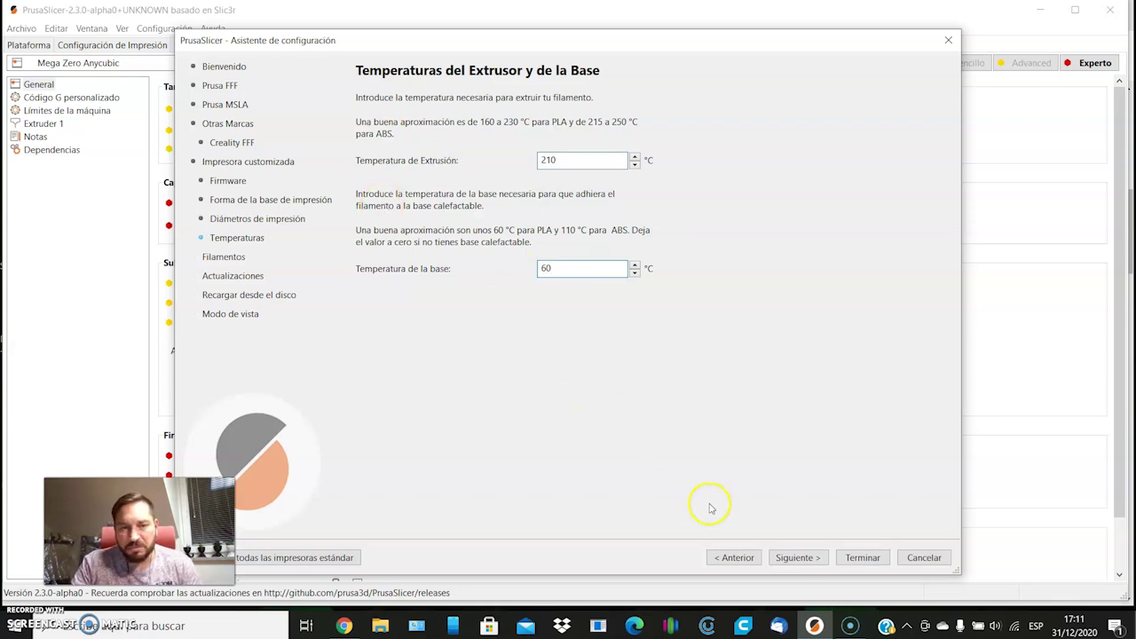
left_click(784, 559)
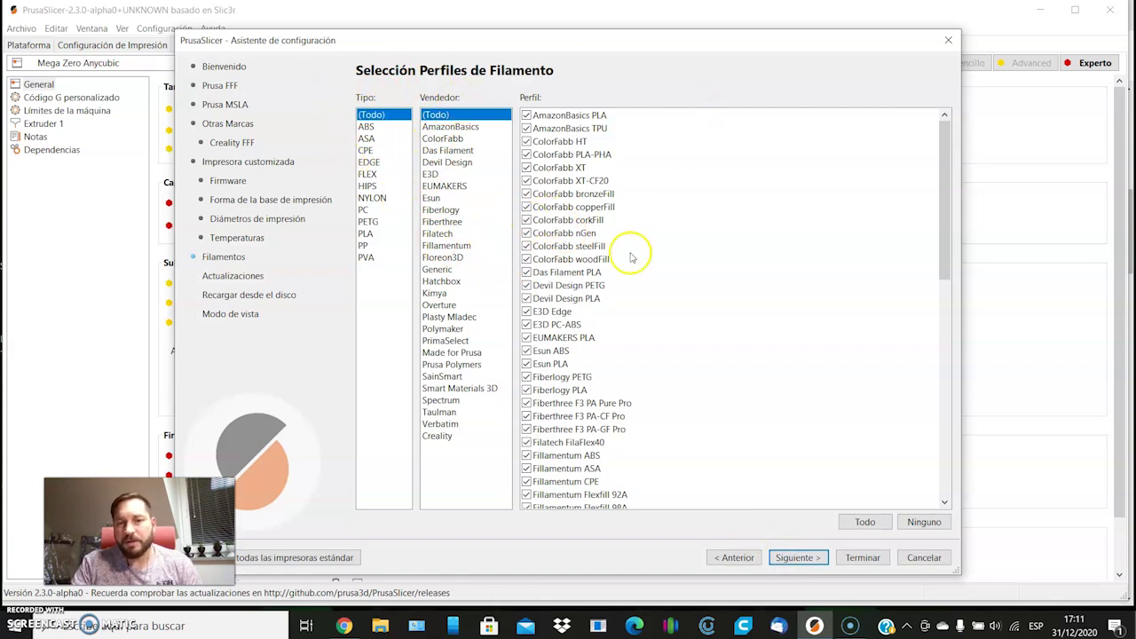
Step: Select all filament profiles, accept the update and reload-from-disk options, and finish the configuration assistant in expert mode
left_click(854, 522)
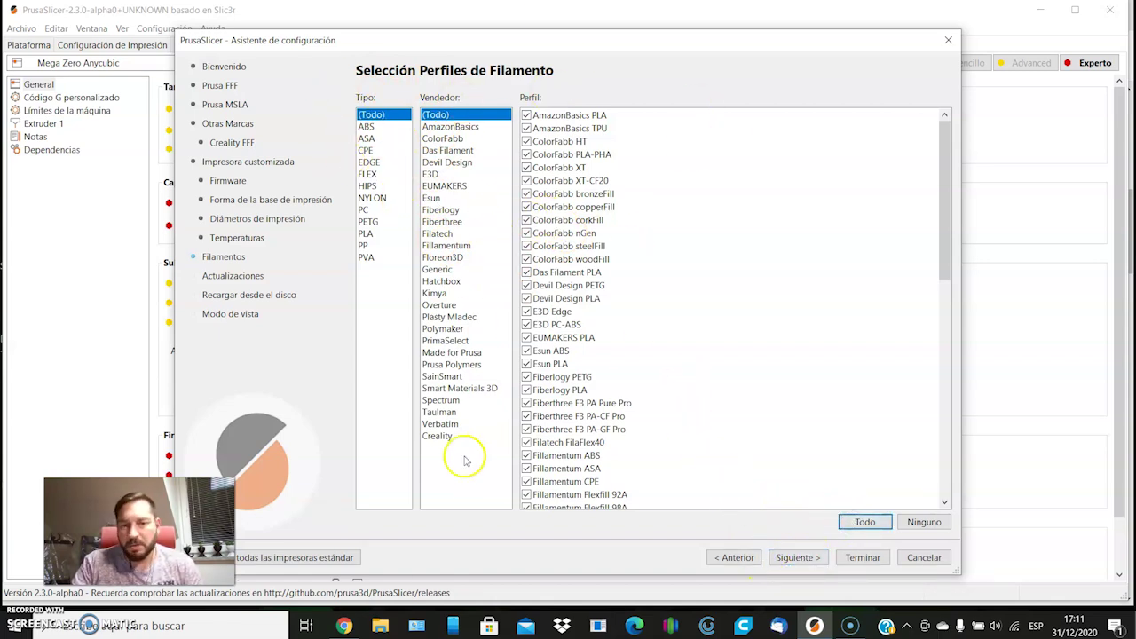
left_click(797, 560)
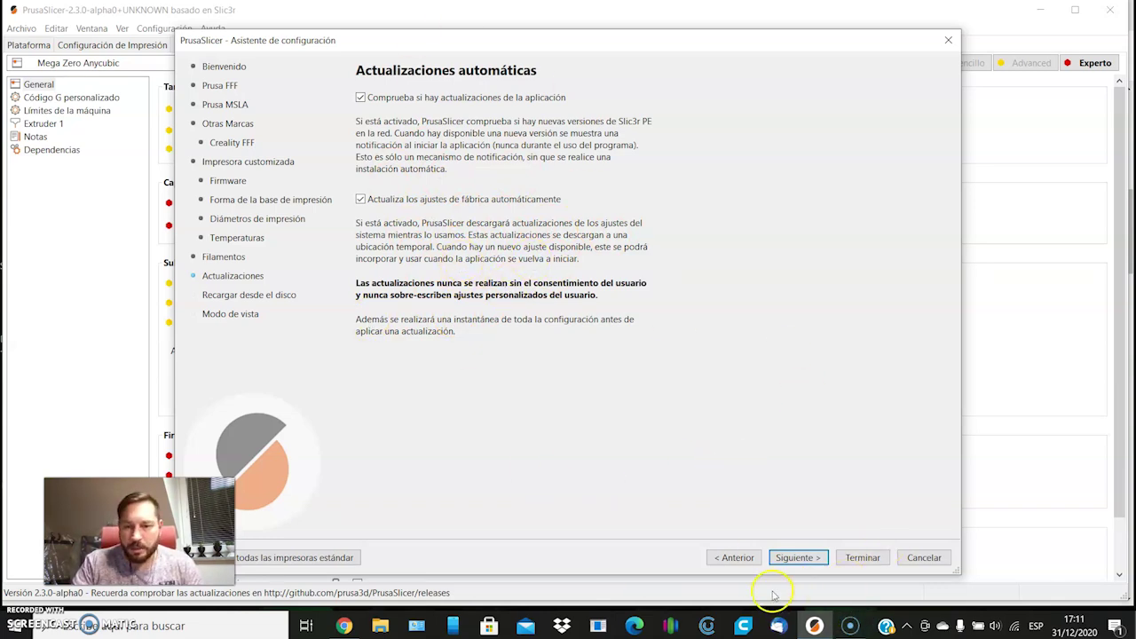
left_click(798, 559)
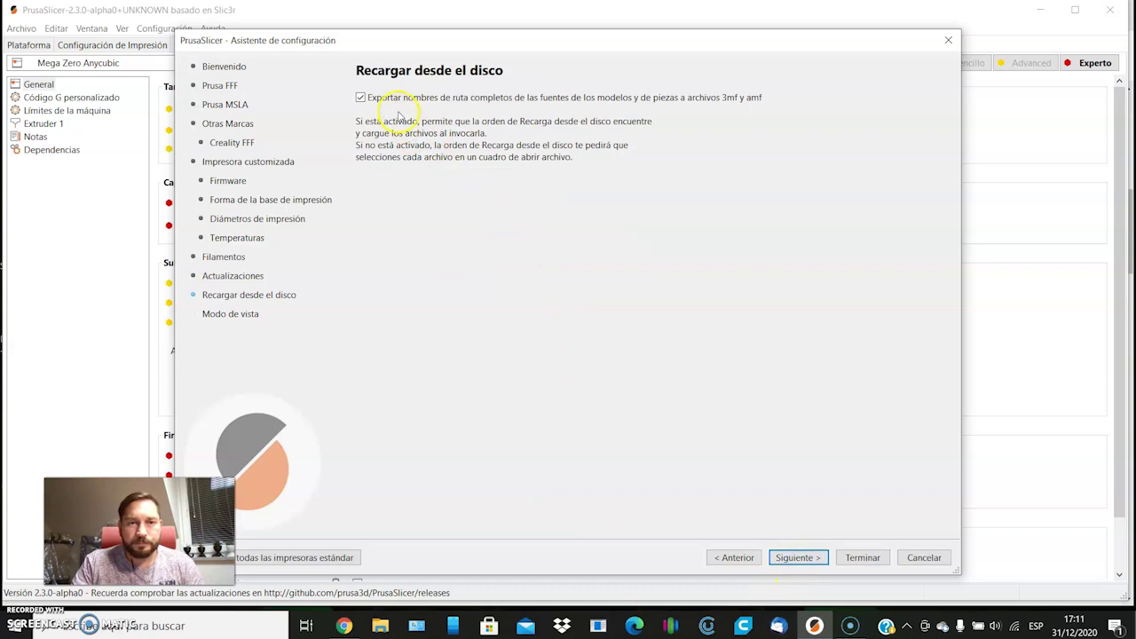
left_click(796, 558)
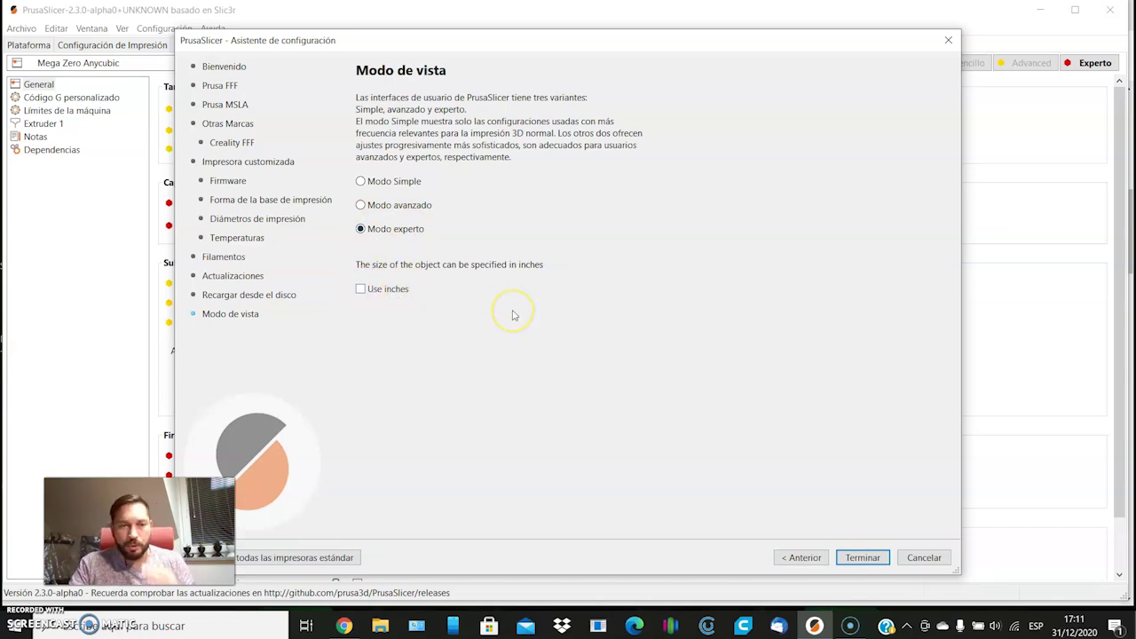
left_click(862, 557)
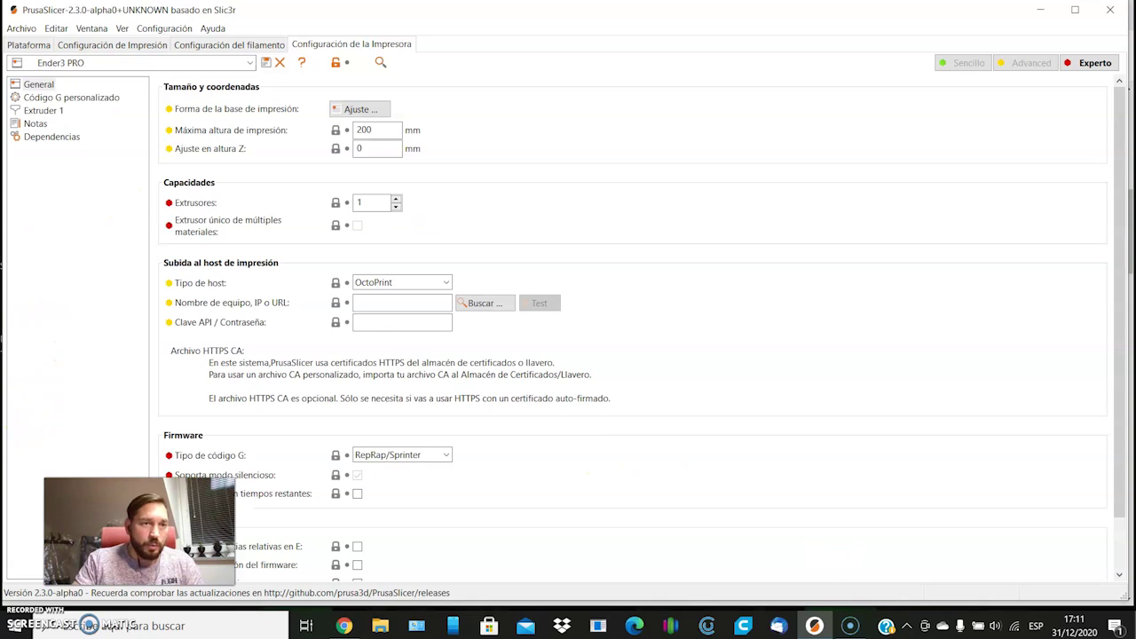
Step: Show the print platform and look through the available print setting presets and the support type choices
left_click(28, 45)
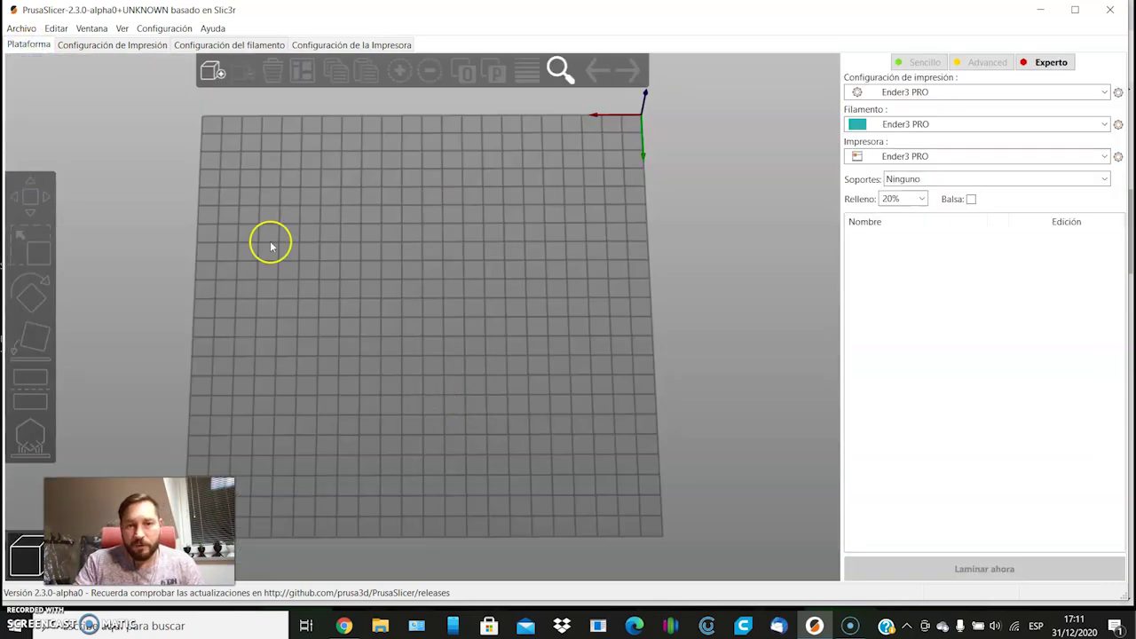
left_click_drag(503, 325, 543, 330)
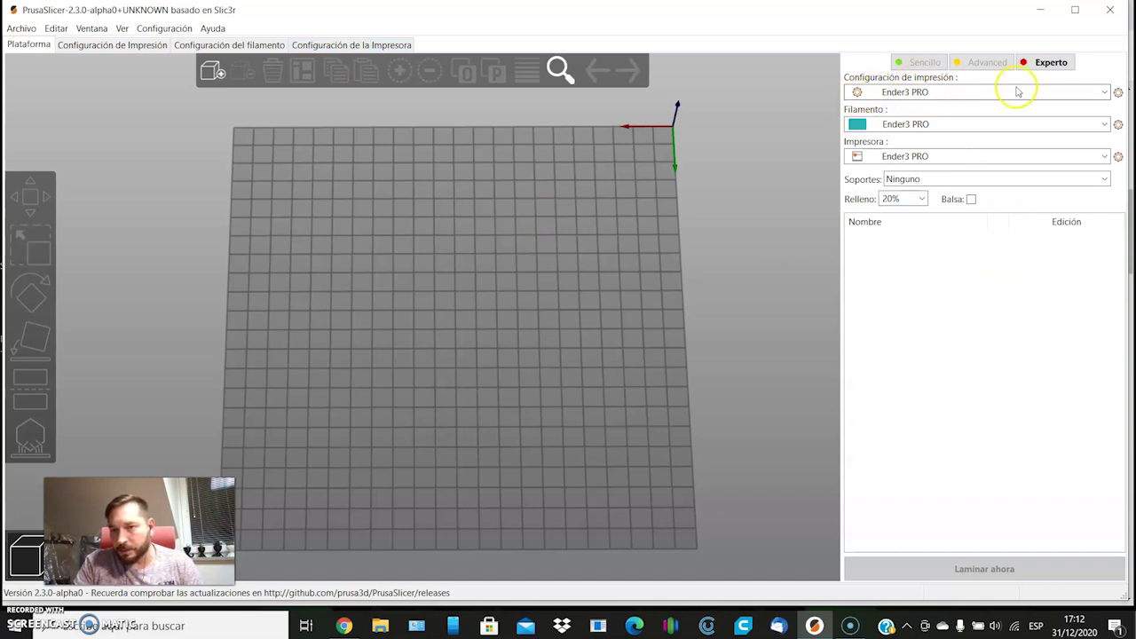
left_click(1105, 93)
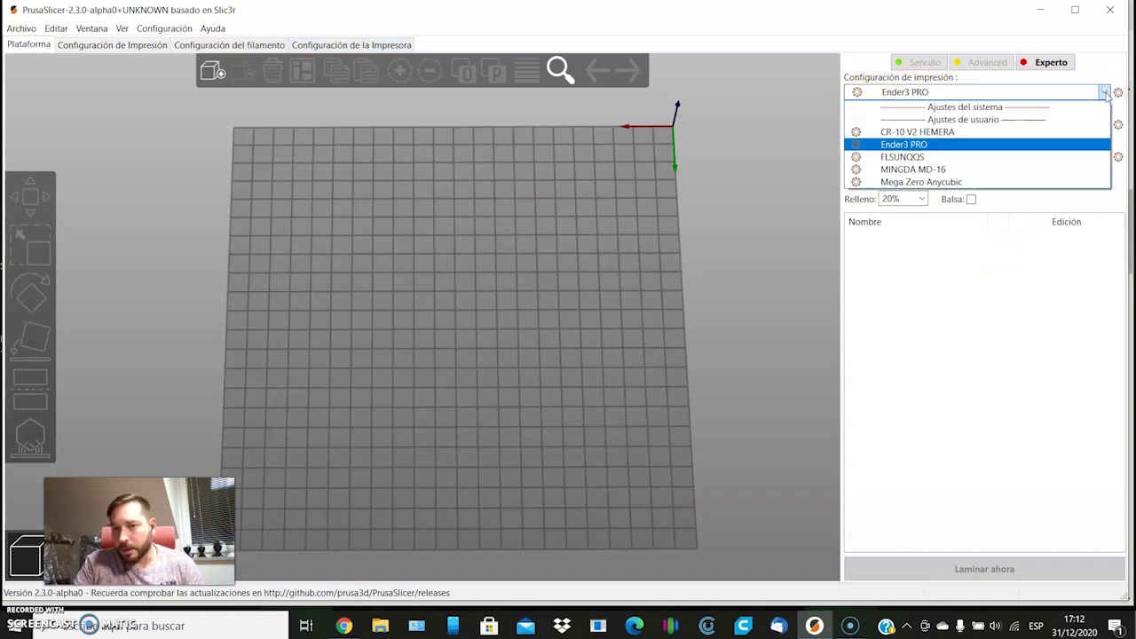
left_click(1107, 94)
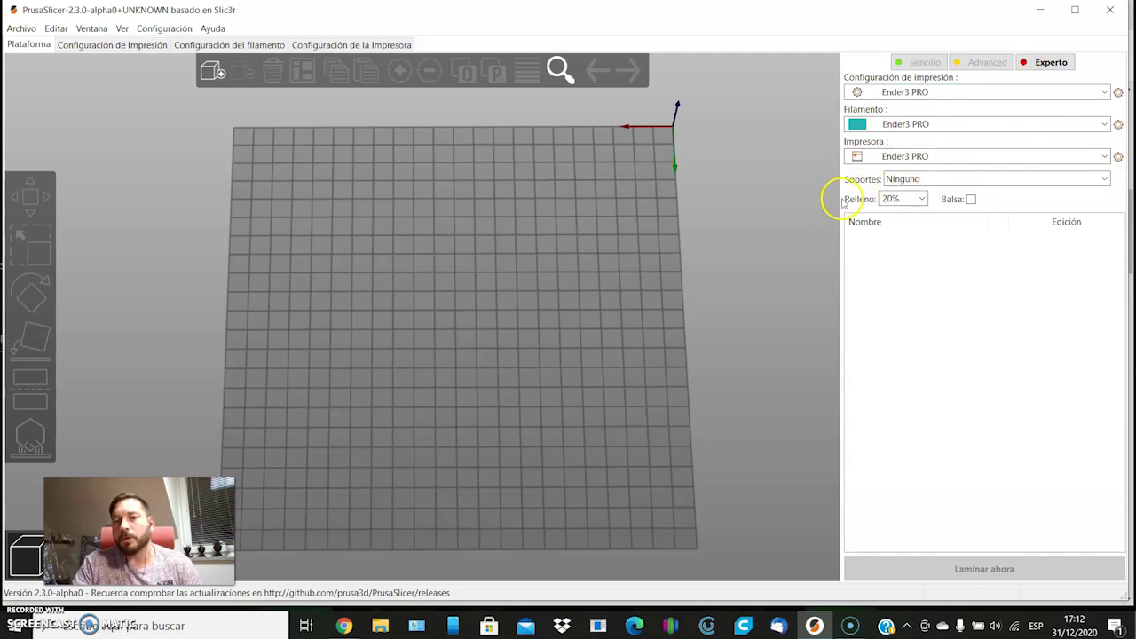
left_click(1104, 180)
left_click(1105, 179)
left_click(1108, 180)
left_click(1107, 179)
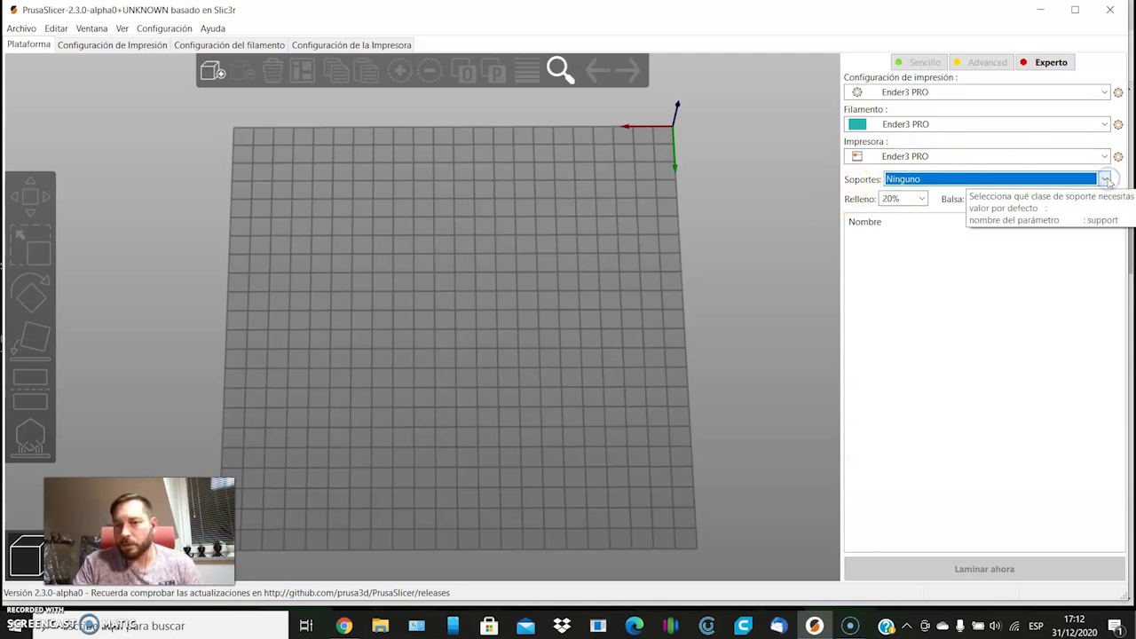
left_click(839, 197)
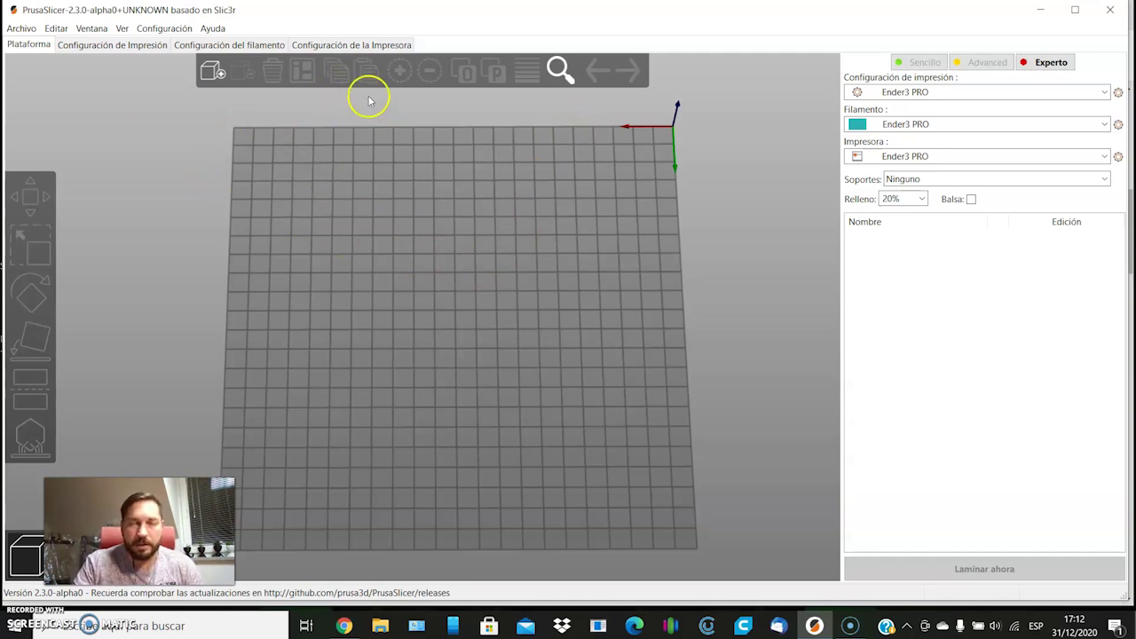
Step: Open the Ender3 PRO printer settings and check the shape, size and origin of its print bed
left_click(356, 47)
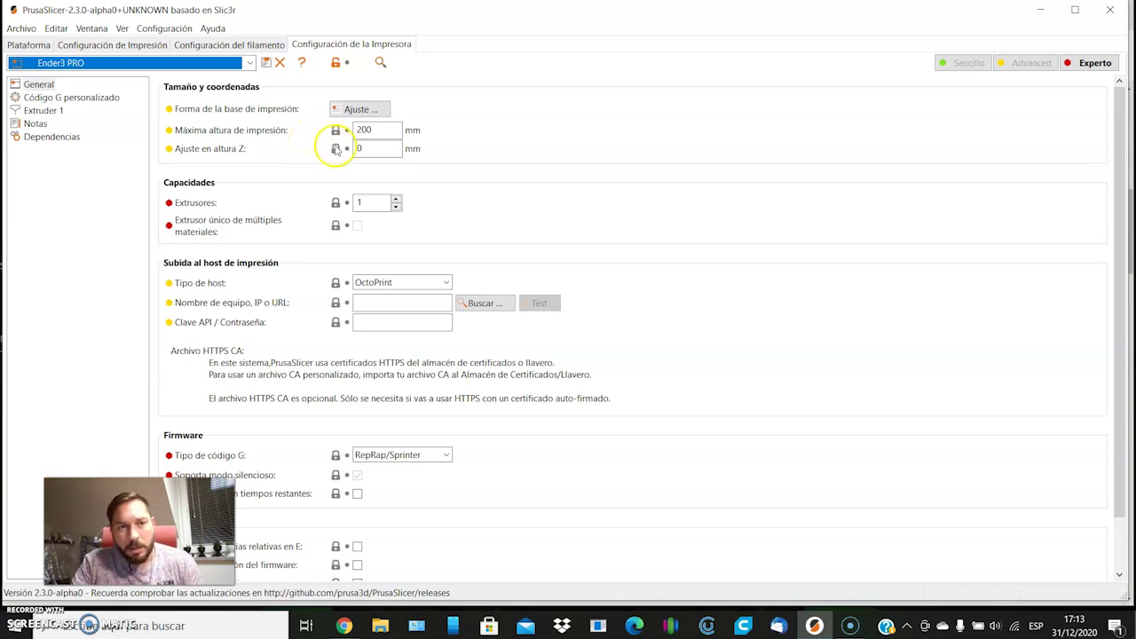
left_click(356, 109)
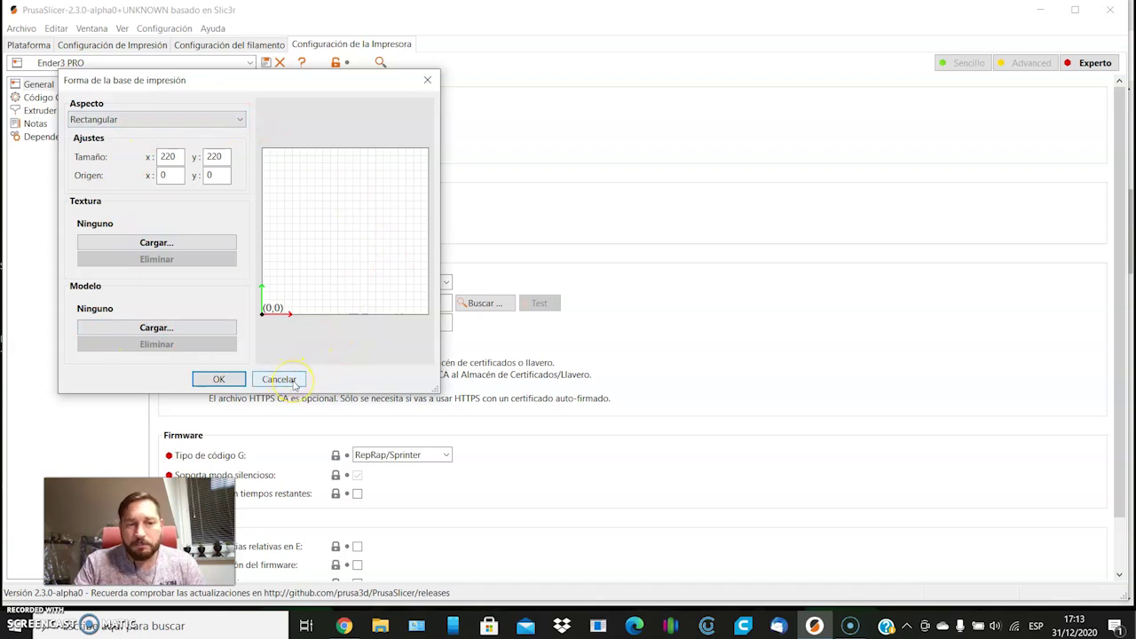
left_click(229, 381)
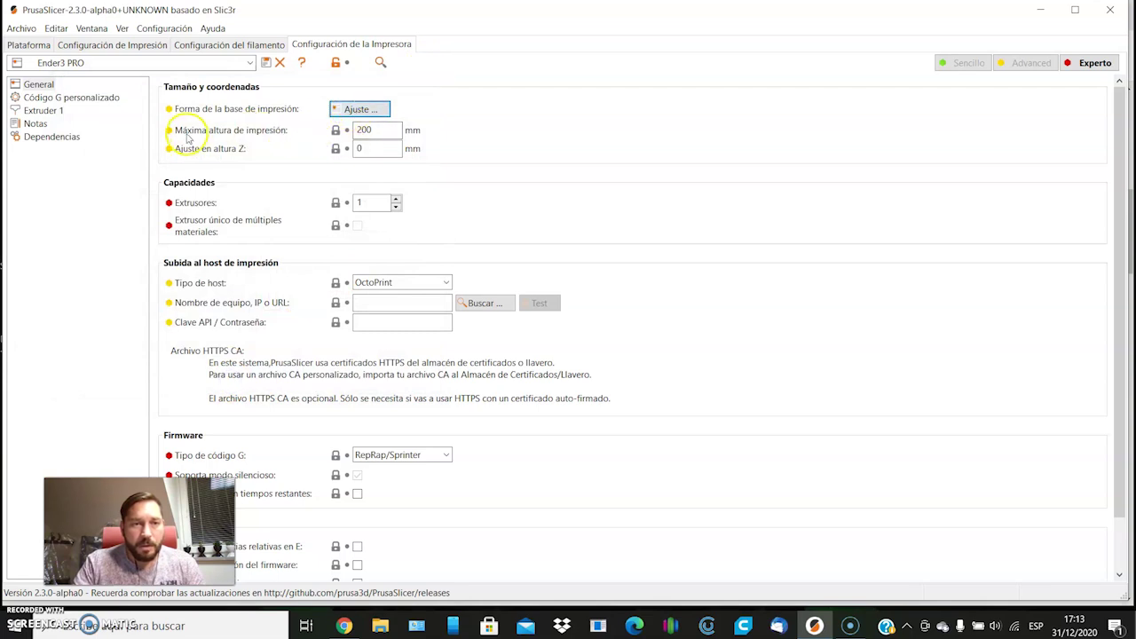
Step: Set the maximum print height to 250 mm and check the print host type, keeping OctoPrint
key("Tab")
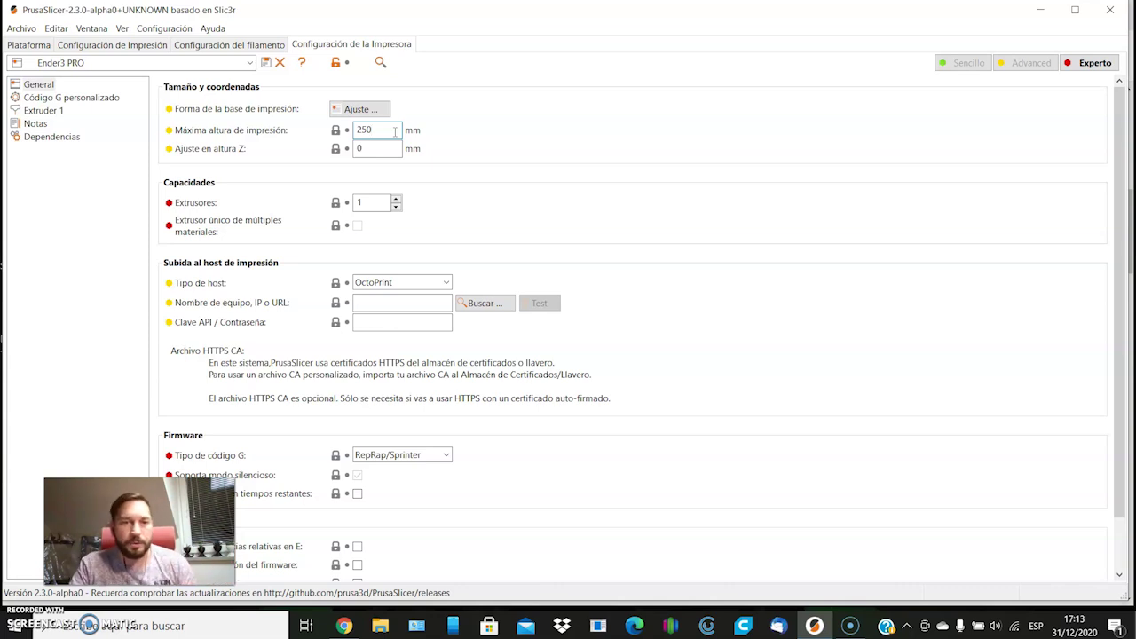
left_click(377, 210)
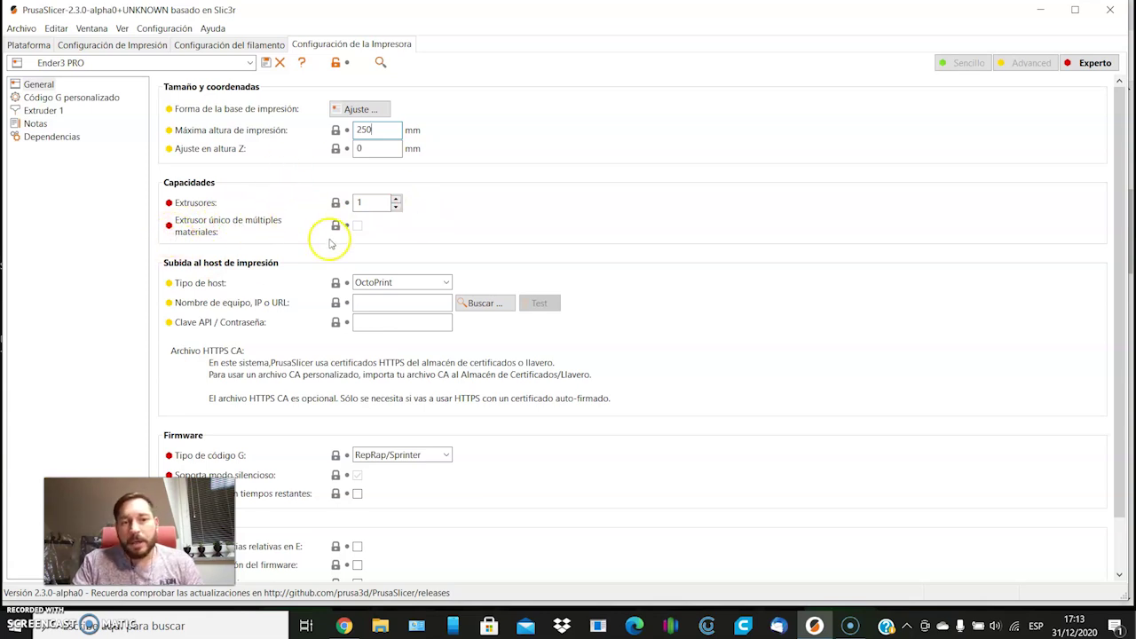
scroll(429, 299, "down", 1)
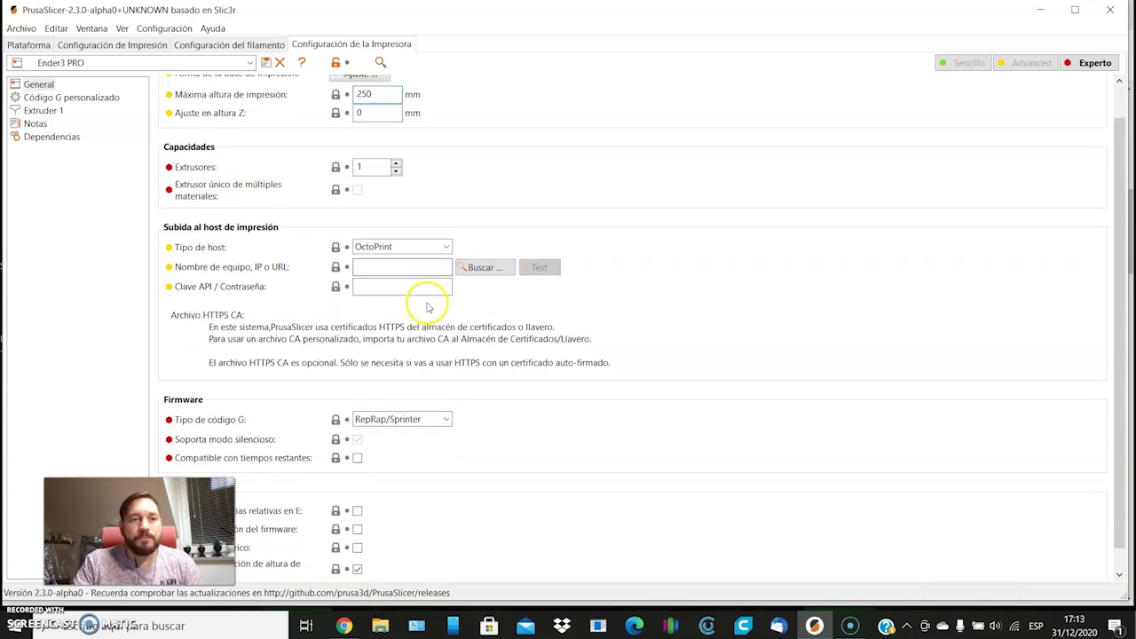
left_click(445, 247)
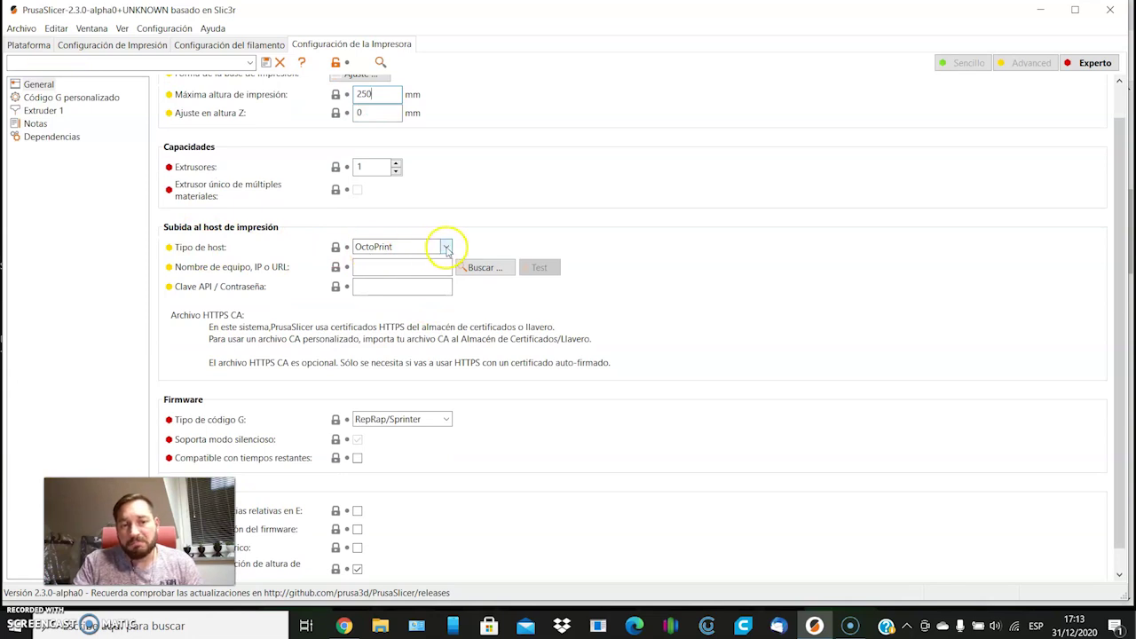
left_click(446, 247)
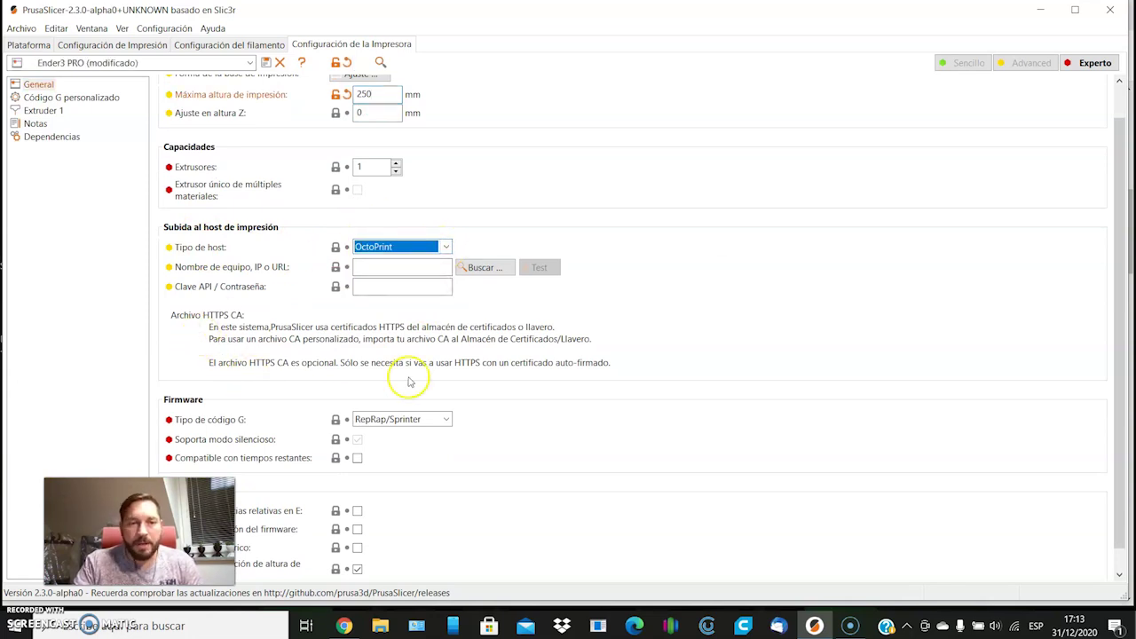
Step: Set the firmware's G-code type to Marlin and disable silent mode support
scroll(302, 294, "down", 1)
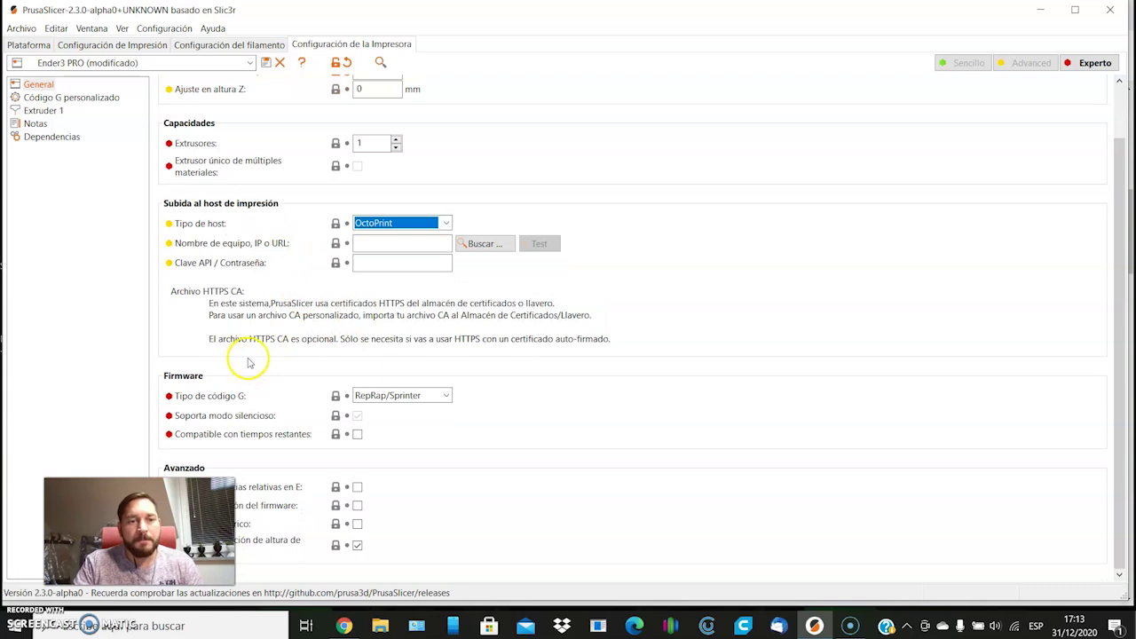
left_click(445, 396)
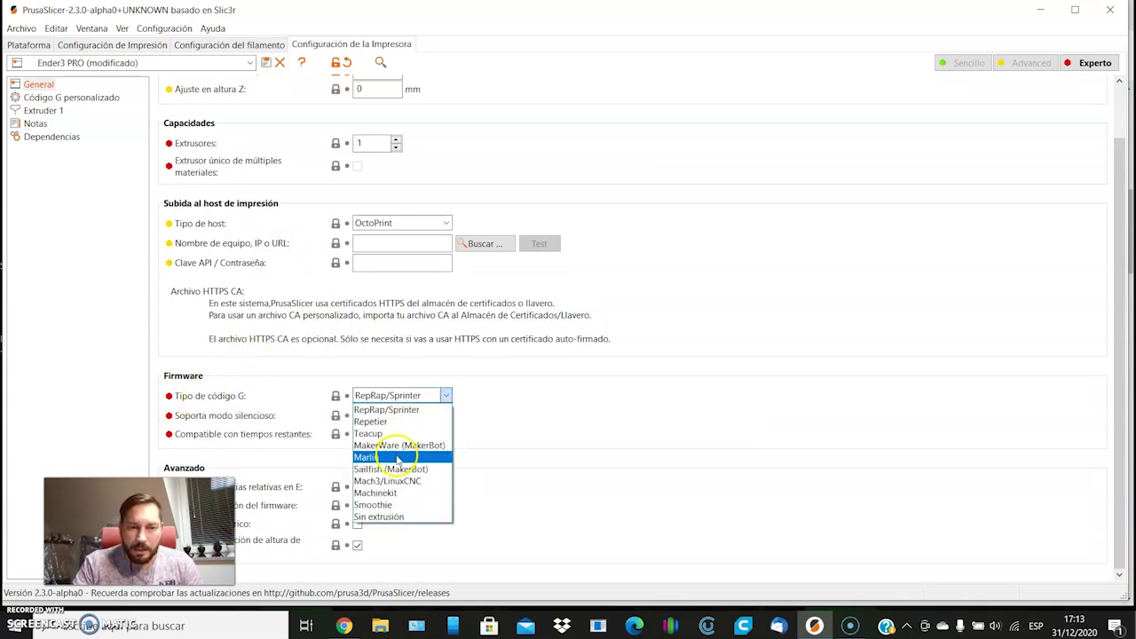
left_click(398, 458)
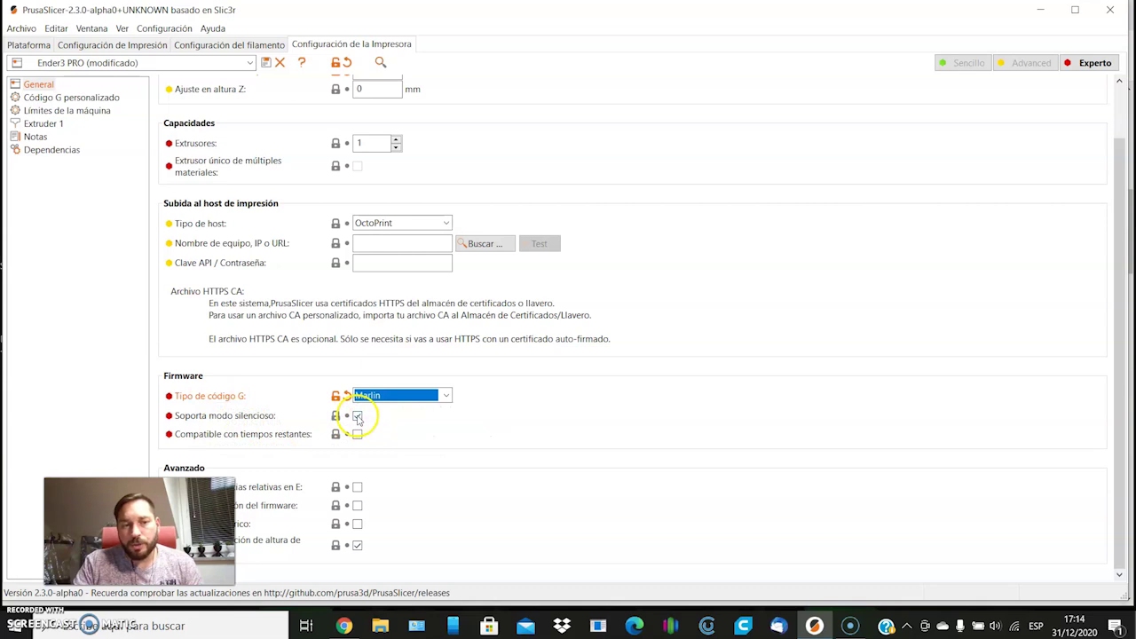
left_click(357, 415)
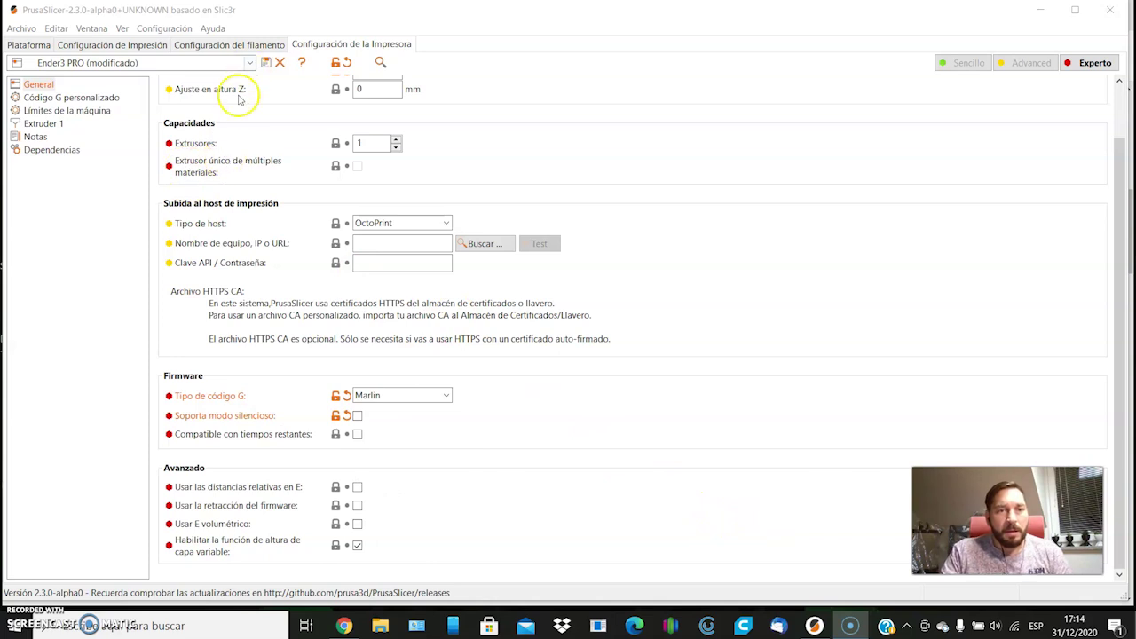
Step: Set Extruder 1's layer height limits to a minimum of 0.10 mm and a maximum of 0.32 mm
left_click(36, 124)
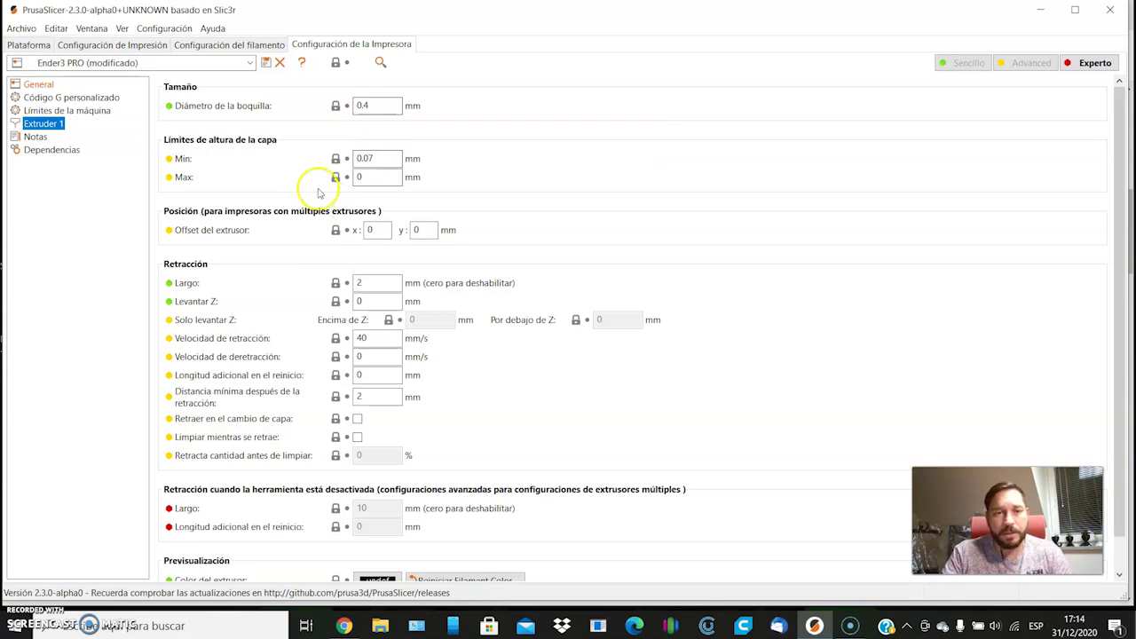
left_click(380, 158)
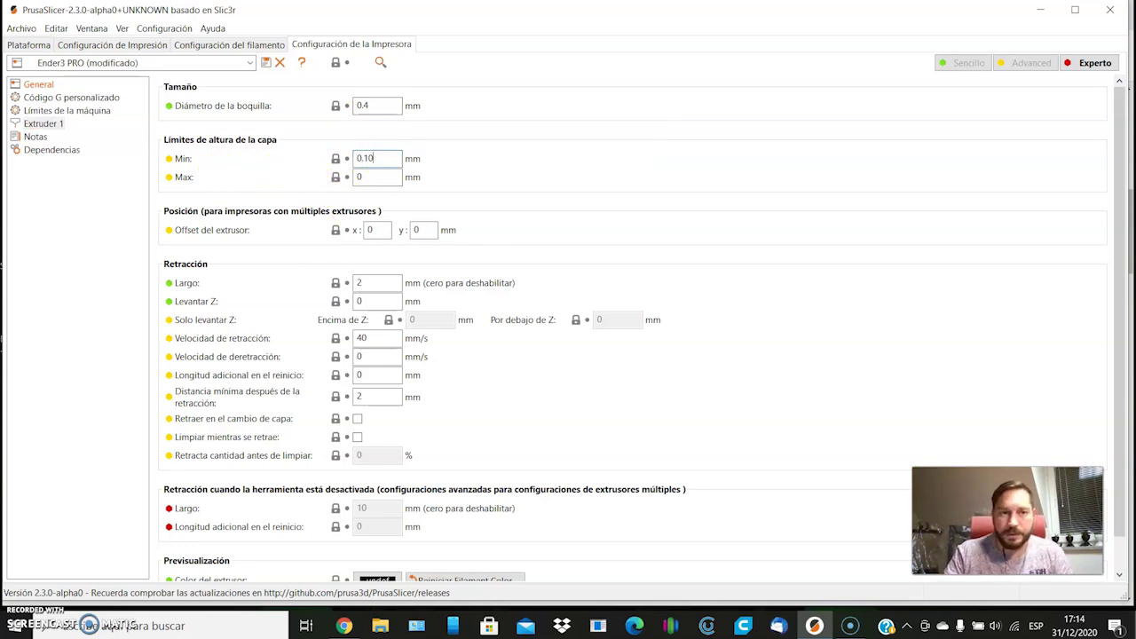
left_click(373, 179)
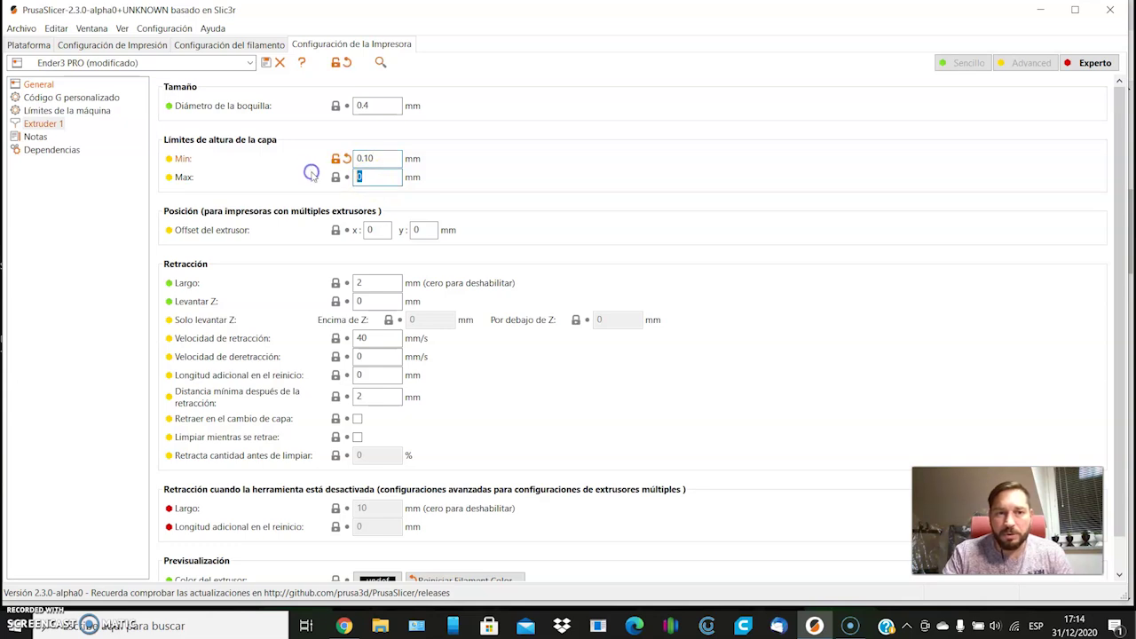
type(".32")
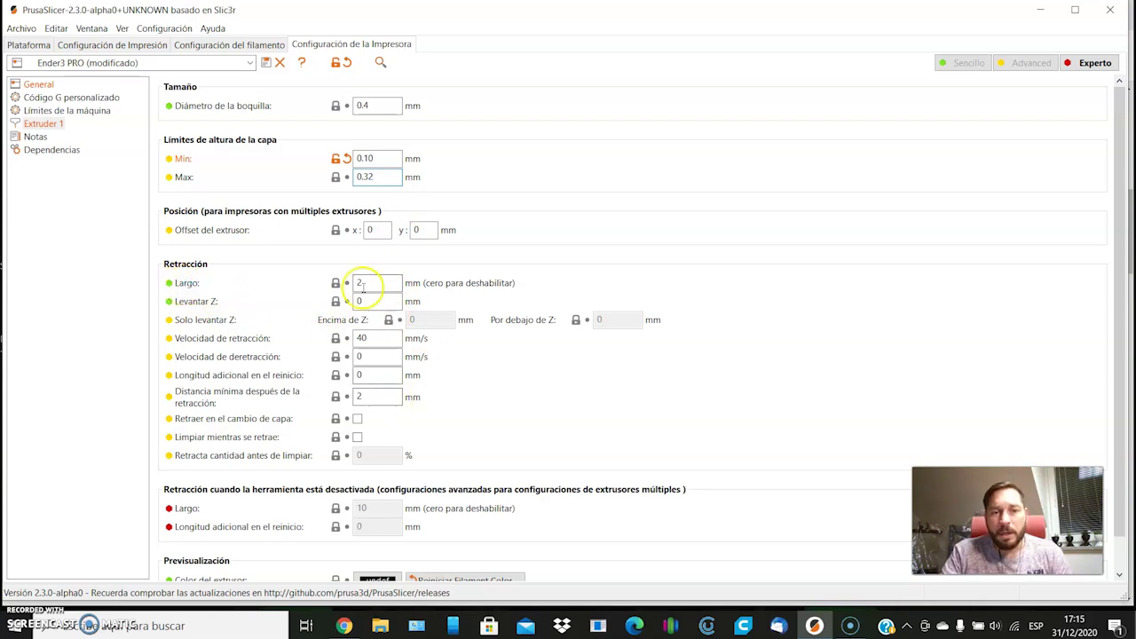
scroll(378, 330, "down", 1)
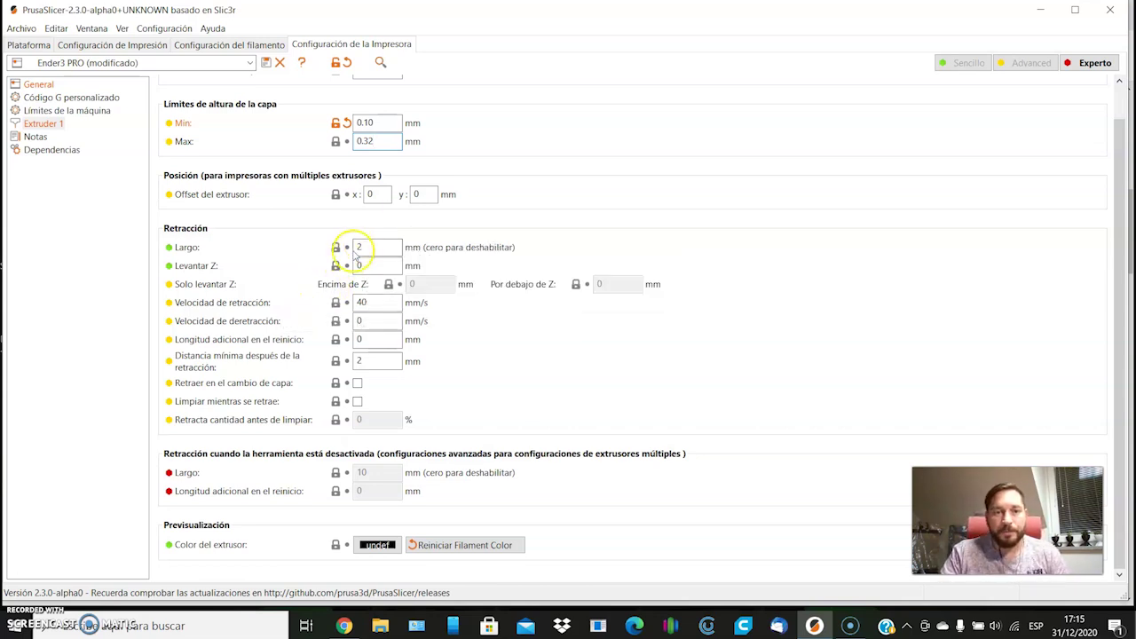
Step: Set Extruder 1's retraction length to 6 mm and its Z lift to 0.24 mm
left_click(364, 248)
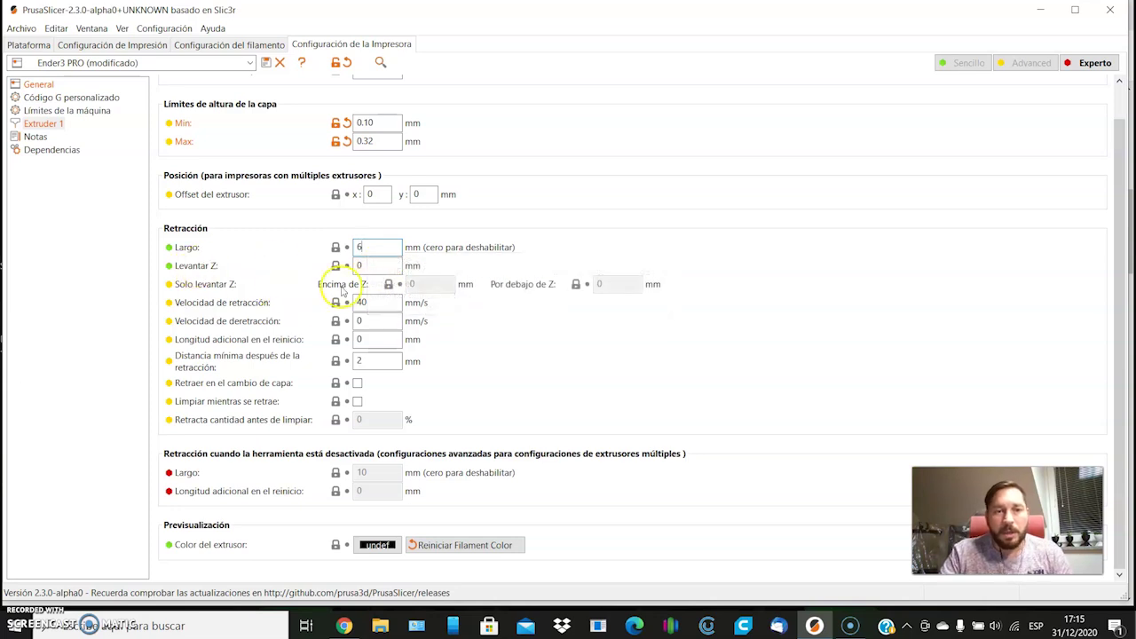
left_click(373, 267)
type("0.24")
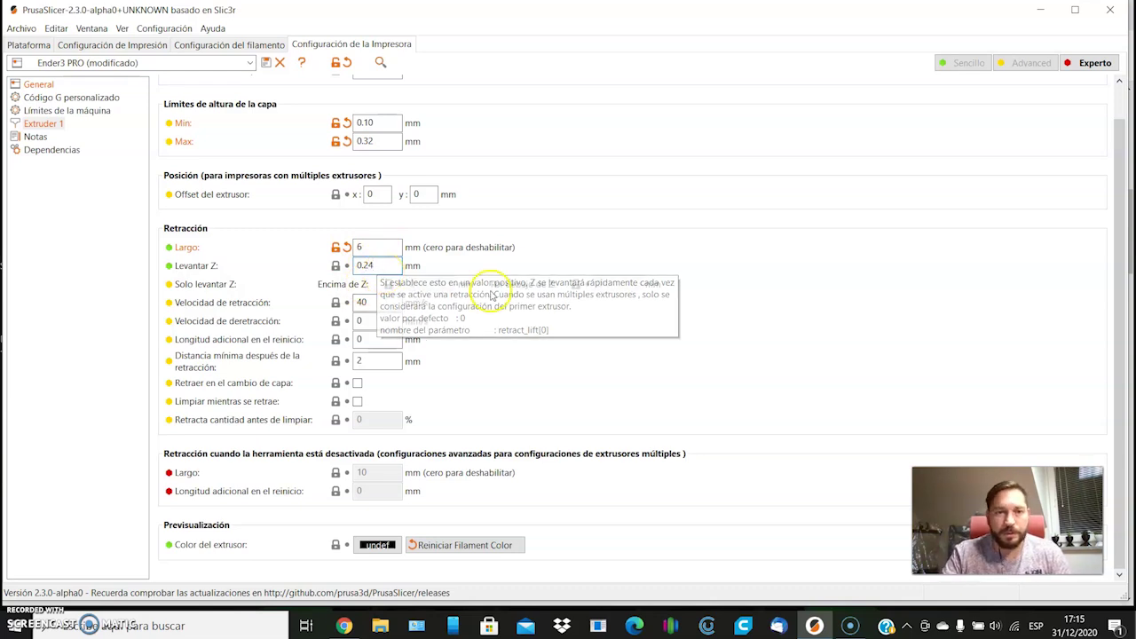
left_click(439, 273)
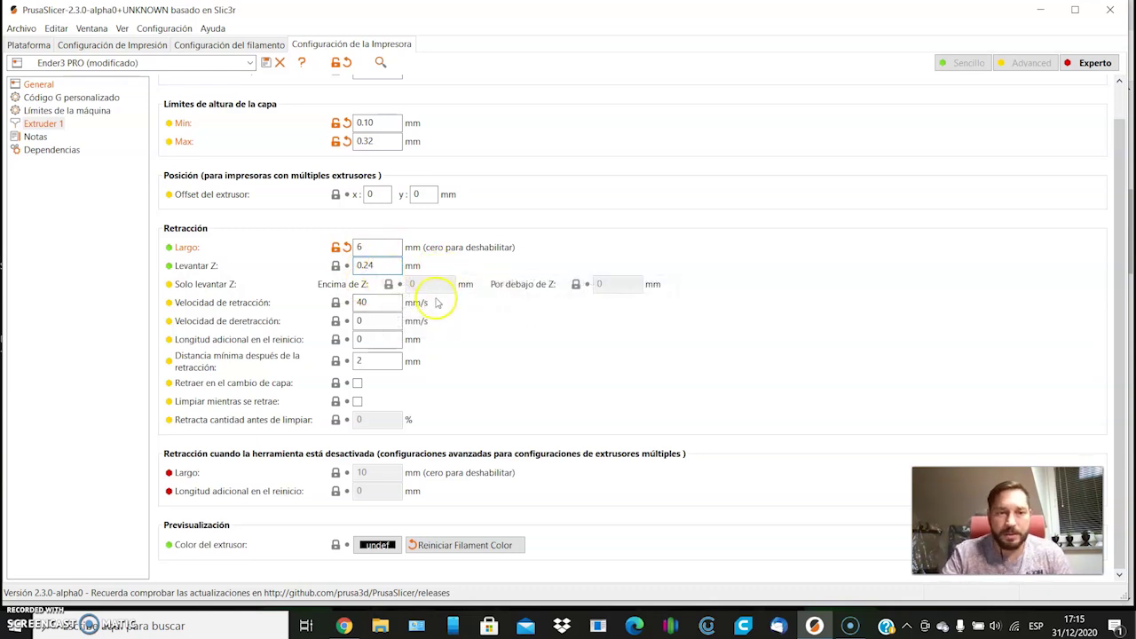
Step: Set Extruder 1's retraction speed to 35 mm/s and enable wiping while retracting
double_click(361, 302)
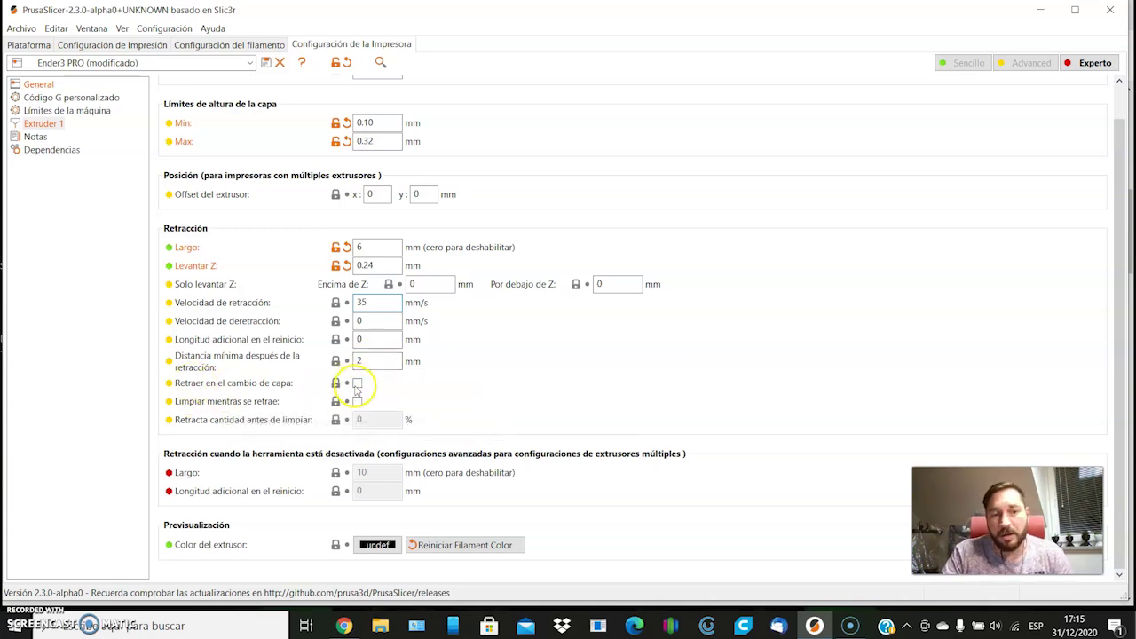
left_click(358, 384)
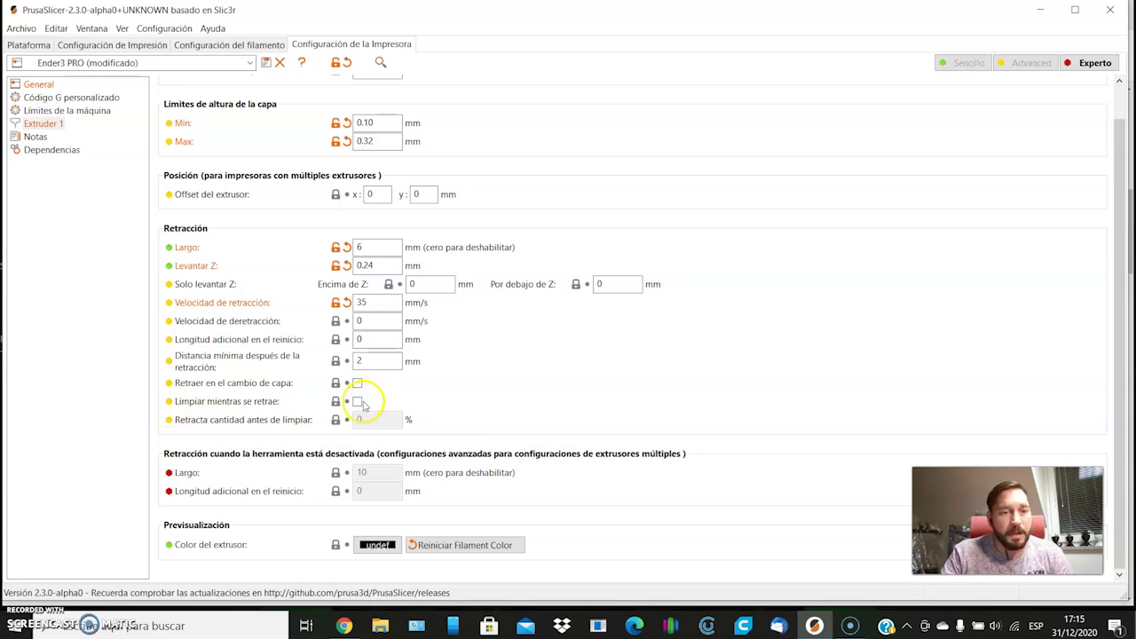
left_click(358, 401)
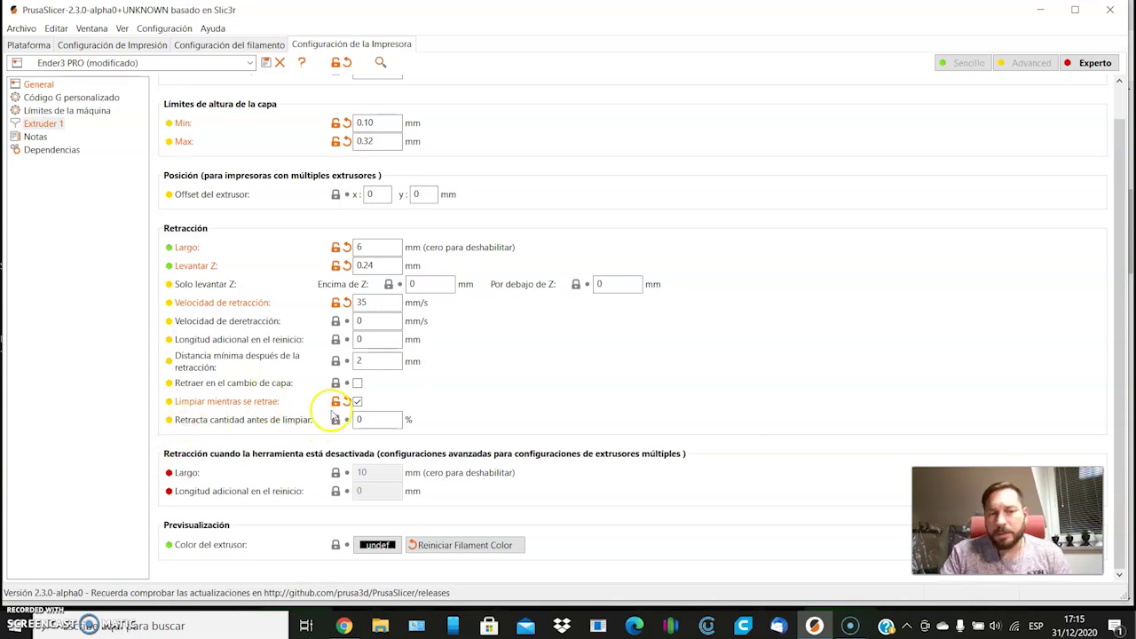
scroll(435, 491, "up", 1)
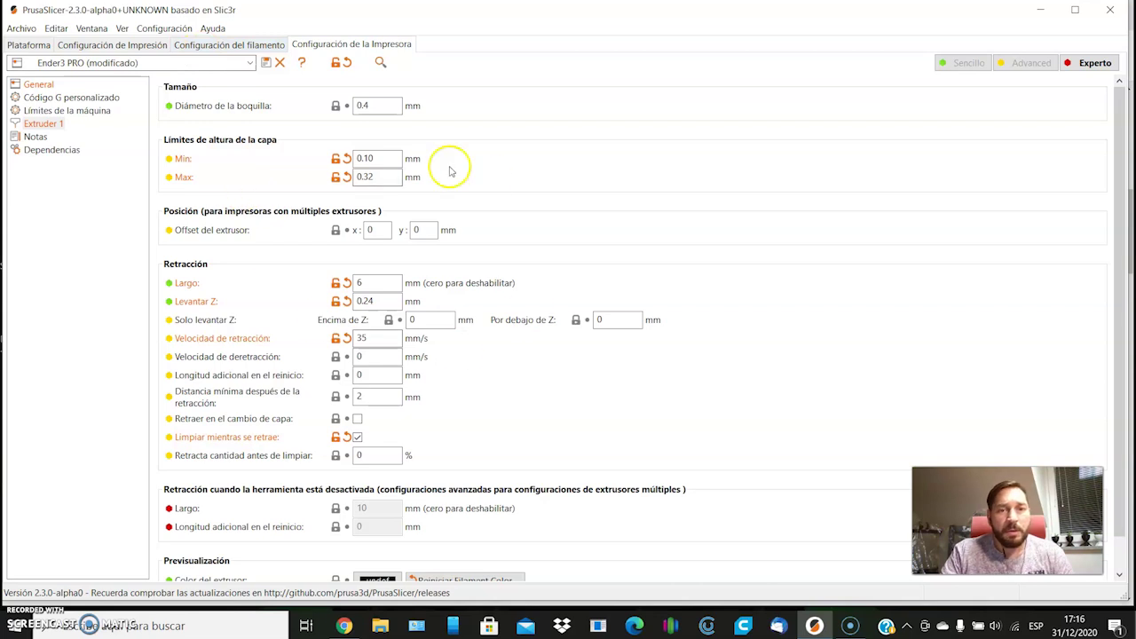
scroll(419, 496, "down", 1)
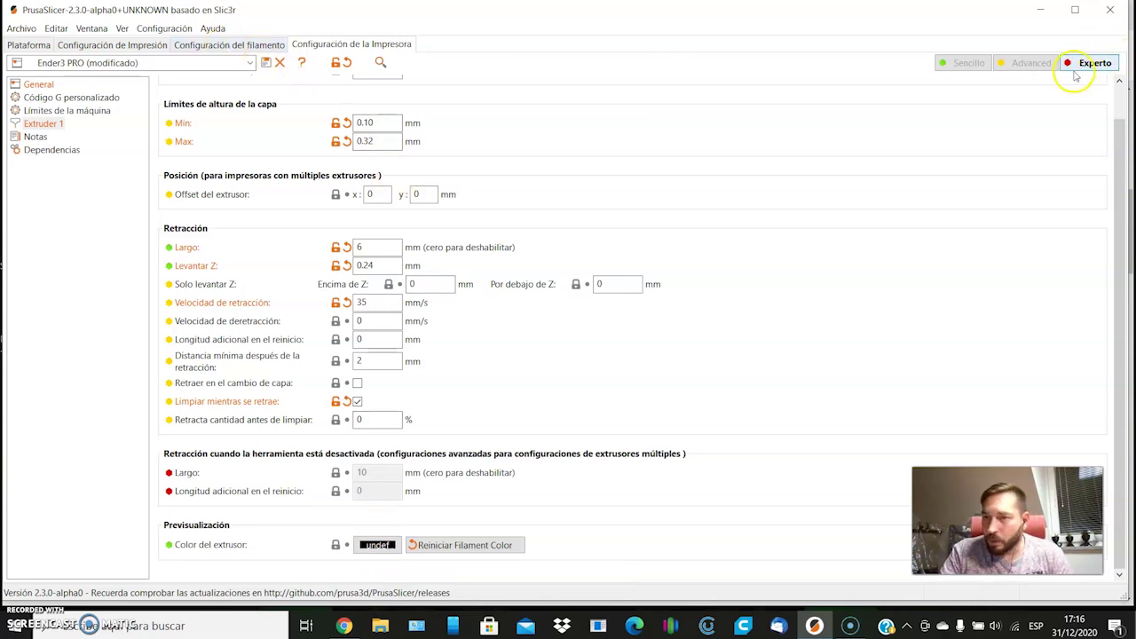
Step: Open the Ender3 PRO filament settings and set the extrusion multiplier to 0.90
left_click(236, 45)
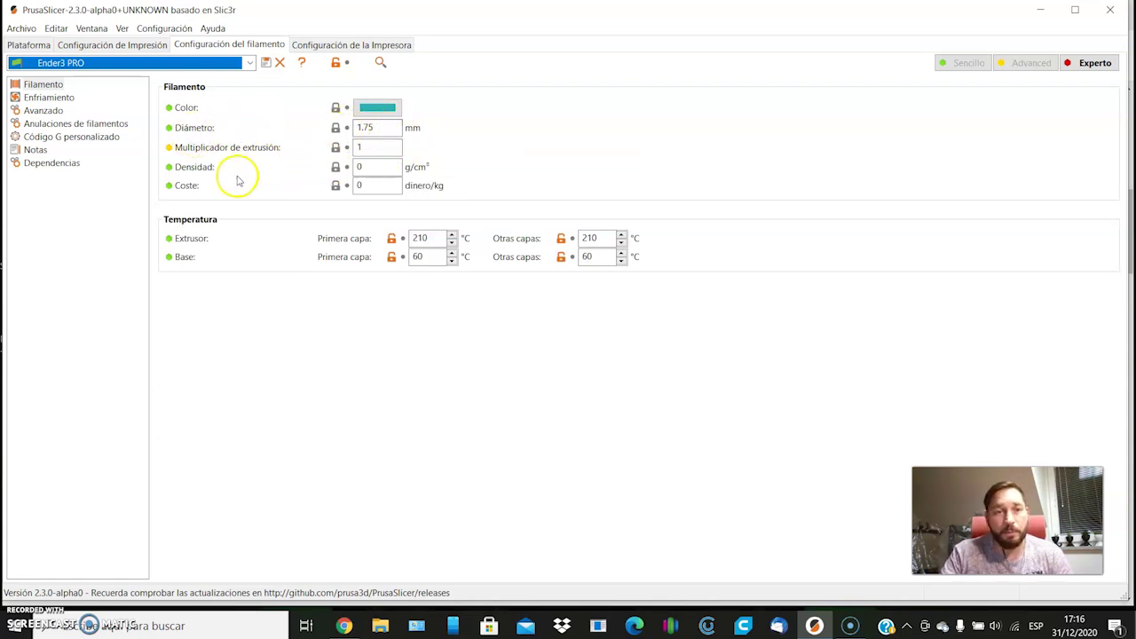
mouse_move(312, 144)
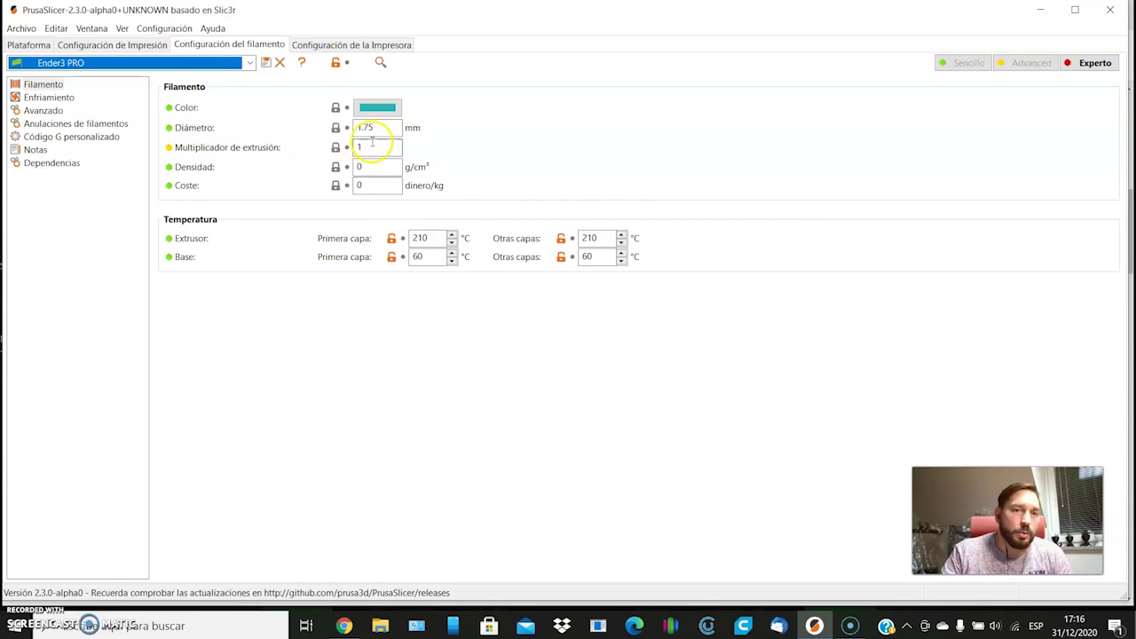
mouse_move(367, 148)
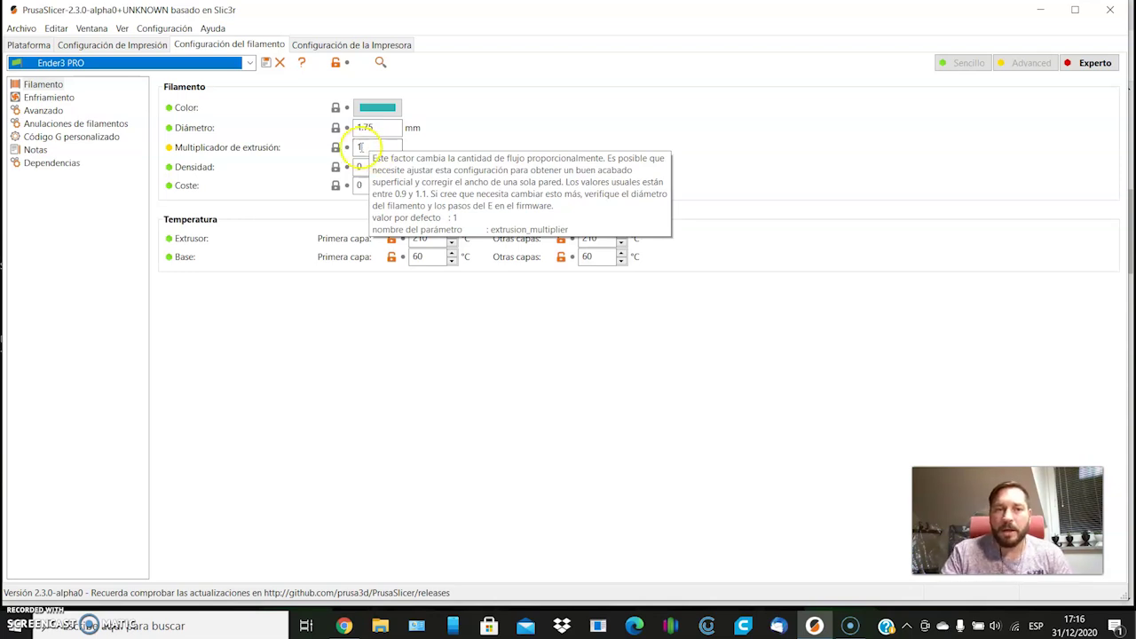
left_click(330, 149)
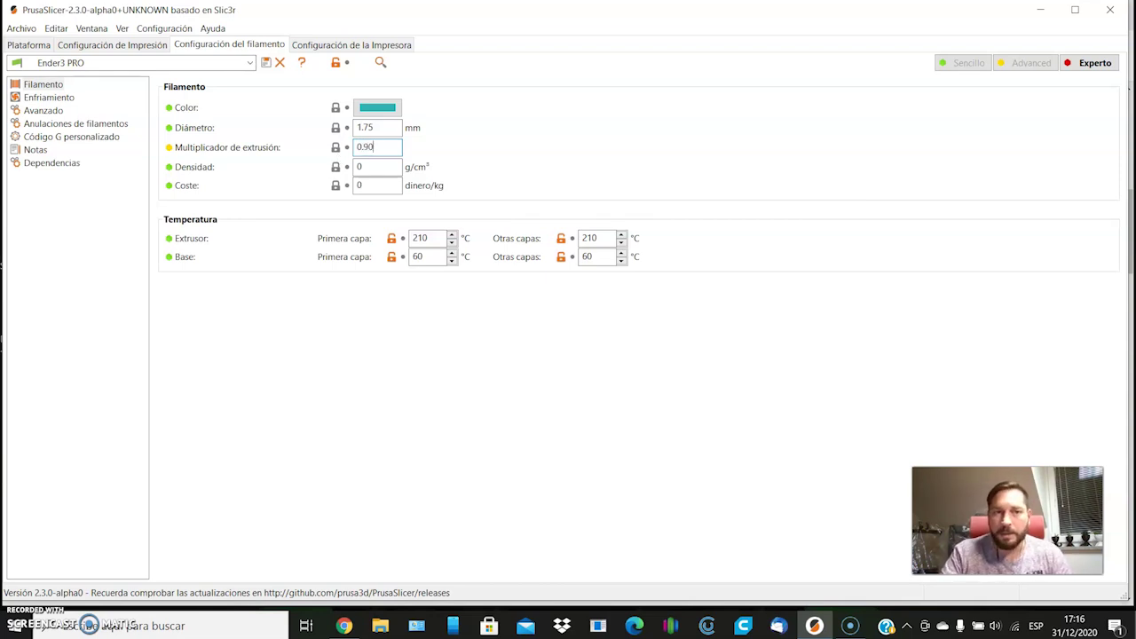
Step: Set the filament's density to 1.25 g/cm³ and its cost to 1000 per kilogram
left_click(368, 170)
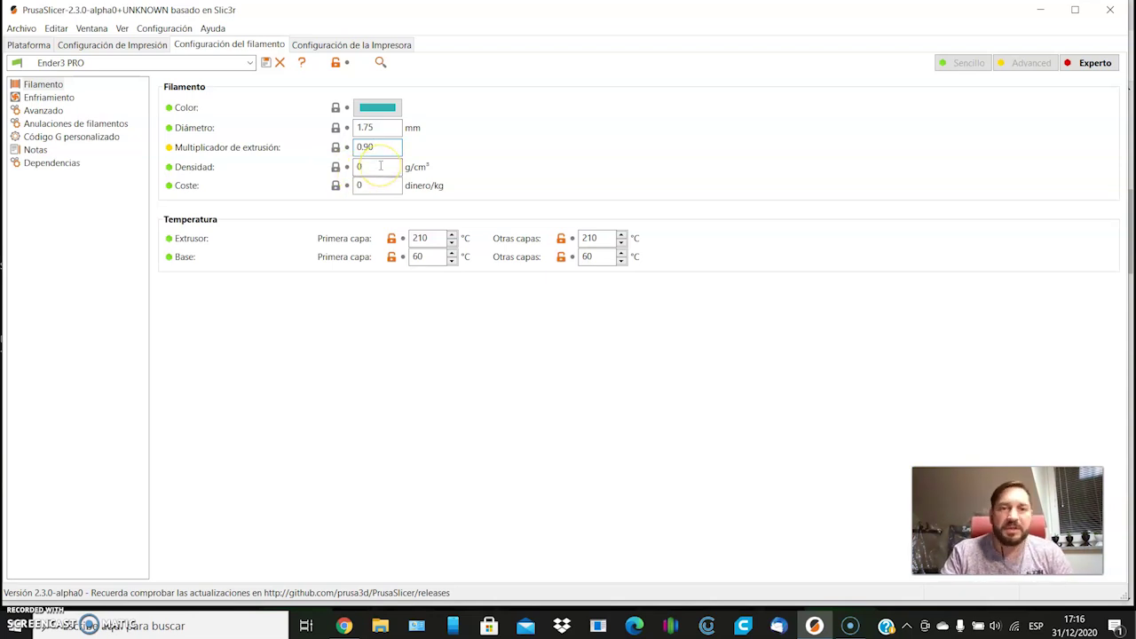
left_click(378, 166)
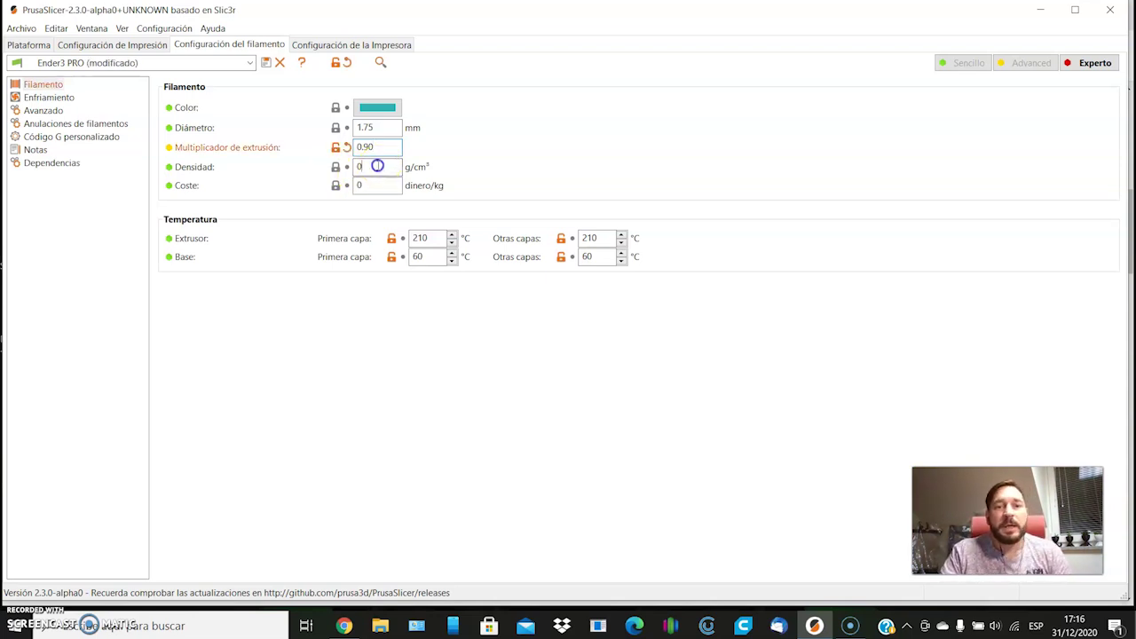
type("1.25")
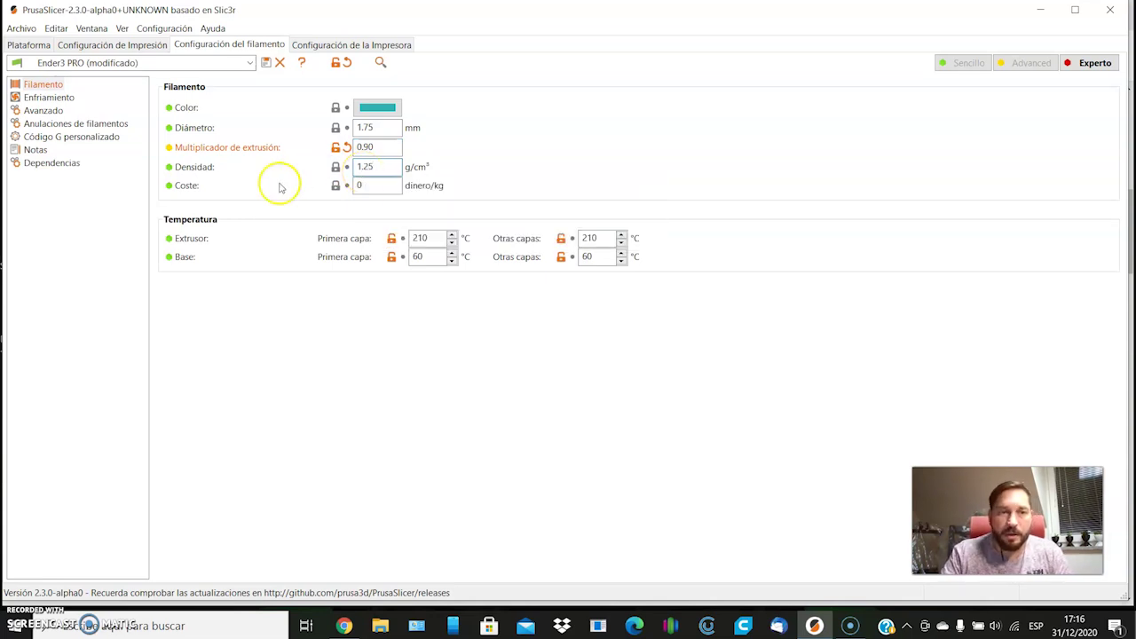
left_click(372, 187)
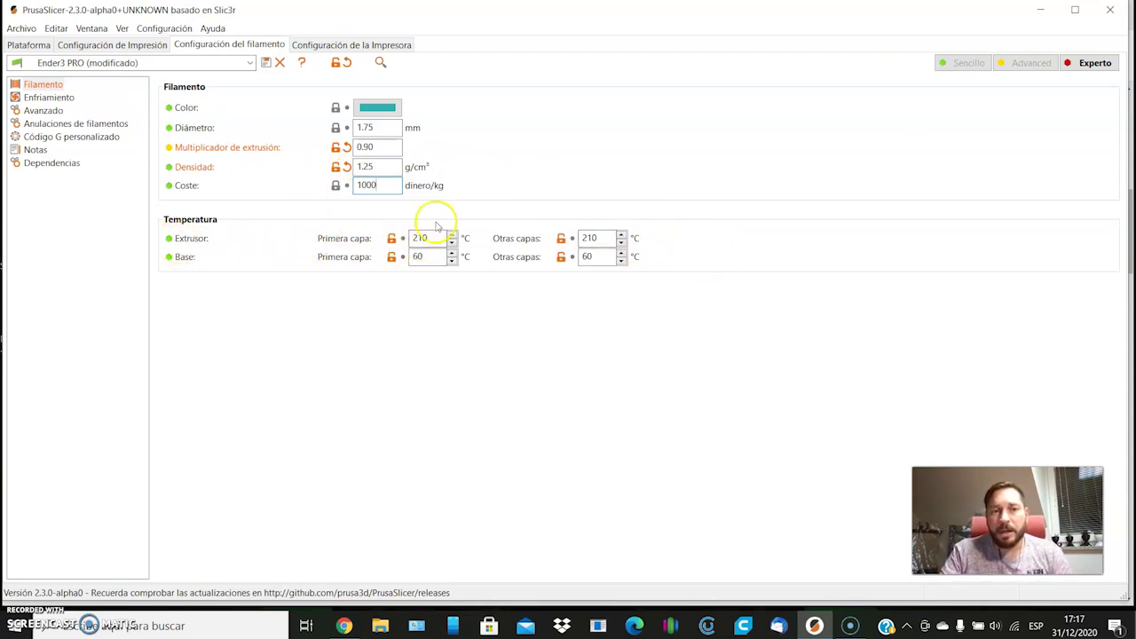
Step: Set the first-layer temperatures to 215 °C for the extruder and 65 °C for the bed
mouse_move(419, 238)
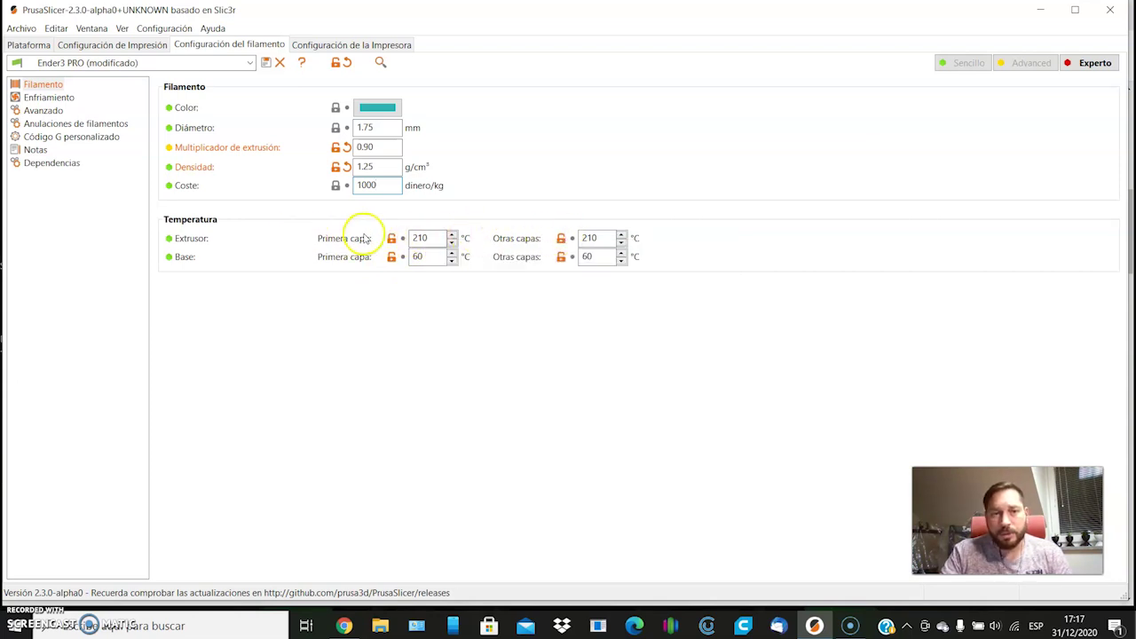
left_click(425, 238)
key("BackSpace")
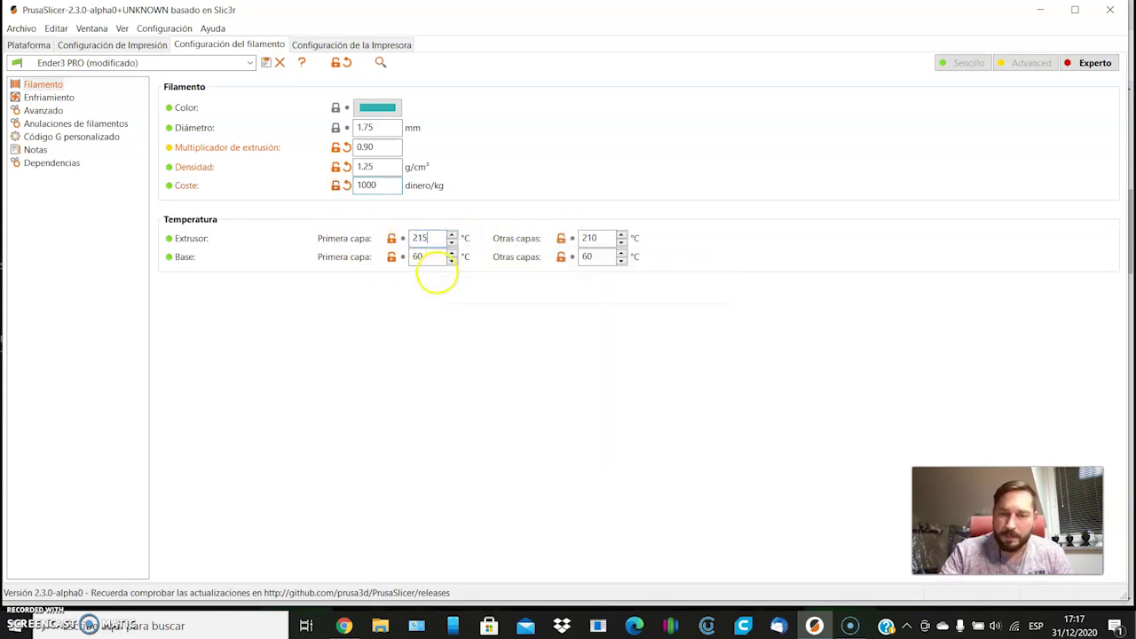
double_click(599, 238)
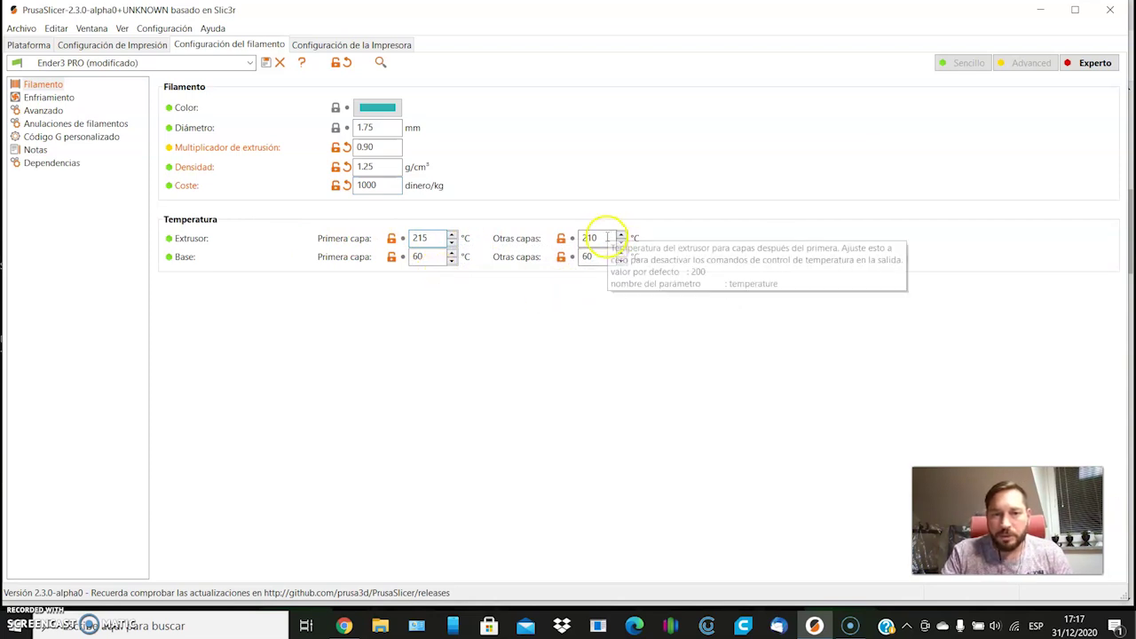
left_click(426, 257)
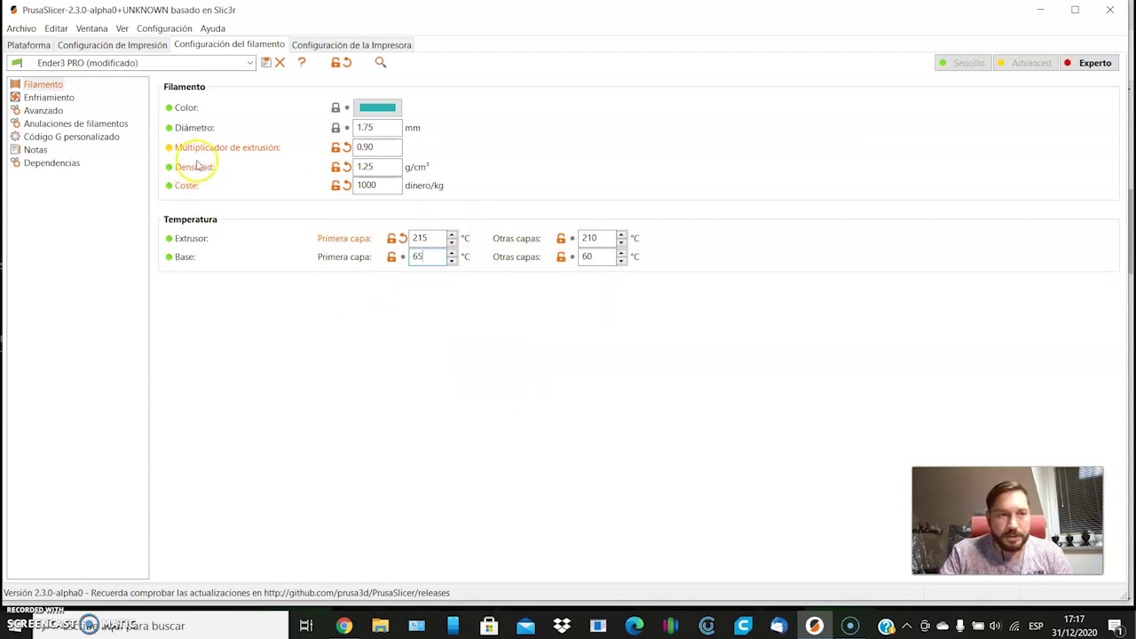
Step: Enable keeping the fan always on in the filament's cooling settings, then return to its general filament settings
left_click(49, 97)
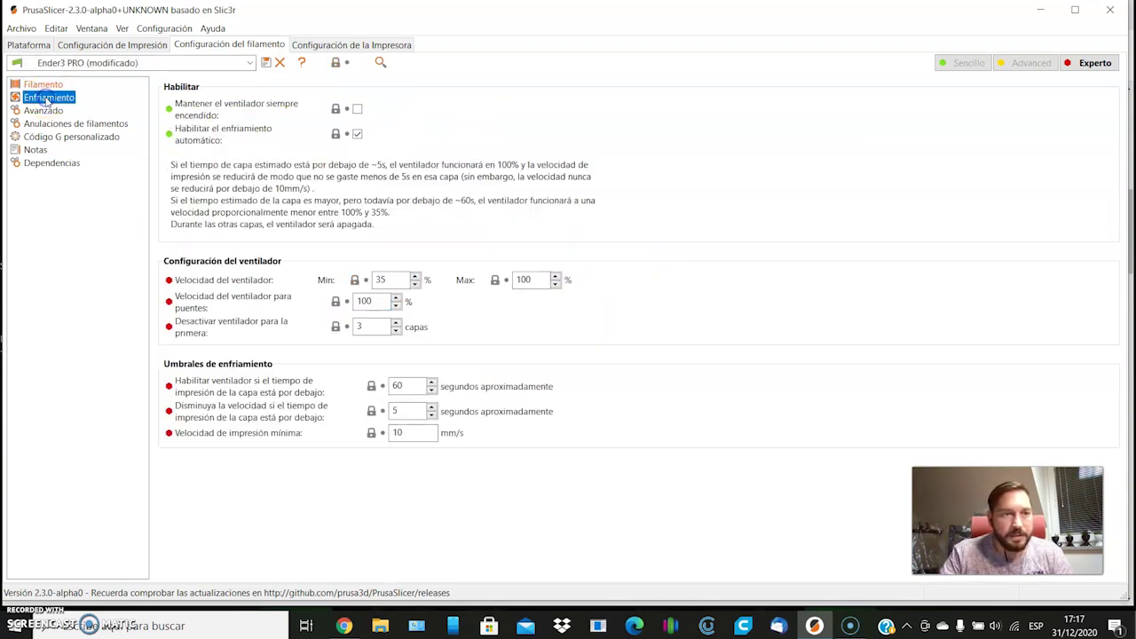
left_click(356, 108)
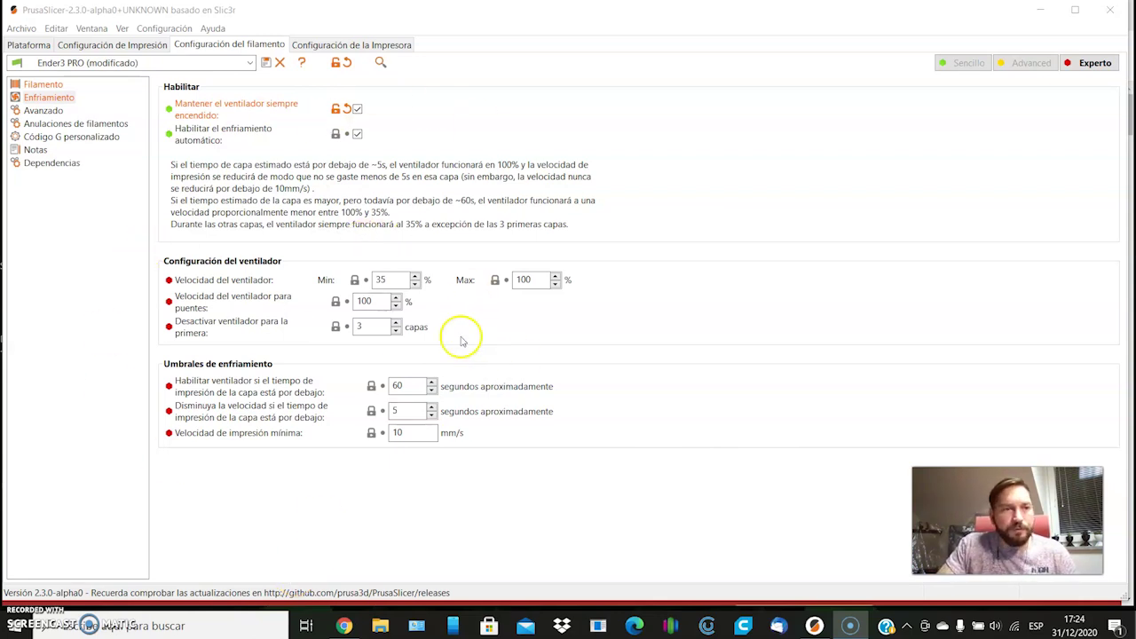
left_click(45, 85)
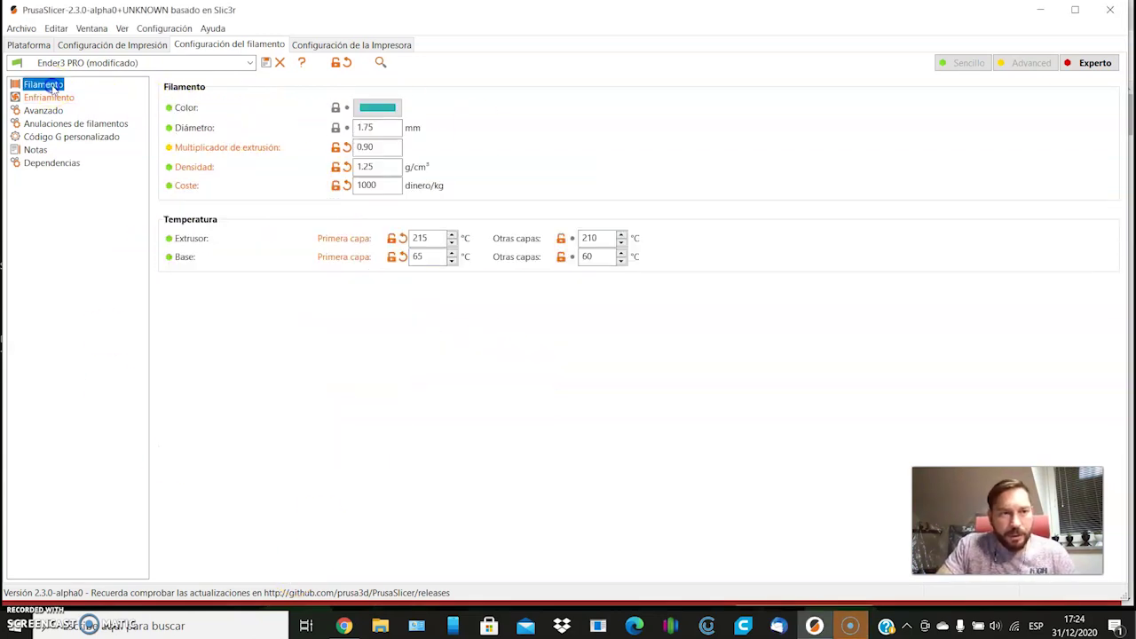
Step: Open the print settings and set the layer height to 0.20 mm and the first layer height to 0.24 mm
left_click(126, 46)
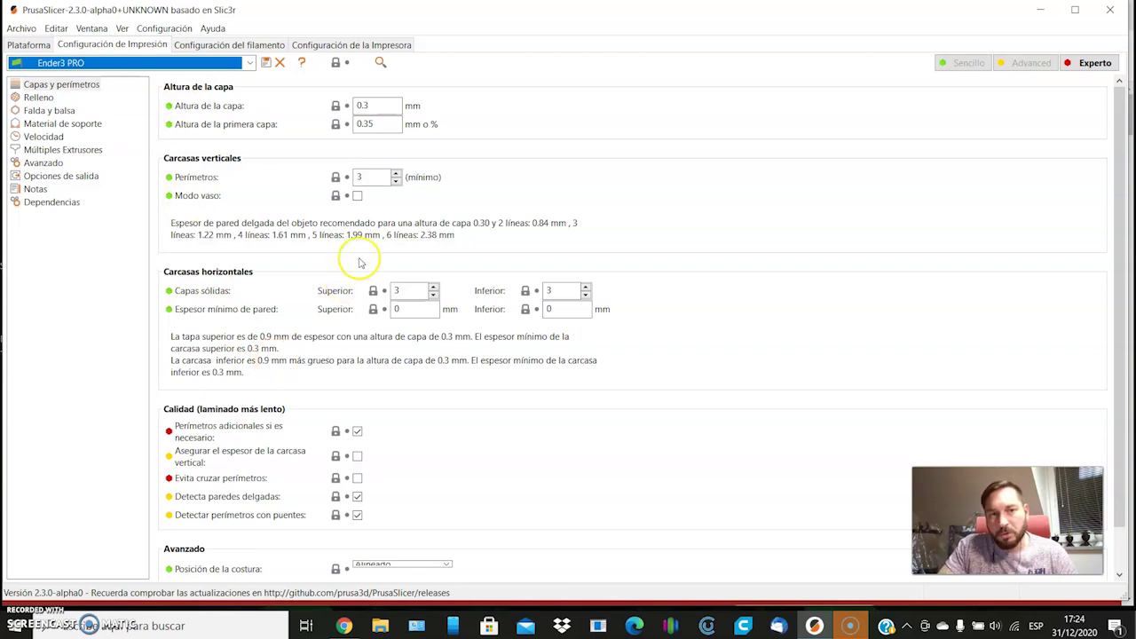
left_click(371, 104)
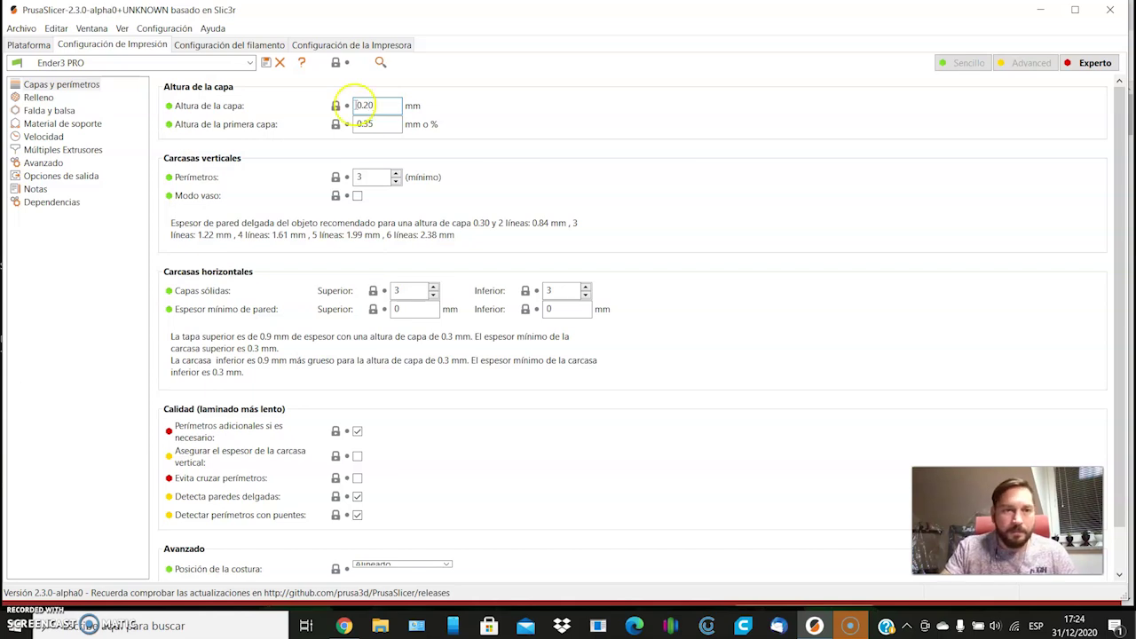
left_click(376, 135)
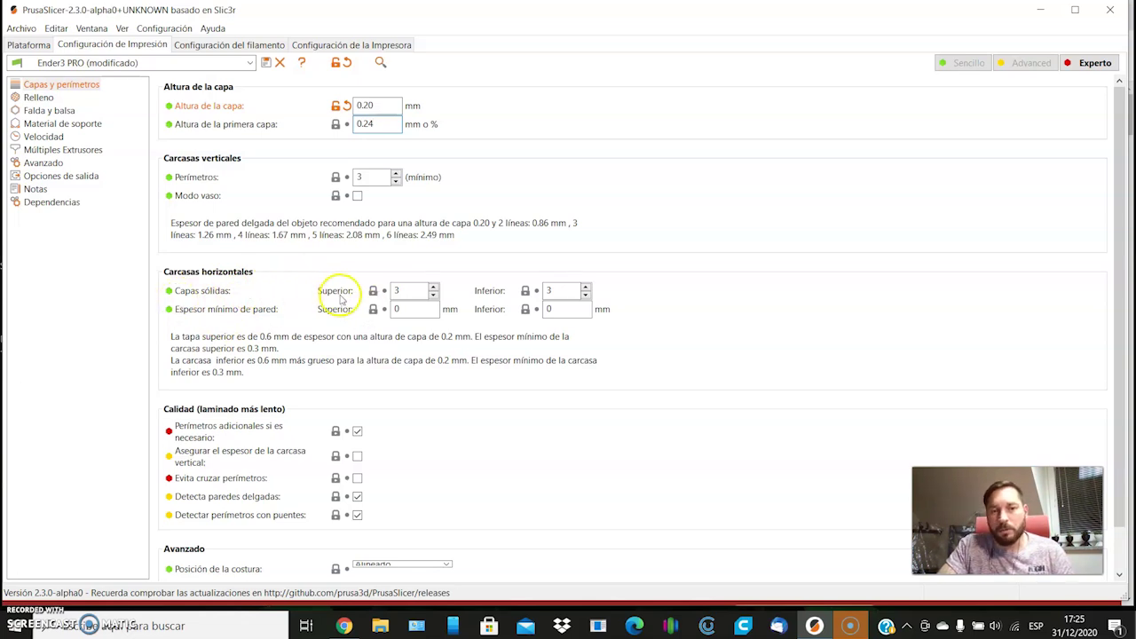
Step: Set the seam position to "Más cercano" and enable printing external perimeters first
mouse_move(414, 296)
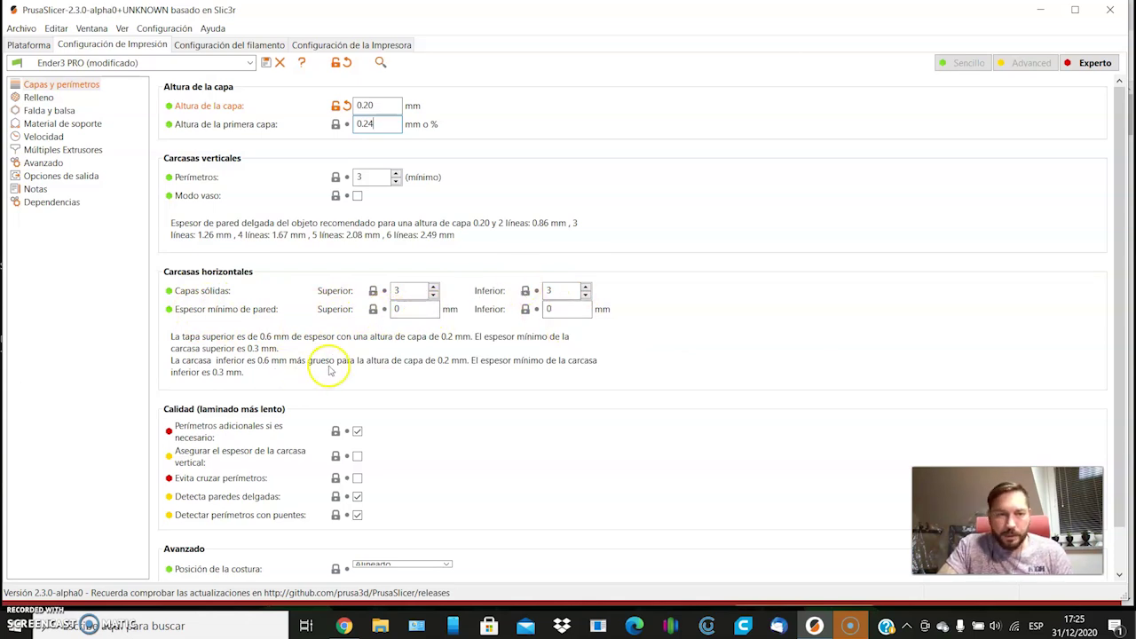
scroll(363, 360, "down", 1)
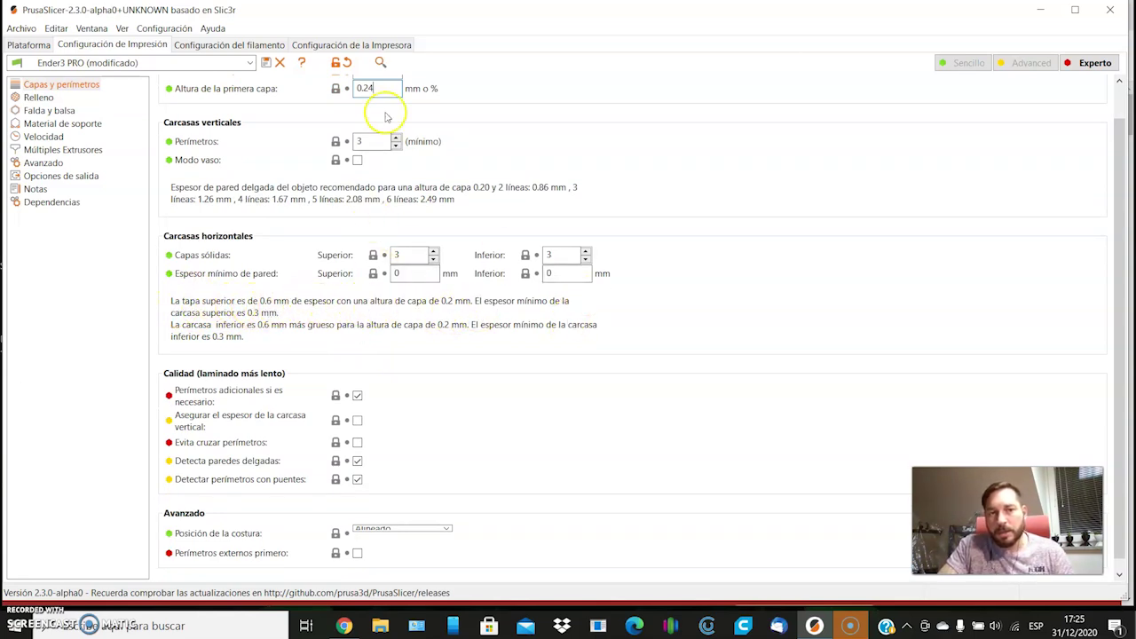
scroll(399, 155, "up", 1)
scroll(399, 155, "up", 1)
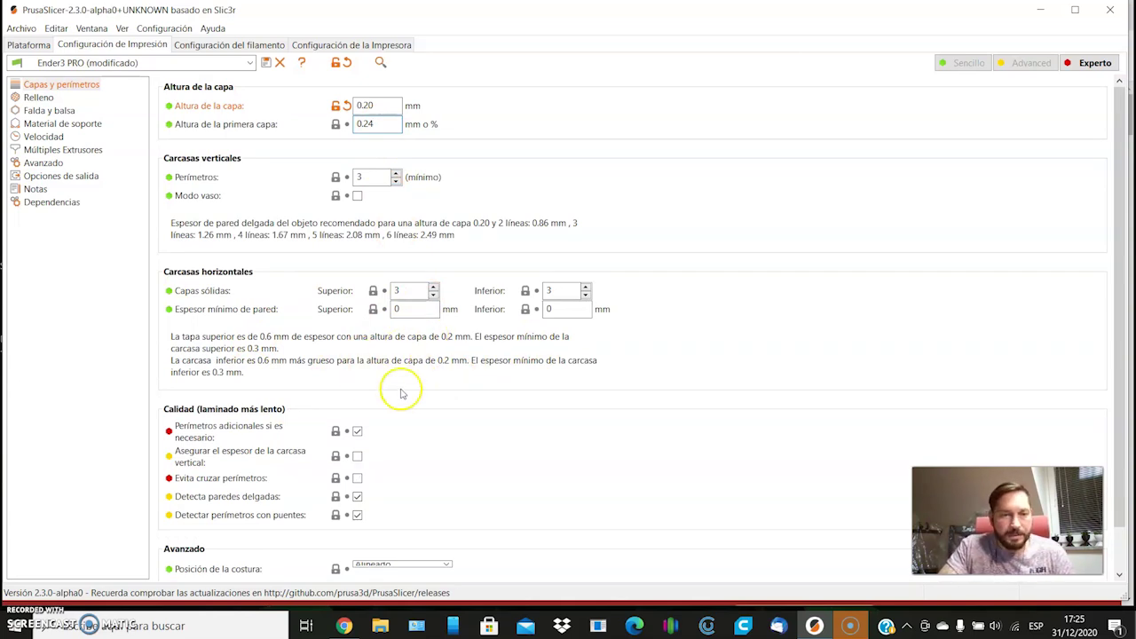
scroll(402, 391, "down", 1)
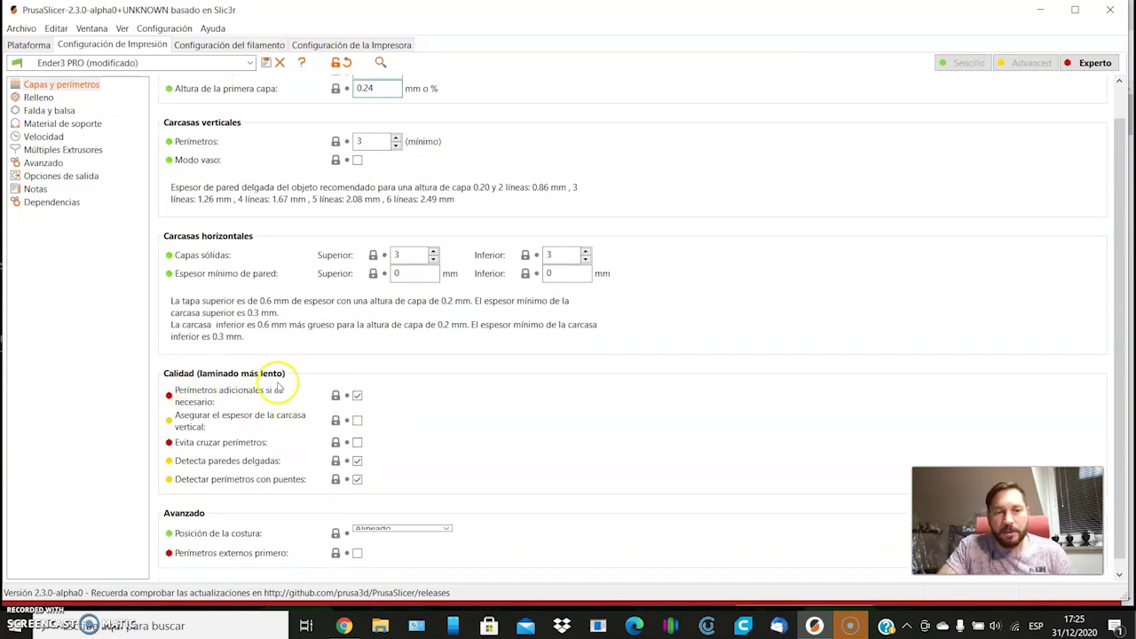
scroll(266, 391, "down", 1)
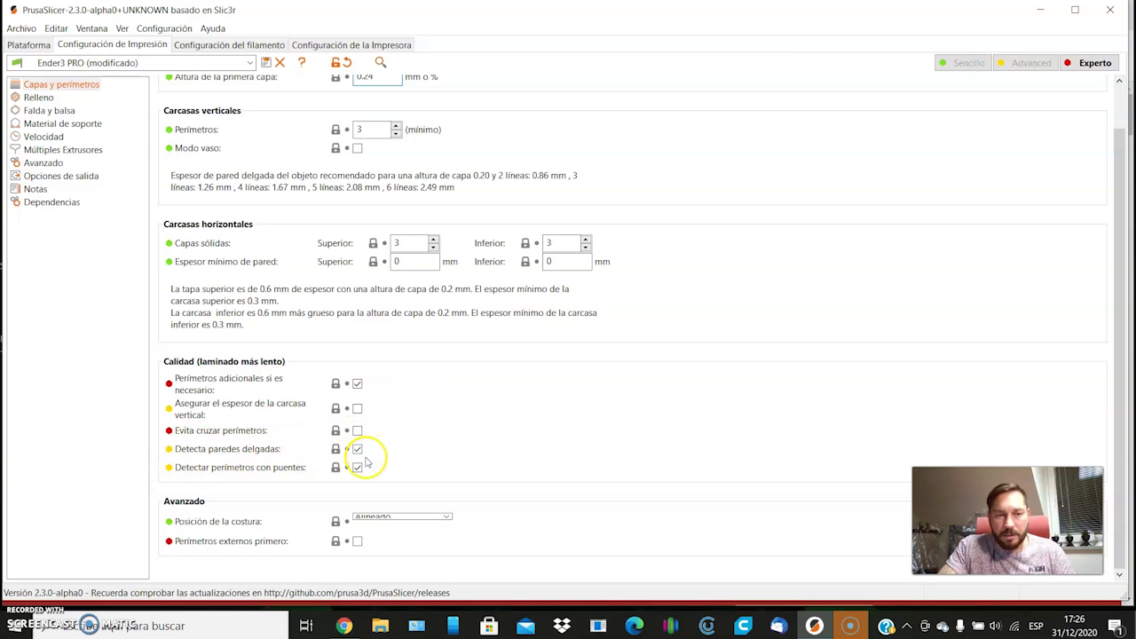
mouse_move(321, 477)
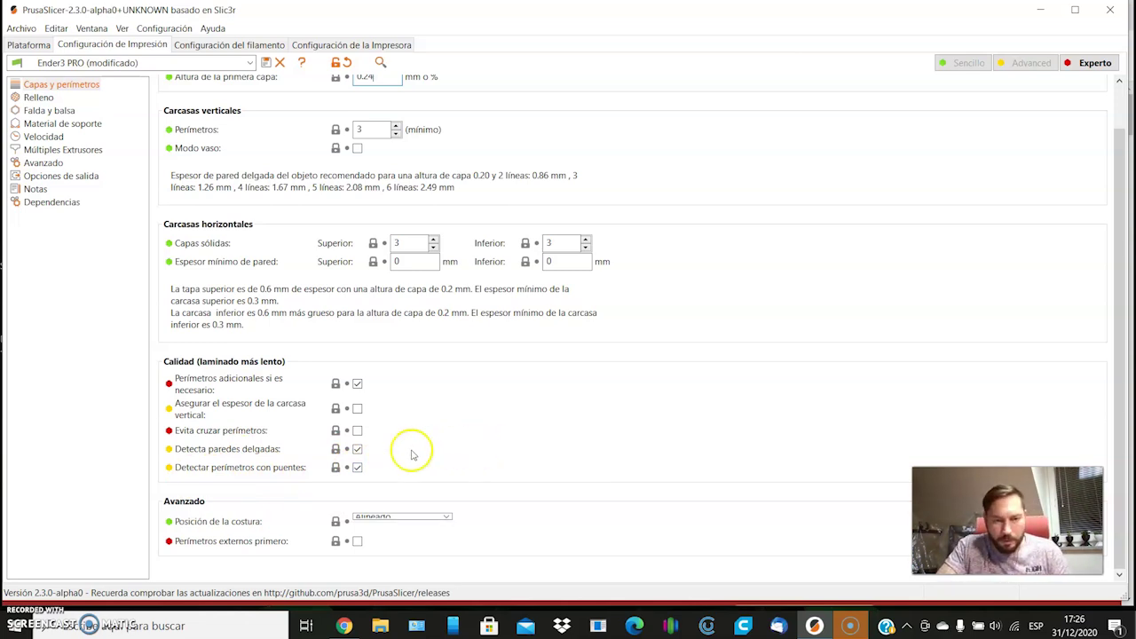
left_click(445, 516)
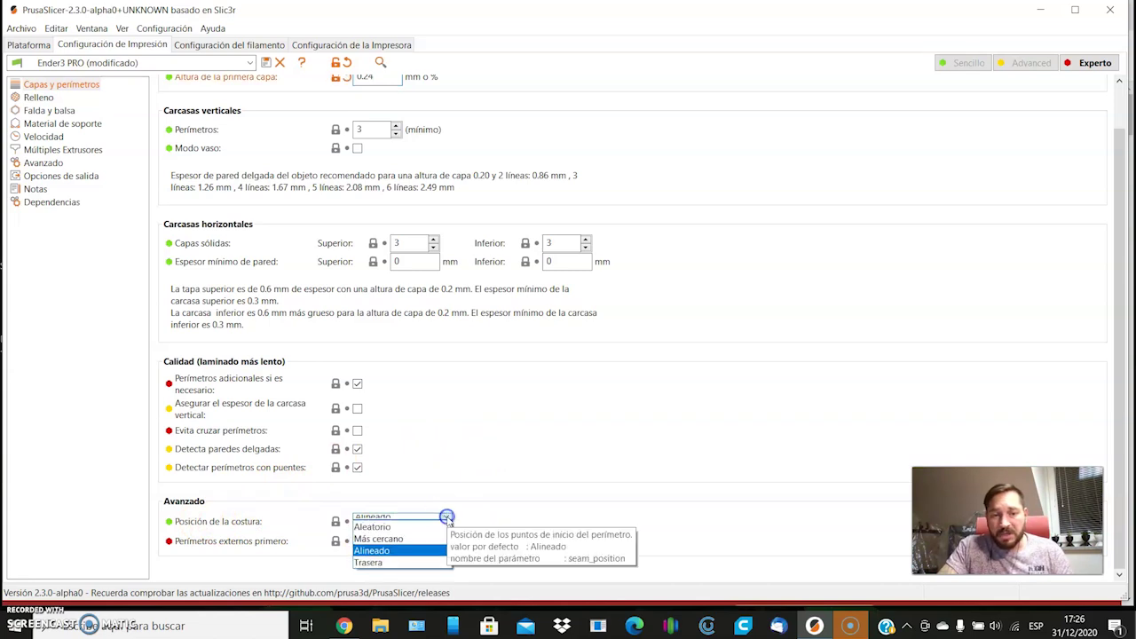
left_click(391, 539)
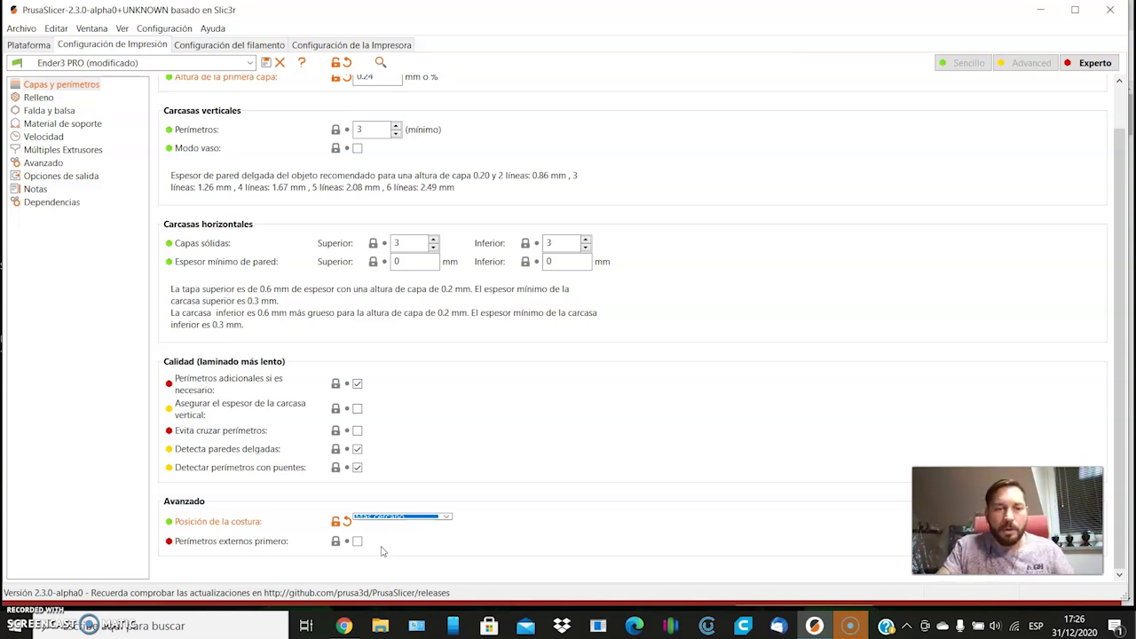
left_click(357, 541)
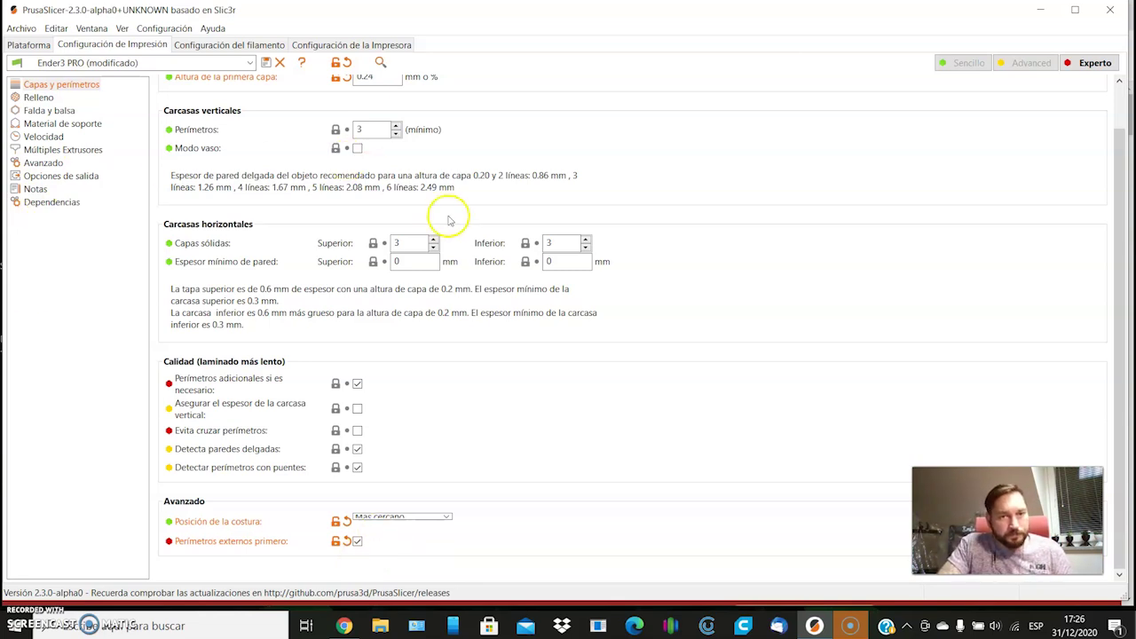
Step: Open the infill settings of the print profile and set the infill pattern to Giroide
scroll(213, 184, "up", 2)
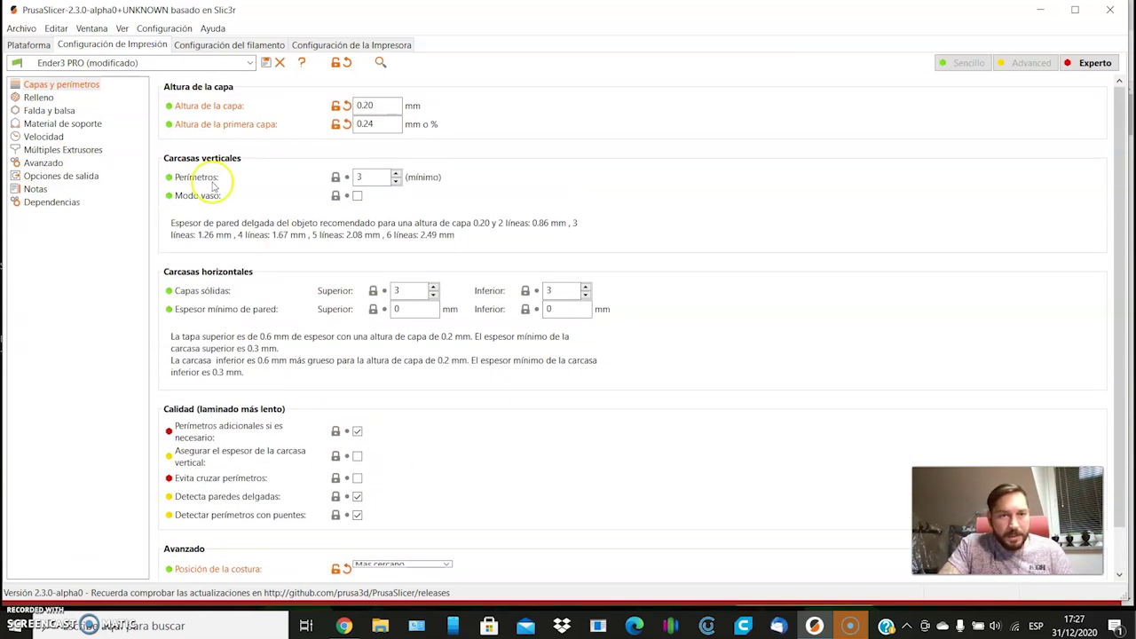
left_click(39, 97)
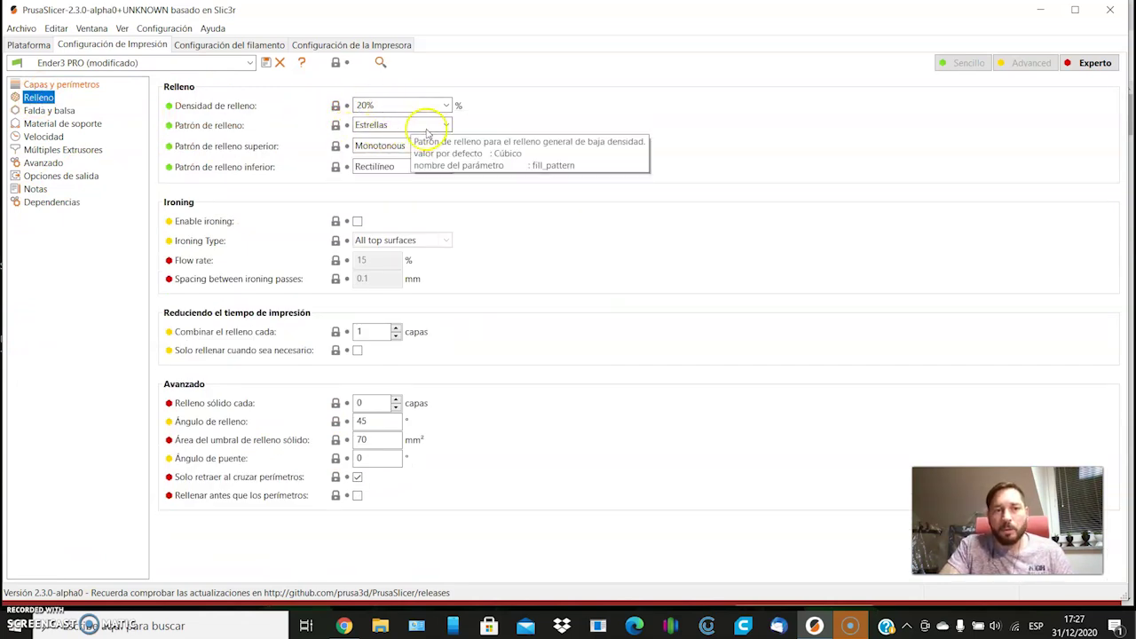
left_click(443, 126)
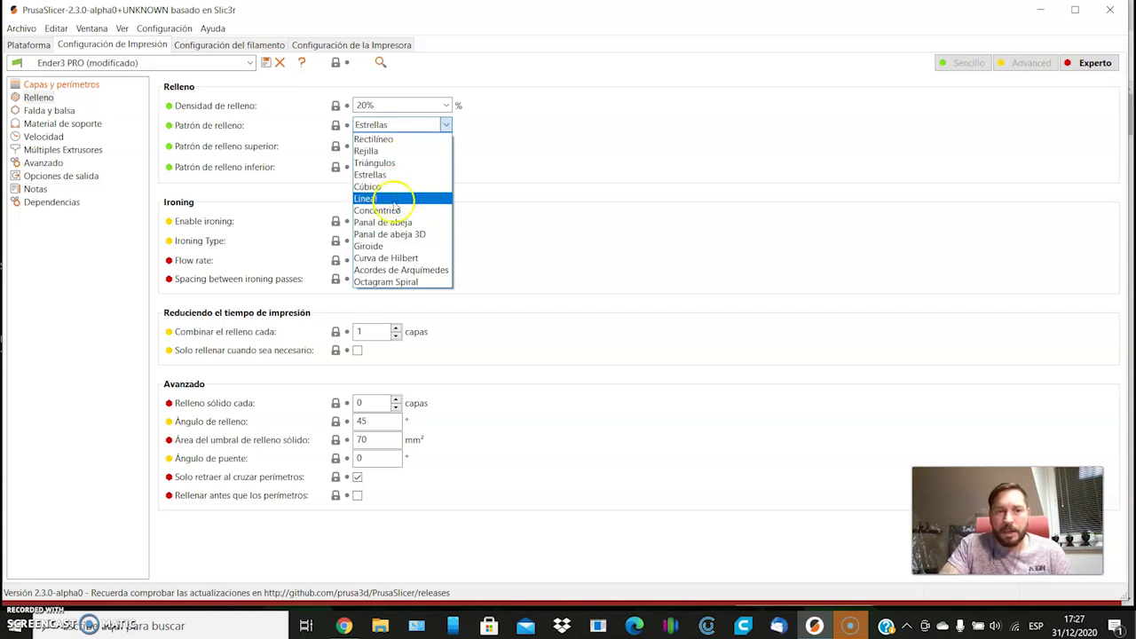
left_click(393, 248)
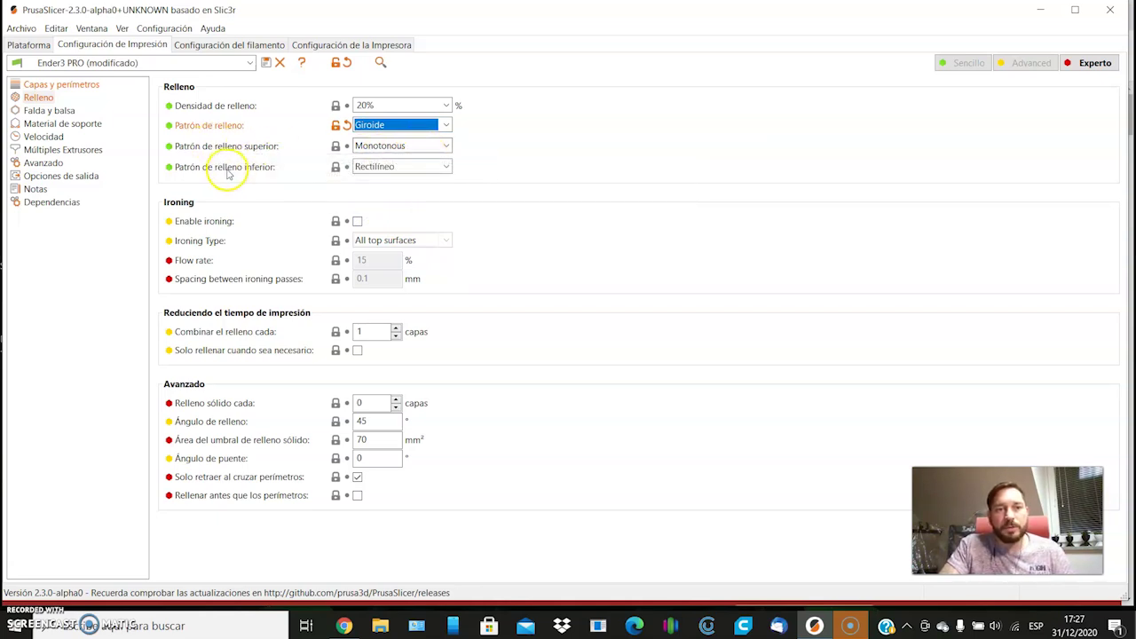
Step: Set both the top and the bottom infill patterns to Monotonous
left_click(446, 146)
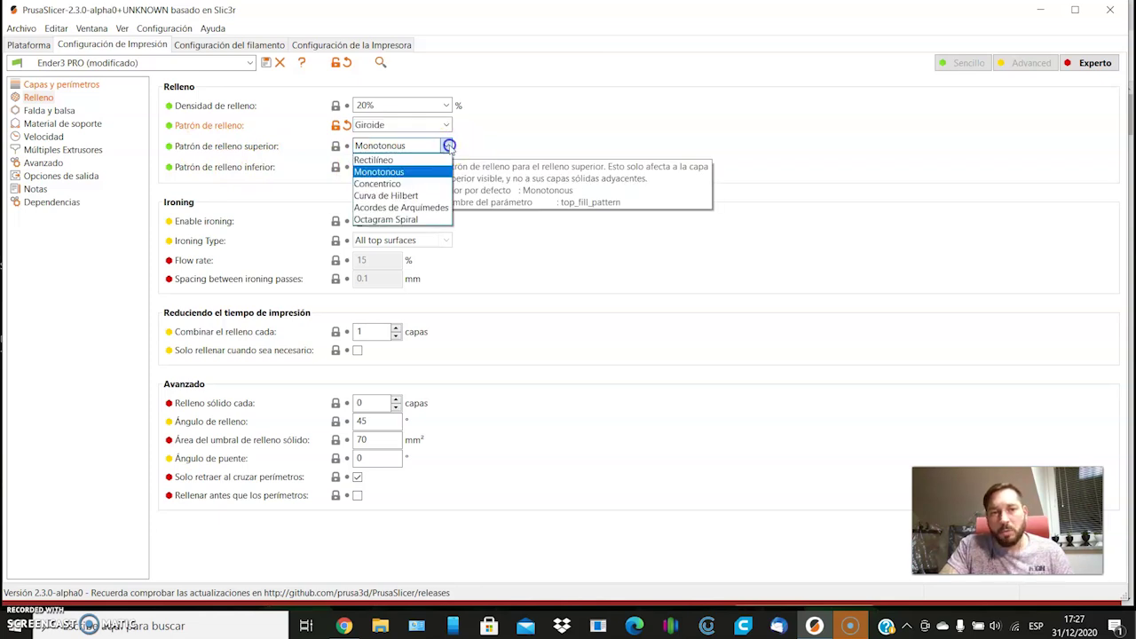
left_click(384, 172)
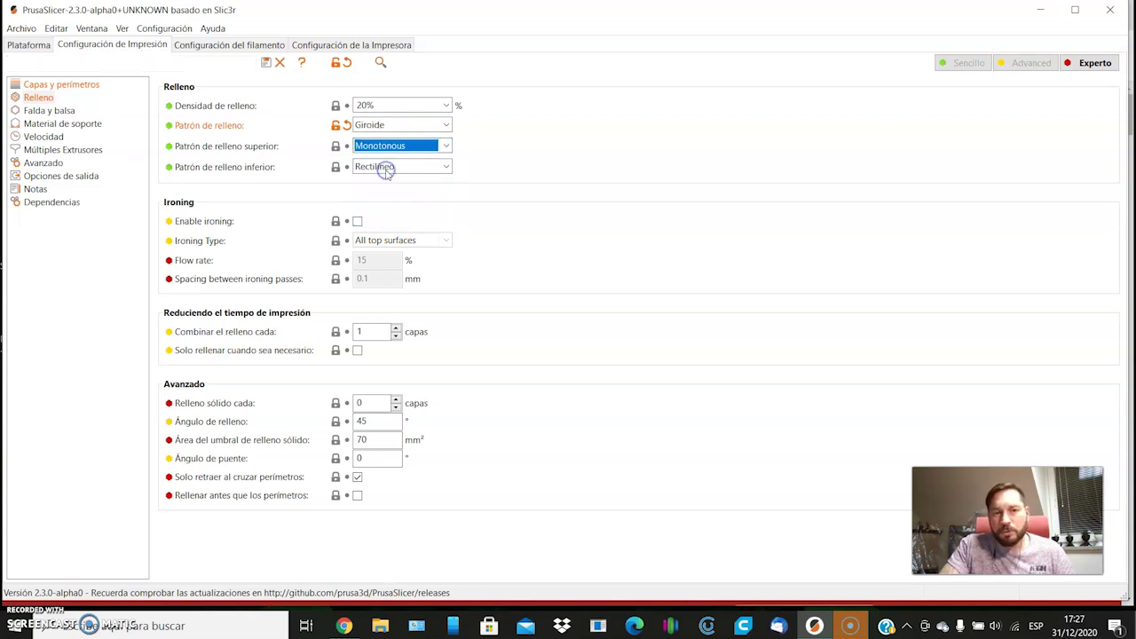
left_click(446, 167)
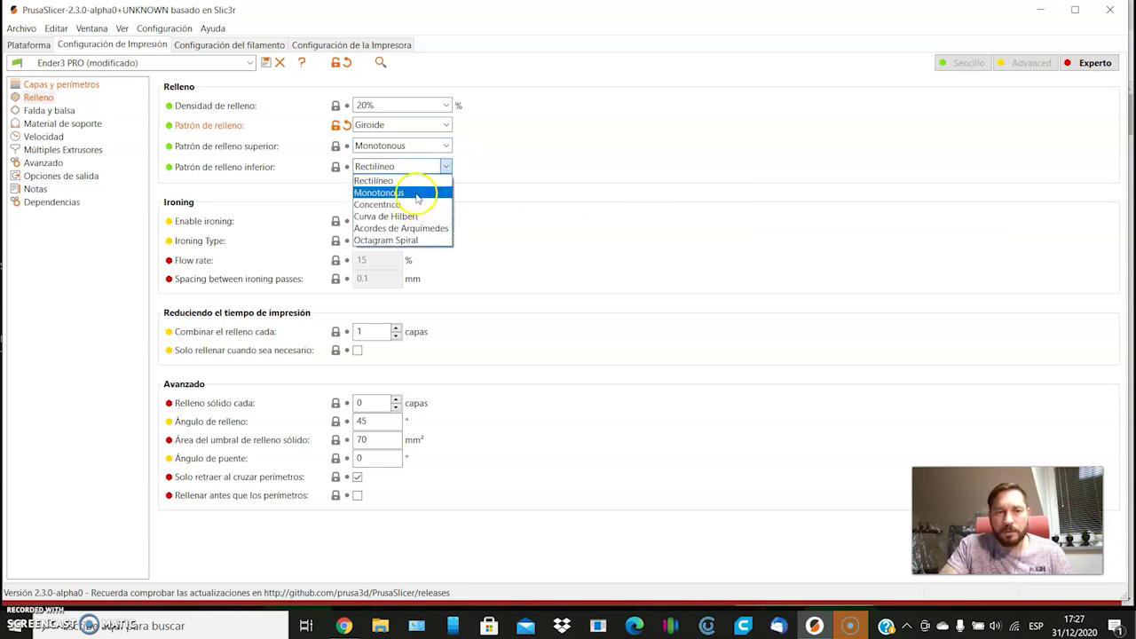
left_click(417, 194)
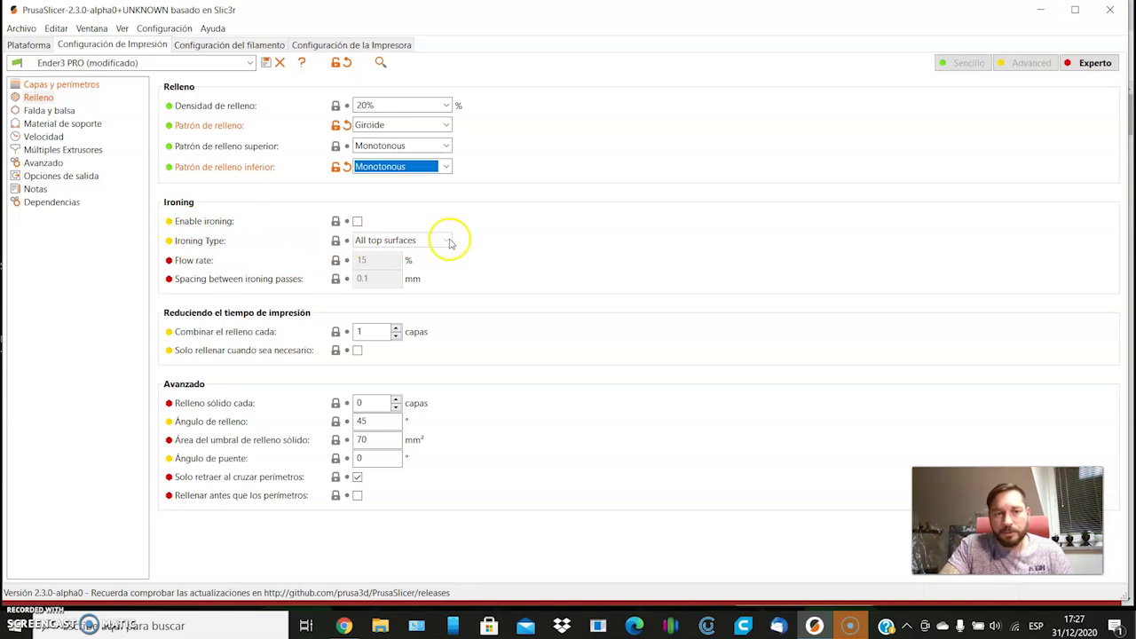
Step: Enable ironing to examine the available ironing types, and switch ironing off again
left_click(357, 221)
left_click(445, 240)
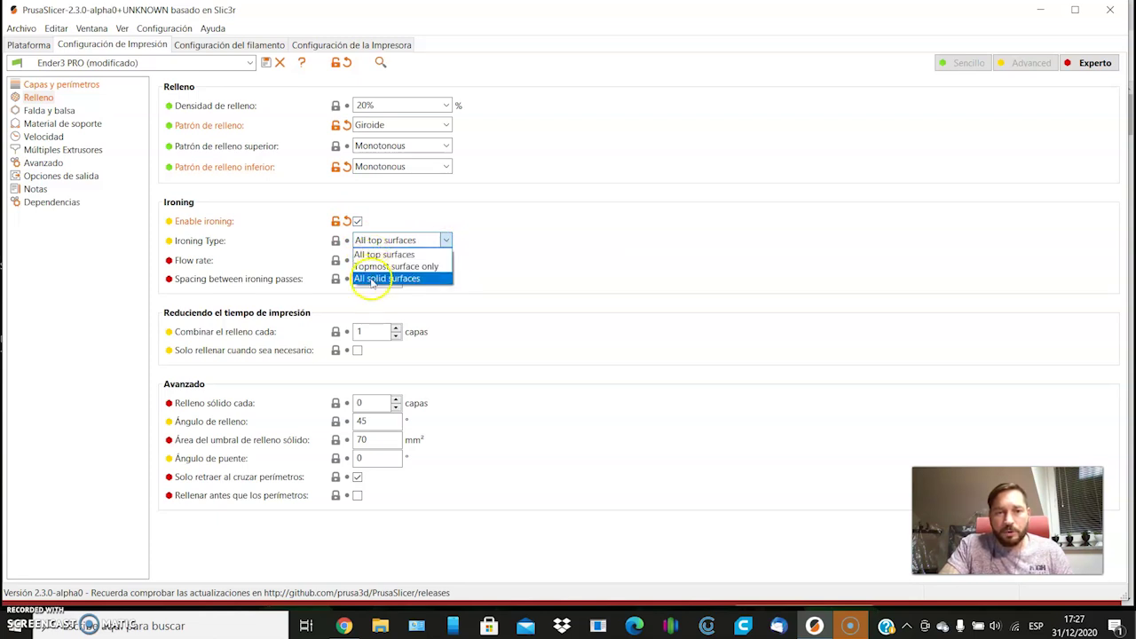
left_click(447, 242)
left_click(448, 243)
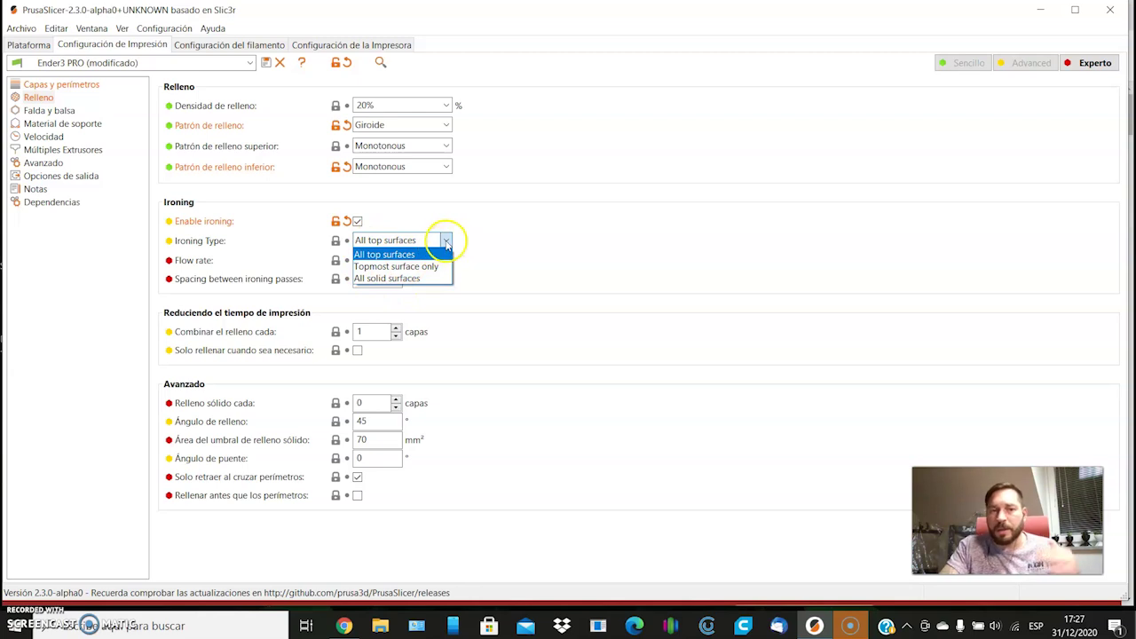
left_click(356, 222)
left_click(356, 222)
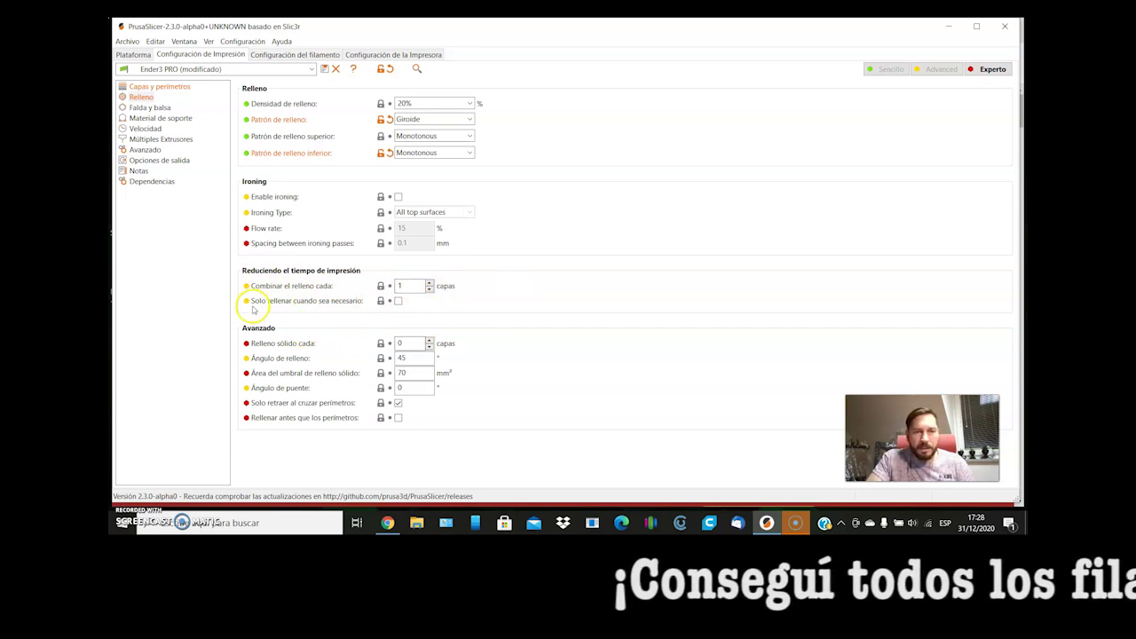
Step: Enable infilling only where needed ("Solo rellenar cuando sea necesario") to reduce printing time
left_click(399, 302)
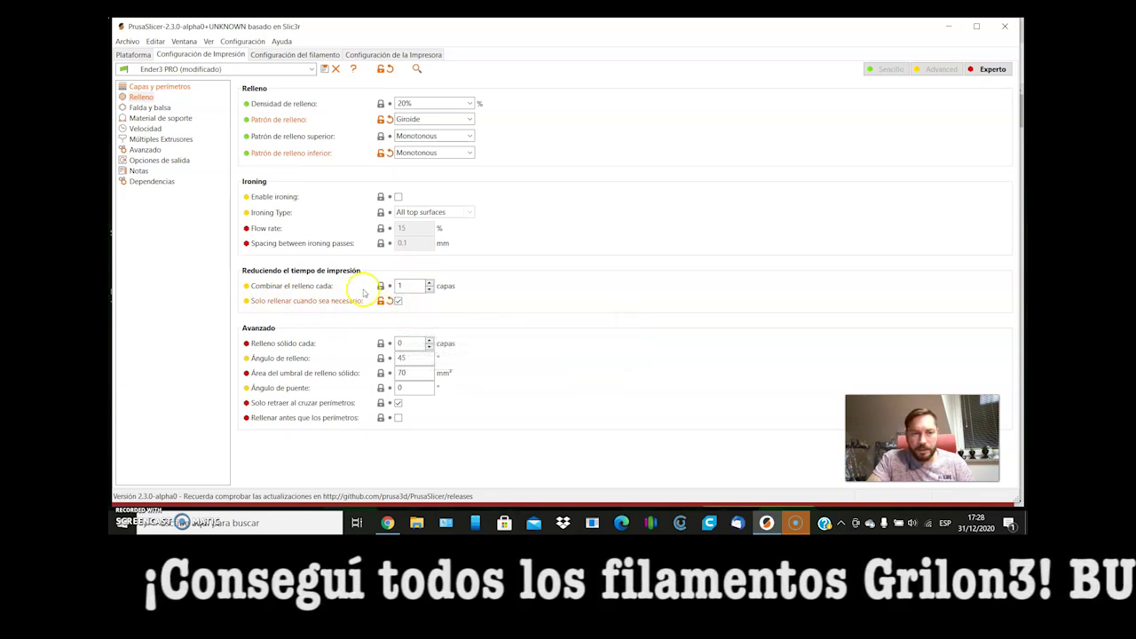
left_click(471, 293)
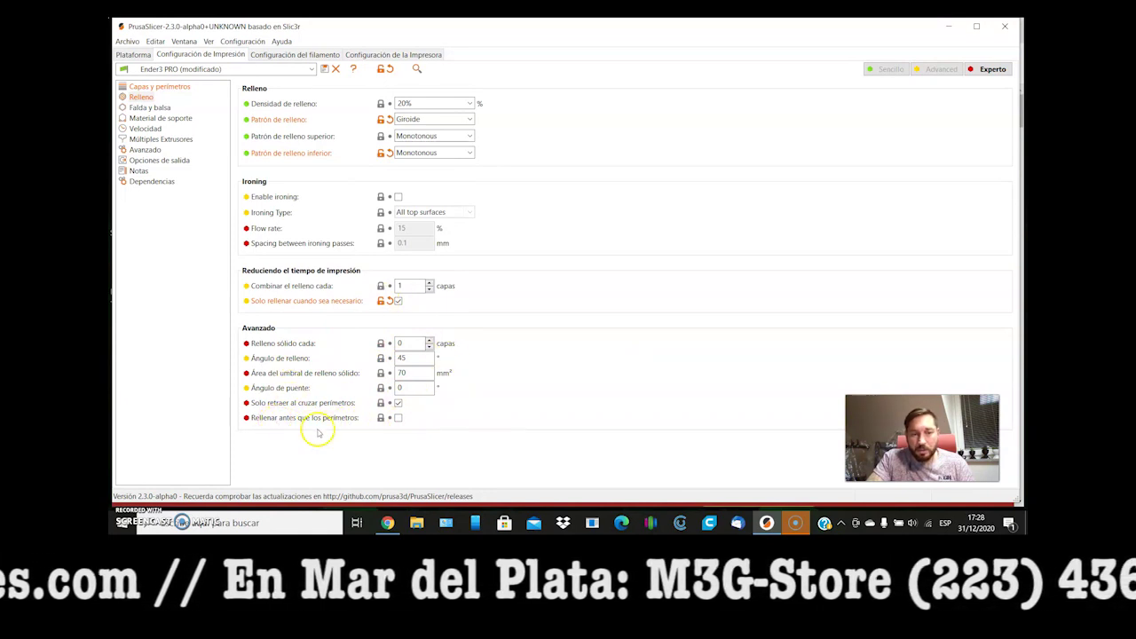
mouse_move(258, 426)
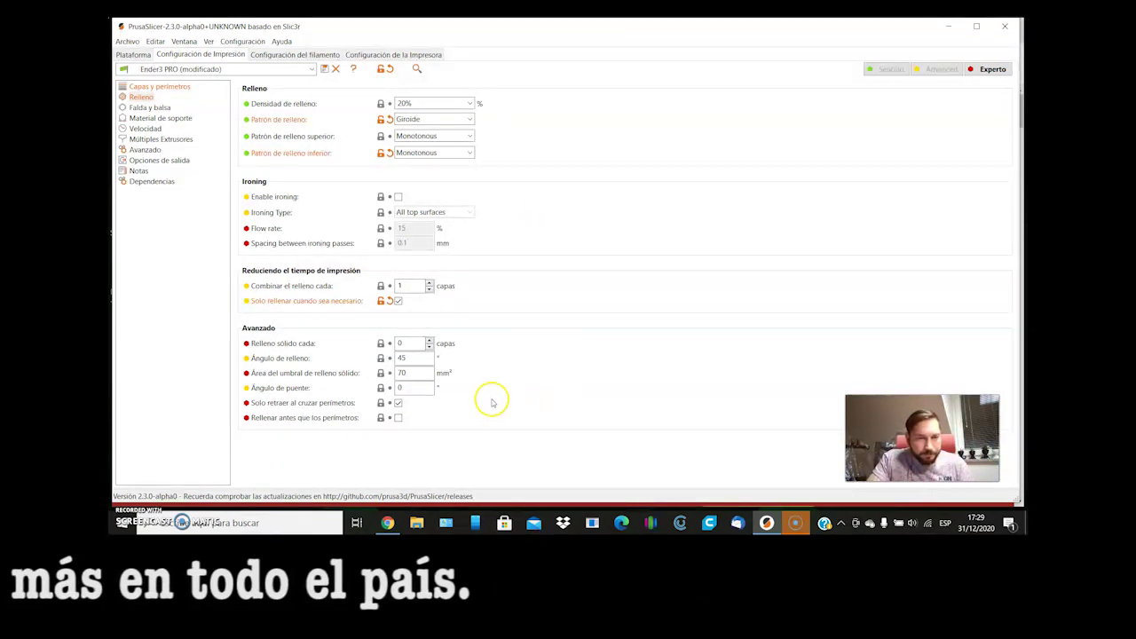
Step: Set the skirt to a minimum of 3 loops at 2 mm from the object and the "Ancho de la balsa" to 5 mm
left_click(142, 108)
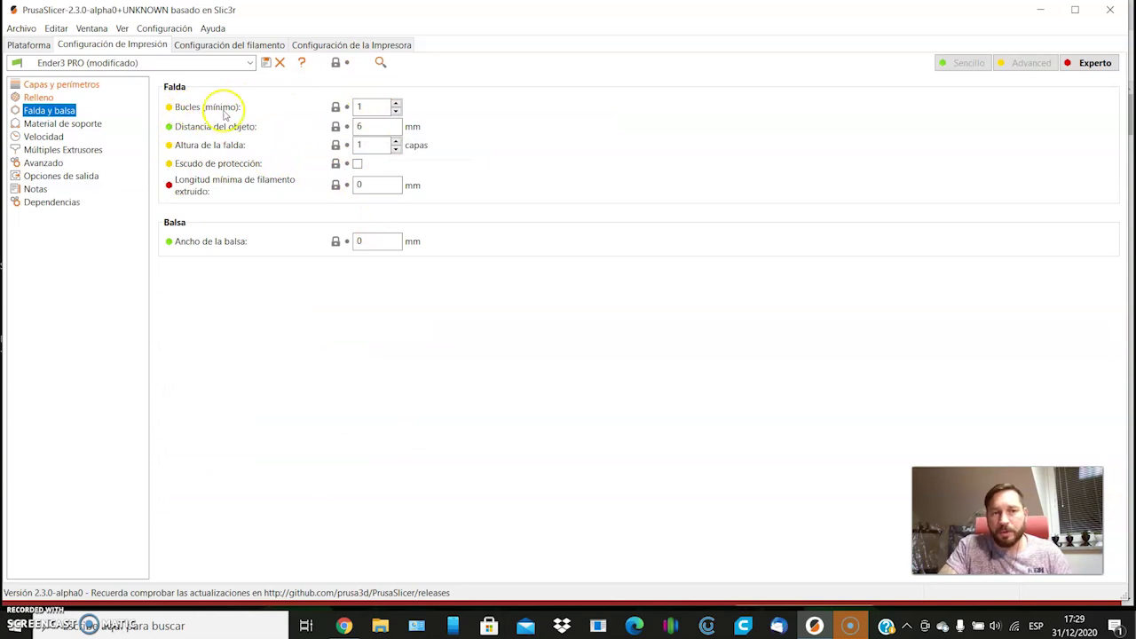
left_click(335, 107)
type("3")
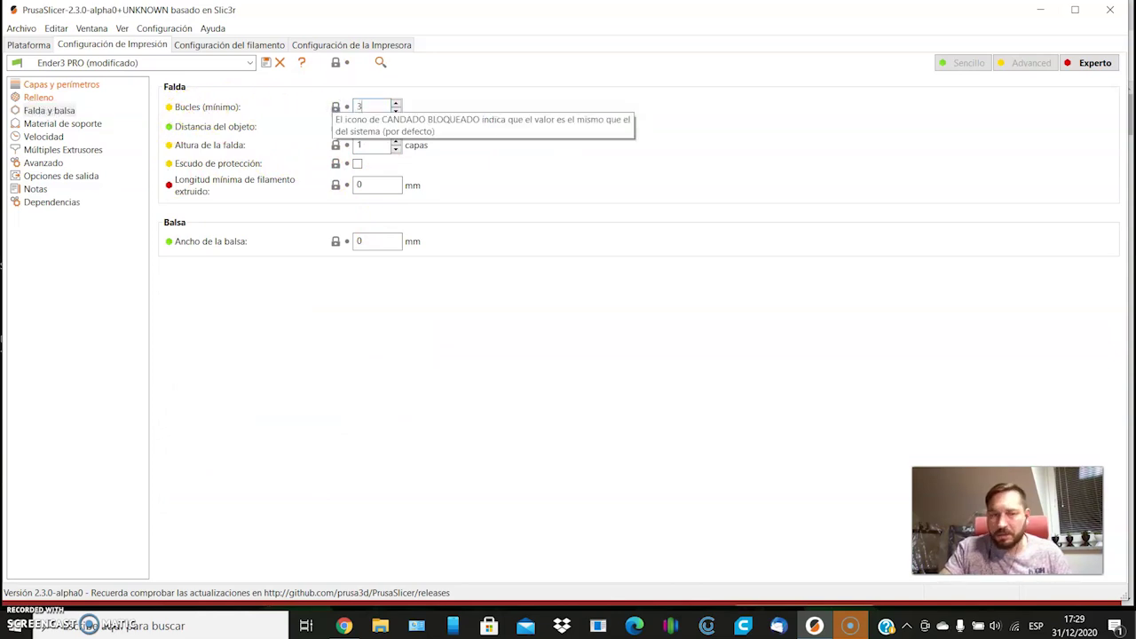
left_click(376, 127)
type("2")
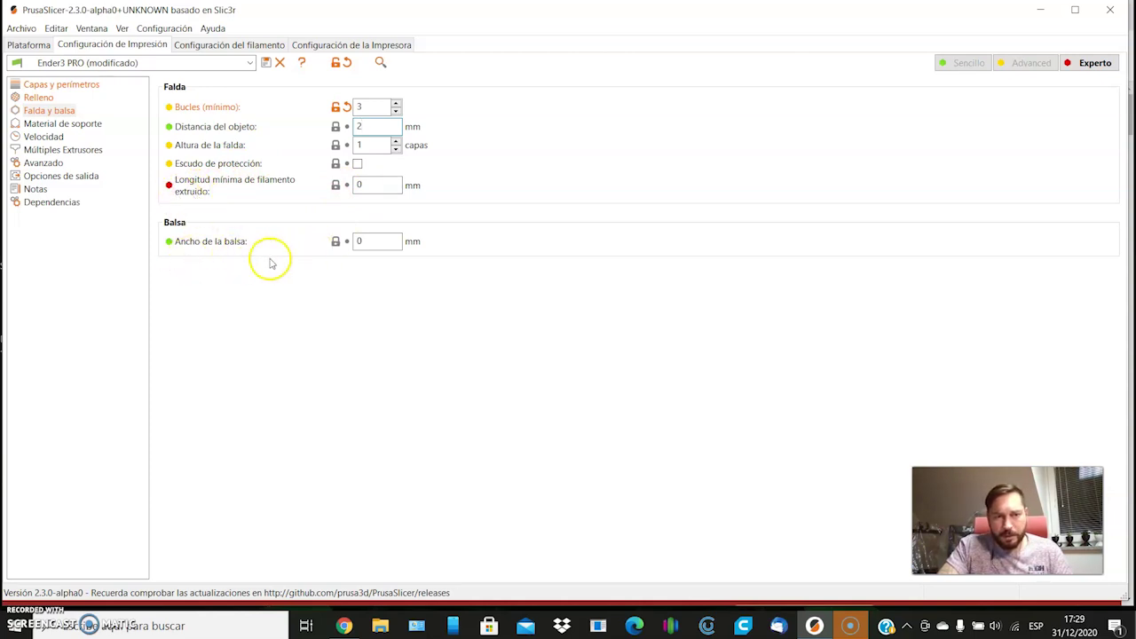
left_click(366, 241)
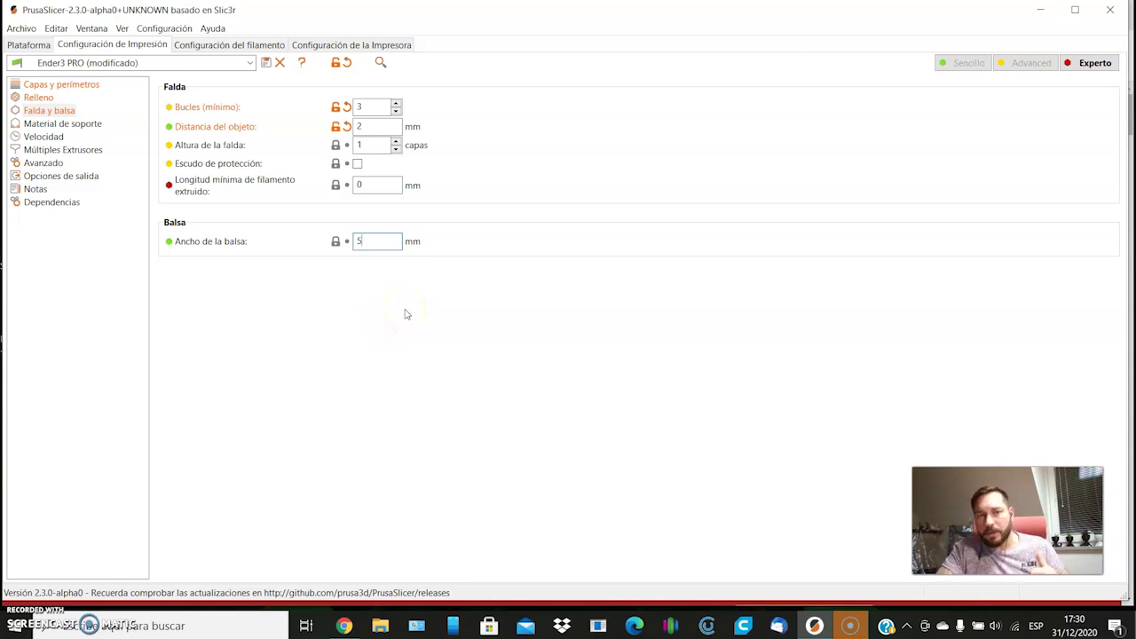
Step: Open the support material settings and set the number of raft layers to 3
left_click(51, 125)
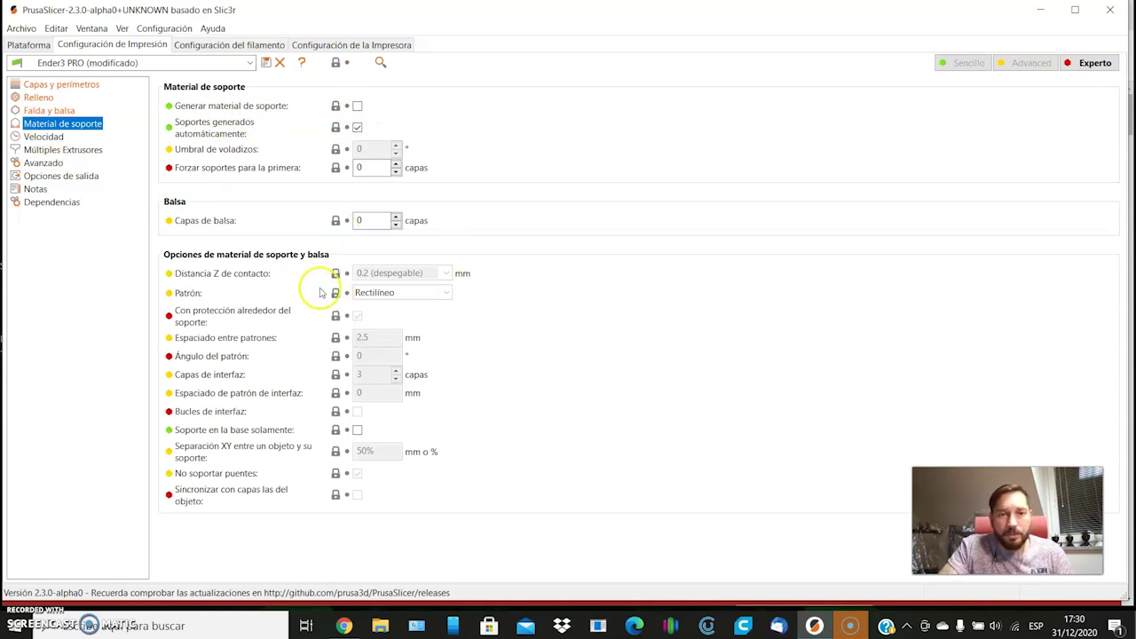
double_click(364, 220)
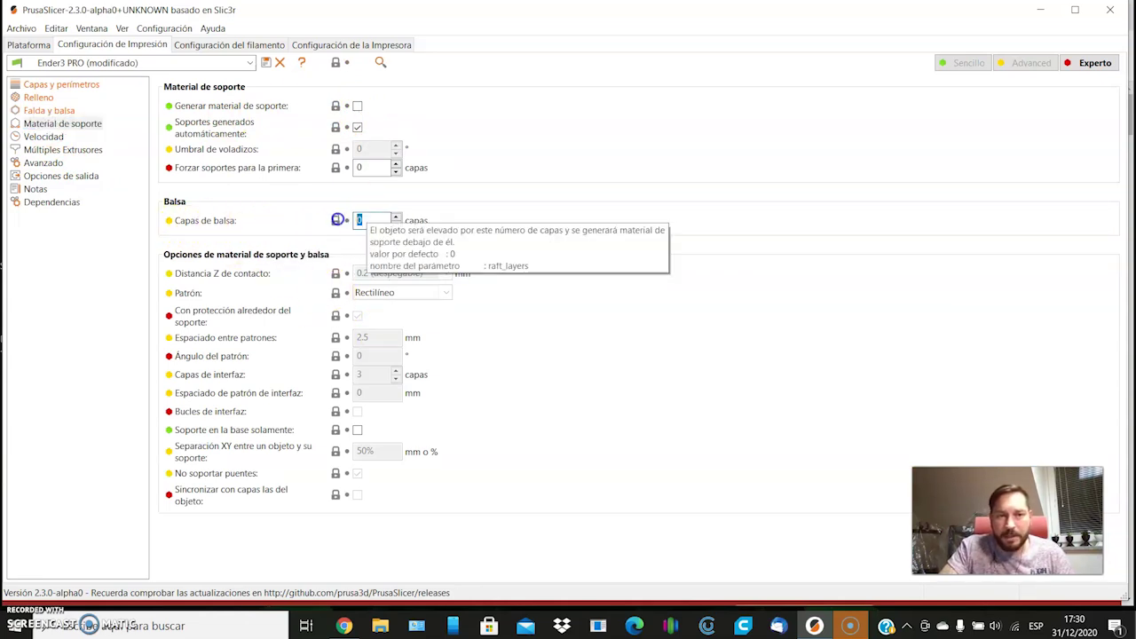
type("3")
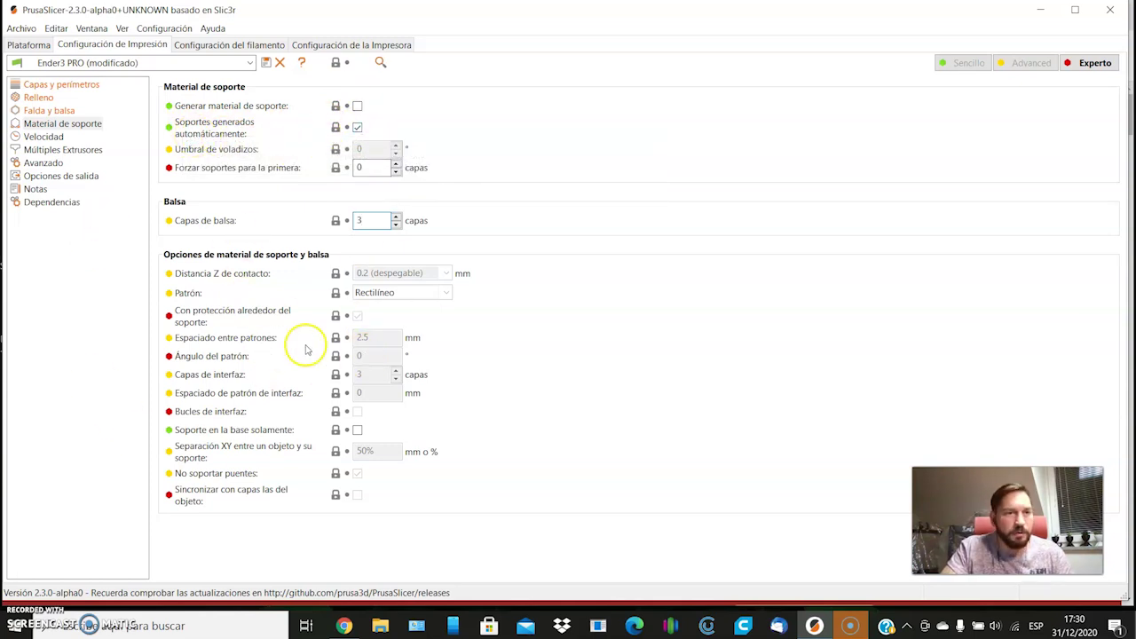
Step: Set the print speeds to 40 mm/s for perimeters, 100 mm/s for travel and 25 mm/s for the first layer
left_click(40, 138)
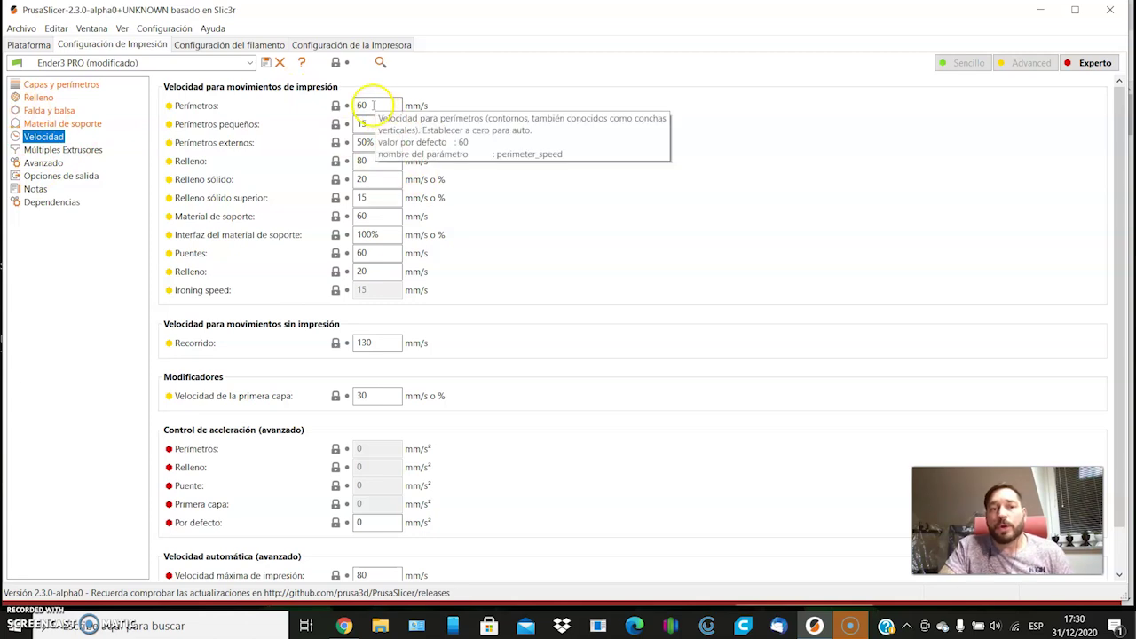
left_click_drag(372, 105, 317, 103)
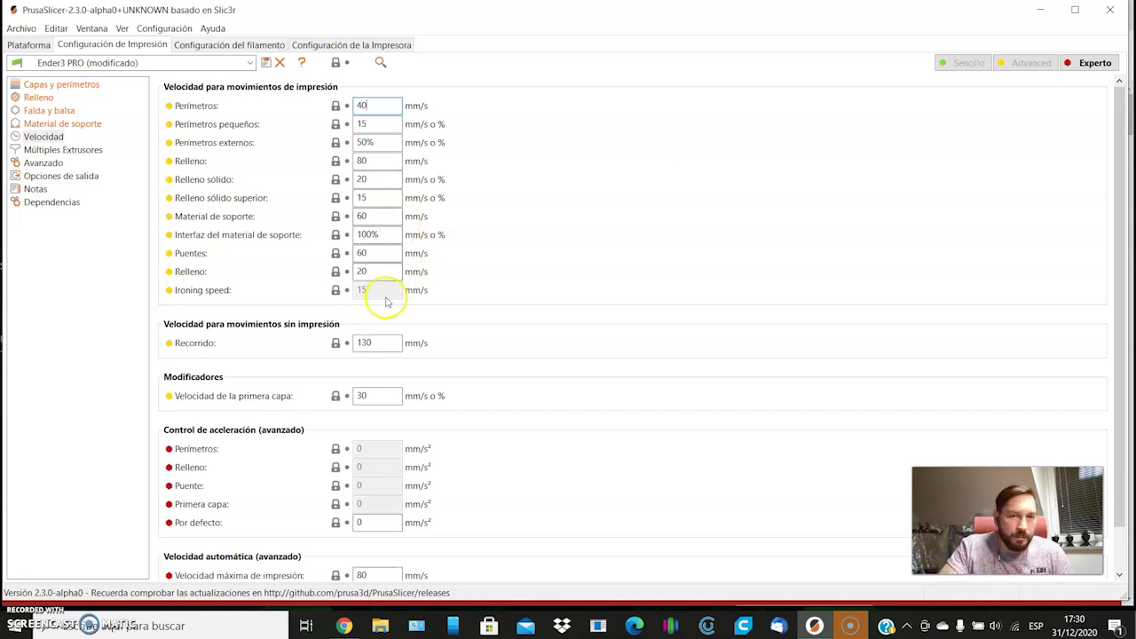
double_click(380, 343)
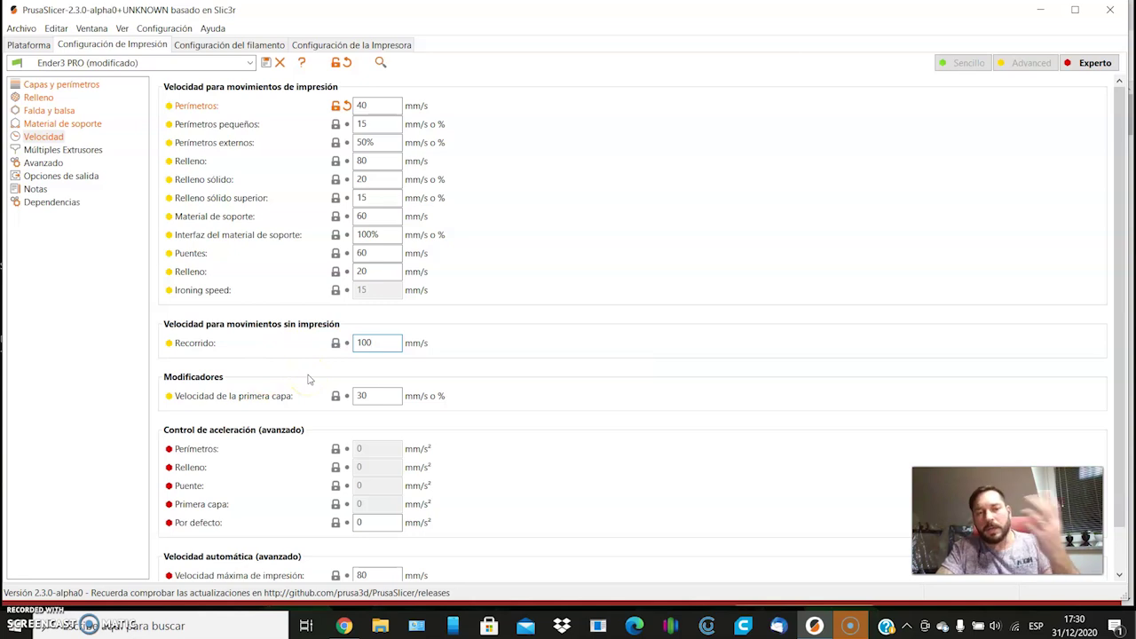
double_click(371, 395)
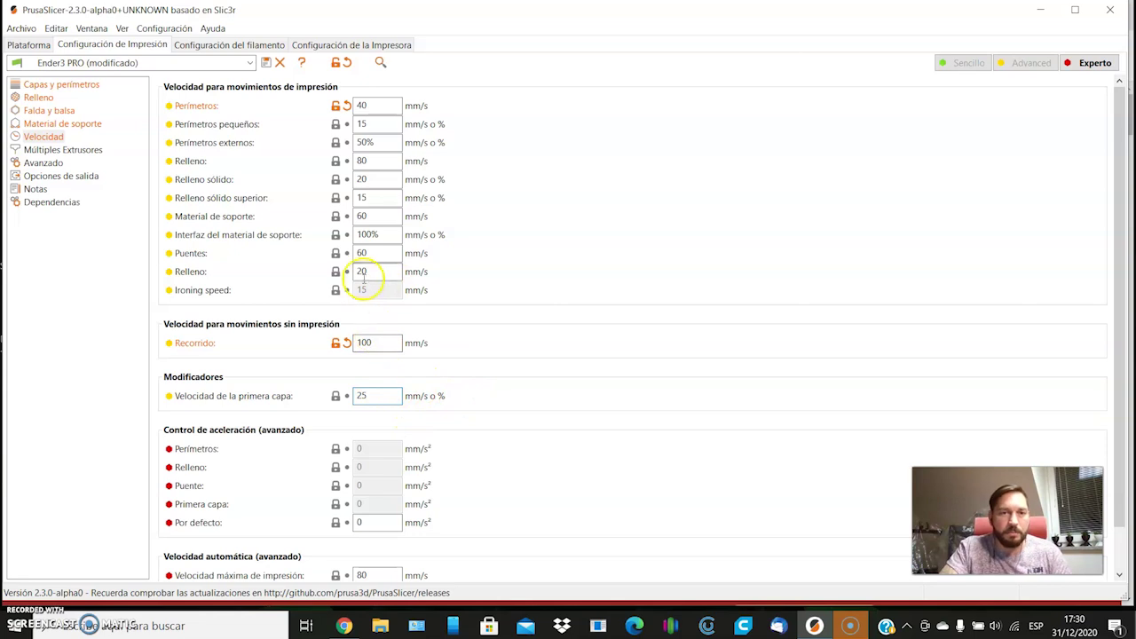
scroll(292, 454, "down", 2)
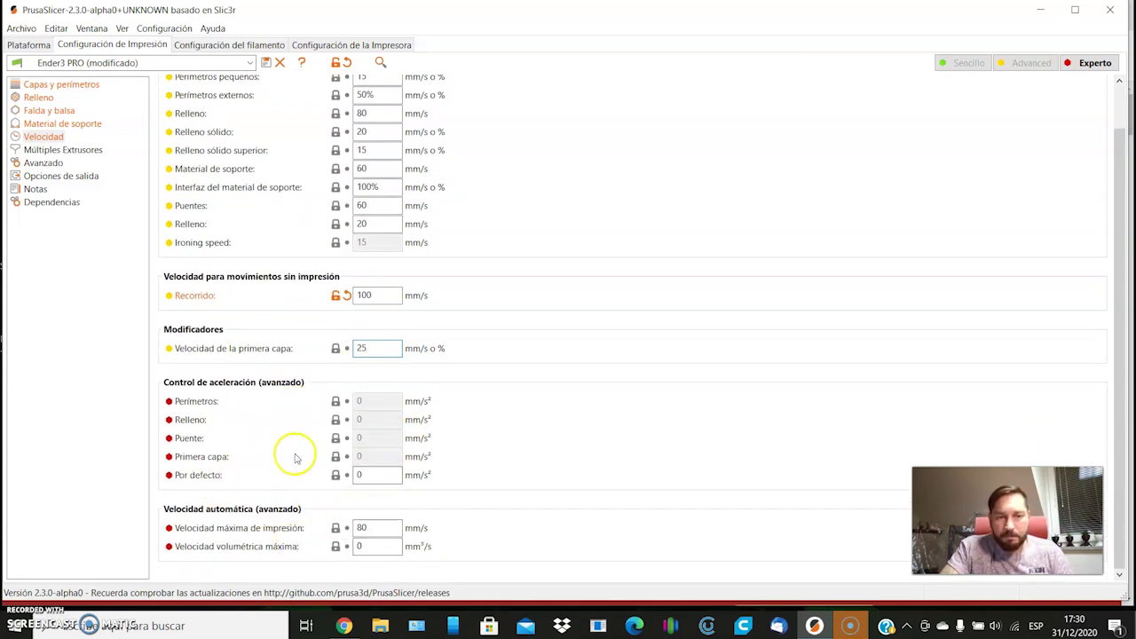
Step: Review the multiple extruders and advanced print settings, and recheck the speed, support, skirt, infill and layer settings
left_click(44, 151)
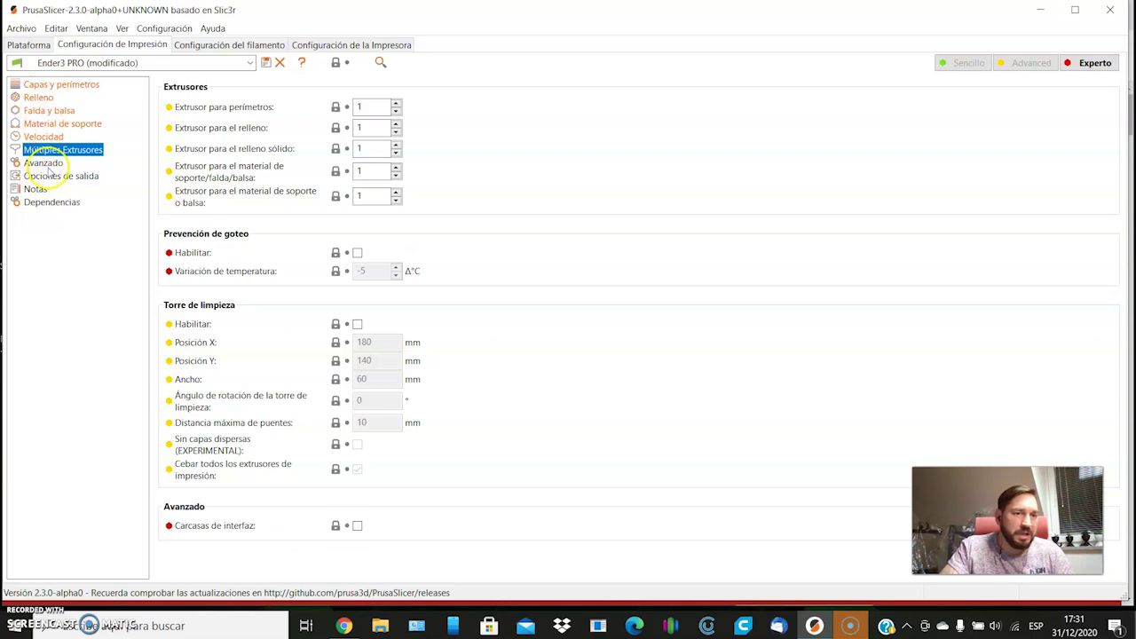
left_click(45, 163)
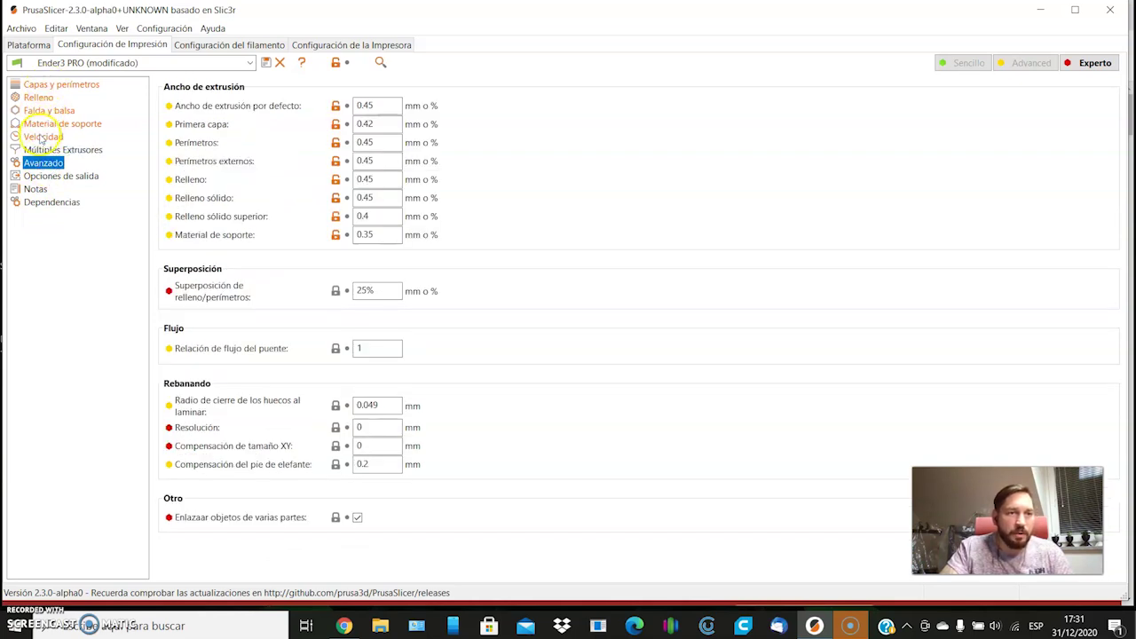
left_click(41, 137)
left_click(45, 124)
left_click(46, 109)
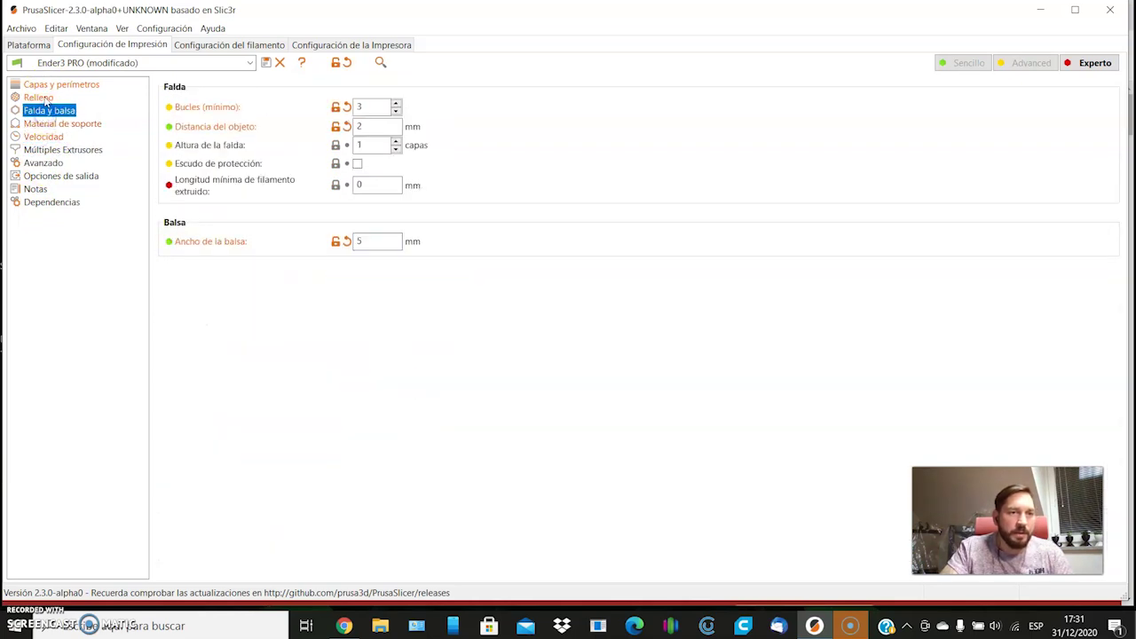
left_click(40, 98)
left_click(49, 84)
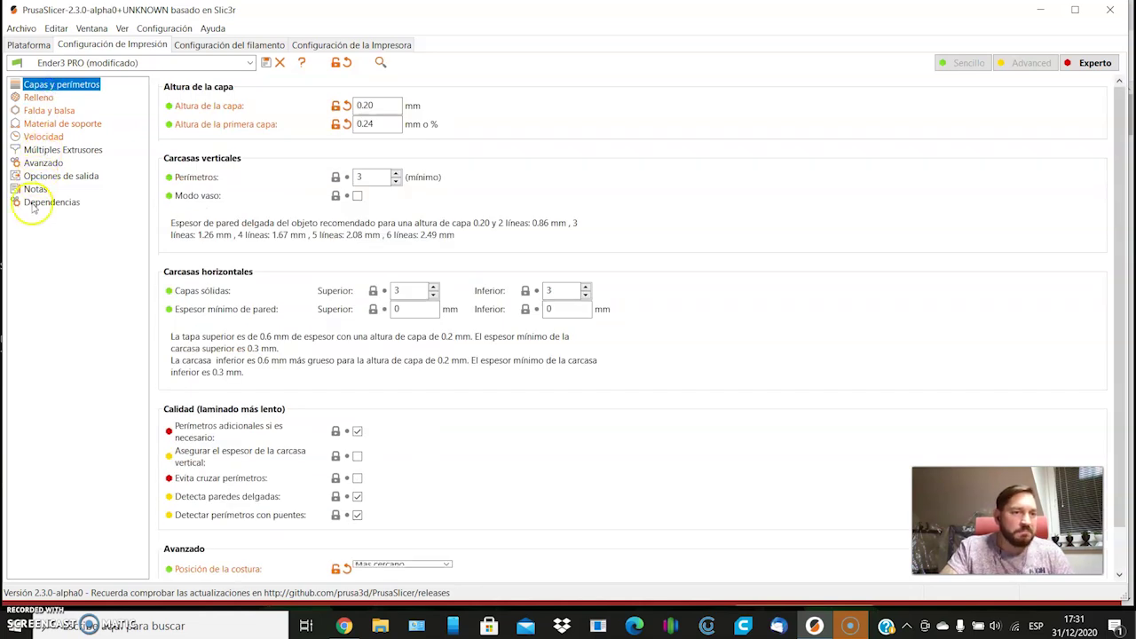
Step: Import the model man.stl from the figure files folder onto the print bed
left_click(29, 45)
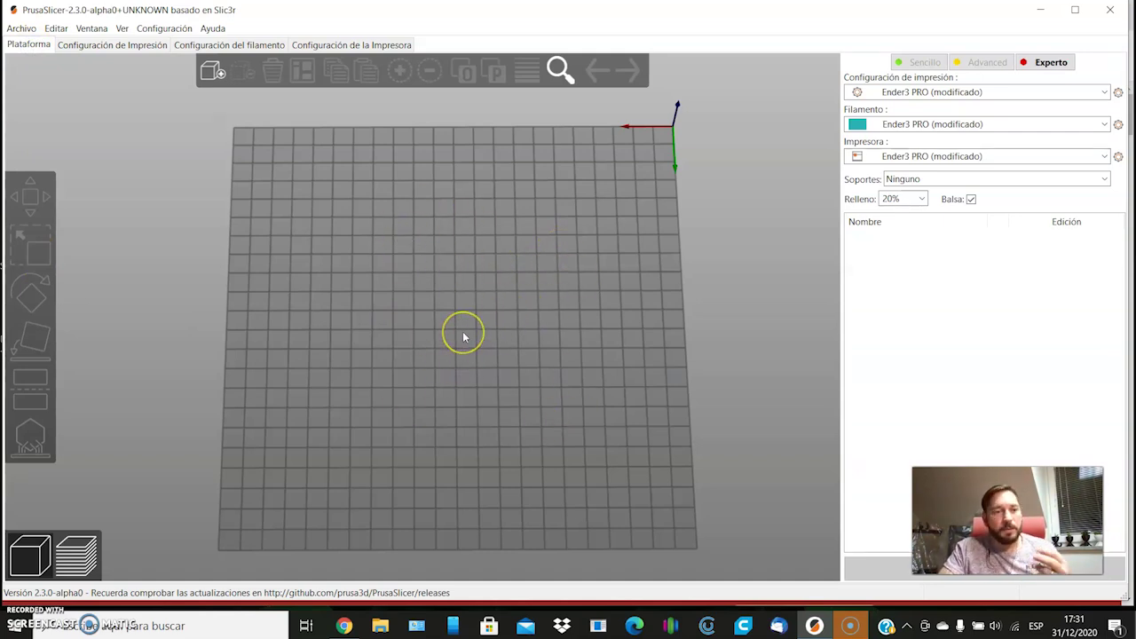
left_click(21, 28)
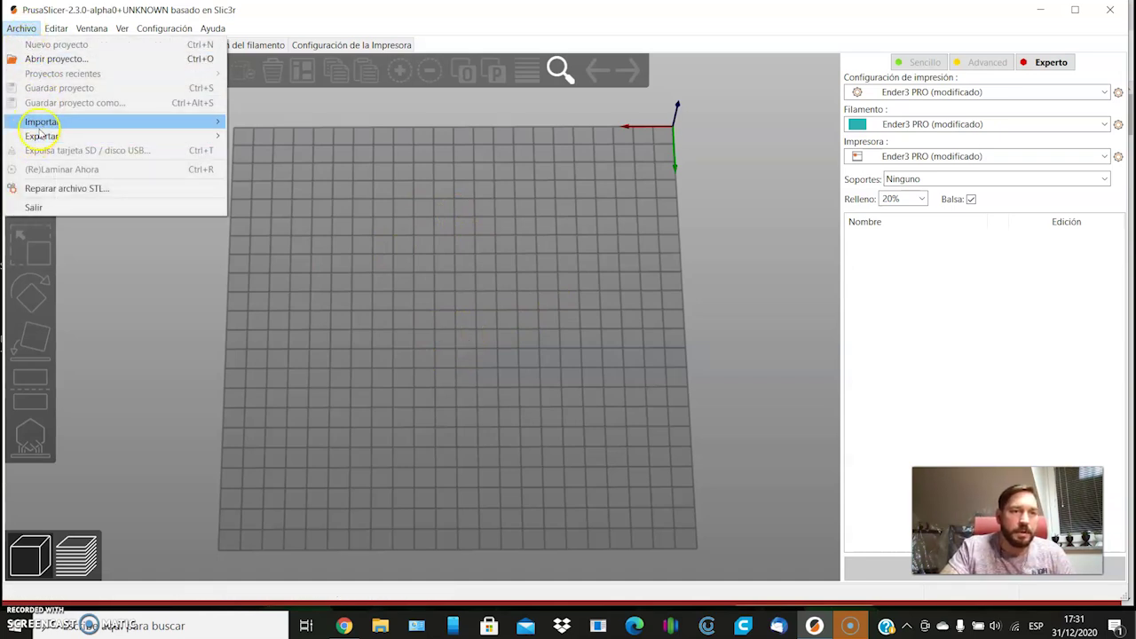
mouse_move(42, 121)
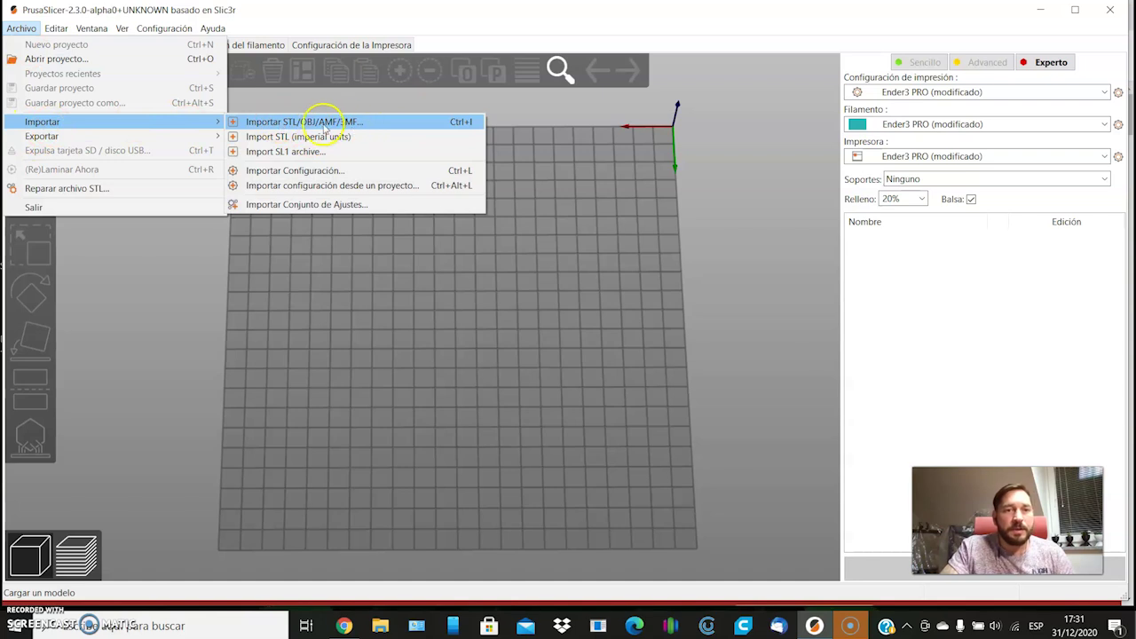
left_click(325, 124)
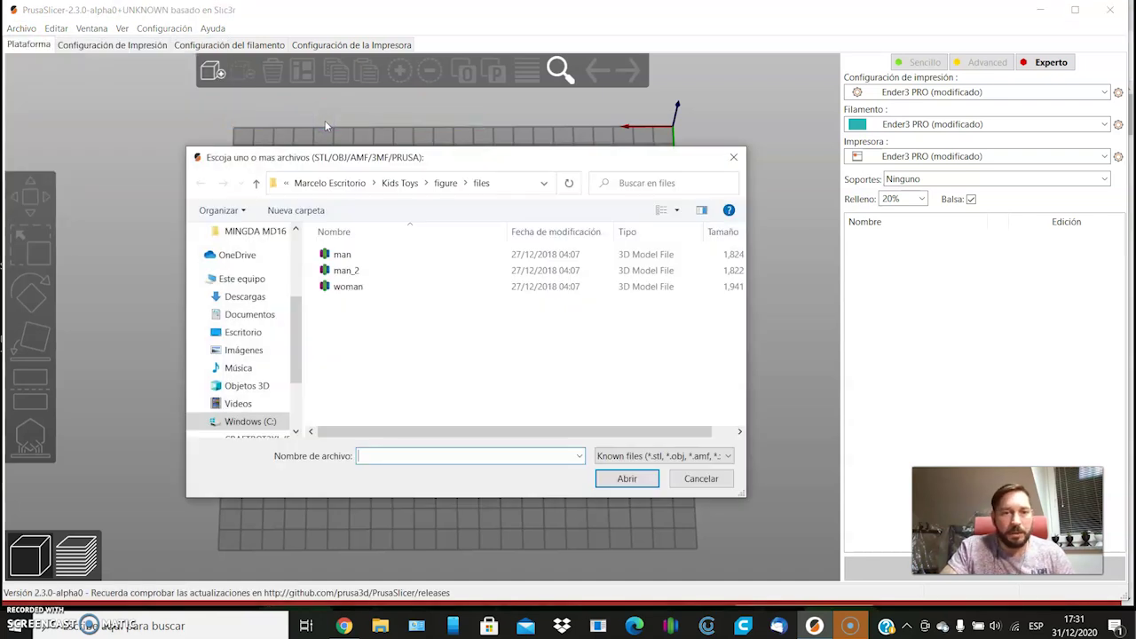
left_click(344, 256)
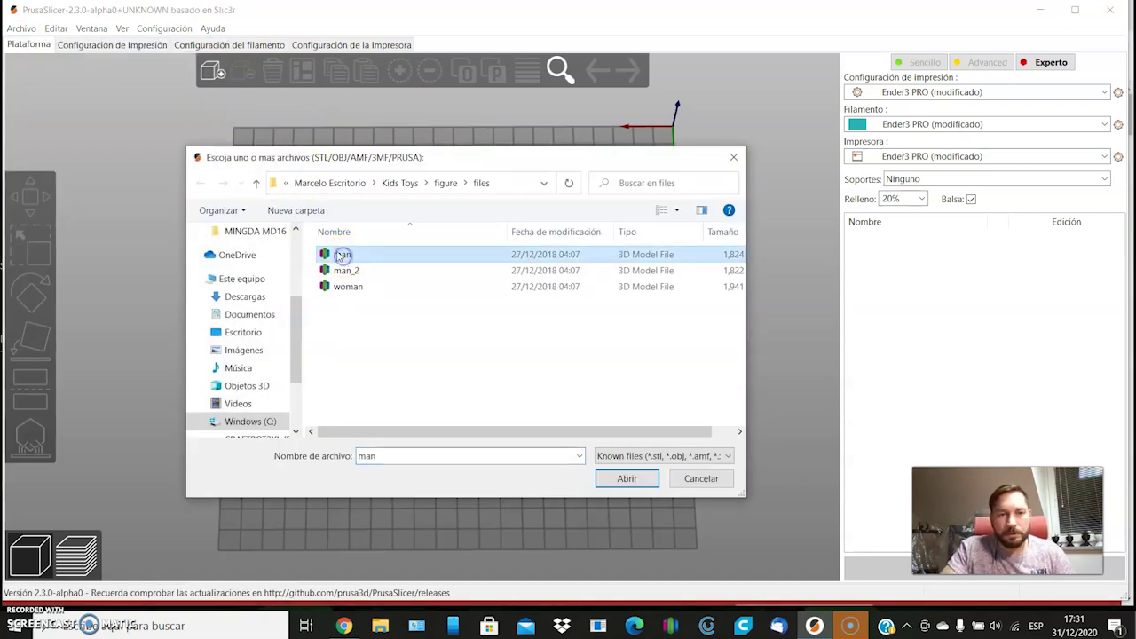
left_click(626, 480)
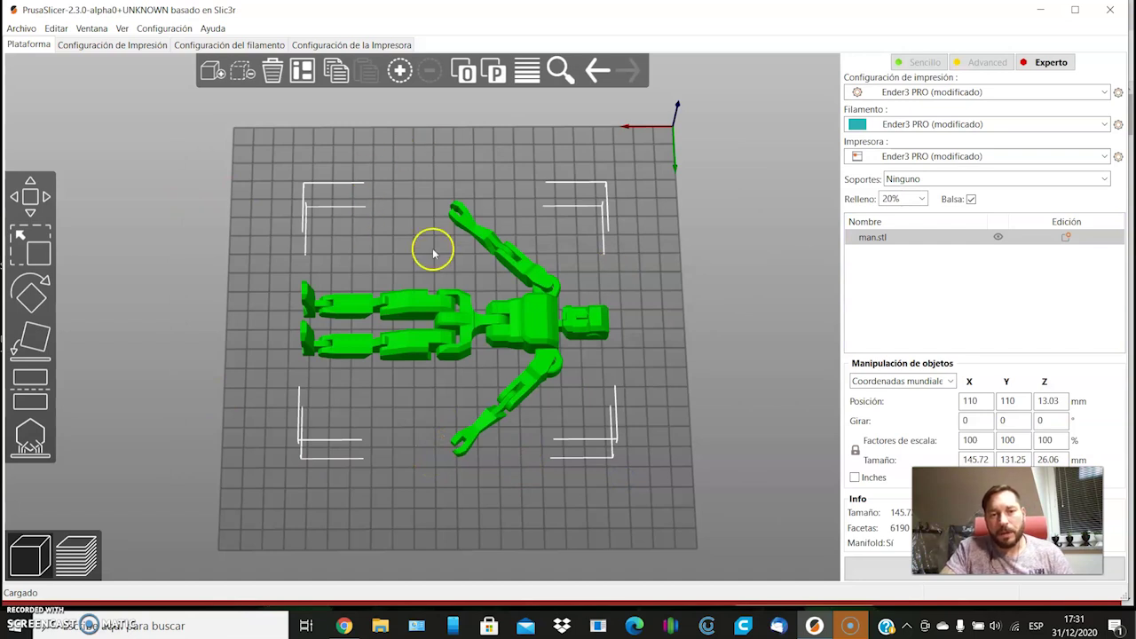
Step: Move the figure on the print bed to about X 107 mm, Y 105 mm
scroll(515, 388, "up", 2)
scroll(515, 388, "down", 1)
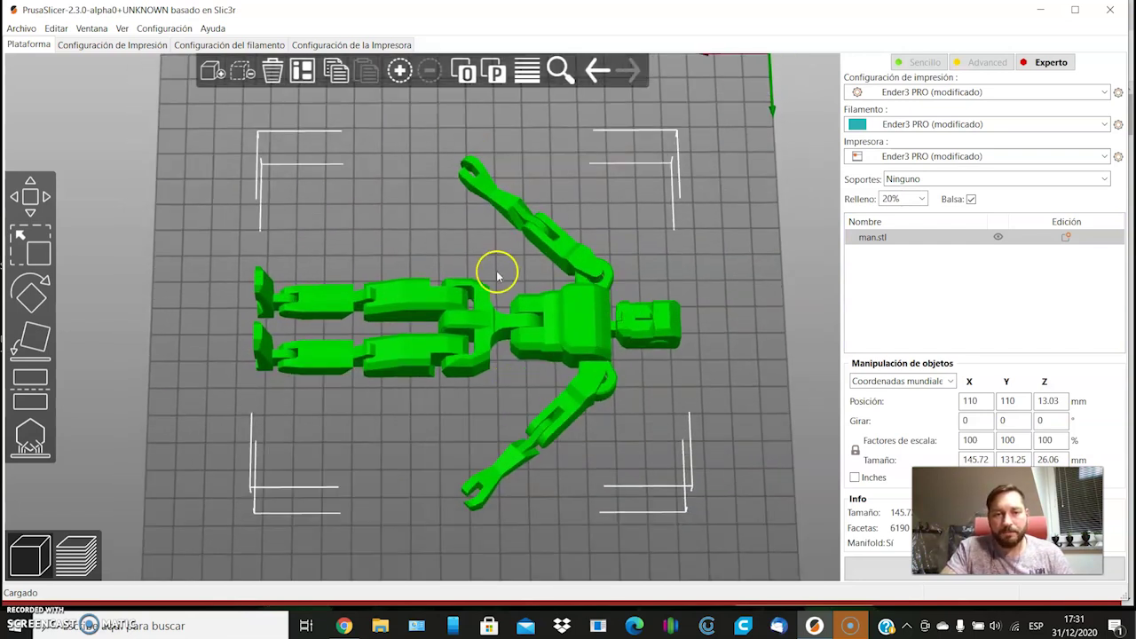
scroll(501, 302, "down", 2)
scroll(508, 331, "up", 2)
scroll(512, 335, "down", 2)
scroll(517, 346, "up", 1)
scroll(584, 398, "down", 1)
scroll(563, 381, "up", 2)
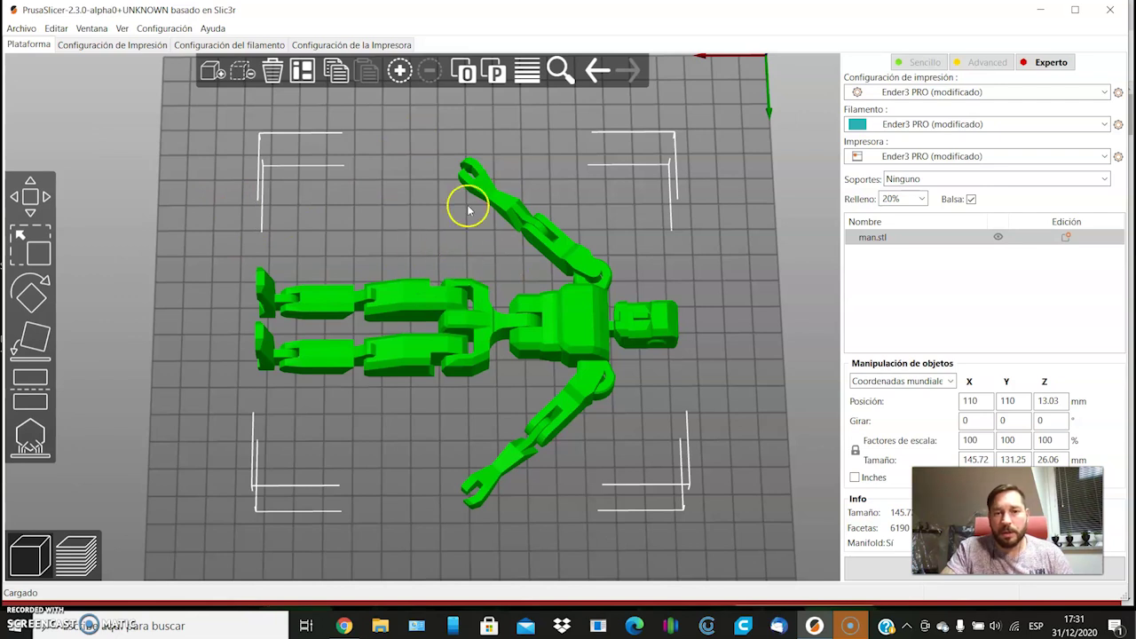
left_click(31, 201)
left_click_drag(469, 286, 461, 292)
left_click_drag(401, 355, 418, 338)
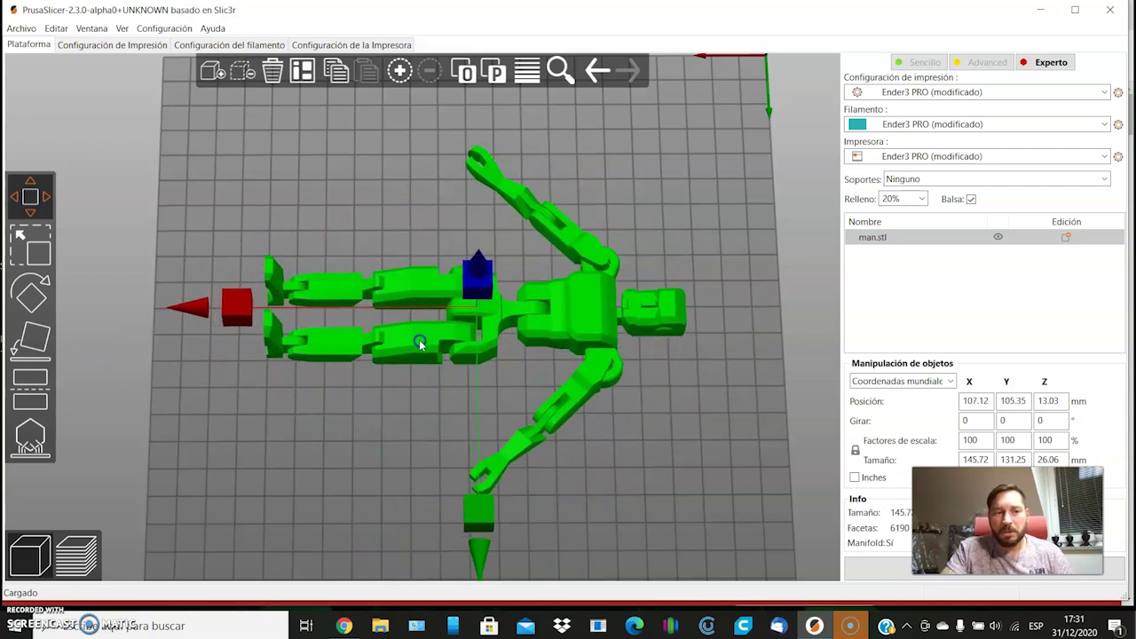
Step: Scale the figure down uniformly to about 66.2 % and rotate it around the vertical axis so its head and feet swap sides
left_click(31, 255)
left_click_drag(248, 121, 264, 278)
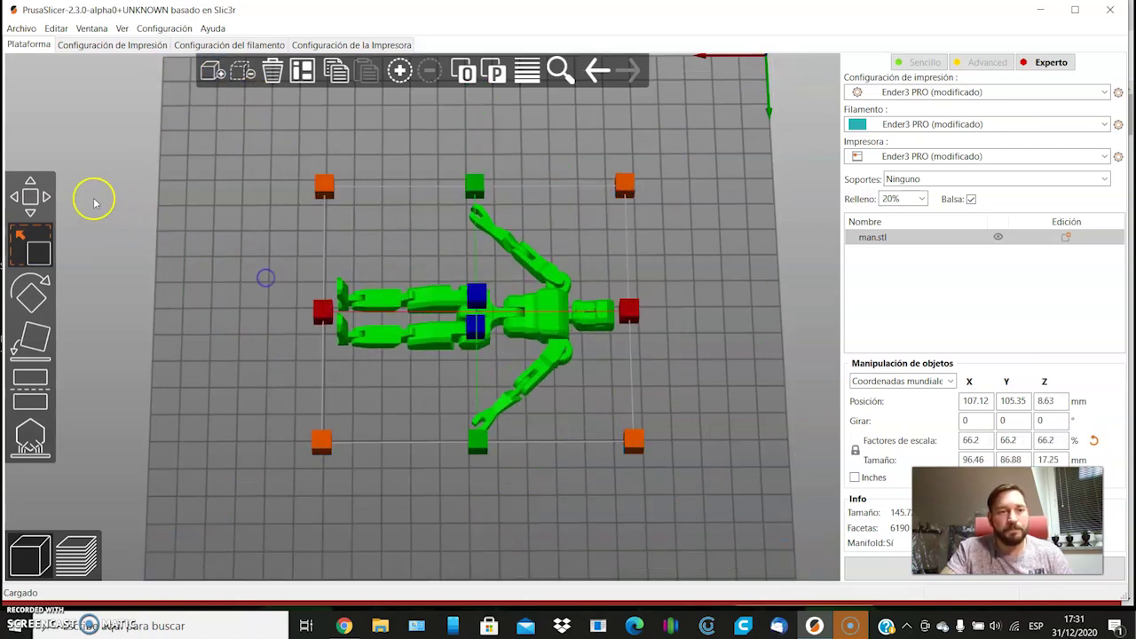
left_click(27, 303)
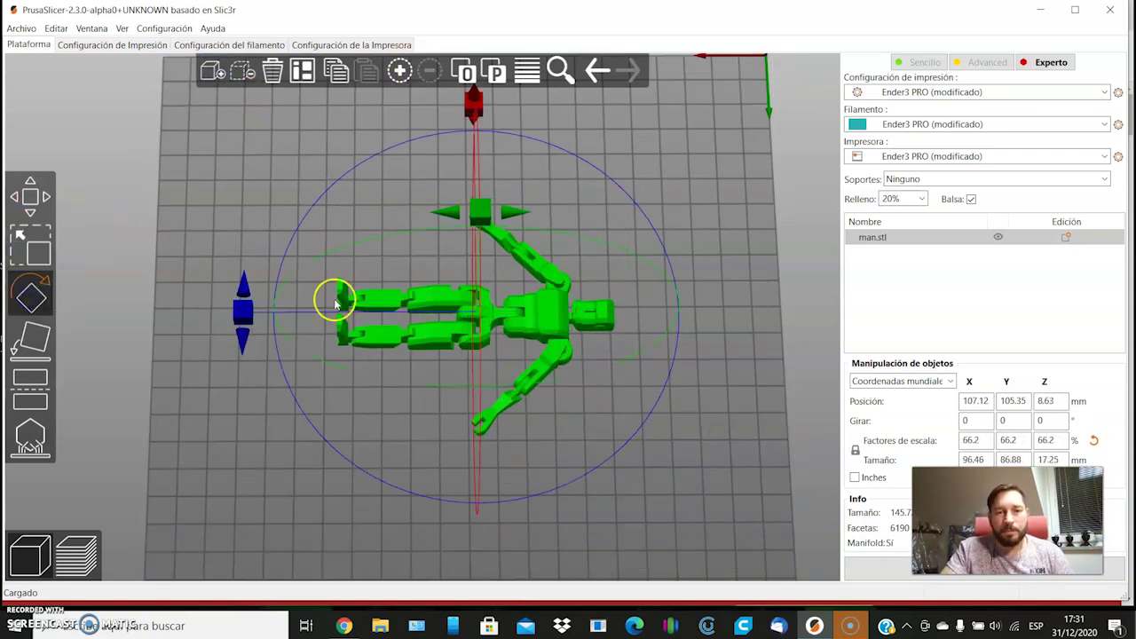
left_click_drag(237, 338, 623, 420)
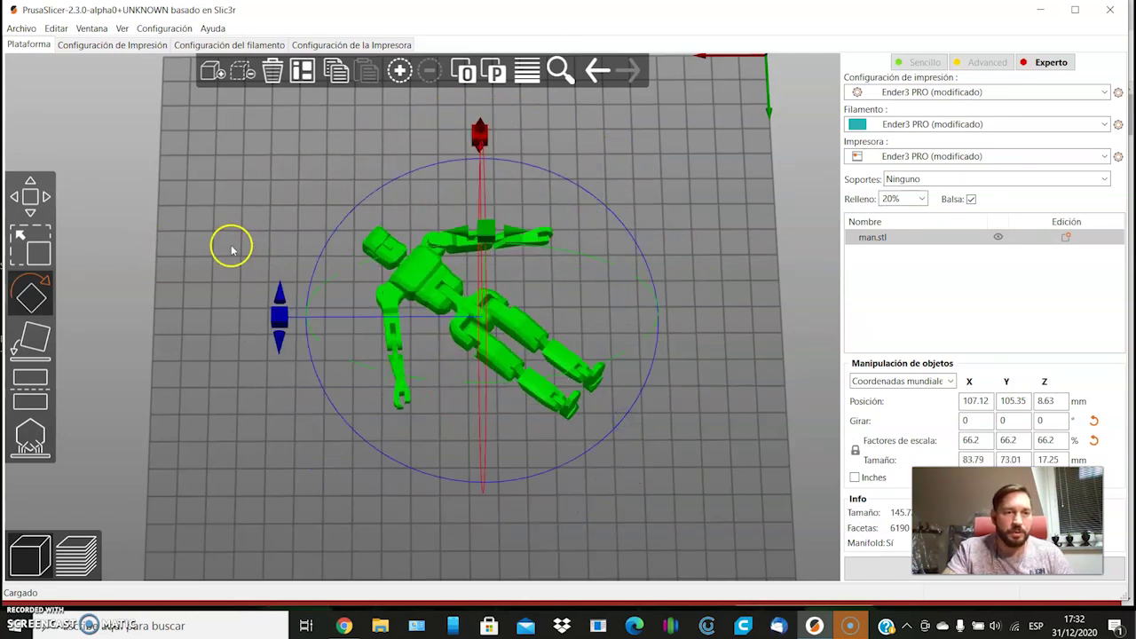
Step: Place the figure on the face under its soles so that it stands upright on the bed
left_click(26, 343)
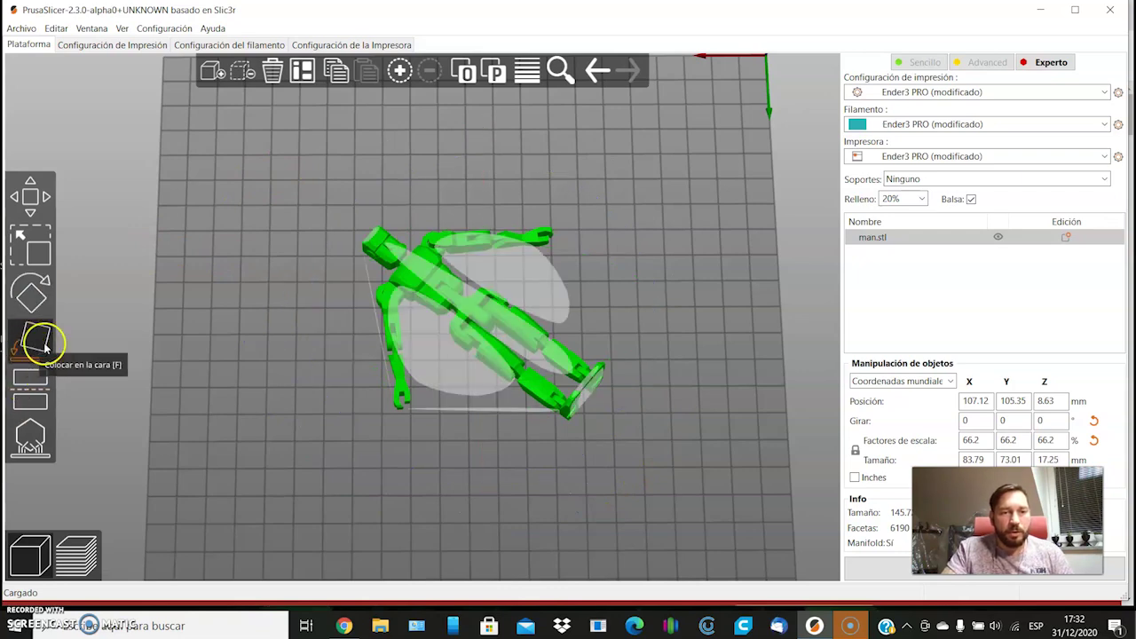
left_click_drag(304, 423, 255, 379)
left_click(415, 358)
left_click_drag(272, 340, 489, 252)
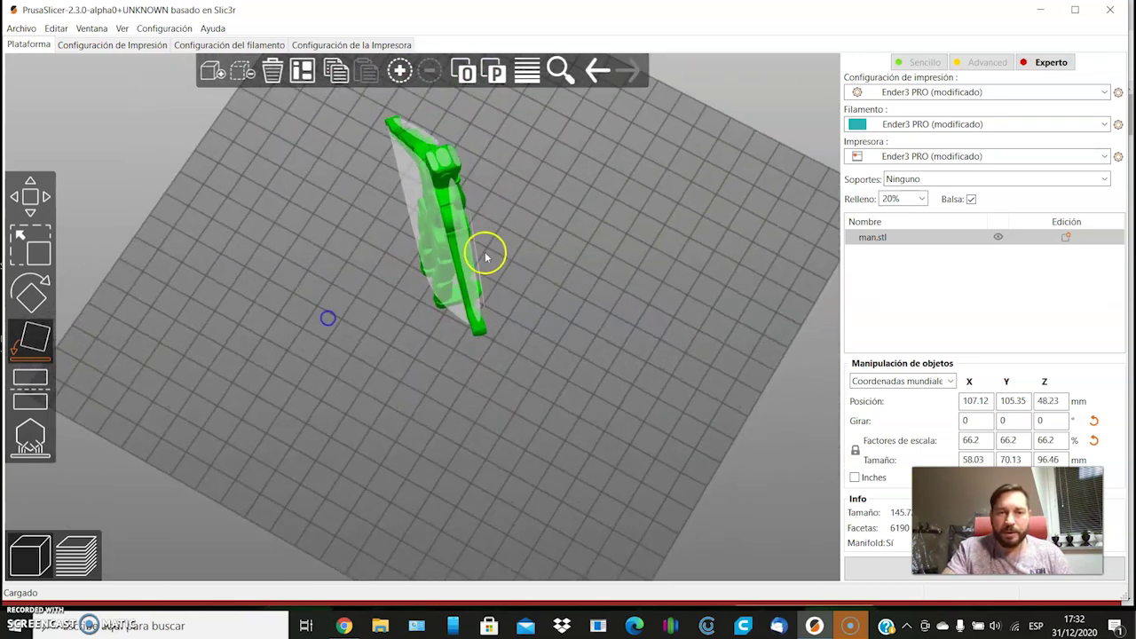
left_click(458, 272)
left_click_drag(380, 310, 371, 220)
left_click(371, 220)
left_click_drag(322, 284, 357, 269)
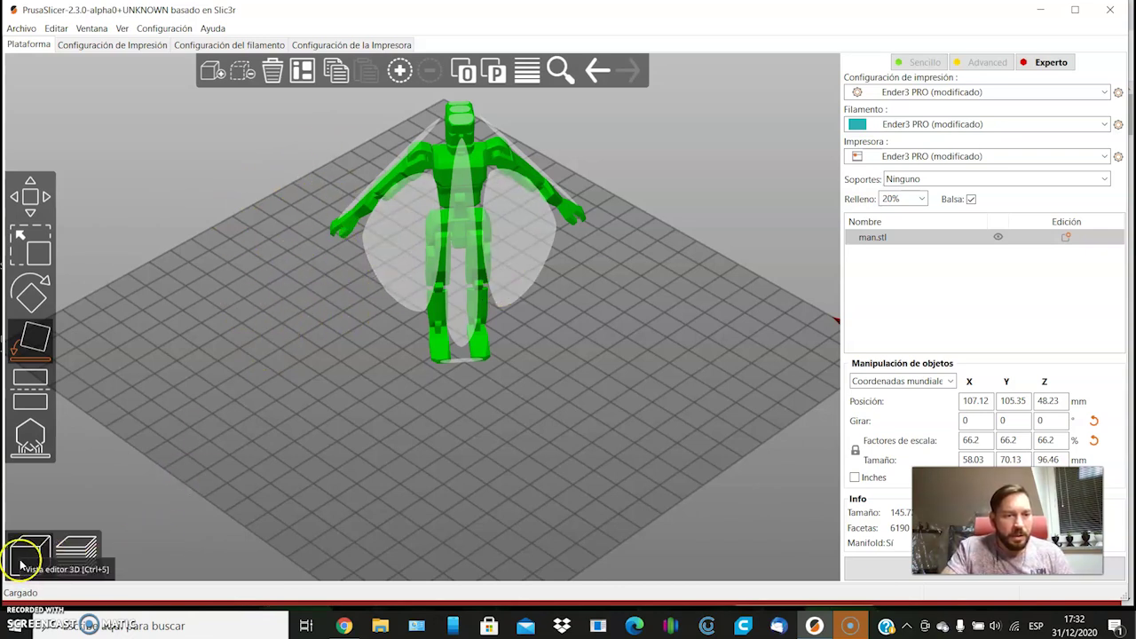
Step: Cut the figure horizontally at Z 43.66, keeping only the upper part, and undo the cut
left_click(19, 392)
mouse_move(267, 269)
left_mouse_down()
mouse_move(257, 279)
mouse_move(256, 265)
mouse_move(258, 277)
left_mouse_up()
left_click_drag(315, 229, 287, 289)
scroll(287, 288, "up", 3)
scroll(287, 289, "down", 1)
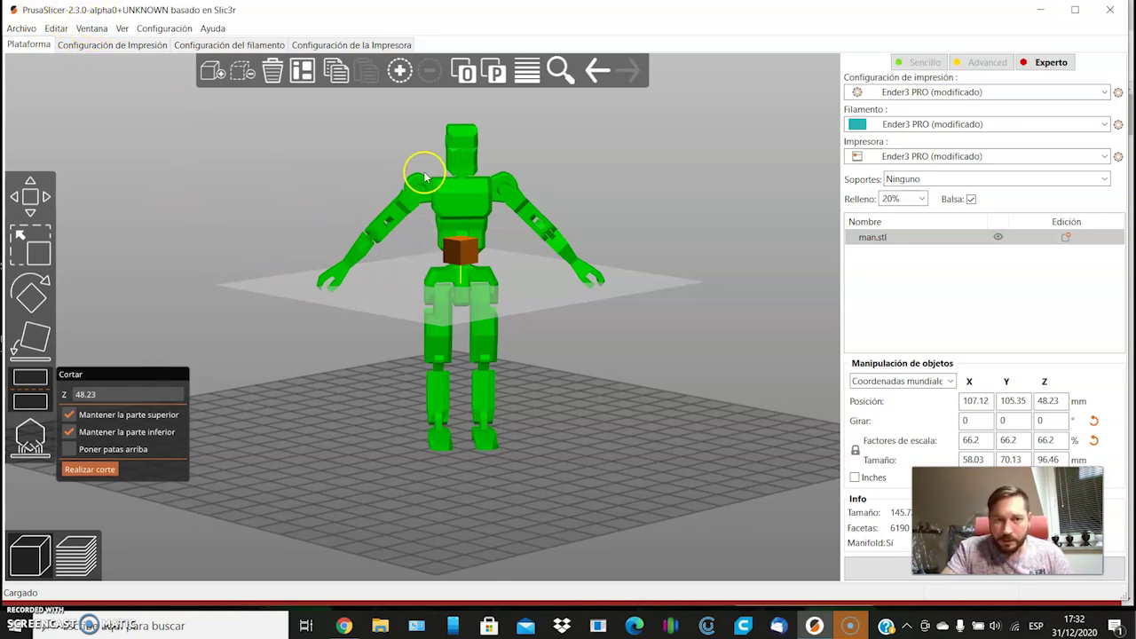
left_click_drag(462, 250, 481, 266)
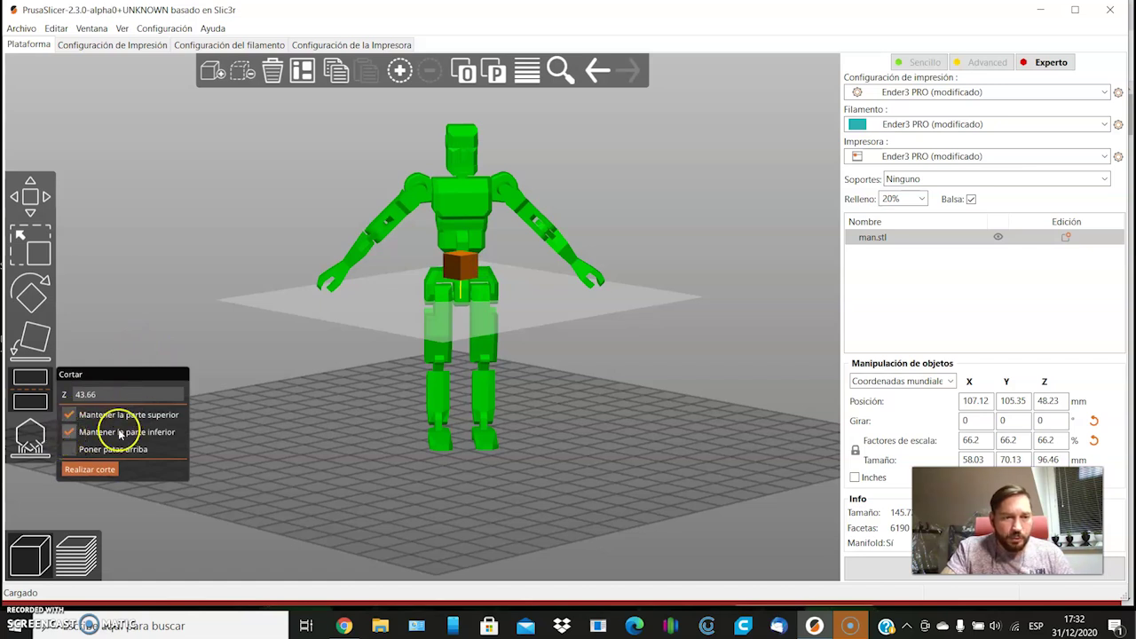
left_click(70, 432)
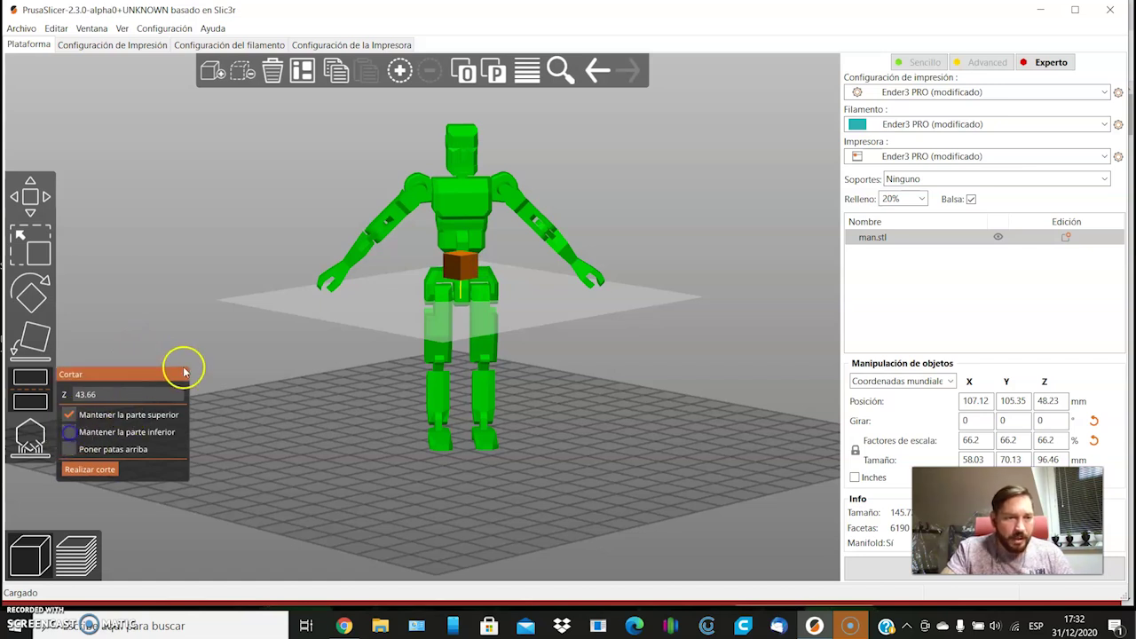
left_click(87, 472)
mouse_move(368, 518)
left_mouse_down()
mouse_move(285, 476)
mouse_move(258, 557)
mouse_move(413, 507)
mouse_move(358, 510)
mouse_move(358, 472)
mouse_move(353, 517)
left_mouse_up()
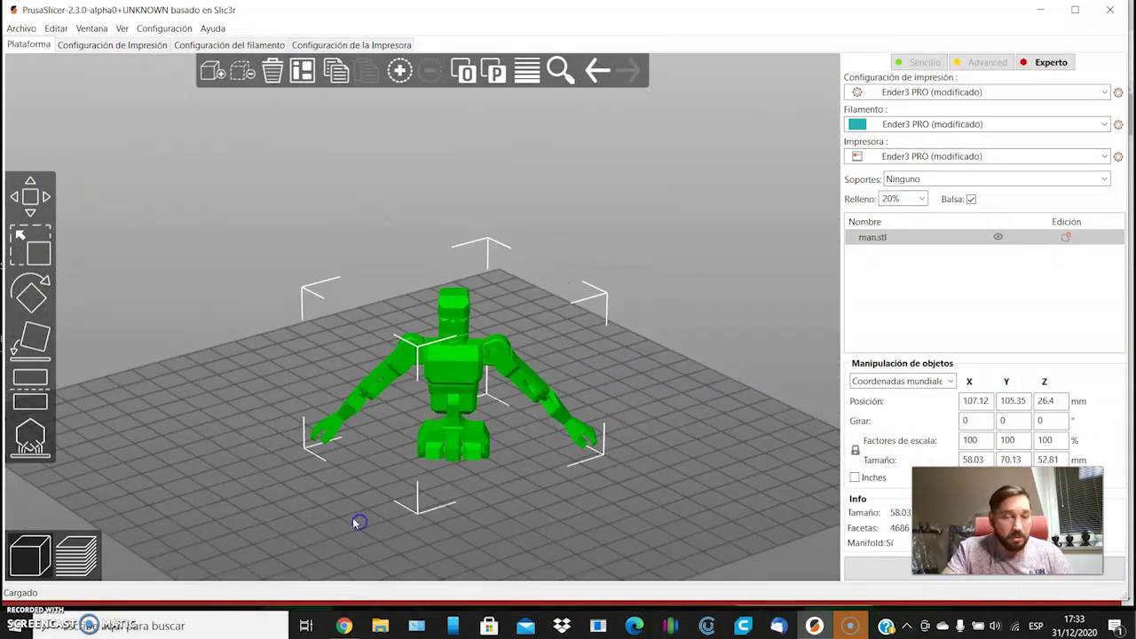
left_click(55, 28)
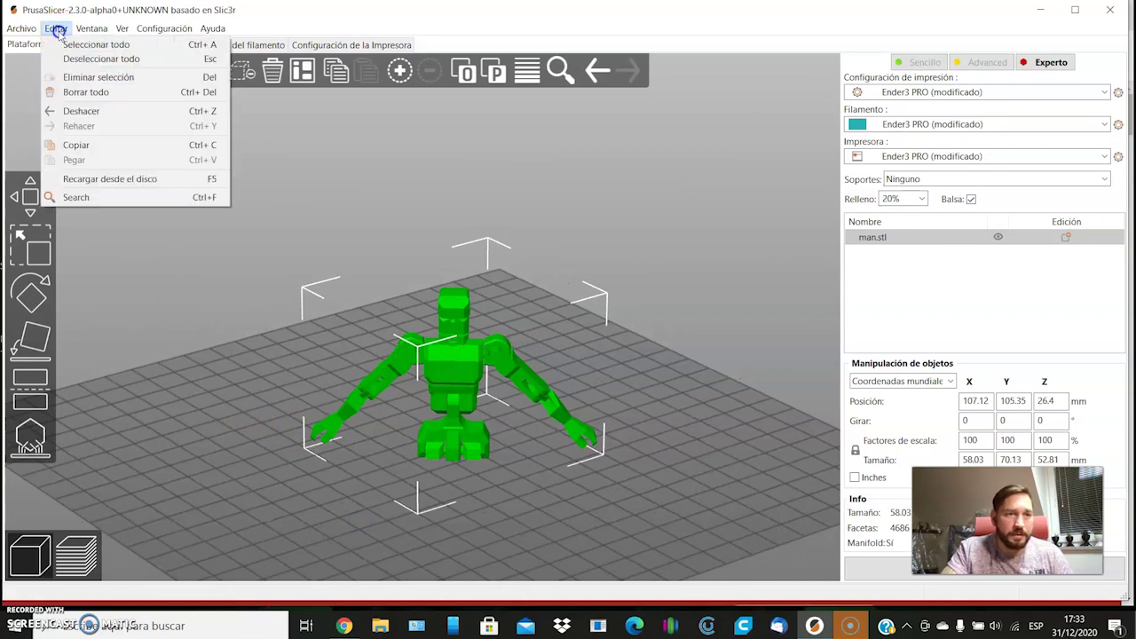
left_click(79, 112)
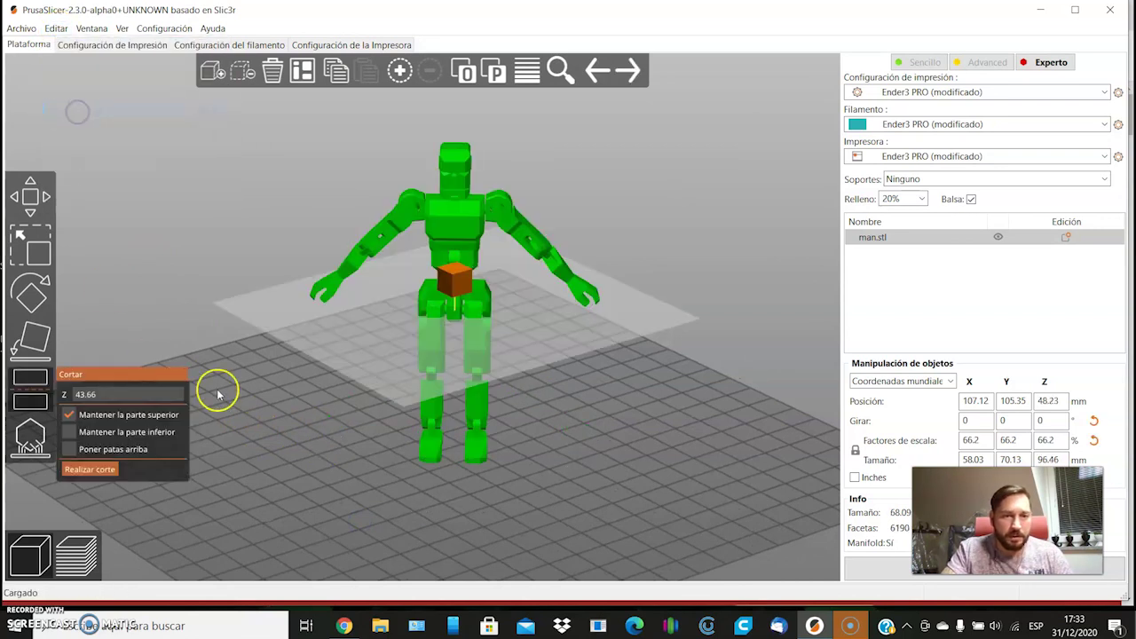
Step: Open the FDM support editing tool for the figure and look at the dialog for adding another model
left_click(39, 450)
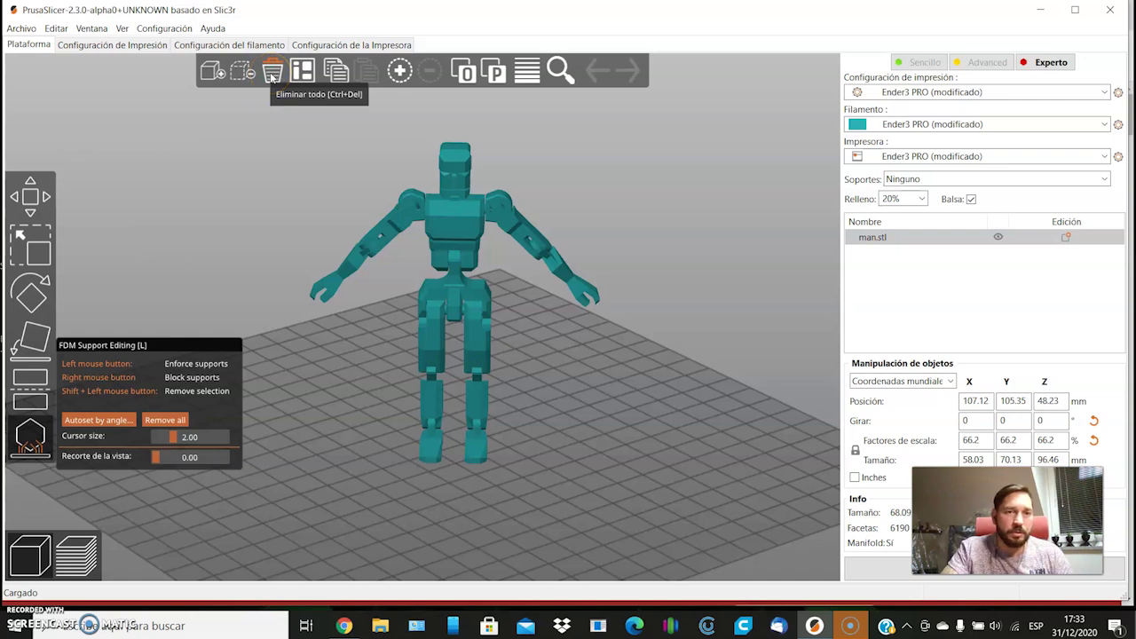
left_click(210, 71)
left_click(711, 478)
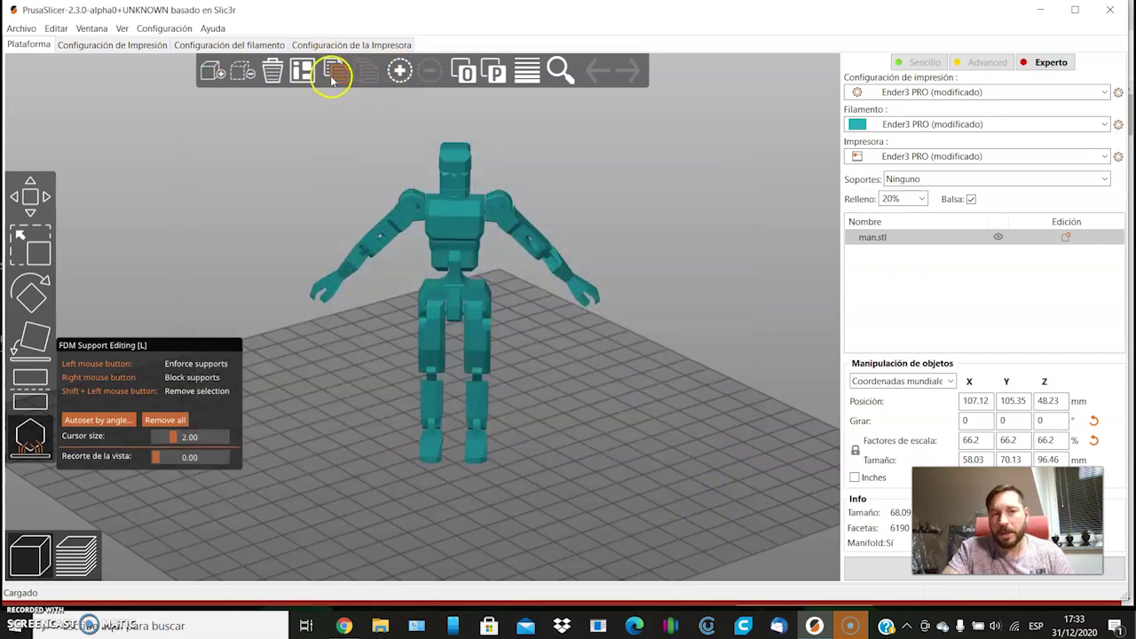
left_click(493, 79)
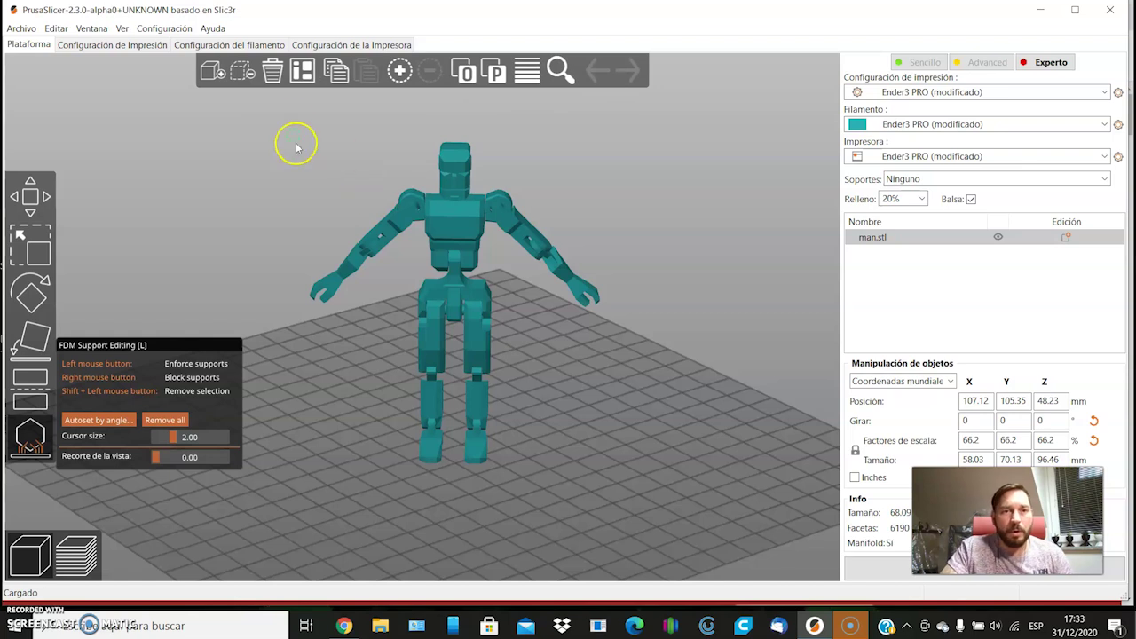
Step: Auto-arrange the standing figure on the print bed and slice it
left_click(304, 73)
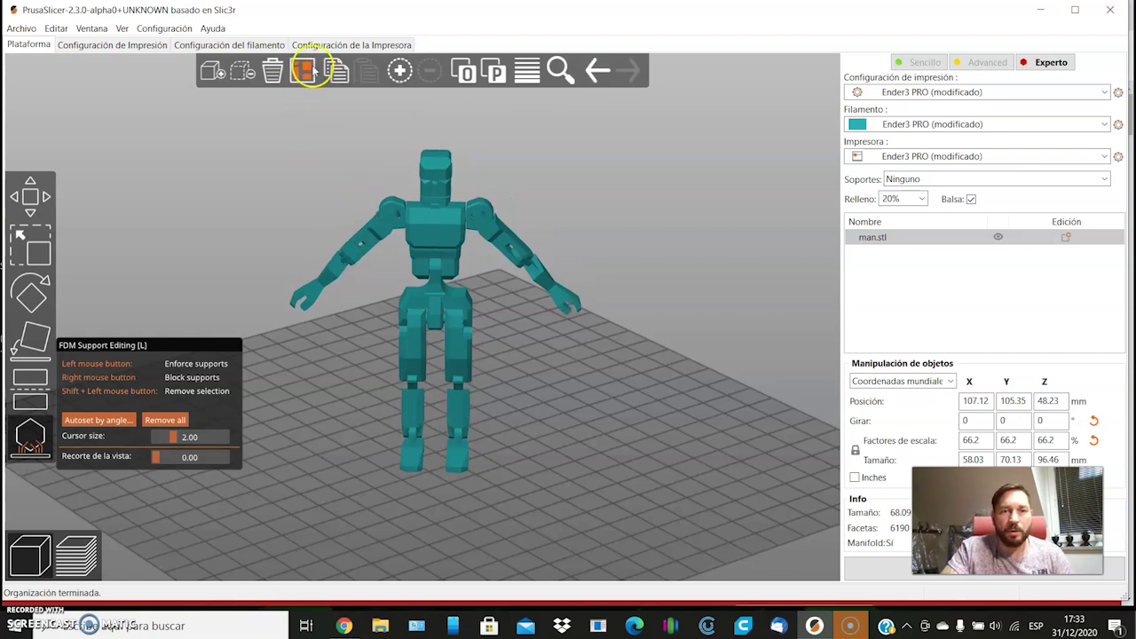
mouse_move(719, 295)
left_mouse_down()
mouse_move(690, 388)
mouse_move(700, 370)
mouse_move(488, 431)
mouse_move(446, 368)
mouse_move(509, 228)
mouse_move(510, 253)
mouse_move(573, 132)
mouse_move(612, 133)
left_mouse_up()
left_click(31, 197)
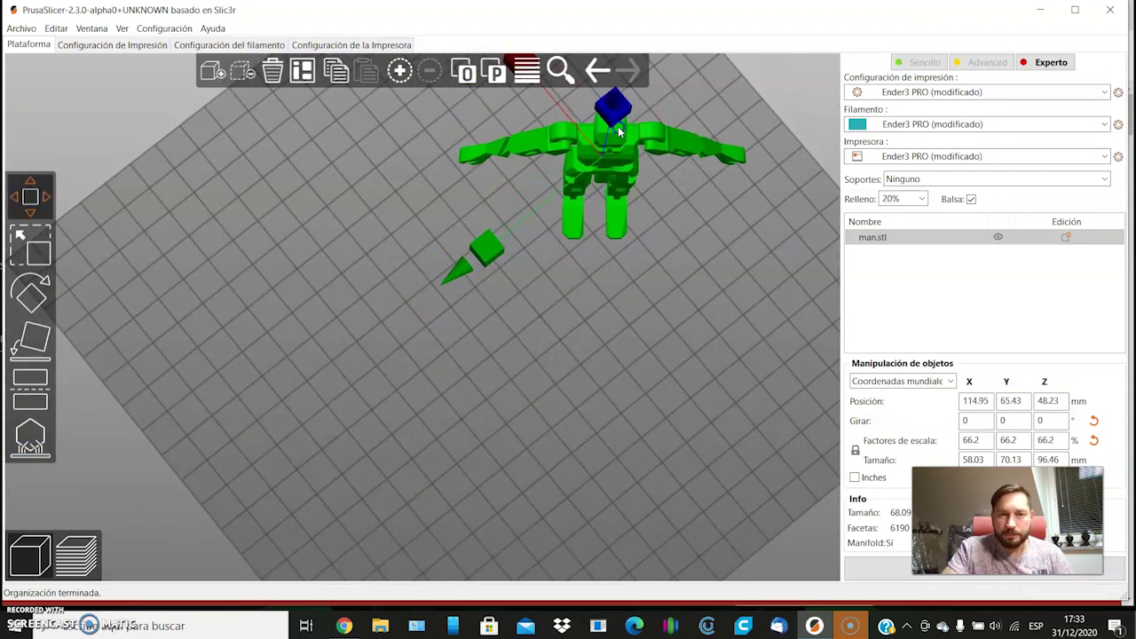
left_click(299, 75)
left_click_drag(521, 310, 613, 366)
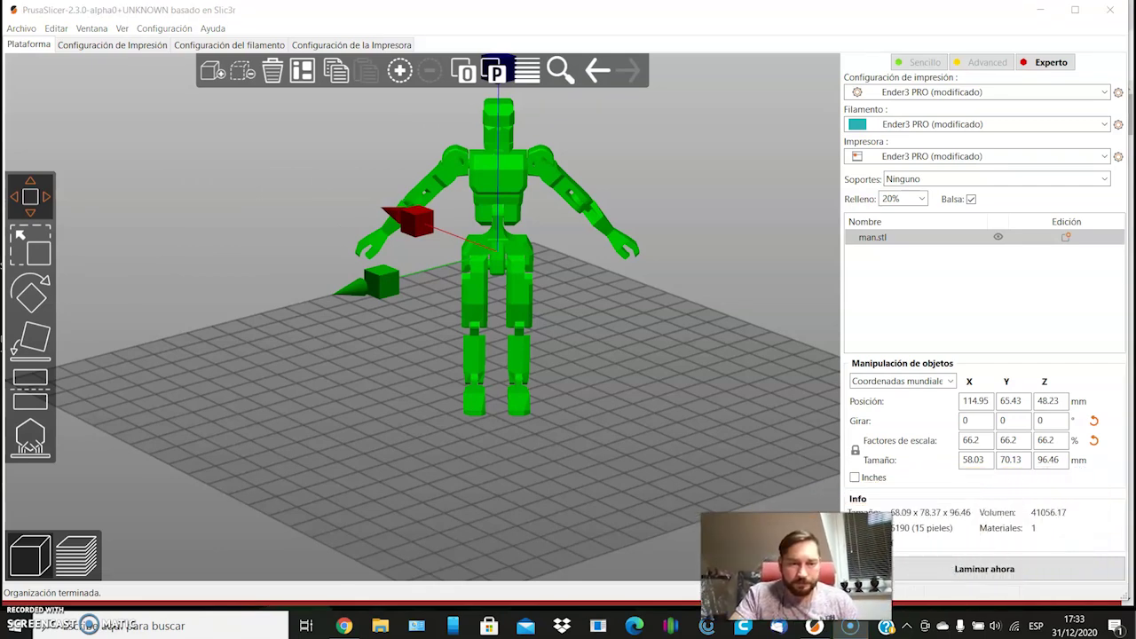
left_click(958, 570)
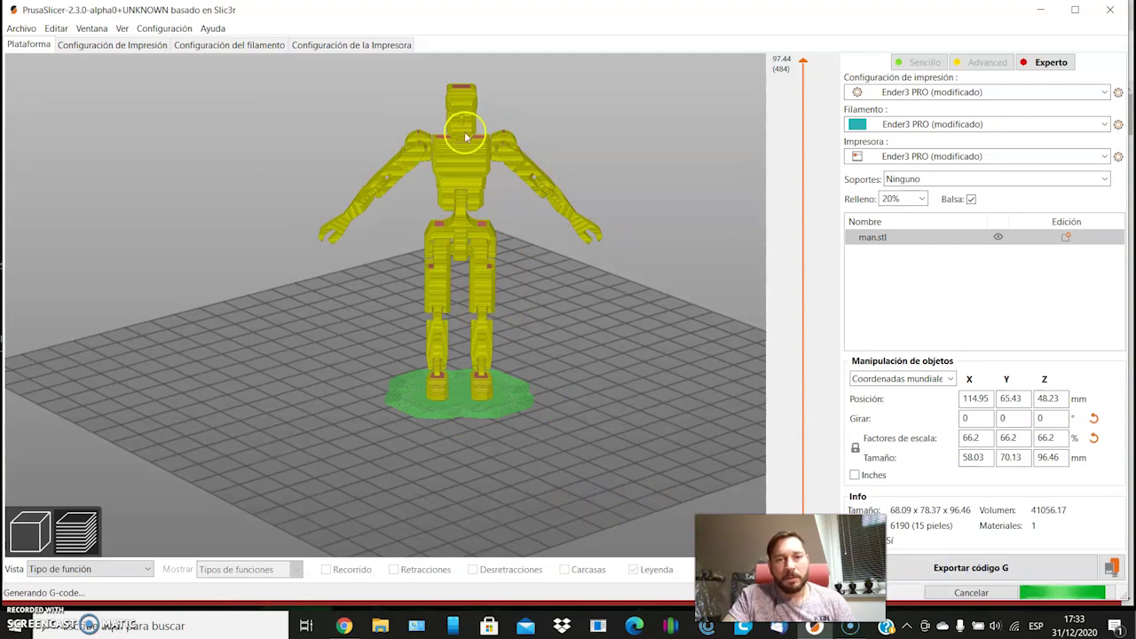
Step: Examine the feet, raft and surrounding skirt of the sliced figure up close from several angles
scroll(648, 361, "up", 2)
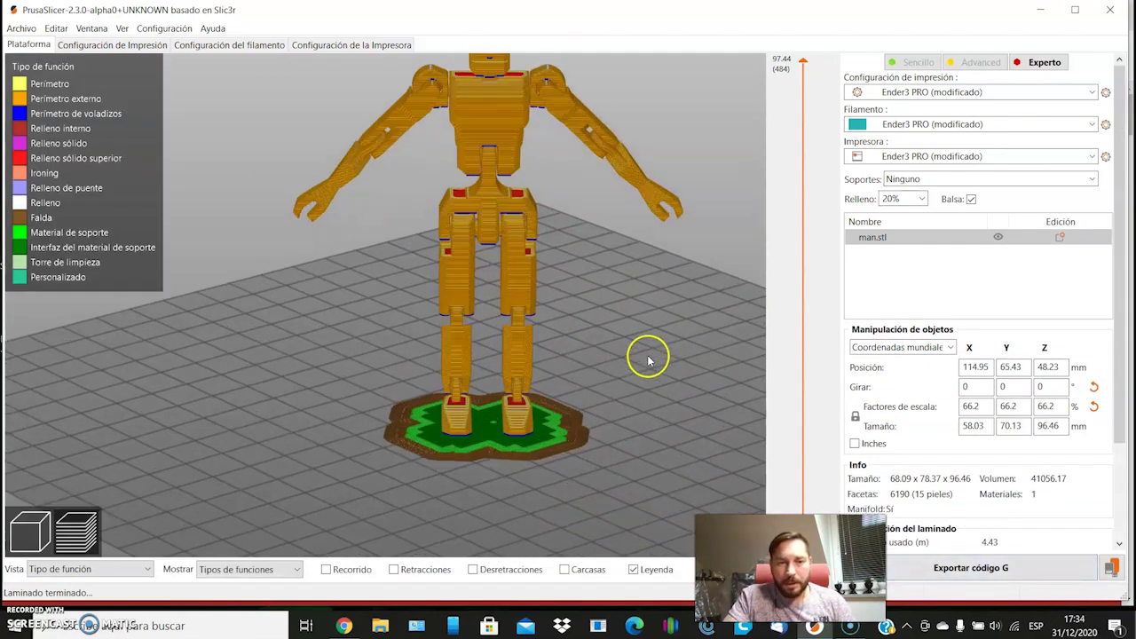
left_click_drag(655, 419, 630, 434)
scroll(529, 523, "up", 4)
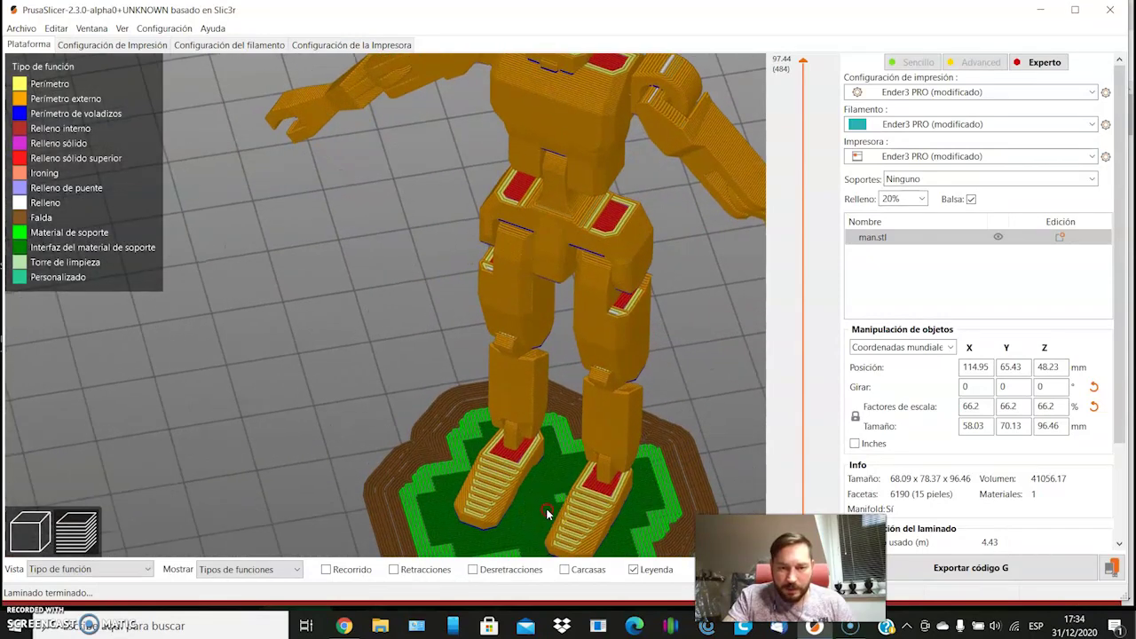
scroll(435, 310, "up", 2)
scroll(520, 411, "up", 4)
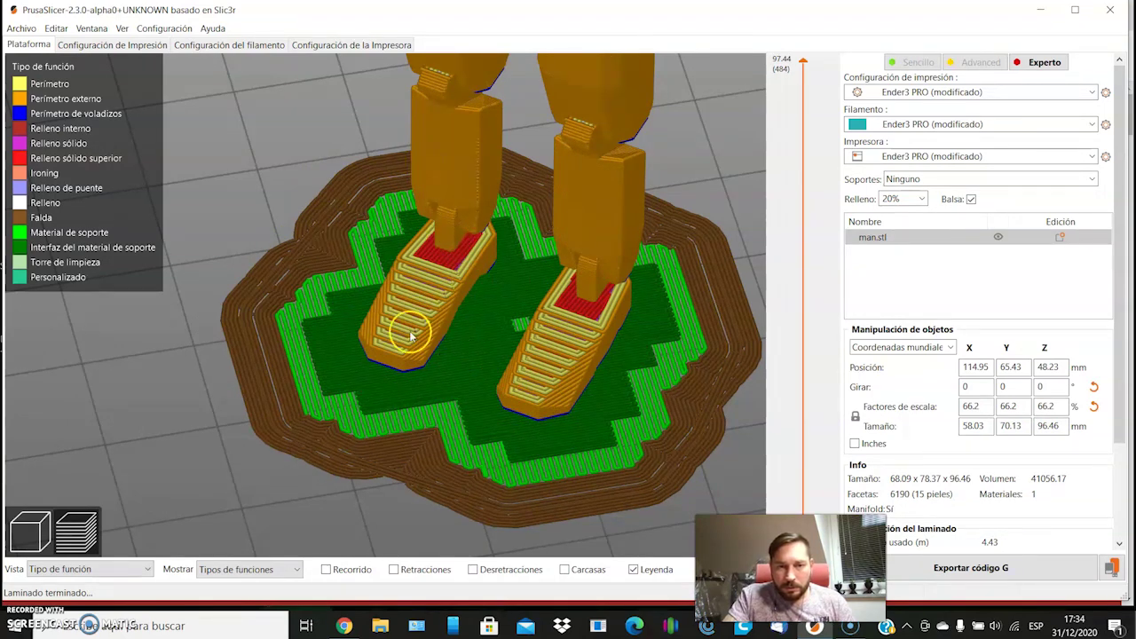
left_click_drag(482, 380, 595, 106)
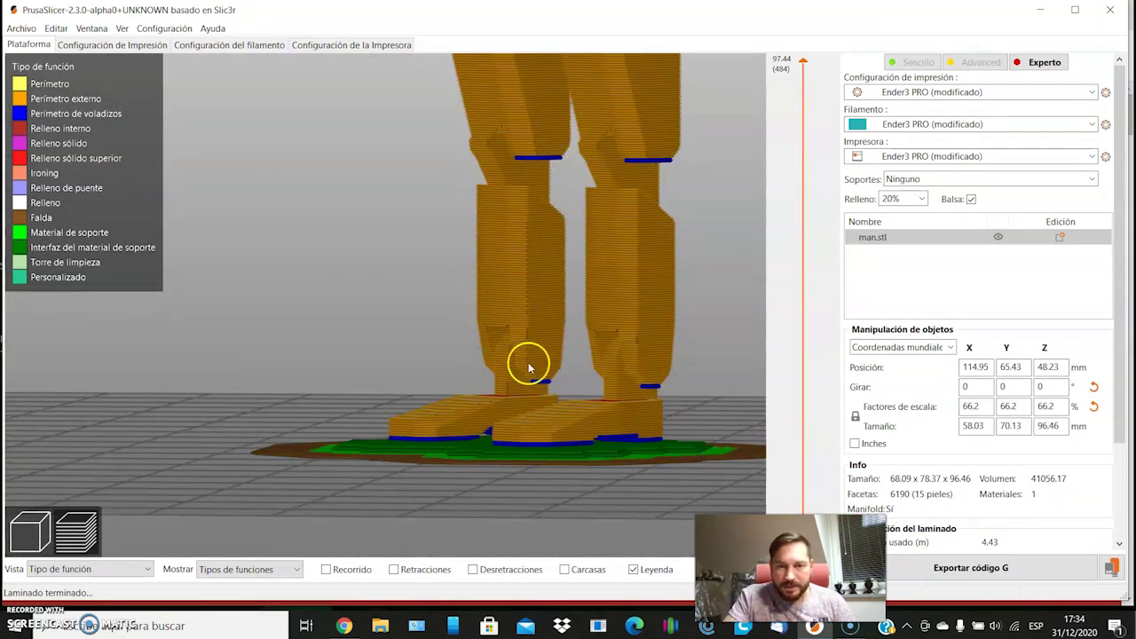
left_click_drag(623, 459, 642, 170)
Step: View the sliced figure from above and lower the topmost previewed layer to about 87.04 mm (layer 432)
left_click_drag(463, 269, 475, 222)
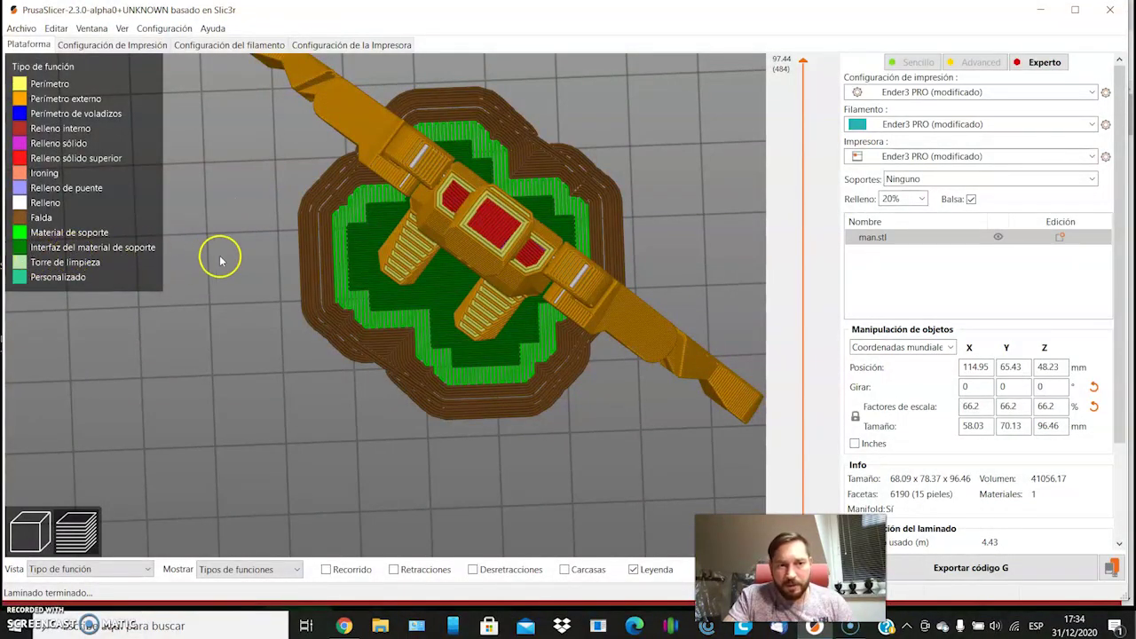
scroll(469, 213, "up", 3)
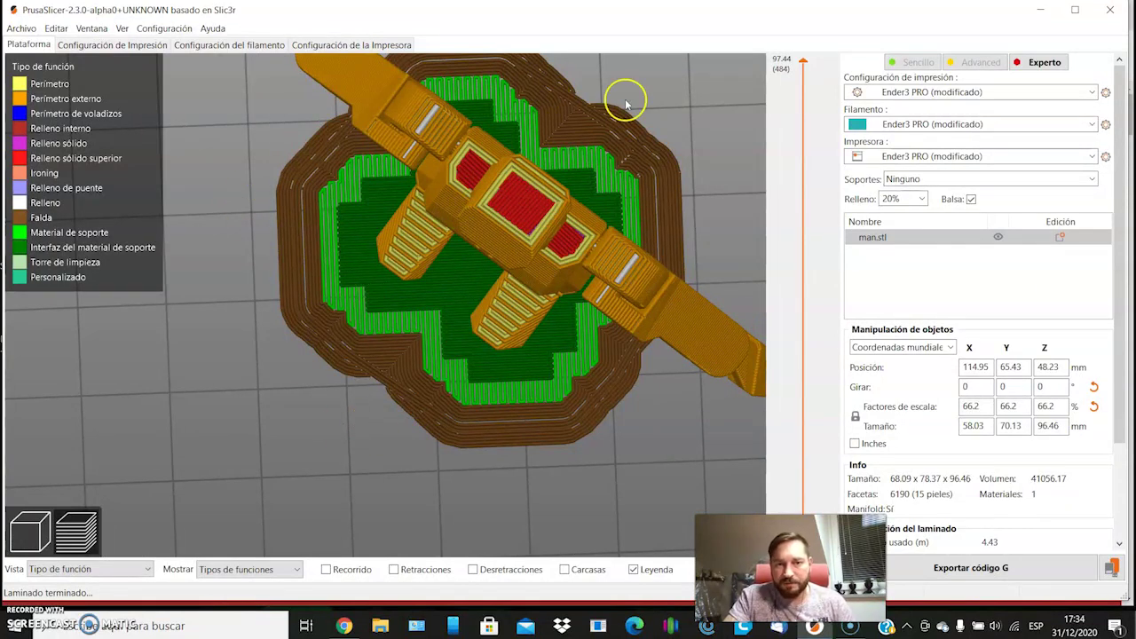
left_click_drag(803, 64, 821, 114)
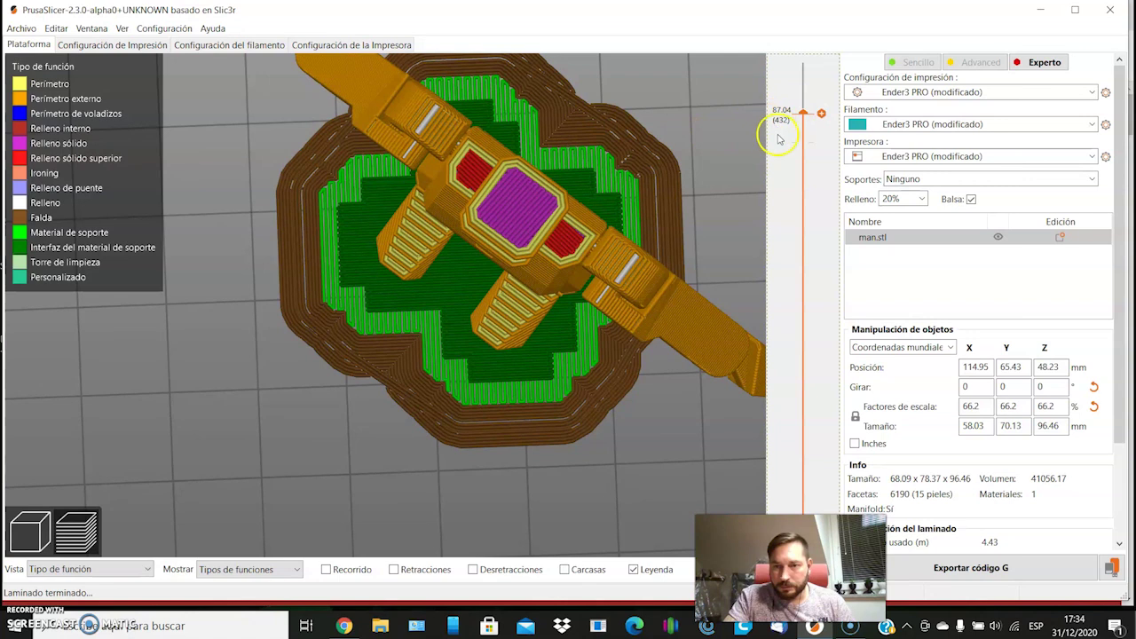
Step: Lower the topmost previewed layer to 72.64 mm (layer 360), inspect the figure's infill, and lower it further to 58.44 mm (layer 289)
left_click_drag(804, 116, 818, 184)
scroll(532, 213, "up", 6)
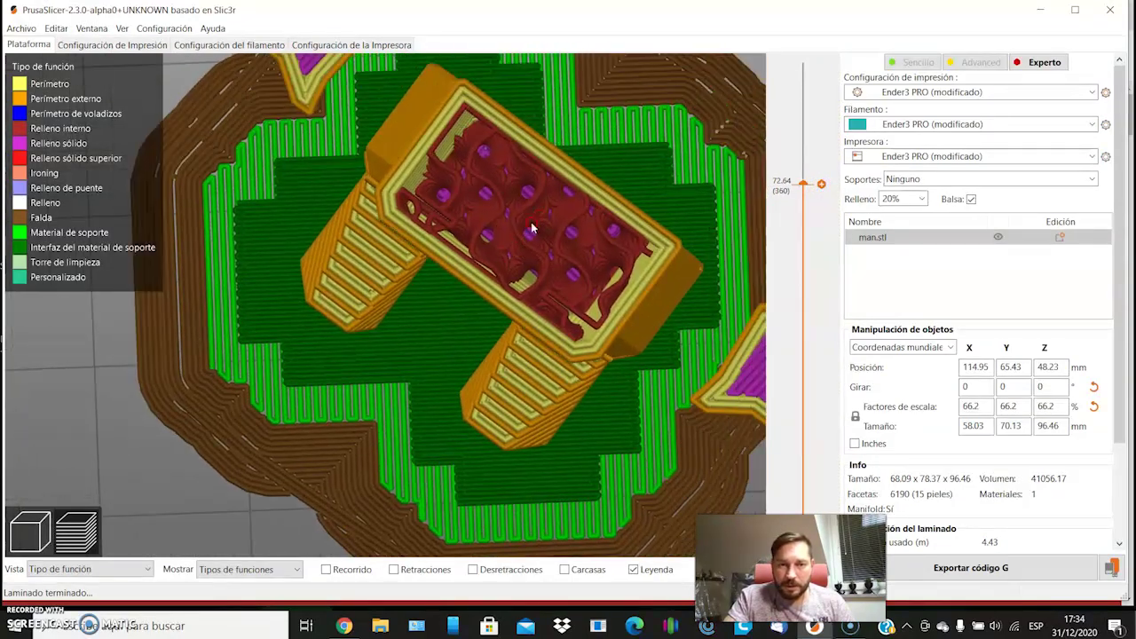
right_click_drag(533, 229, 459, 283)
left_click_drag(806, 186, 843, 255)
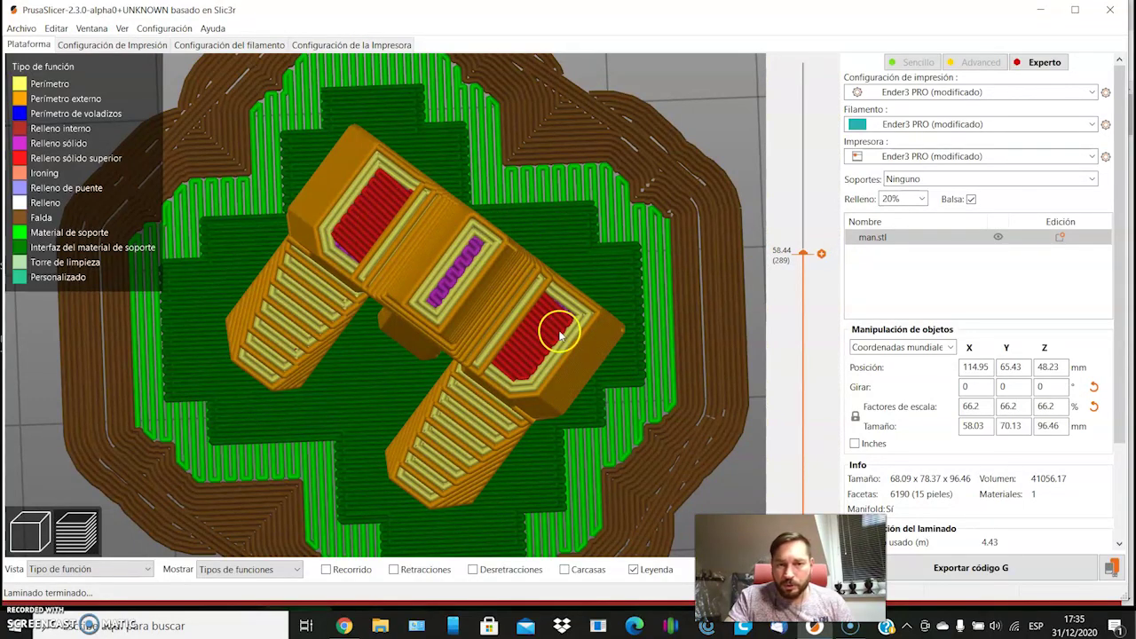
Step: Restore the layer preview to the full height of 97.44 mm (layer 484) and view the whole figure
left_click_drag(801, 255, 822, 53)
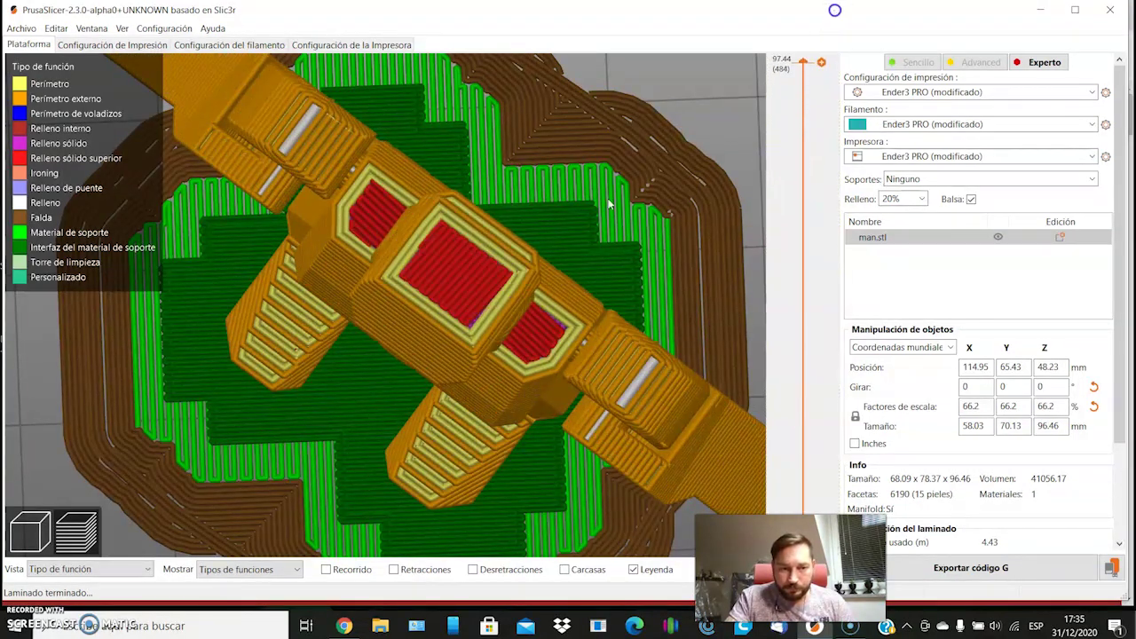
scroll(436, 269, "down", 8)
left_click_drag(581, 253, 590, 259)
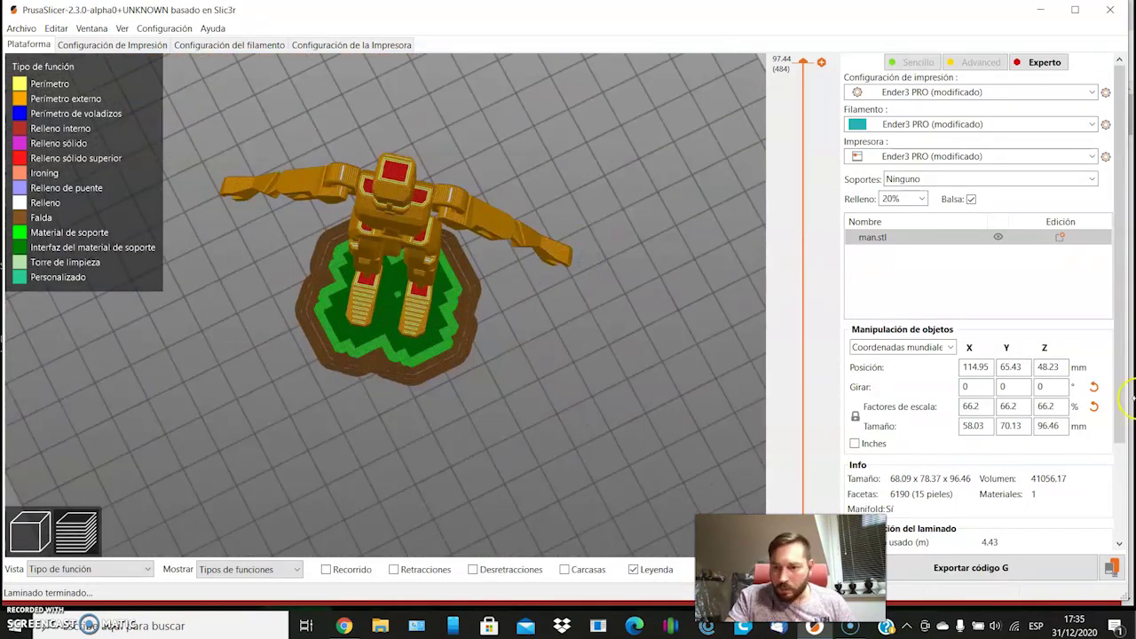
Step: Scale the figure uniformly to 50% and slice it again
left_click_drag(1122, 389, 1132, 485)
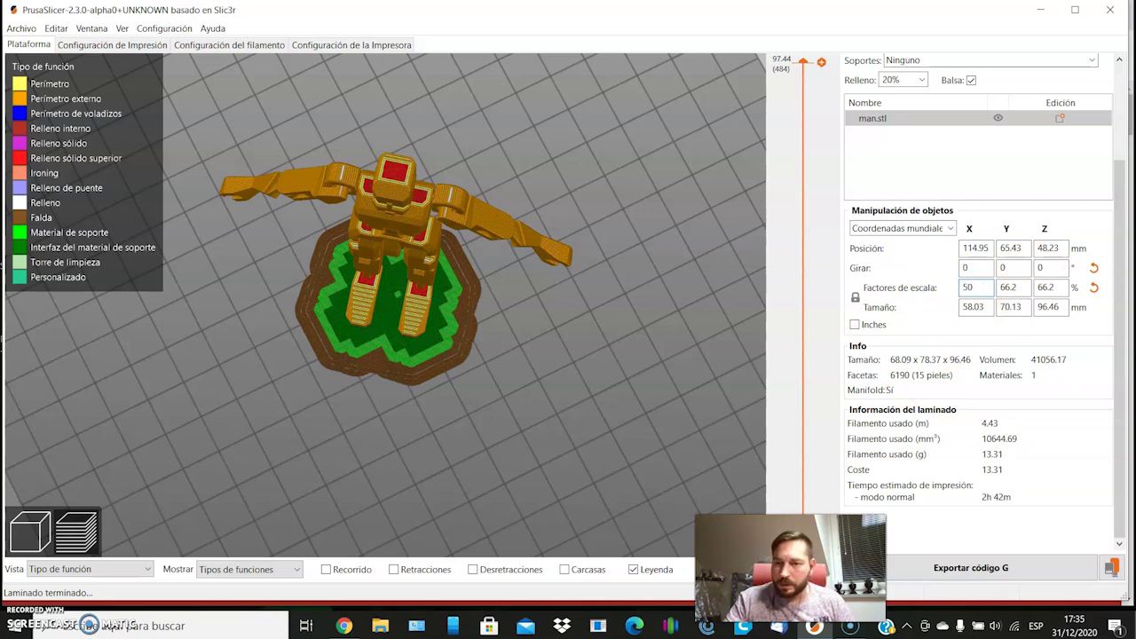
left_click(634, 351)
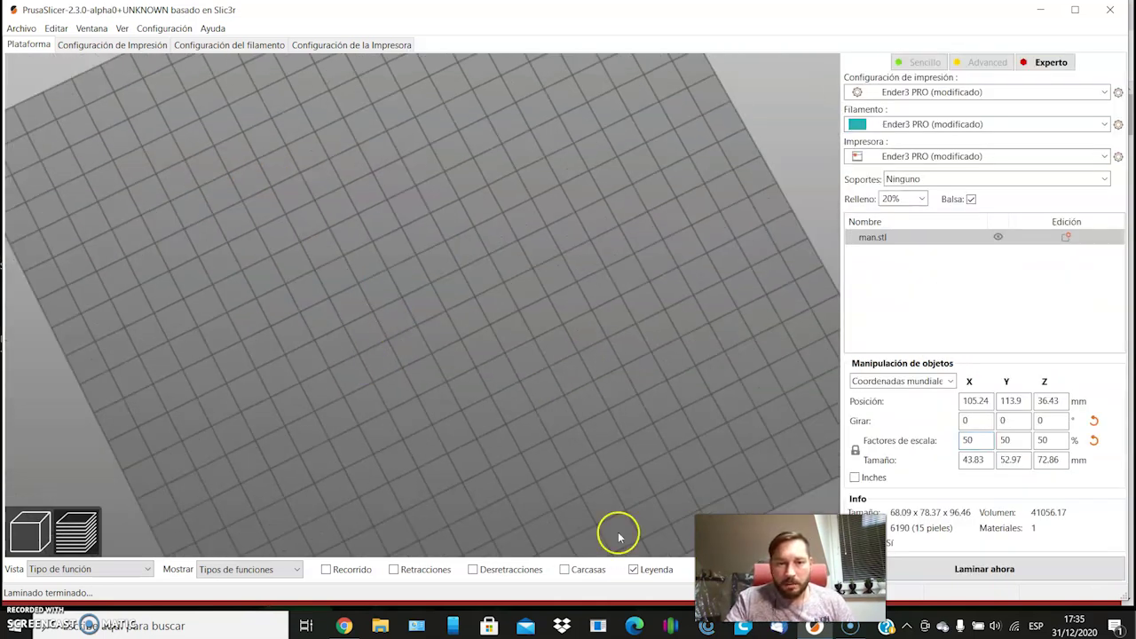
left_click(928, 569)
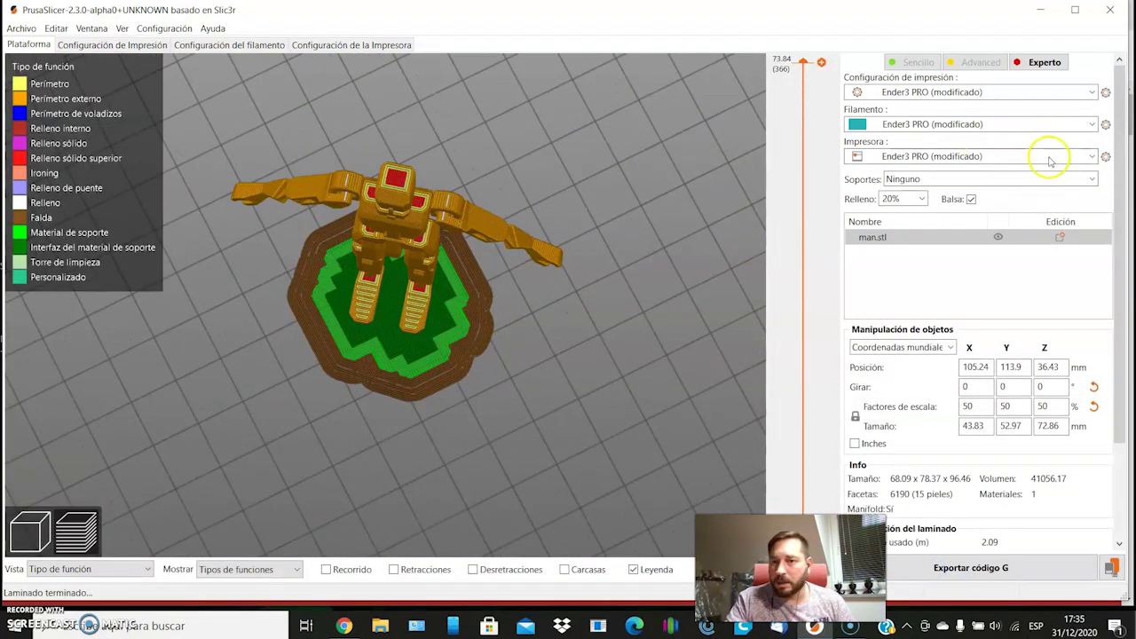
Step: Set the supports to "Soporte en la base solamente", reslice the figure, and view the generated supports from the front and above
left_click(1097, 181)
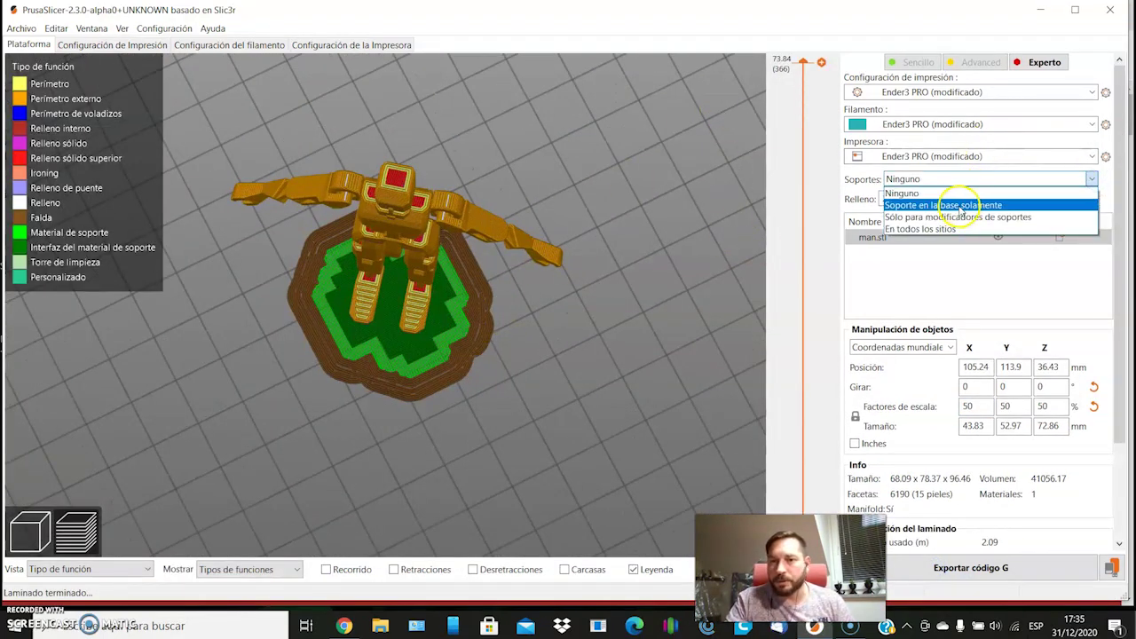
left_click(959, 206)
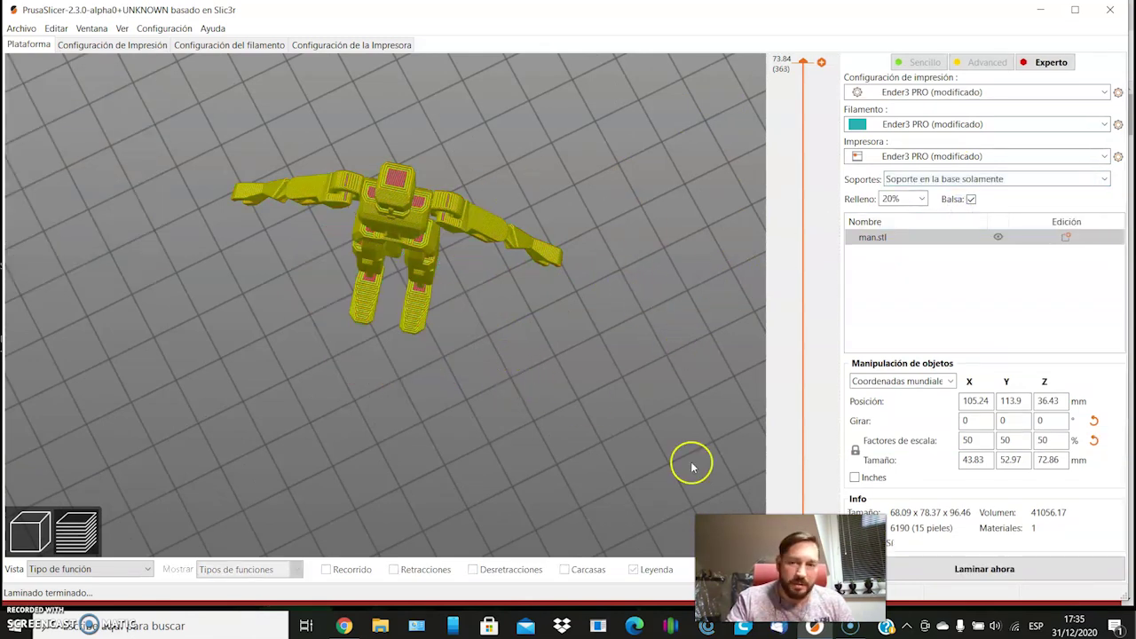
left_click(987, 569)
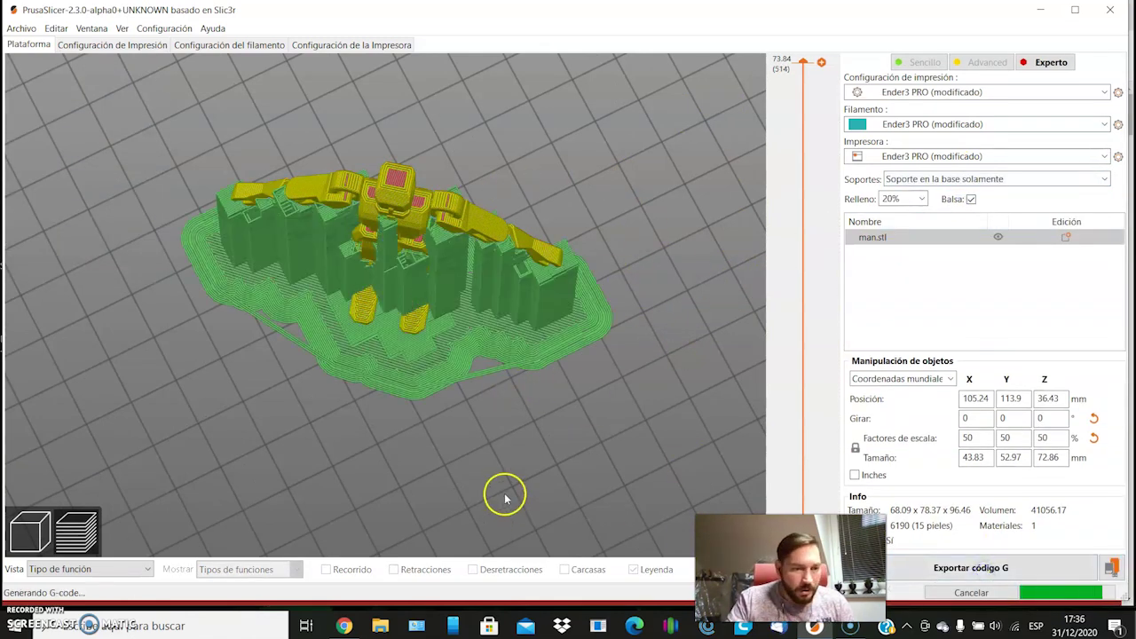
left_click_drag(500, 489, 467, 414)
scroll(467, 411, "down", 3)
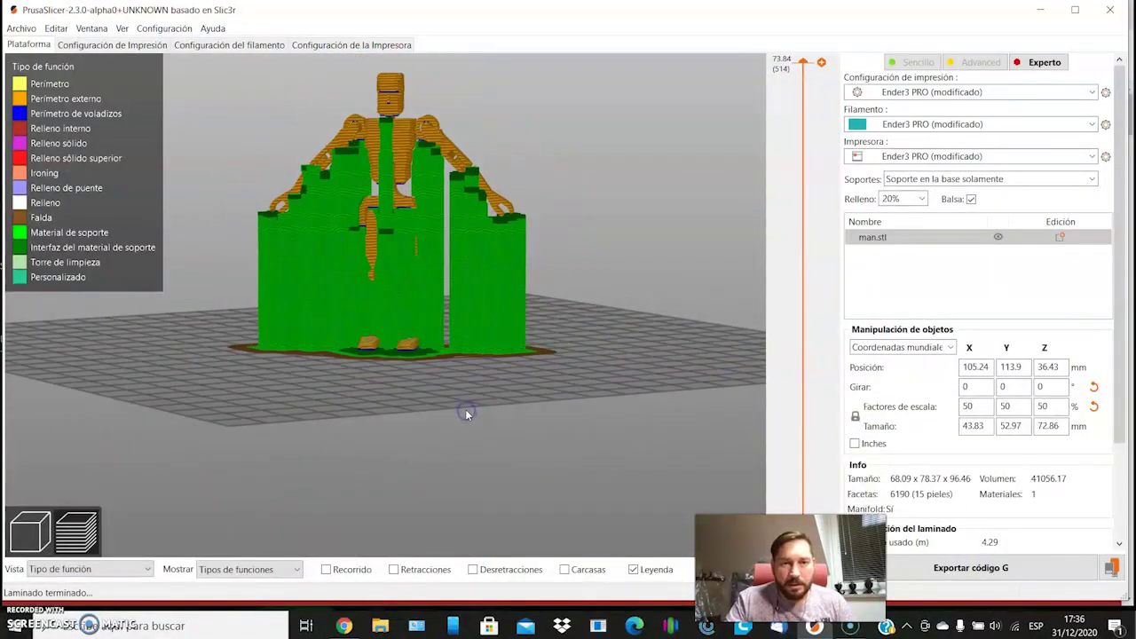
left_click_drag(695, 192, 680, 150)
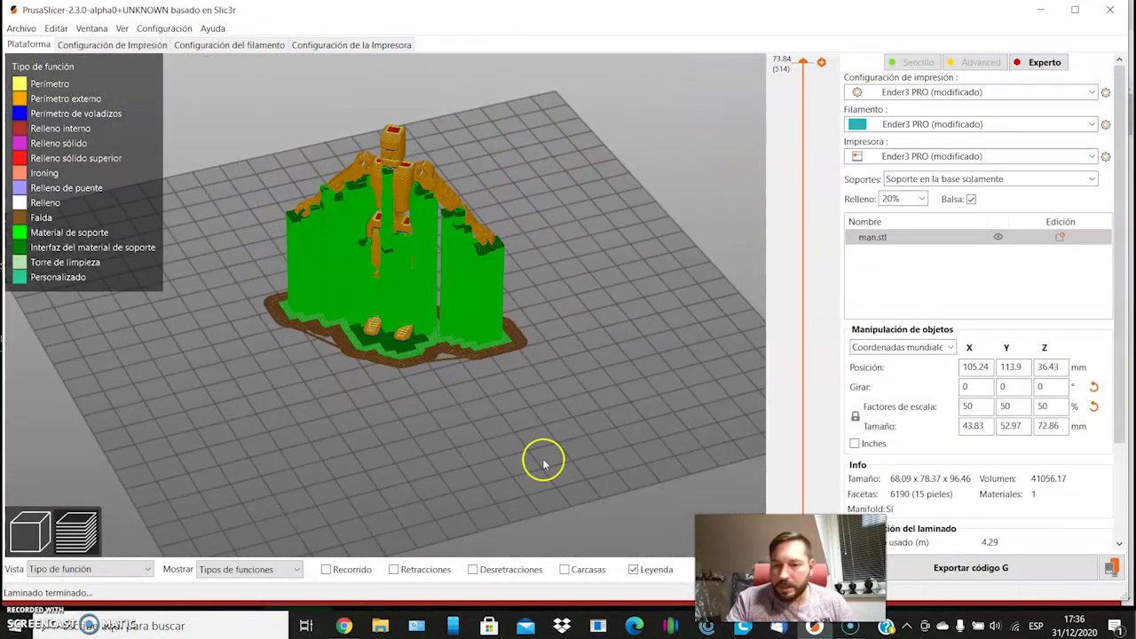
Step: Look through the save locations for exporting the figure's G-code, and close the dialog without saving
left_click(921, 573)
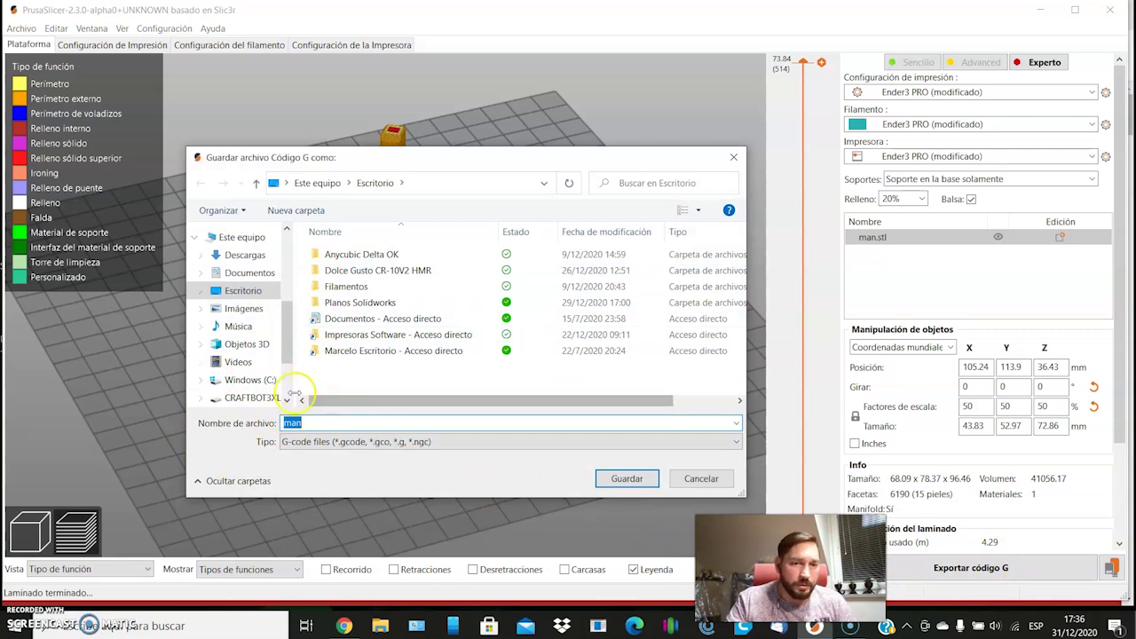
scroll(266, 346, "down", 2)
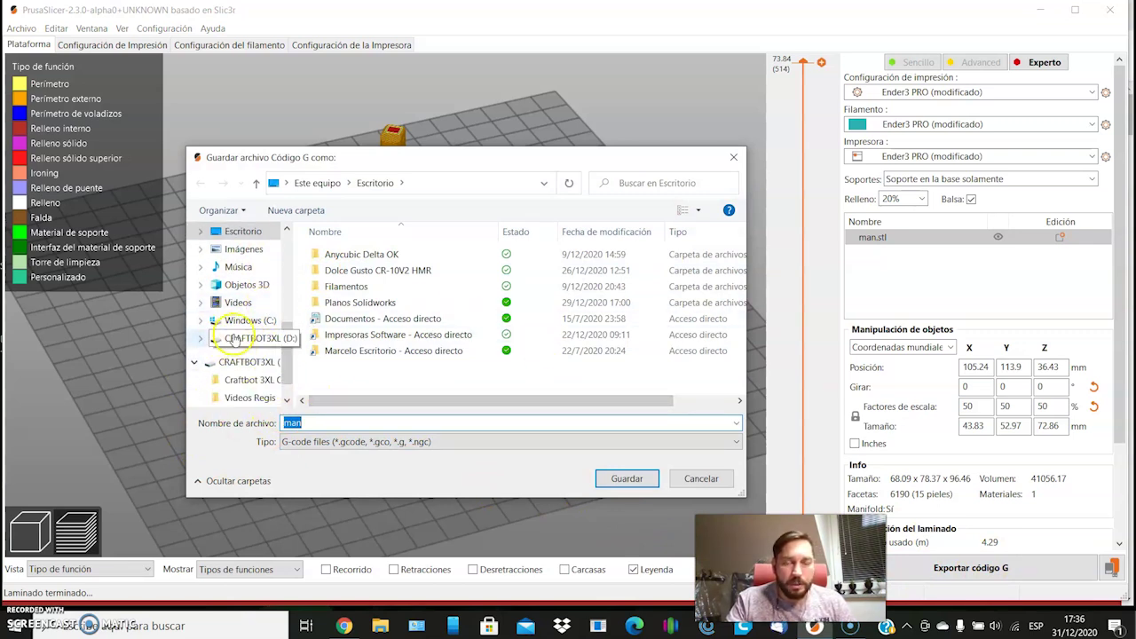
left_click(703, 479)
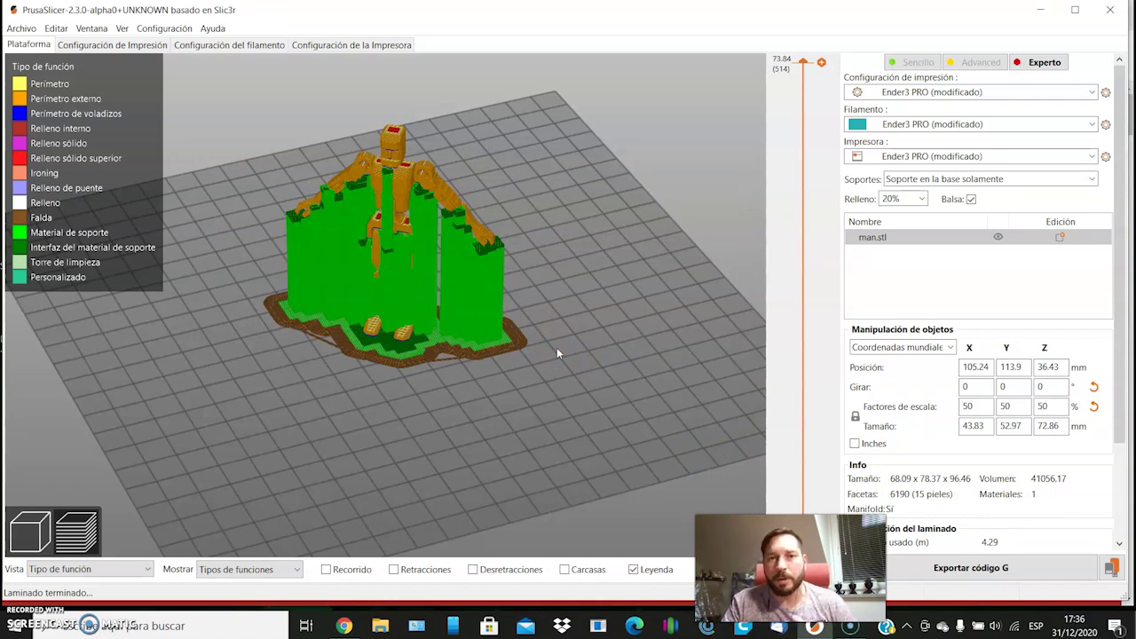
left_click(558, 356)
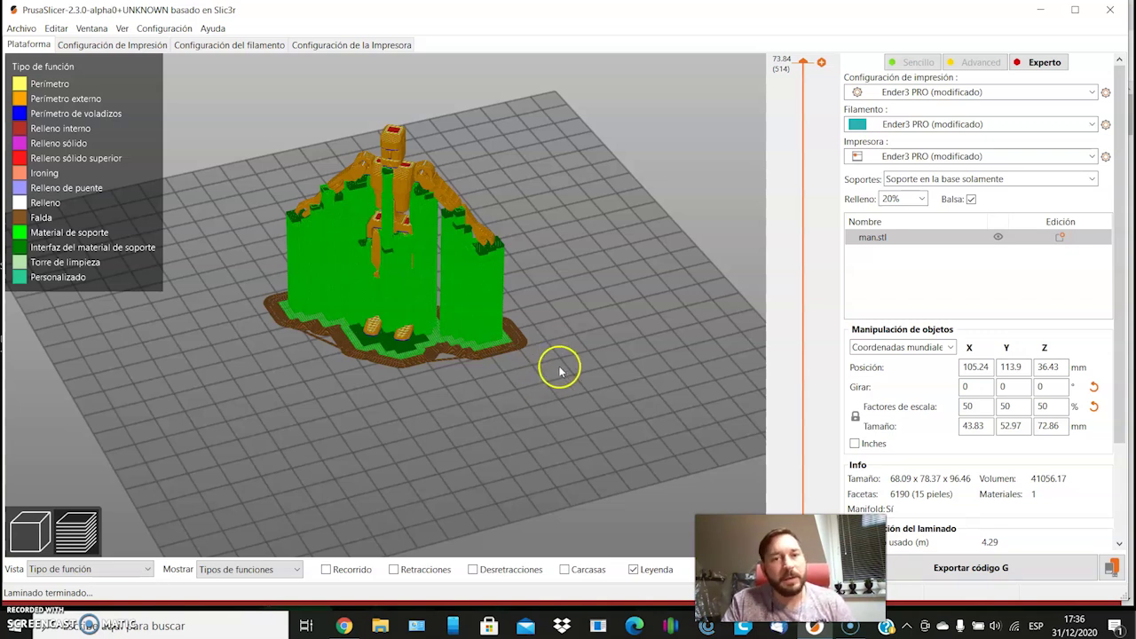